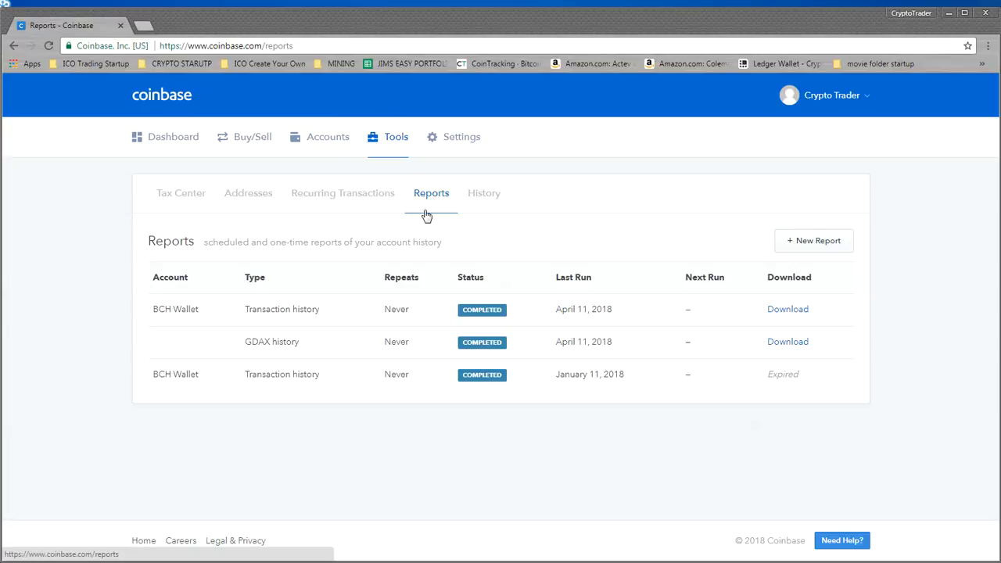
Start a new report of type GDAX history with the time range set to All history
{"action": "left_click", "coordinate": [792, 243]}
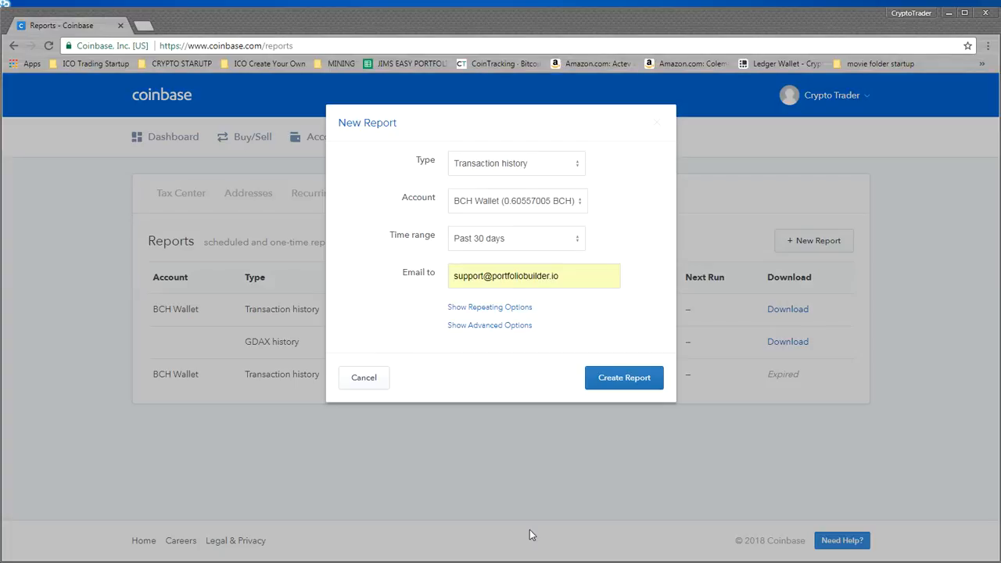
{"action": "left_click", "coordinate": [540, 165]}
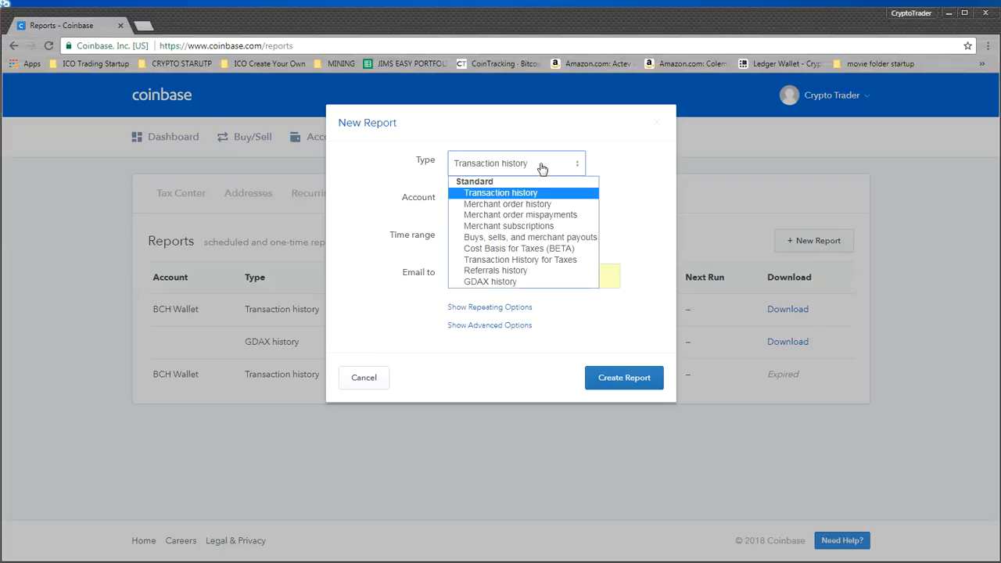
{"action": "left_click", "coordinate": [505, 283]}
{"action": "left_click", "coordinate": [501, 201]}
{"action": "left_click", "coordinate": [486, 321]}
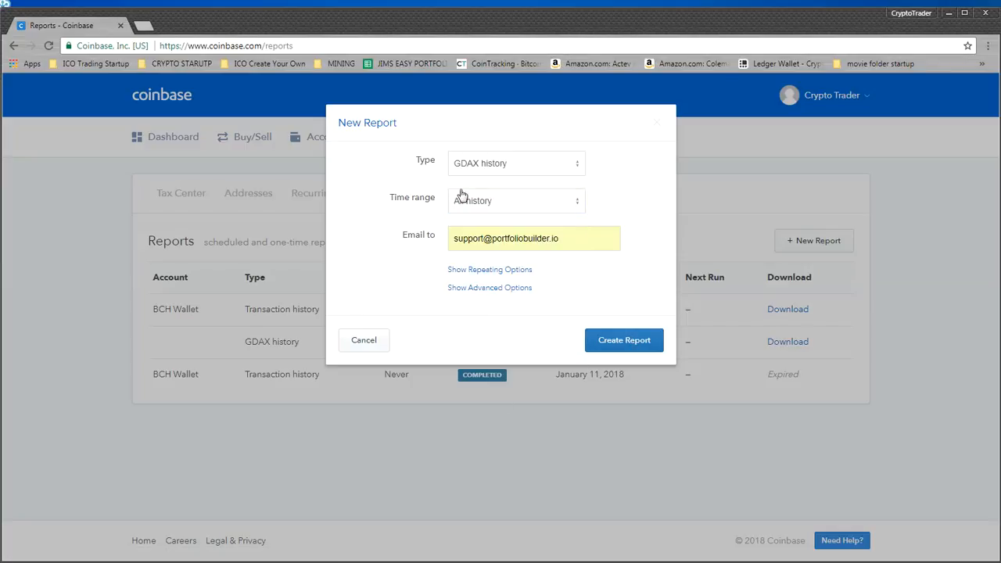
Switch the new report's type to Transaction history and check the accounts it can cover
{"action": "left_click", "coordinate": [493, 167]}
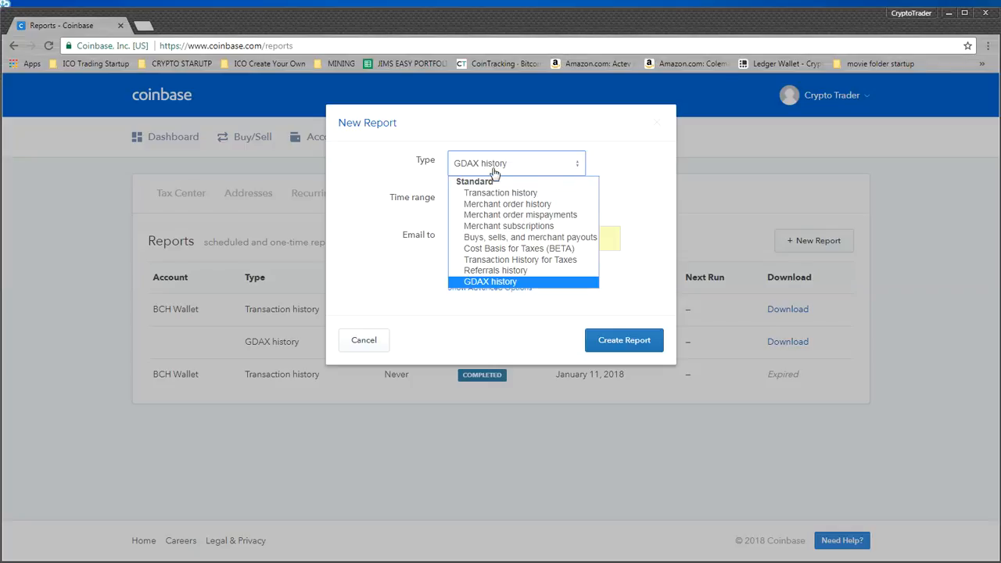
{"action": "left_click", "coordinate": [492, 197]}
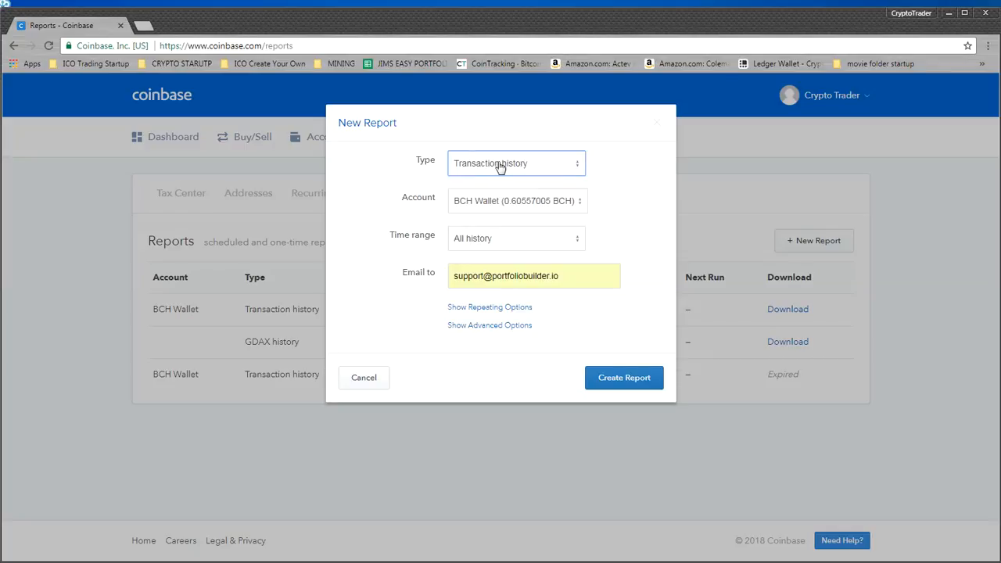
{"action": "left_click", "coordinate": [501, 202]}
{"action": "left_click", "coordinate": [501, 202]}
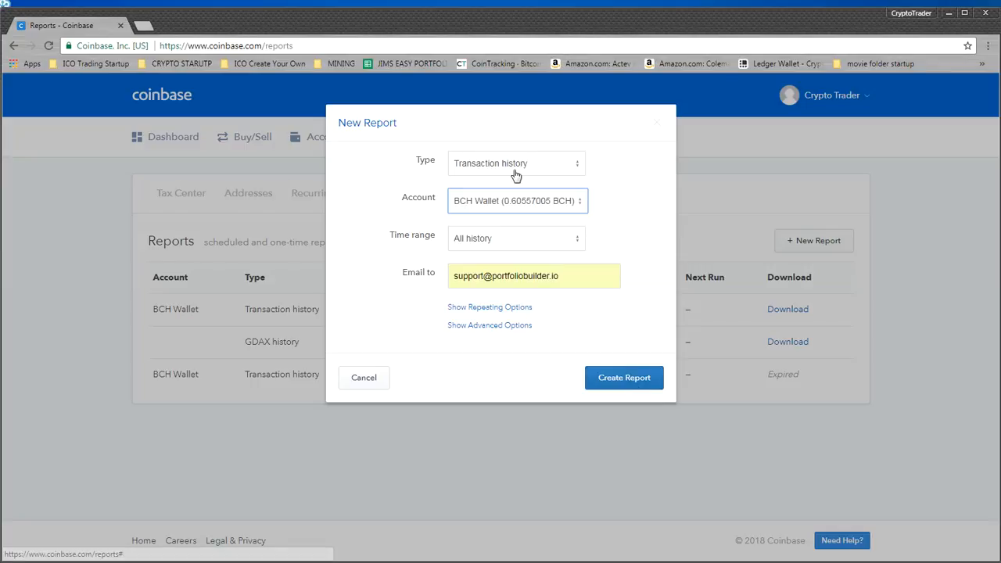
Try BTC Vault, BTC Wallet, ETH Wallet and LTC Wallet in turn as the report's account, and cancel the new report
{"action": "left_click", "coordinate": [512, 207]}
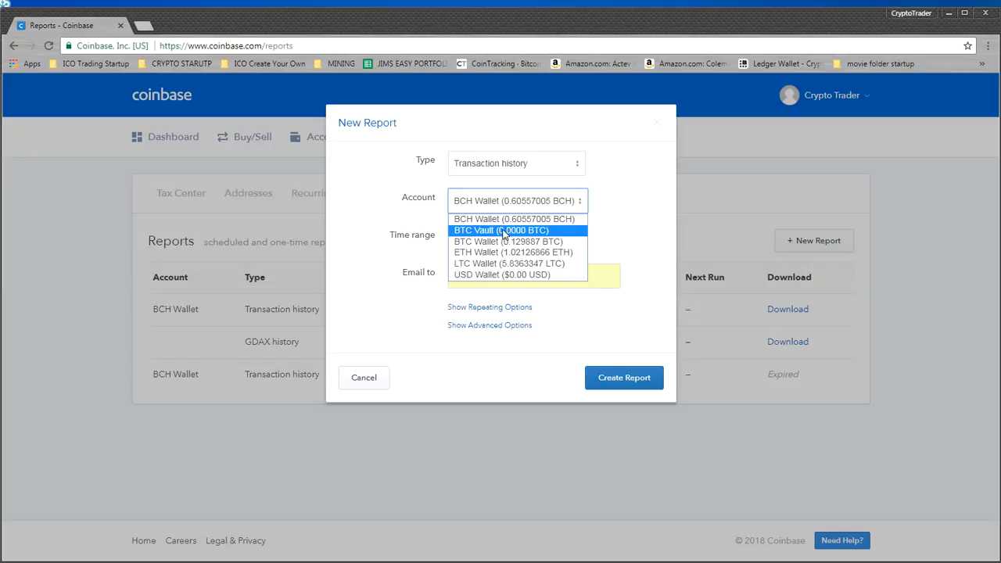
{"action": "left_click", "coordinate": [505, 232]}
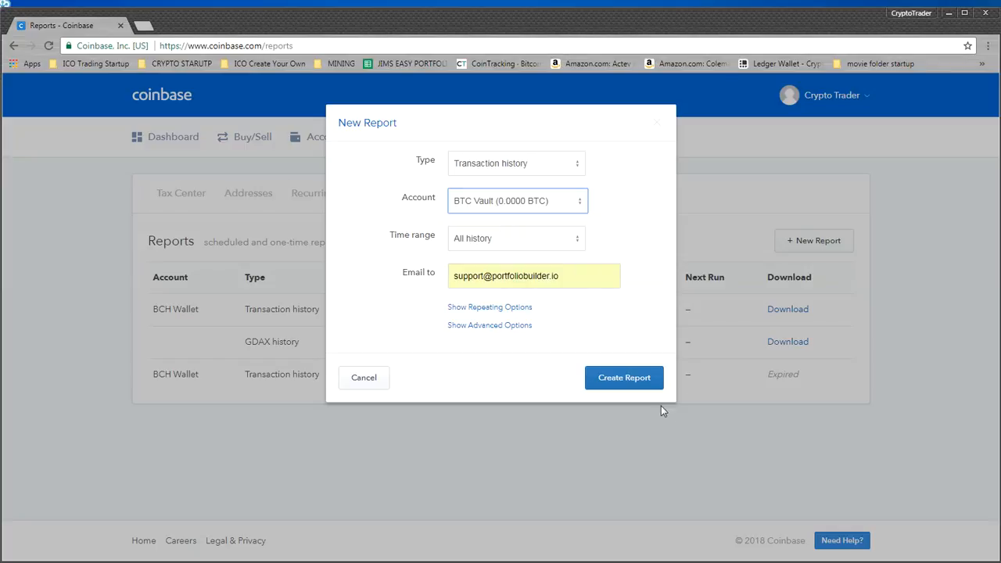
{"action": "left_click", "coordinate": [476, 200]}
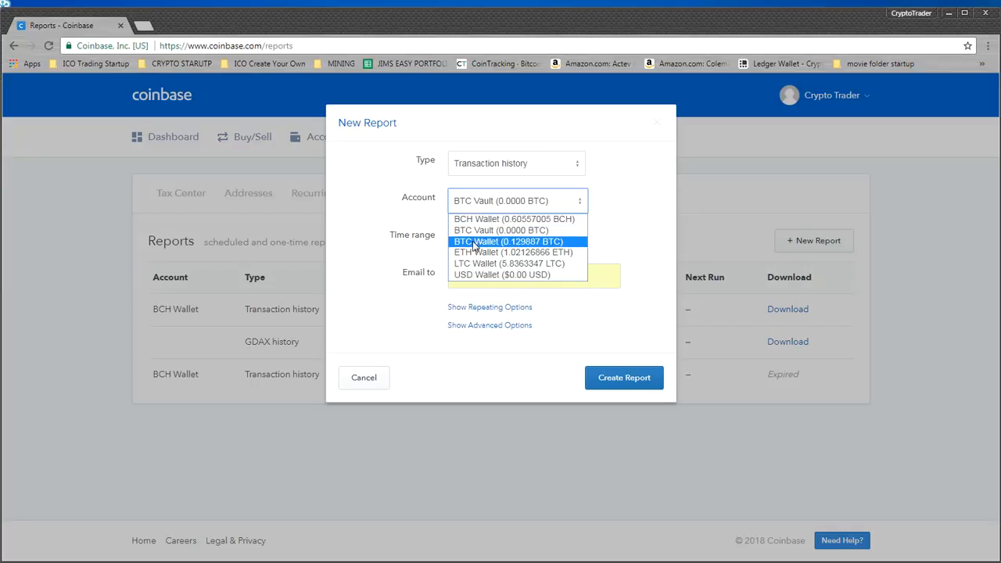
{"action": "left_click", "coordinate": [473, 243]}
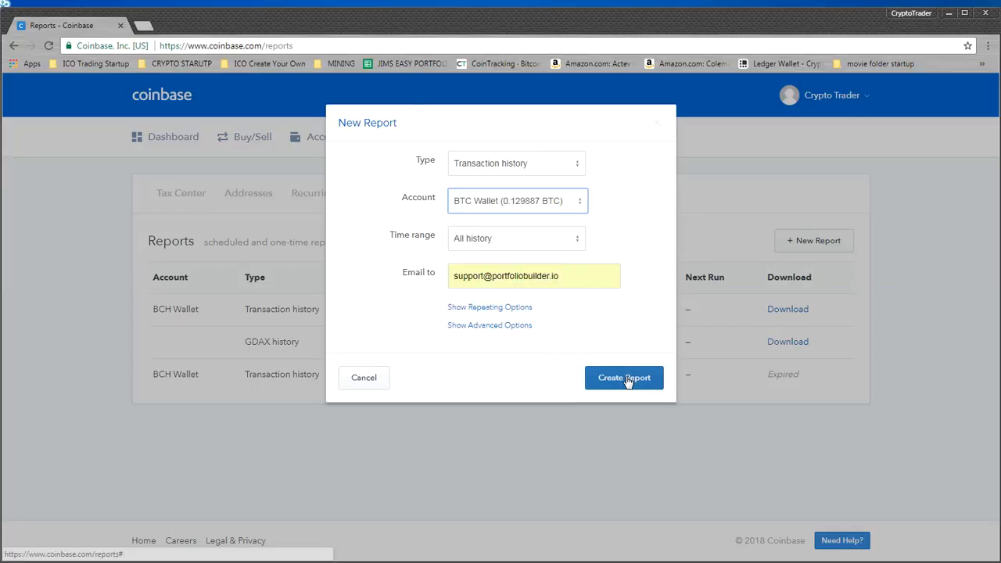
{"action": "left_click", "coordinate": [489, 205]}
{"action": "left_click", "coordinate": [483, 248]}
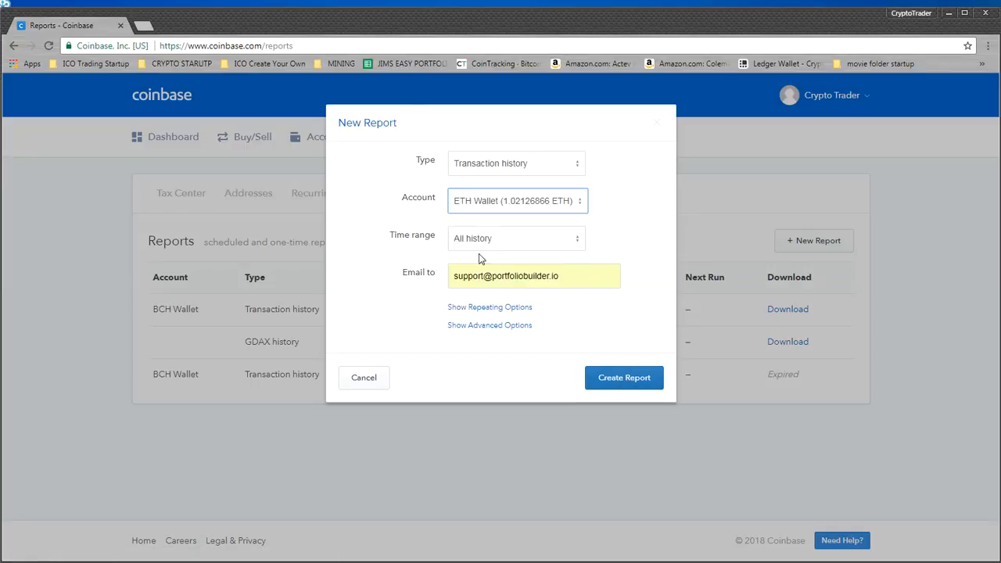
{"action": "left_click", "coordinate": [483, 205]}
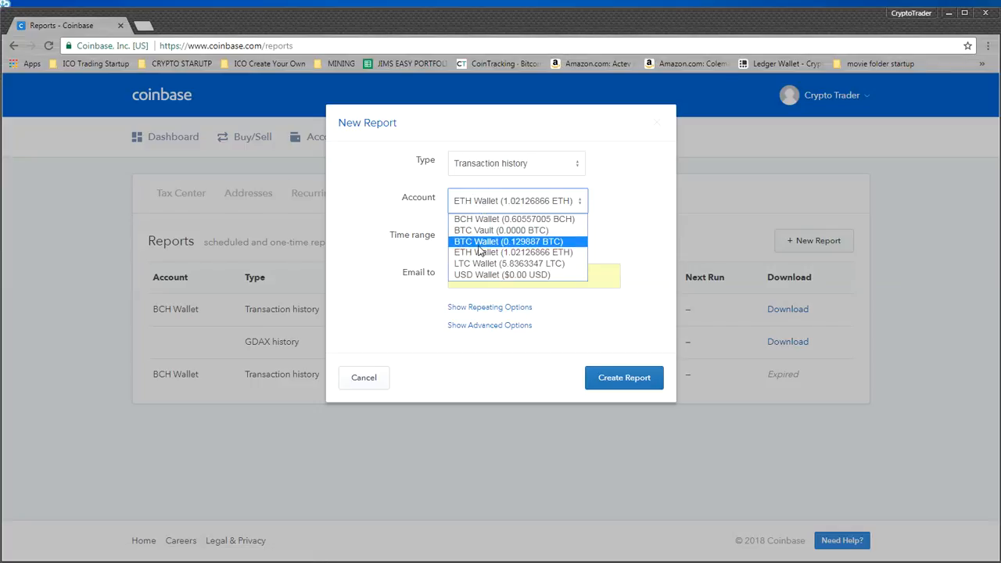
{"action": "left_click", "coordinate": [483, 263]}
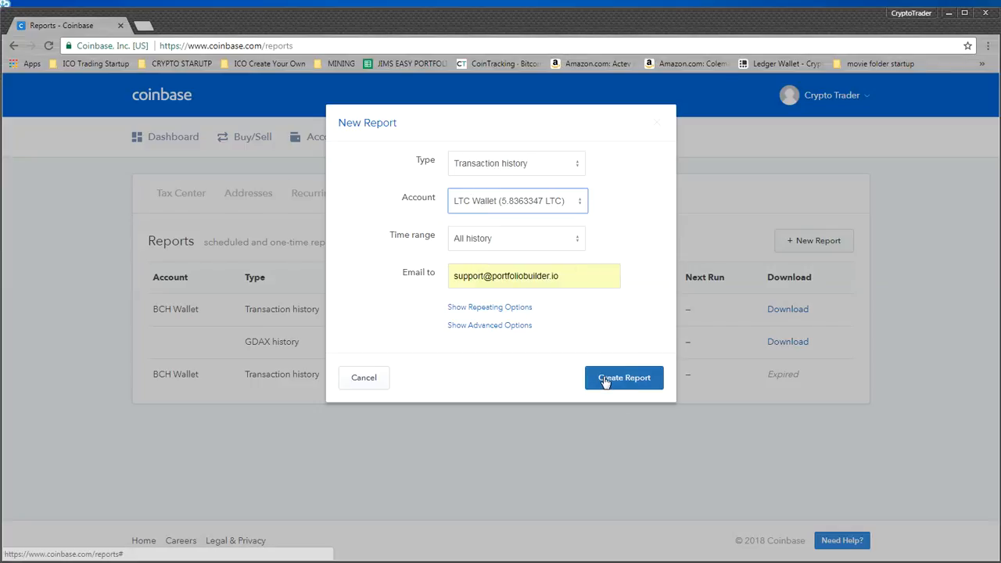
{"action": "left_click", "coordinate": [487, 202]}
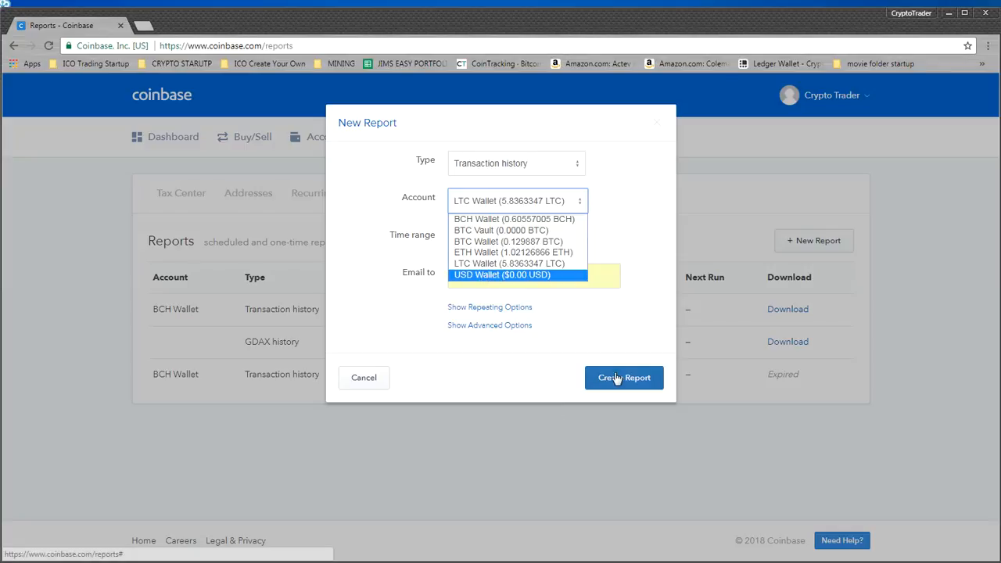
{"action": "left_click", "coordinate": [428, 291]}
{"action": "left_click", "coordinate": [365, 374]}
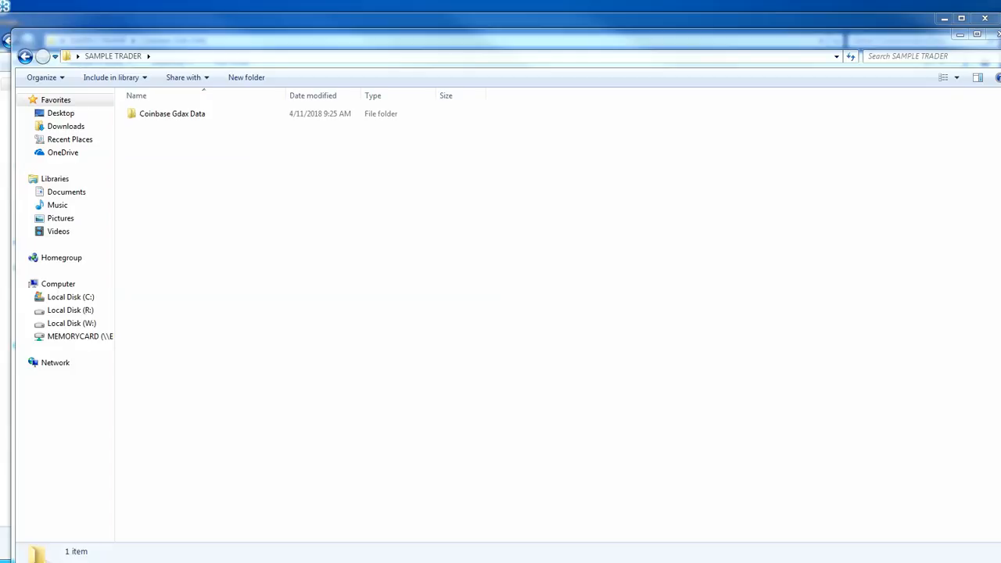
Open the TransactionsReport file ending in 14_51_53 from the Coinbase Gdax Data folder and select its wallet name in cell B3
{"action": "double_click", "coordinate": [156, 118]}
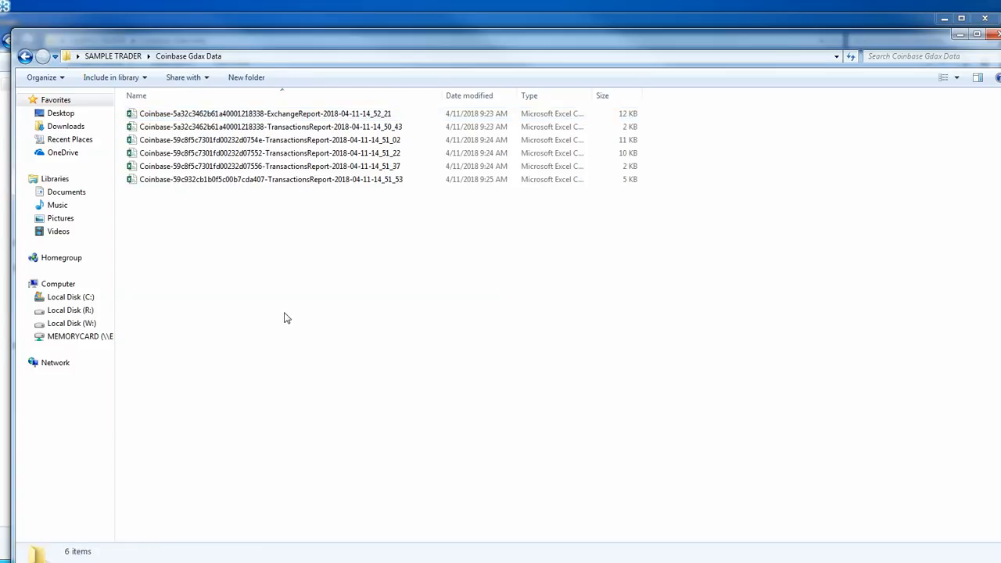
{"action": "left_click", "coordinate": [303, 115]}
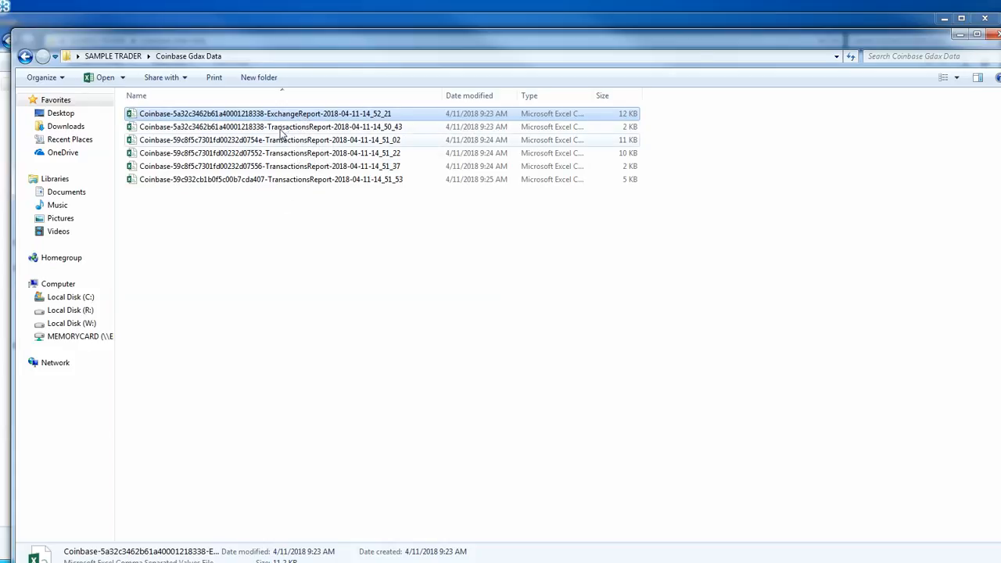
{"action": "left_click", "coordinate": [297, 141]}
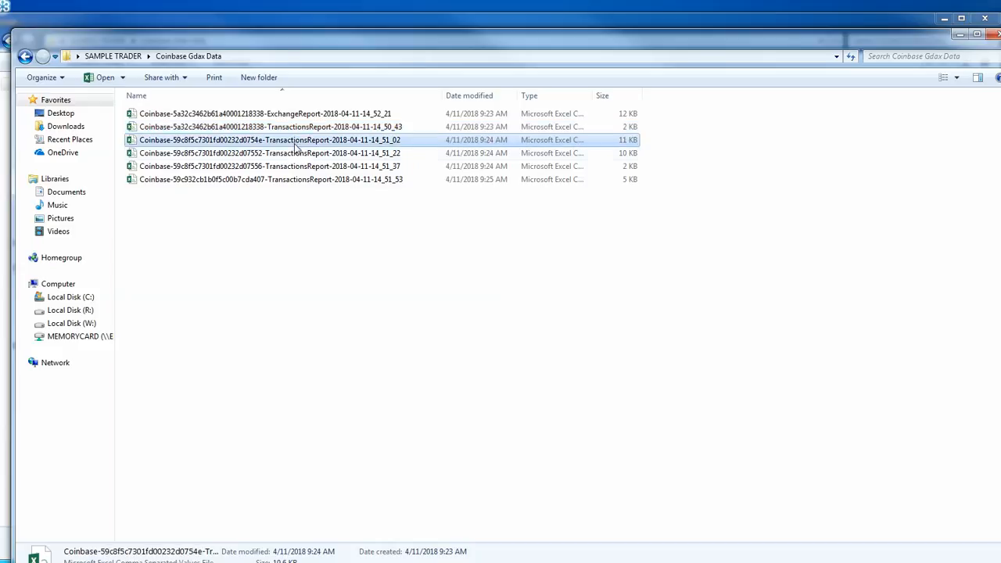
{"action": "left_click", "coordinate": [297, 154]}
{"action": "left_click", "coordinate": [299, 165]}
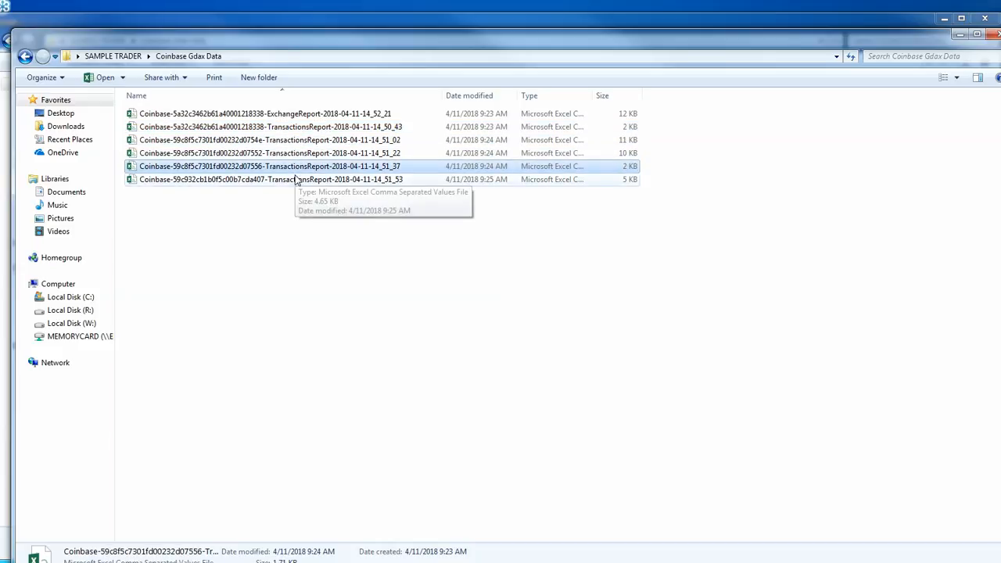
{"action": "left_click", "coordinate": [294, 180]}
{"action": "left_click", "coordinate": [284, 229]}
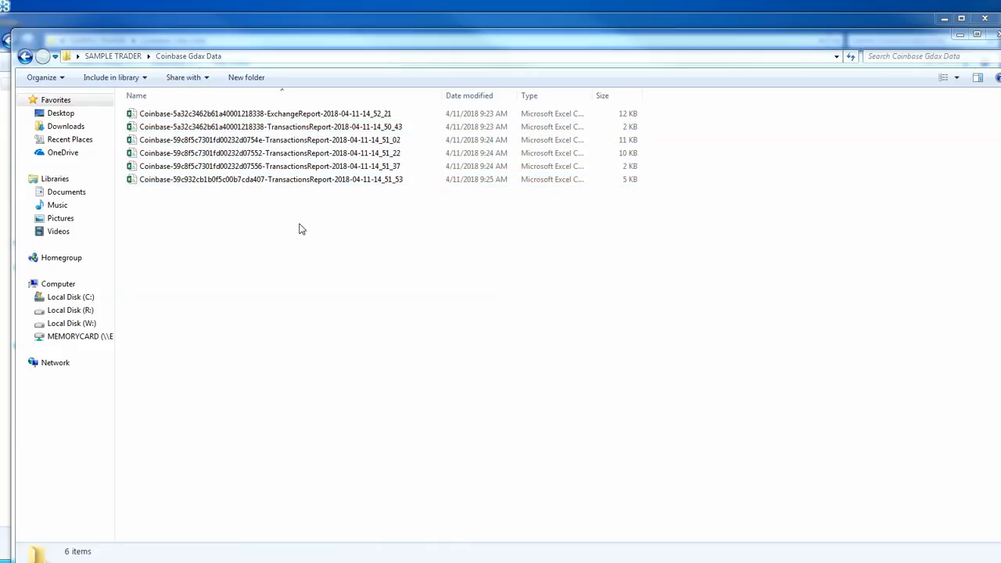
{"action": "double_click", "coordinate": [274, 182]}
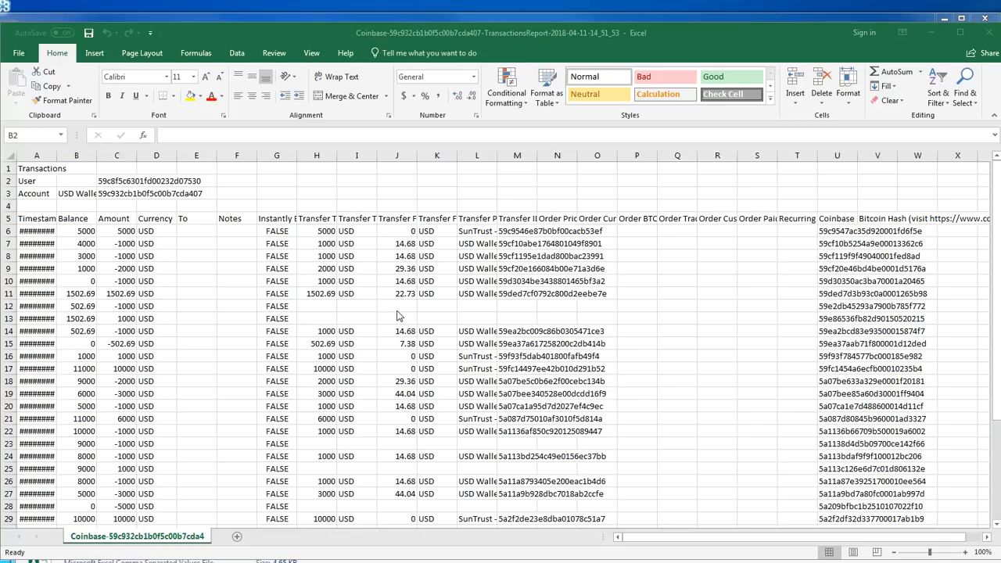
{"action": "key", "text": "Down"}
Save the transactions report under the name COINBASE USD WALLET as a CSV file in the Coinbase Gdax Data folder
{"action": "left_click", "coordinate": [26, 59]}
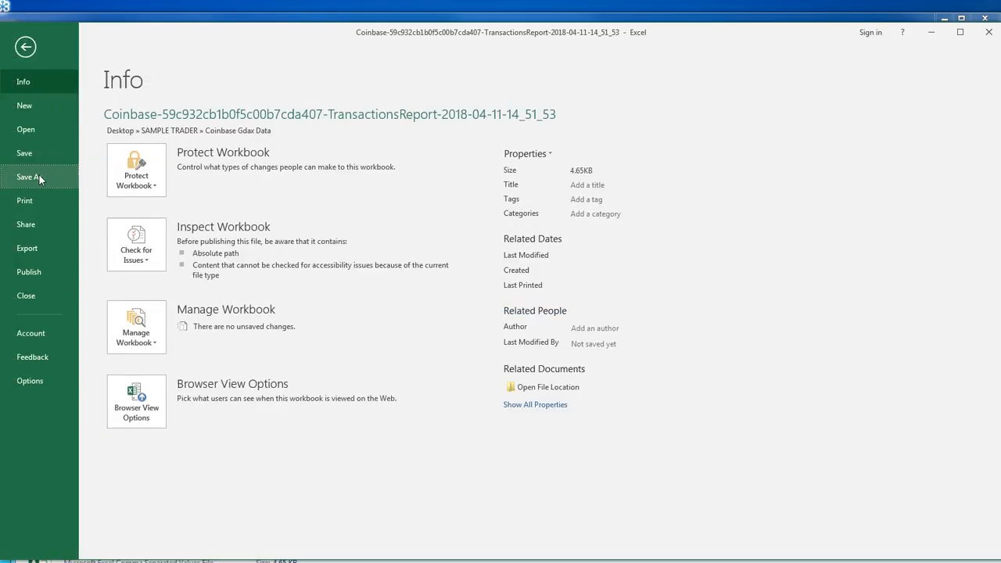
{"action": "left_click", "coordinate": [38, 179]}
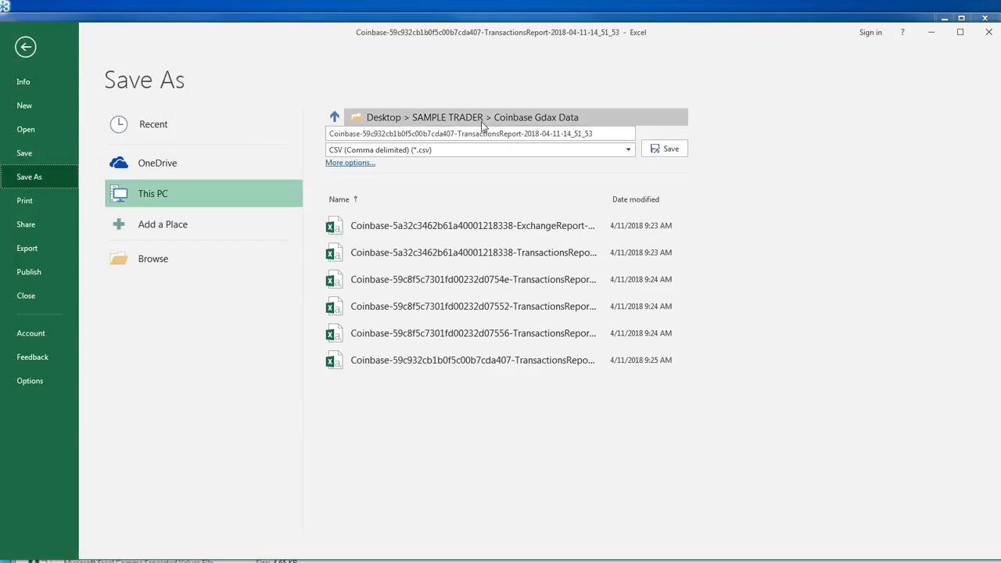
{"action": "left_click", "coordinate": [597, 136]}
{"action": "type", "text": "COI"}
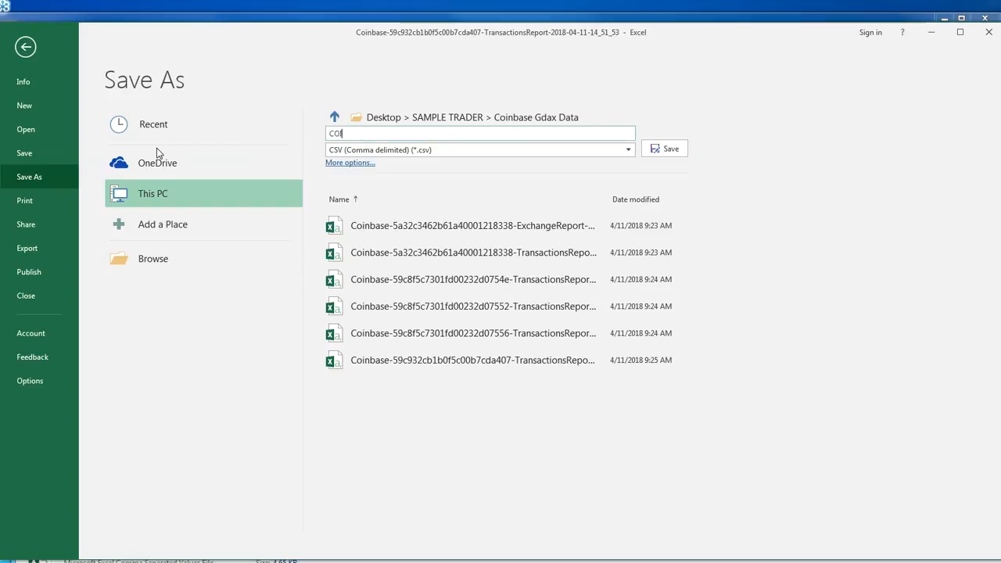
{"action": "type", "text": "NBASE USD WALLET"}
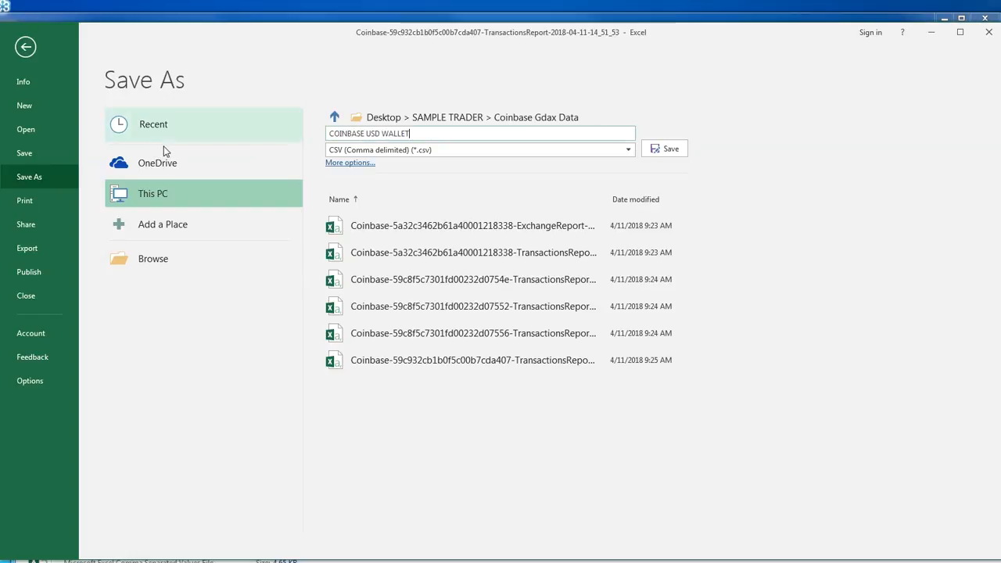
{"action": "left_click", "coordinate": [665, 148]}
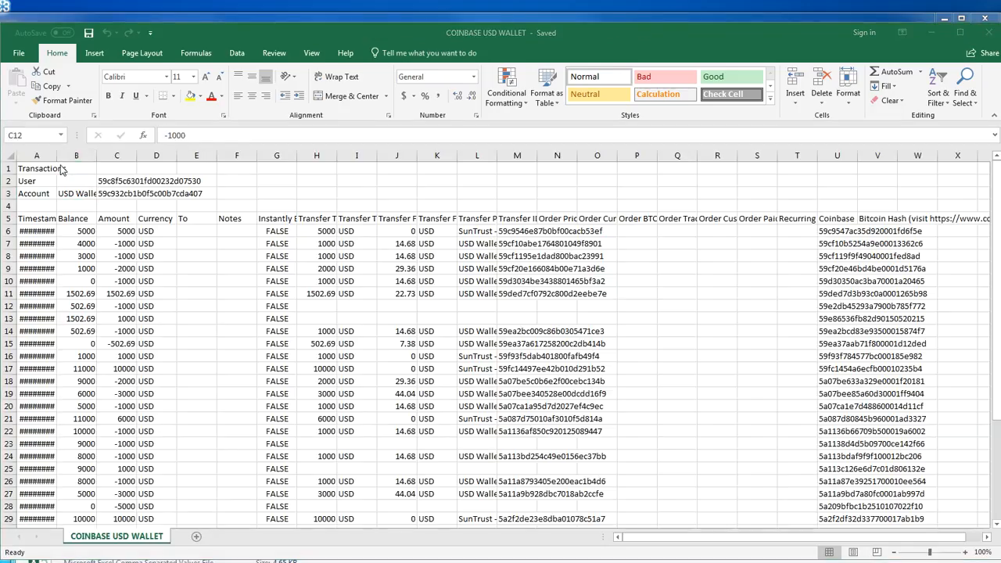
Widen column A so that the full timestamps fit
{"action": "left_click", "coordinate": [51, 156]}
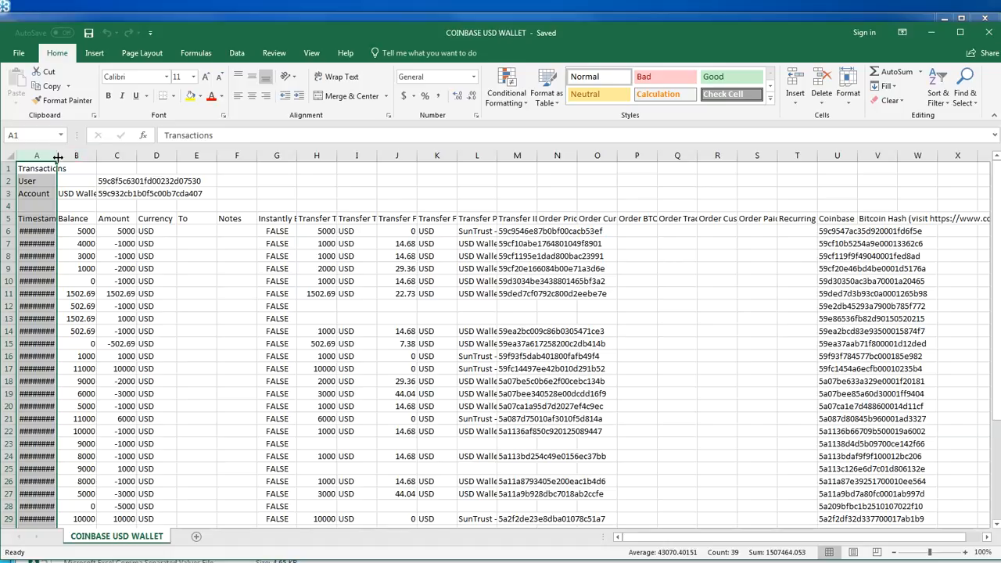
{"action": "left_click_drag", "start_coordinate": [64, 157], "coordinate": [85, 158]}
{"action": "left_click", "coordinate": [72, 338]}
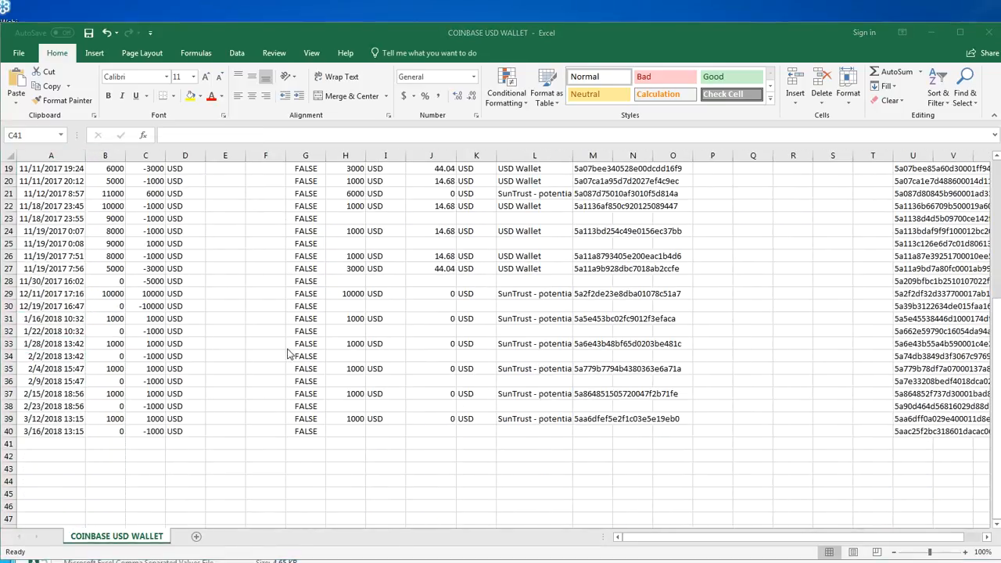
Sort the transaction rows 6 to 40, from column A through column Y, by Amount from largest to smallest
{"action": "left_click", "coordinate": [146, 443]}
{"action": "left_click_drag", "start_coordinate": [31, 432], "coordinate": [904, 190]}
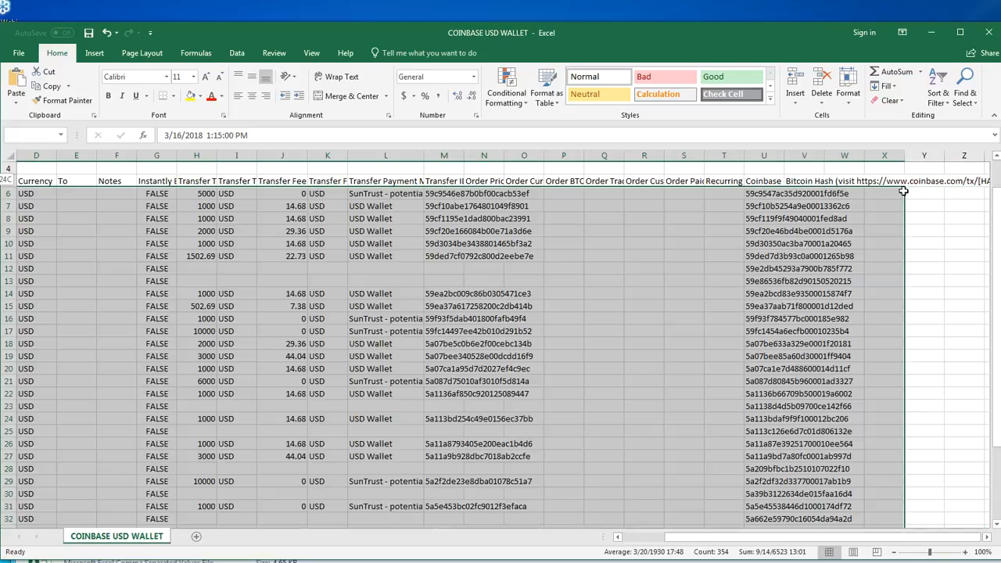
{"action": "left_click_drag", "start_coordinate": [903, 191], "coordinate": [905, 191]}
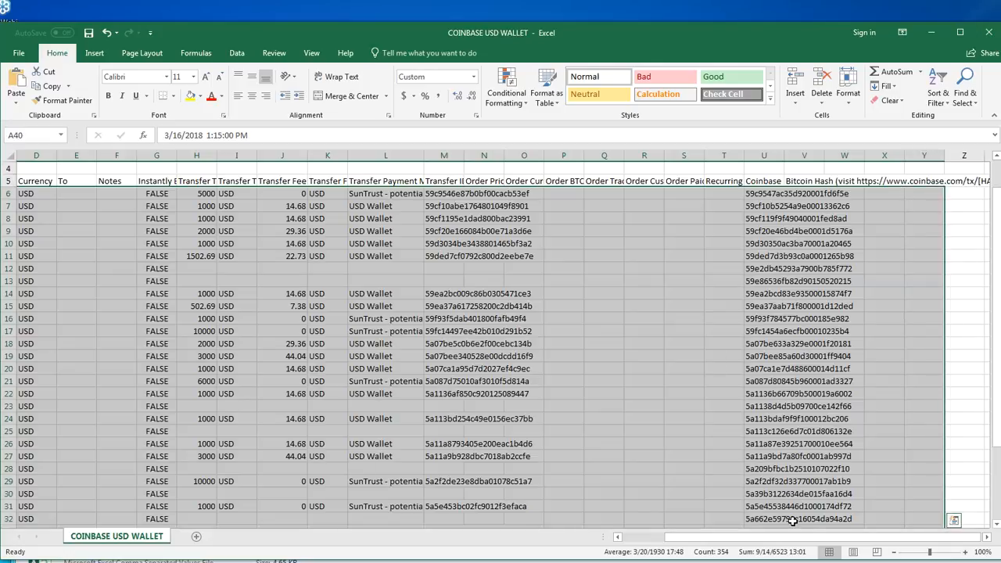
{"action": "left_click", "coordinate": [618, 538]}
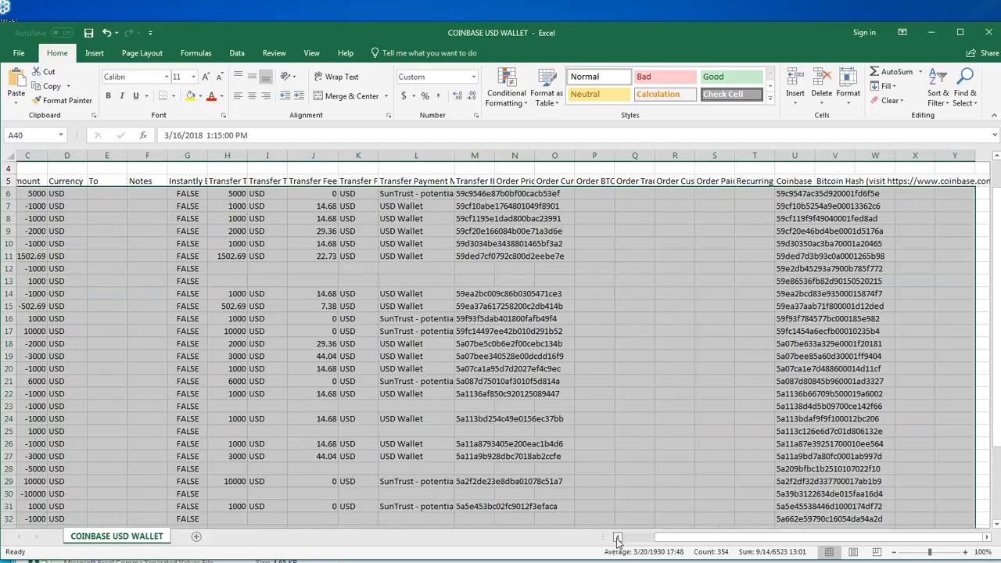
{"action": "left_click", "coordinate": [618, 538]}
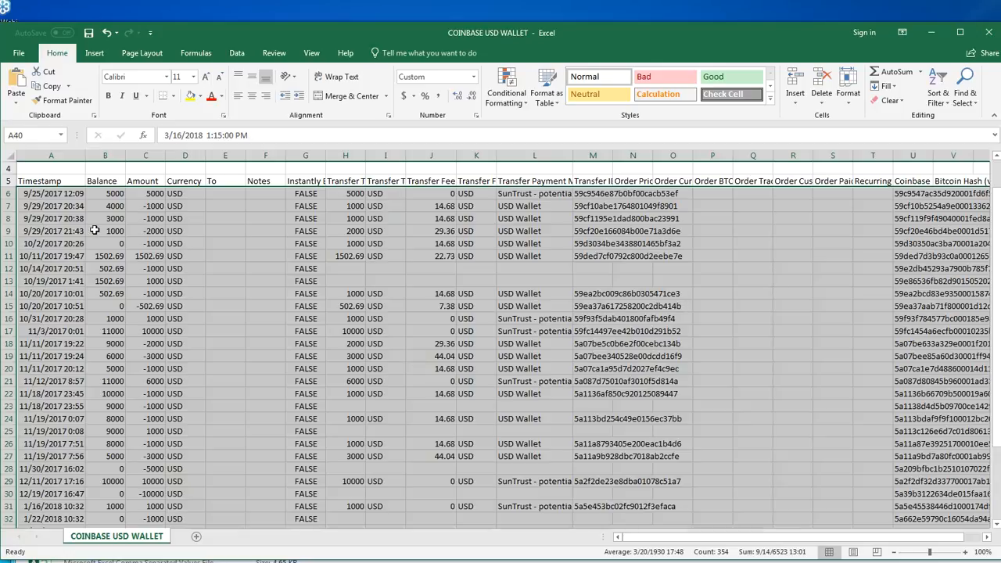
{"action": "scroll", "coordinate": [87, 196], "scroll_direction": "up", "scroll_amount": 1}
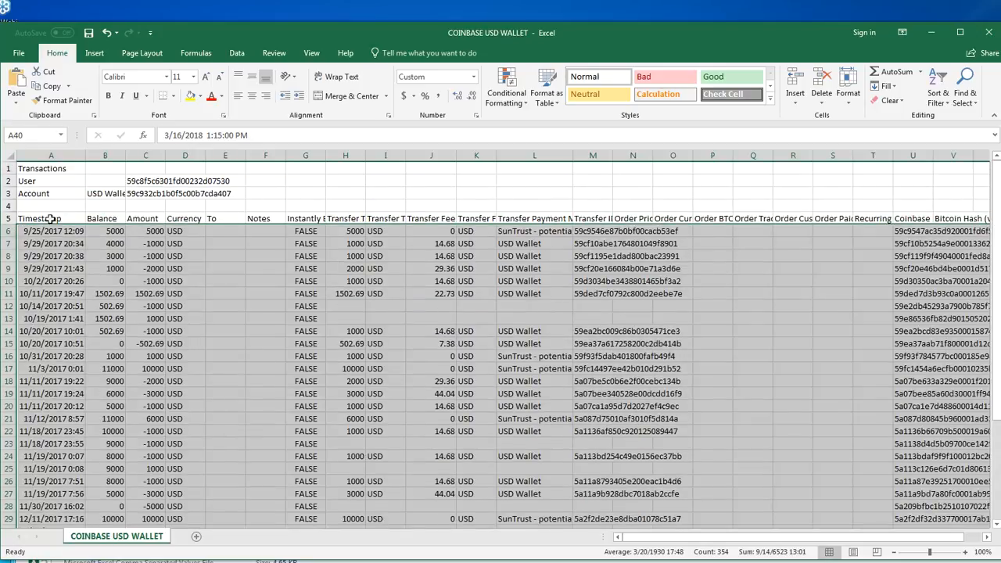
{"action": "left_click", "coordinate": [237, 53]}
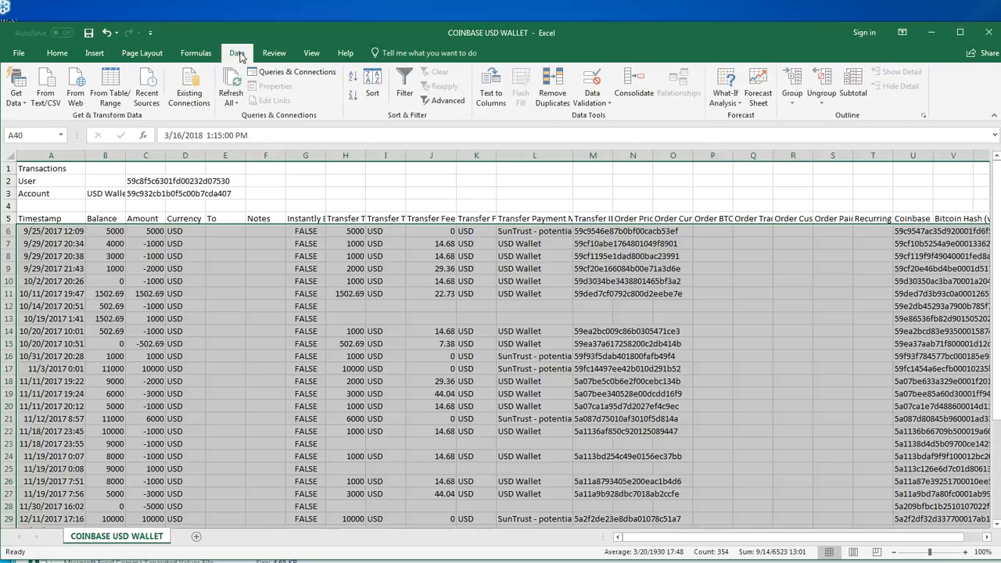
{"action": "left_click", "coordinate": [372, 81]}
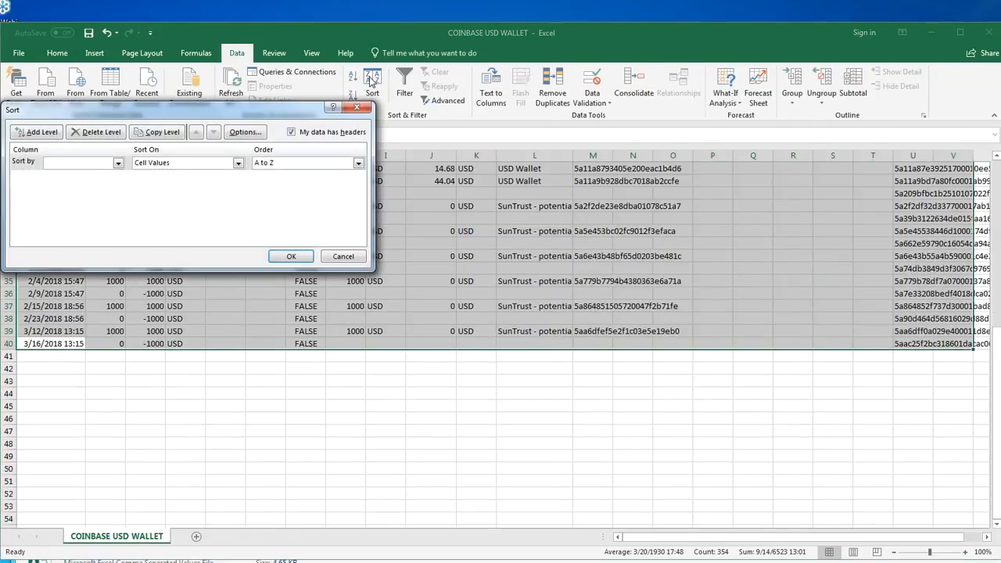
{"action": "left_click", "coordinate": [120, 165]}
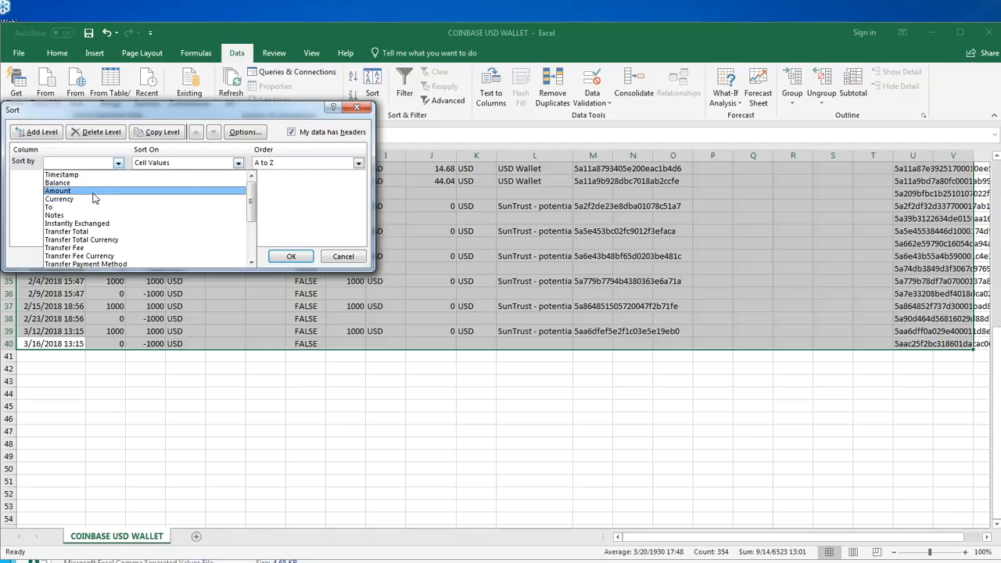
{"action": "left_click", "coordinate": [93, 192]}
{"action": "left_click", "coordinate": [279, 167]}
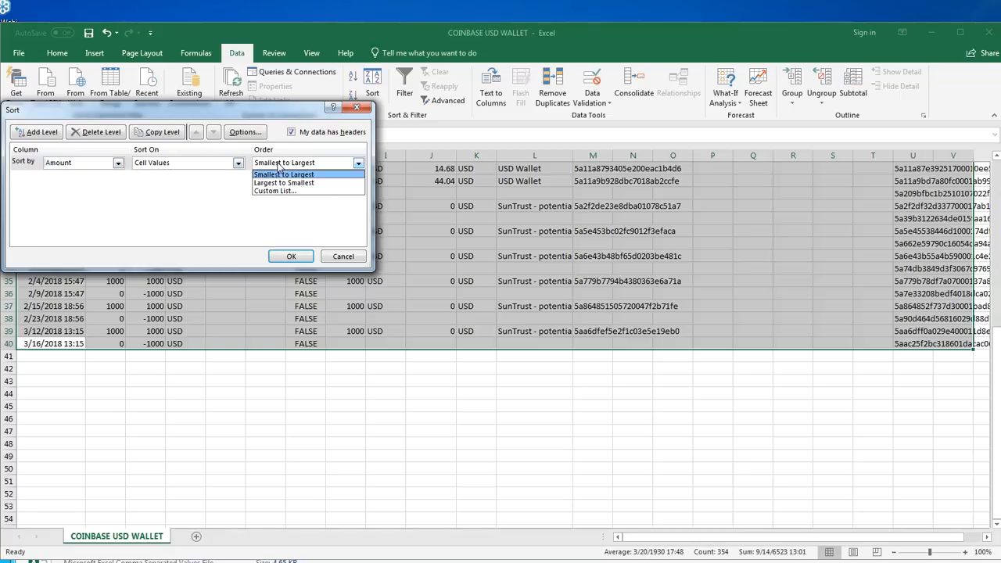
{"action": "left_click", "coordinate": [278, 179]}
{"action": "left_click", "coordinate": [290, 257]}
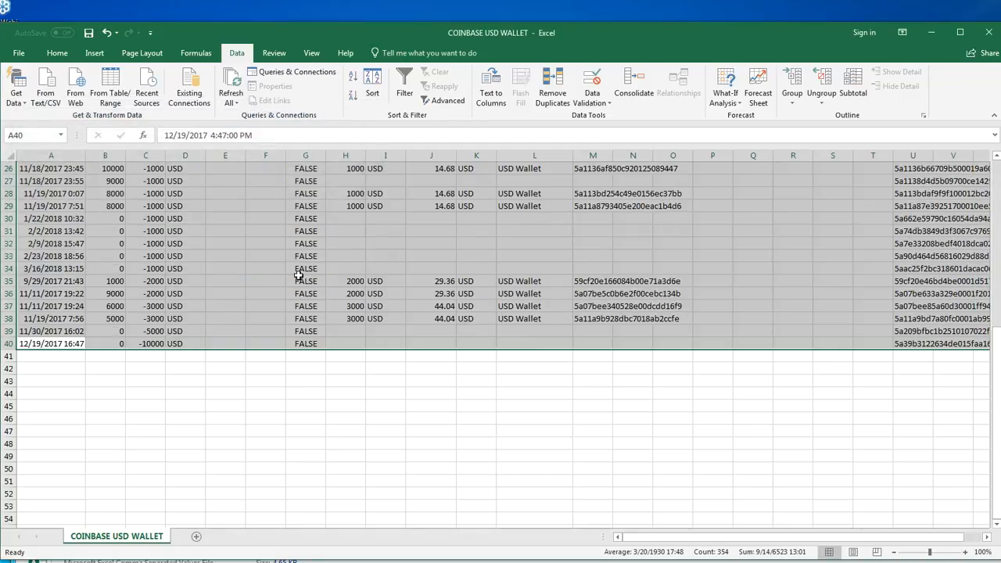
{"action": "scroll", "coordinate": [298, 289], "scroll_direction": "up", "scroll_amount": 7}
{"action": "scroll", "coordinate": [300, 290], "scroll_direction": "up", "scroll_amount": 2}
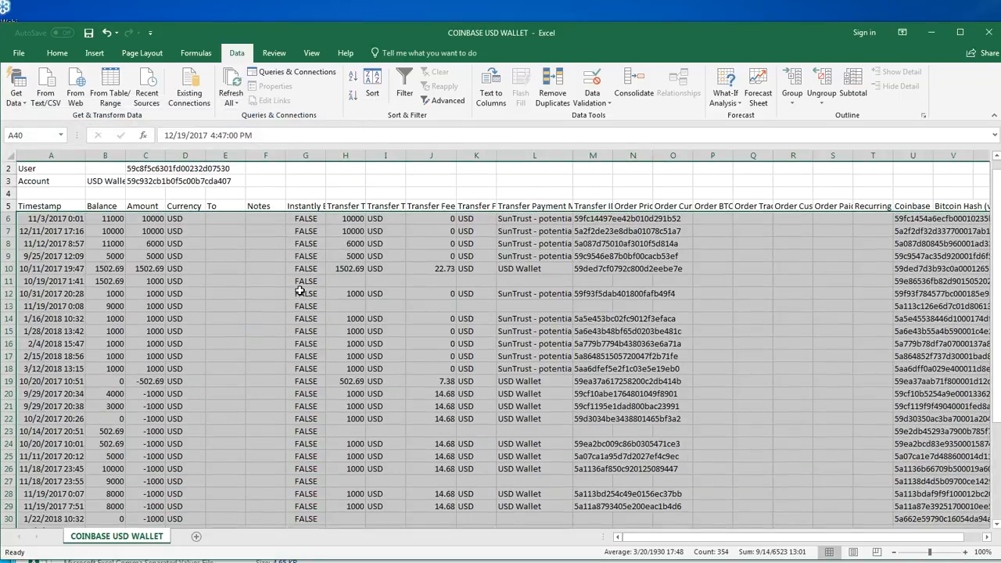
Select the positive amounts in cells C6 to C18 for review
{"action": "left_click", "coordinate": [299, 289]}
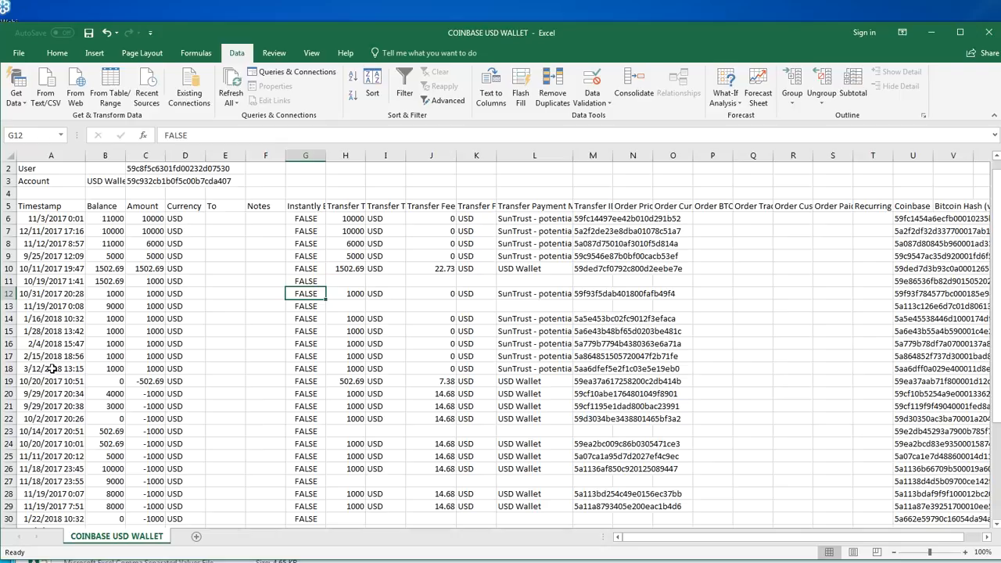
{"action": "left_click_drag", "start_coordinate": [148, 369], "coordinate": [155, 223]}
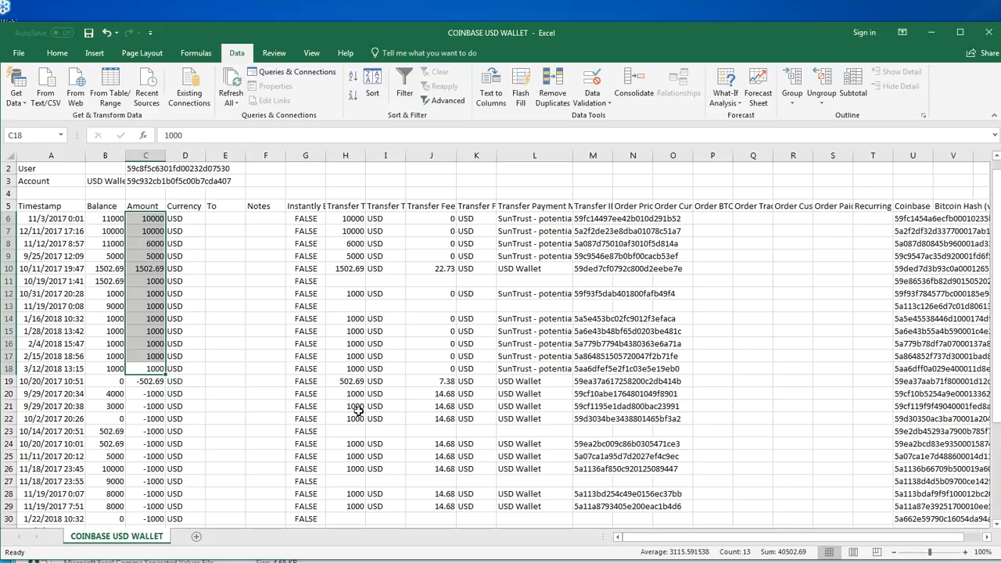
Try "transfer from gdax" as the payment method in cell L11, and clear the cell
{"action": "type", "text": "transfer from gdax"}
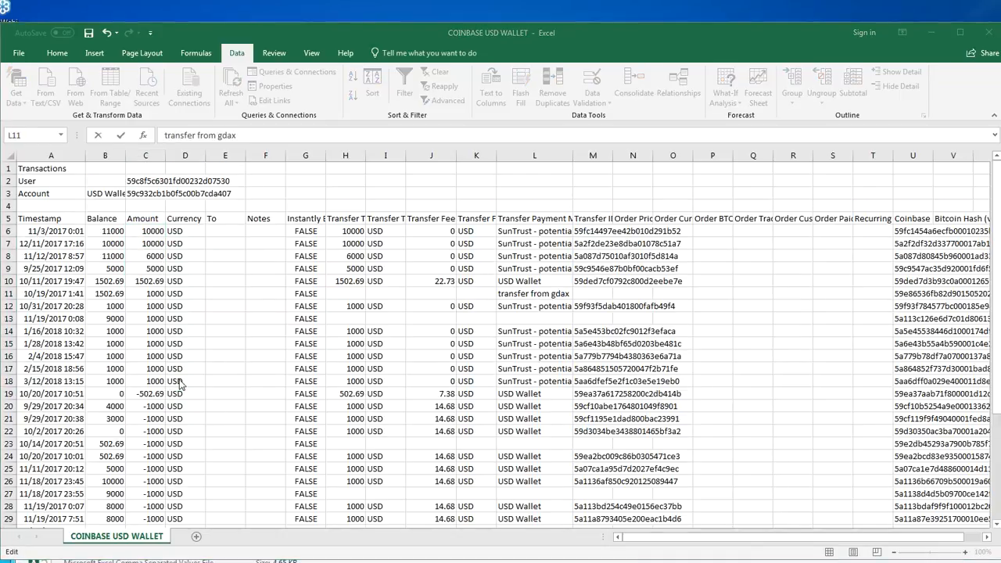
{"action": "left_click", "coordinate": [492, 294]}
{"action": "left_click", "coordinate": [510, 294]}
{"action": "key", "text": "Delete"}
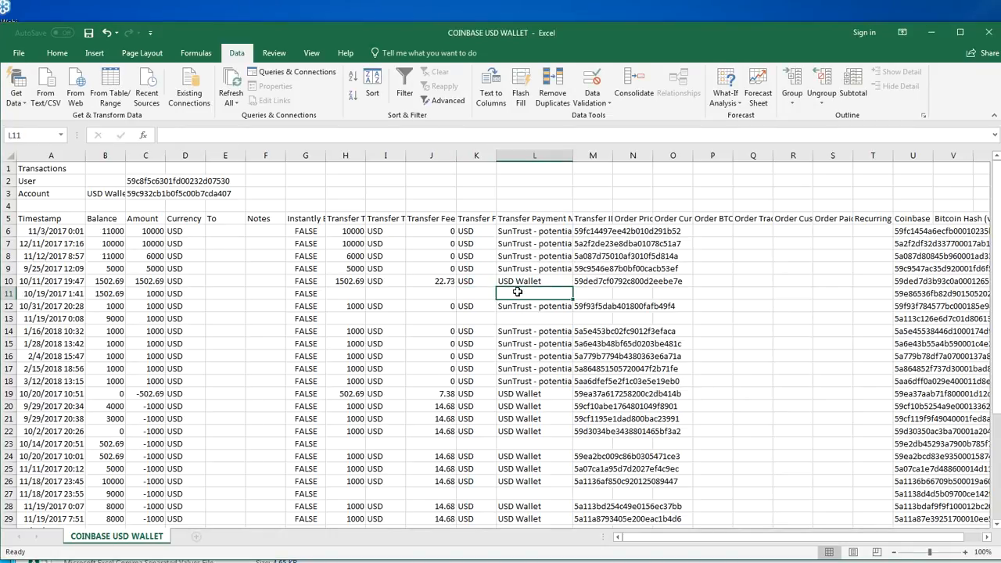
Review the SunTrust payment method entries by selecting L6 to L9, L12 and L14 to L18
{"action": "left_click_drag", "start_coordinate": [522, 232], "coordinate": [522, 273]}
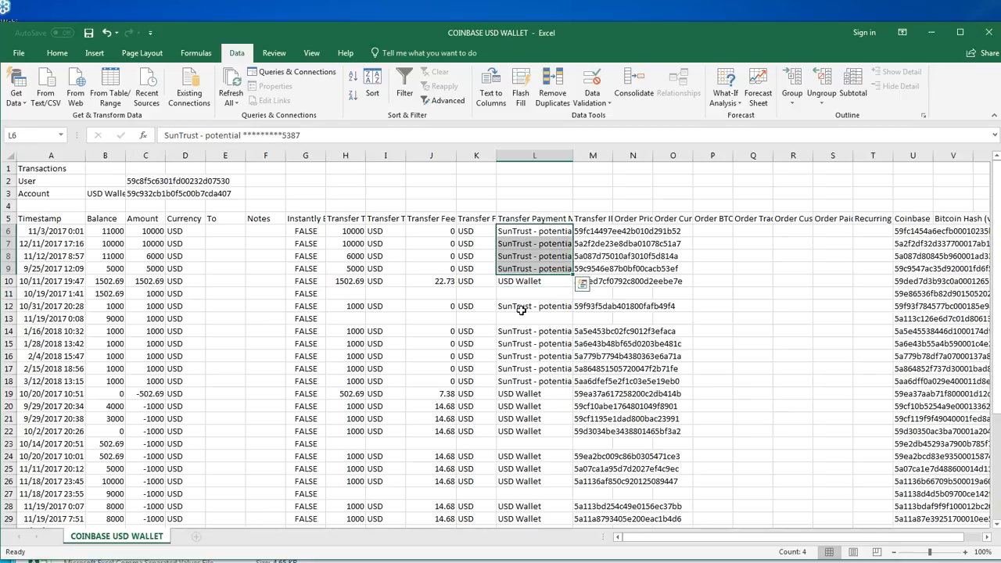
{"action": "left_click", "coordinate": [522, 308], "text": "ctrl"}
{"action": "left_click", "coordinate": [517, 341], "text": "ctrl"}
{"action": "left_click_drag", "start_coordinate": [517, 333], "coordinate": [518, 381]}
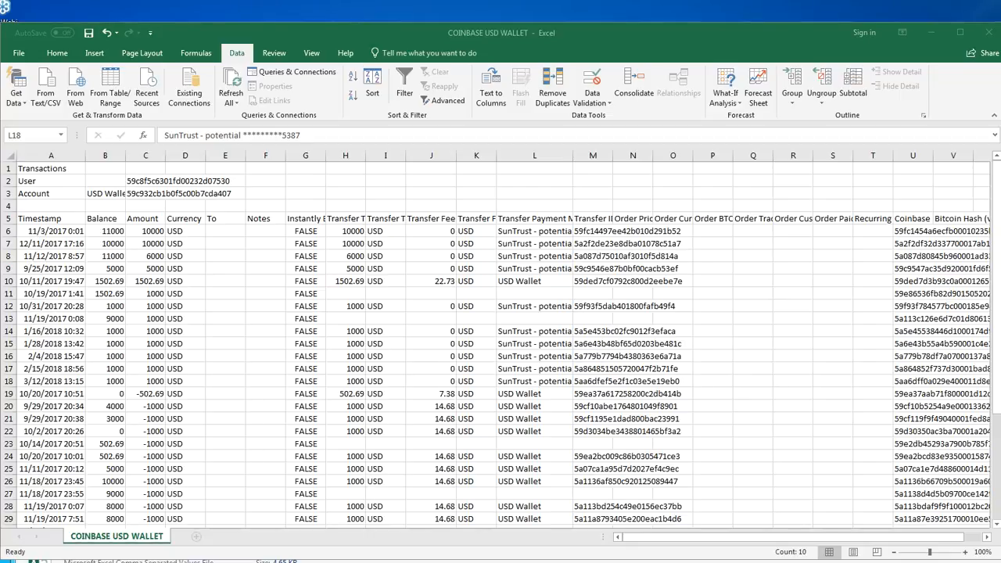
{"action": "left_click", "coordinate": [544, 250]}
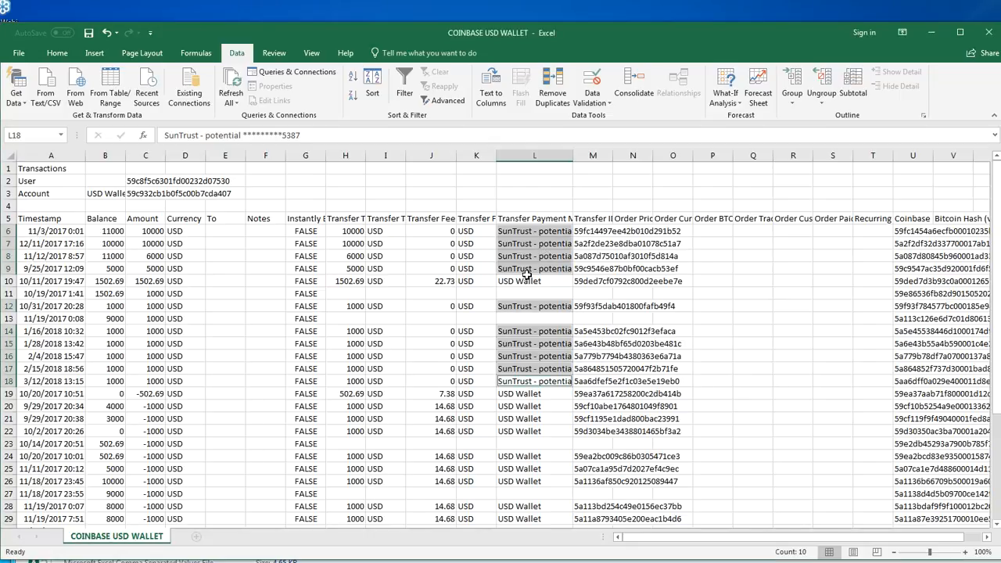
{"action": "left_click", "coordinate": [238, 562]}
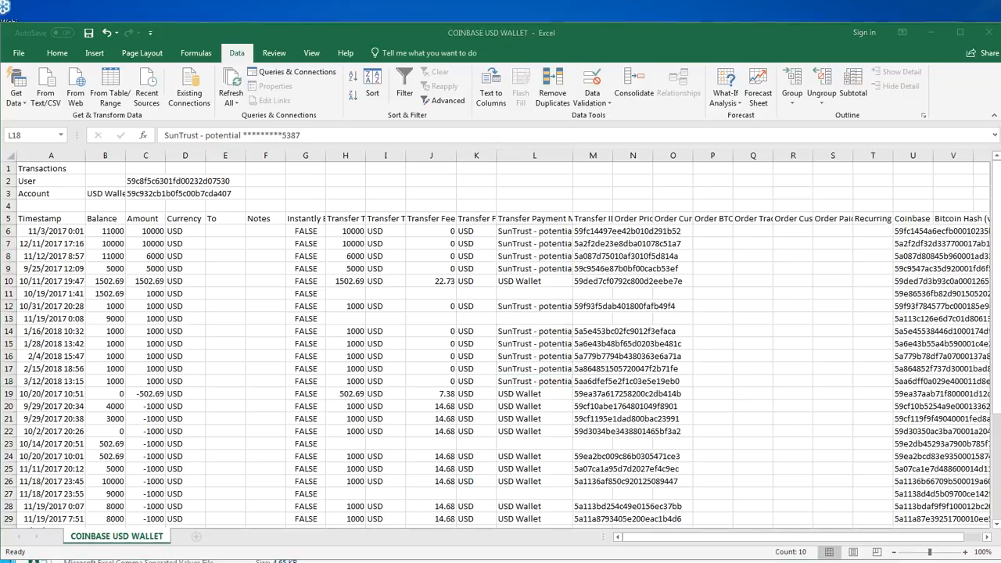
{"action": "left_click", "coordinate": [505, 382]}
{"action": "left_click", "coordinate": [507, 384]}
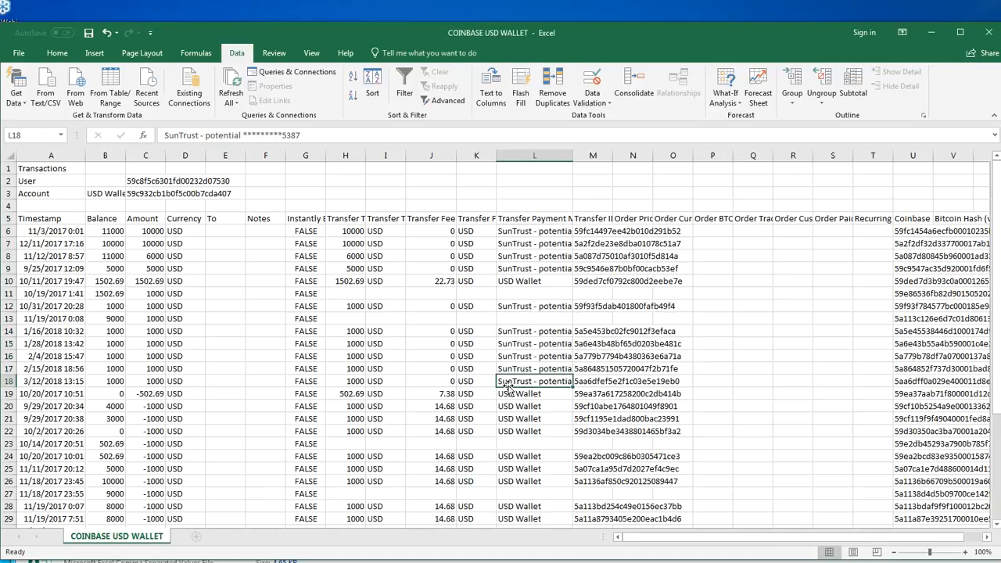
Insert a blank row at row 18 and move the 3/12/2018 transaction up into it, leaving row 19 empty
{"action": "left_click", "coordinate": [8, 381]}
{"action": "right_click", "coordinate": [8, 380]}
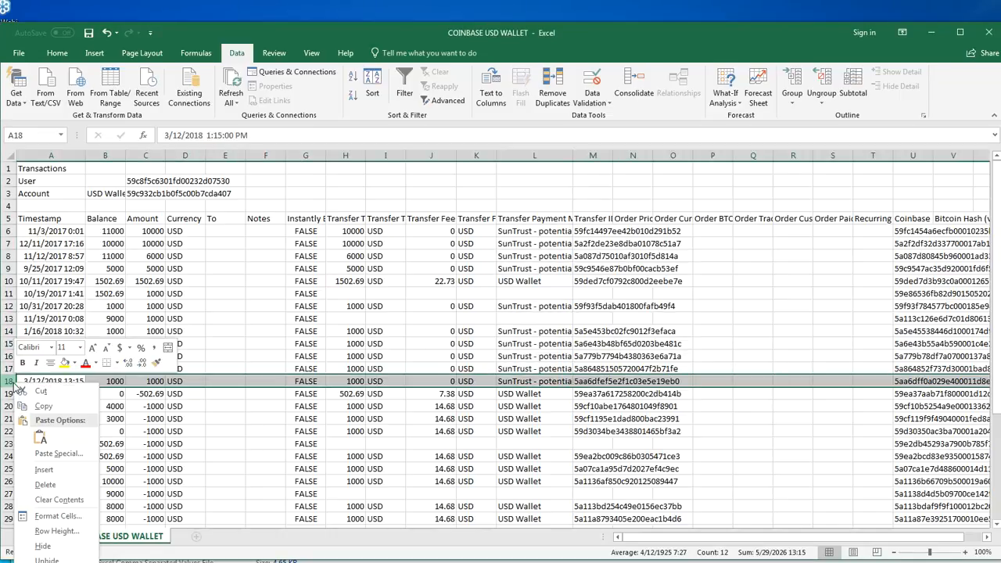
{"action": "left_click", "coordinate": [43, 470]}
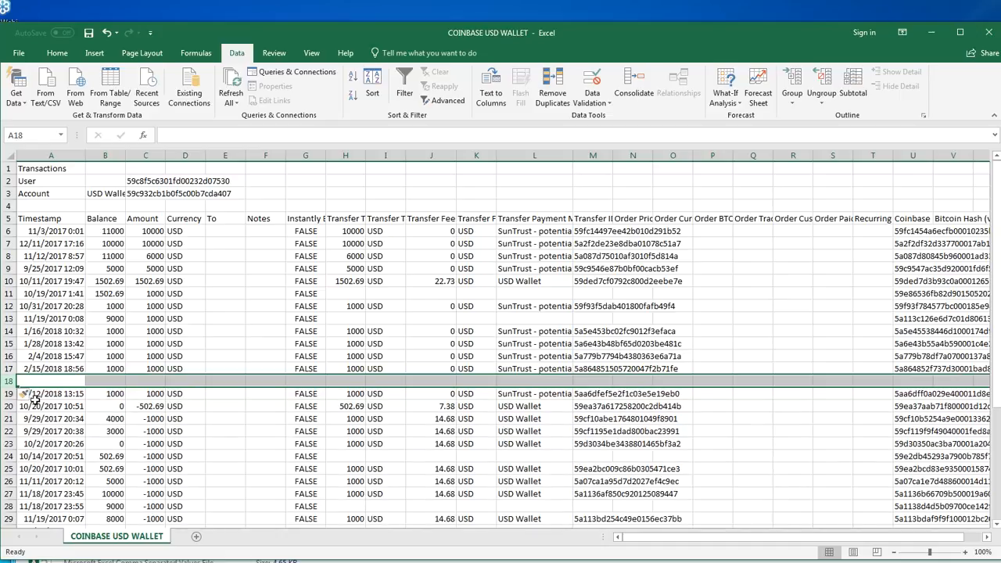
{"action": "left_click", "coordinate": [76, 398]}
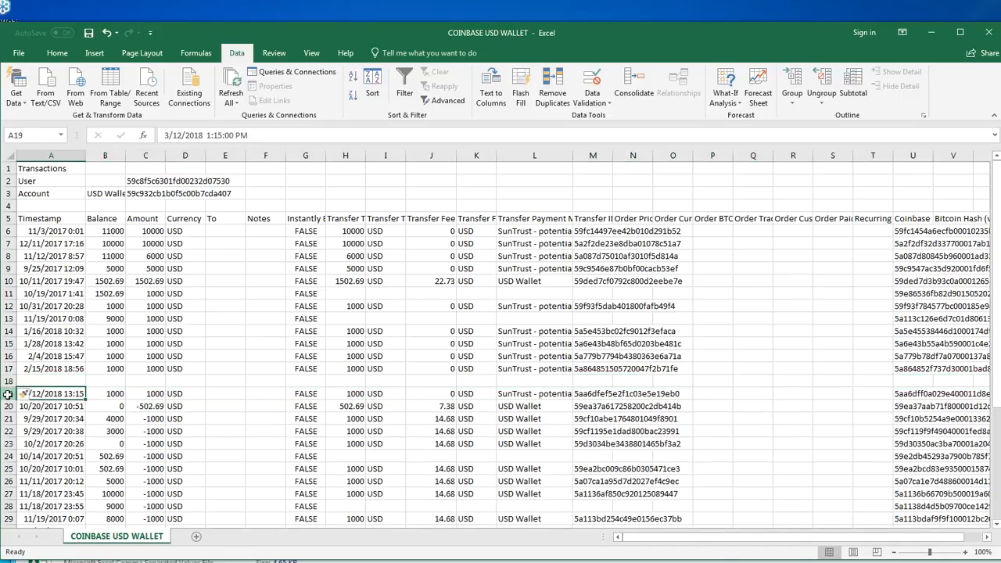
{"action": "left_click", "coordinate": [6, 394]}
{"action": "left_click_drag", "start_coordinate": [12, 389], "coordinate": [11, 384]}
{"action": "left_click", "coordinate": [27, 393]}
Insert two more blank rows between the positive and negative amounts, so that rows 19 to 21 are empty
{"action": "right_click", "coordinate": [8, 394]}
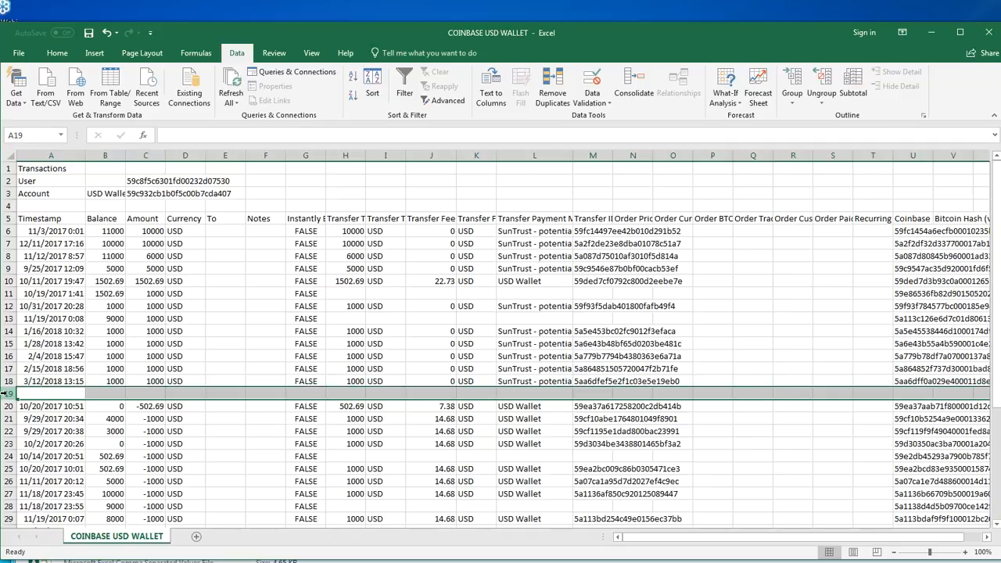
{"action": "left_click", "coordinate": [38, 484]}
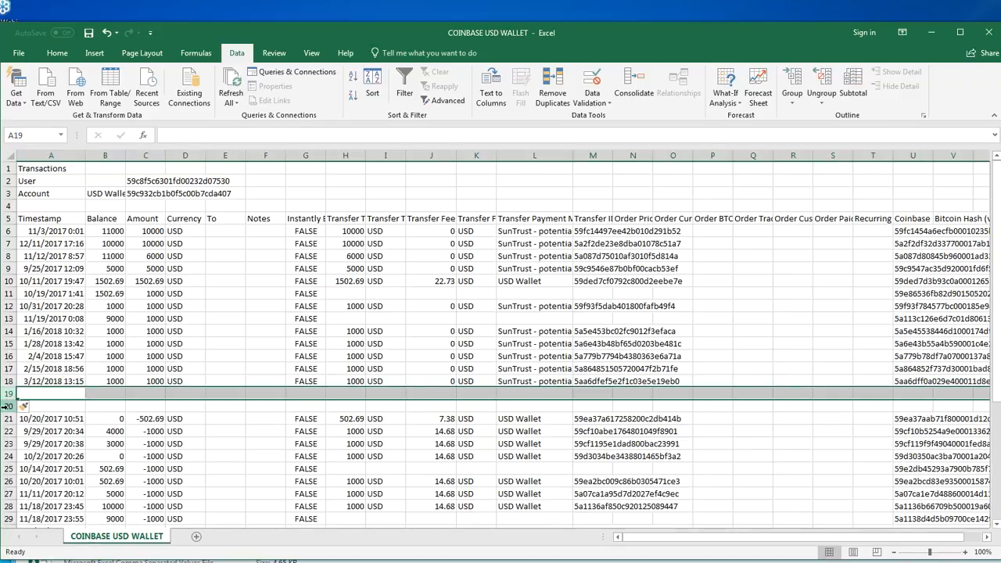
{"action": "right_click", "coordinate": [8, 406]}
{"action": "left_click", "coordinate": [38, 495]}
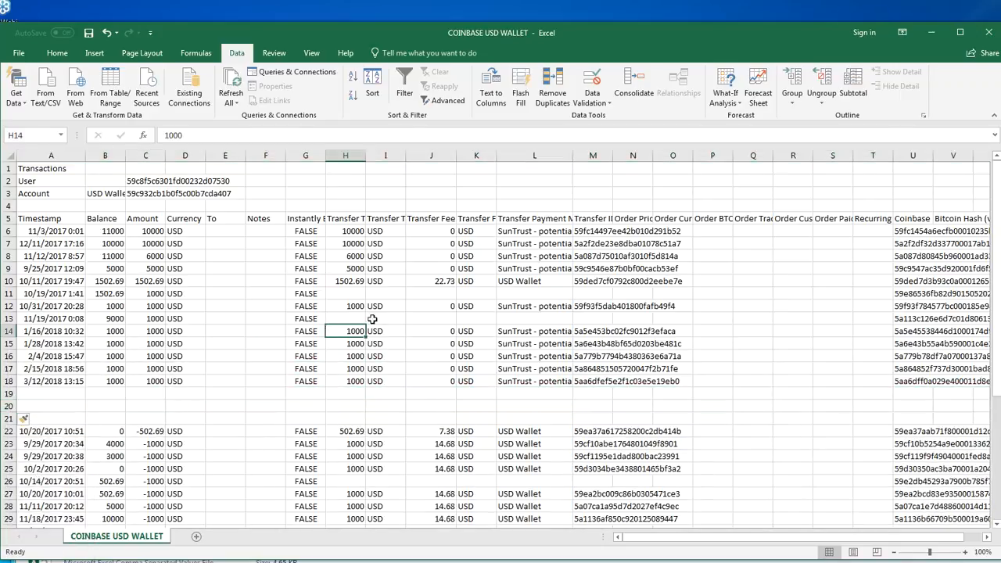
Move the two deposits without a payment method, dated 11/19/2017 0:08 and 10/19/2017 1:41, to rows 21 and 20
{"action": "left_click_drag", "start_coordinate": [625, 319], "coordinate": [24, 319]}
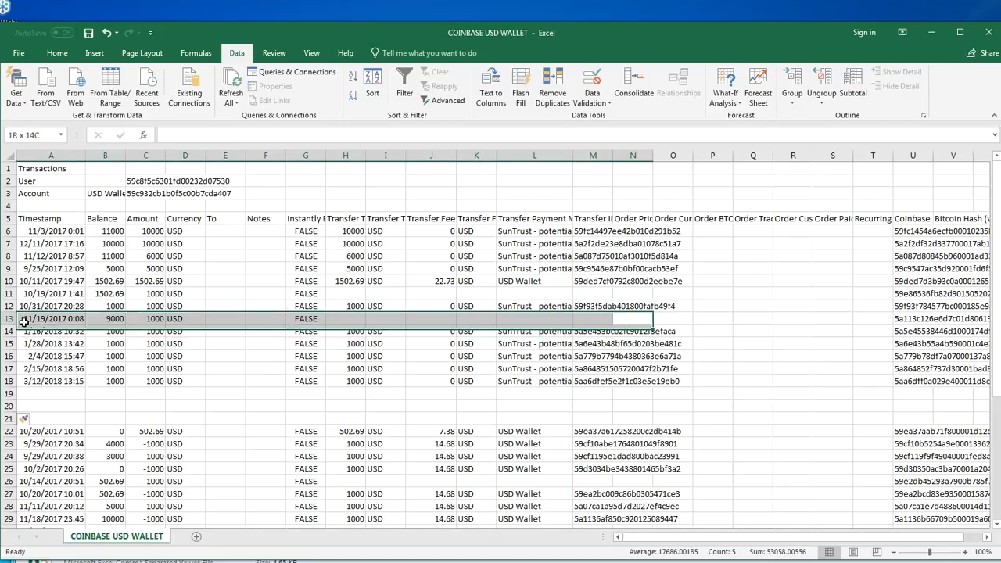
{"action": "key", "text": "ctrl+x"}
{"action": "left_click", "coordinate": [55, 416]}
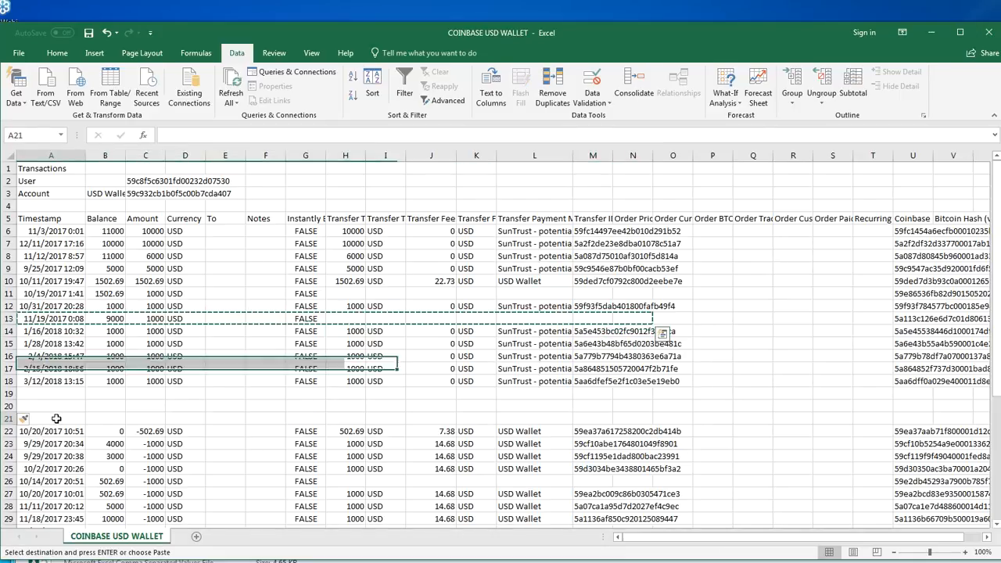
{"action": "key", "text": "ctrl+v"}
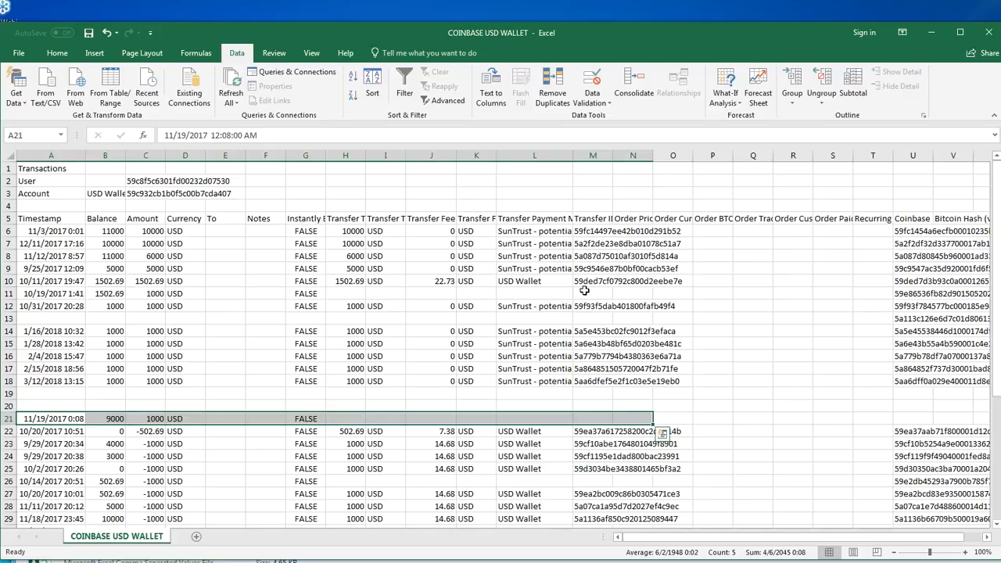
{"action": "left_click_drag", "start_coordinate": [587, 294], "coordinate": [23, 291]}
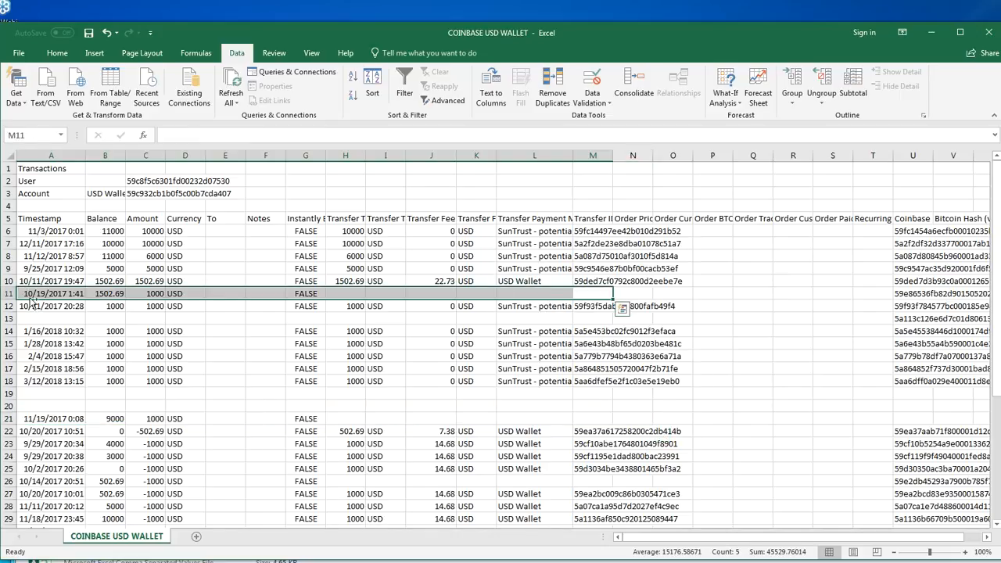
{"action": "key", "text": "ctrl+x"}
{"action": "left_click", "coordinate": [40, 404]}
{"action": "key", "text": "ctrl+v"}
Move the 10/11/2017 USD Wallet deposit, columns A to N of row 10, to row 19
{"action": "left_click_drag", "start_coordinate": [641, 280], "coordinate": [29, 279]}
{"action": "key", "text": "ctrl+x"}
{"action": "left_click", "coordinate": [56, 394]}
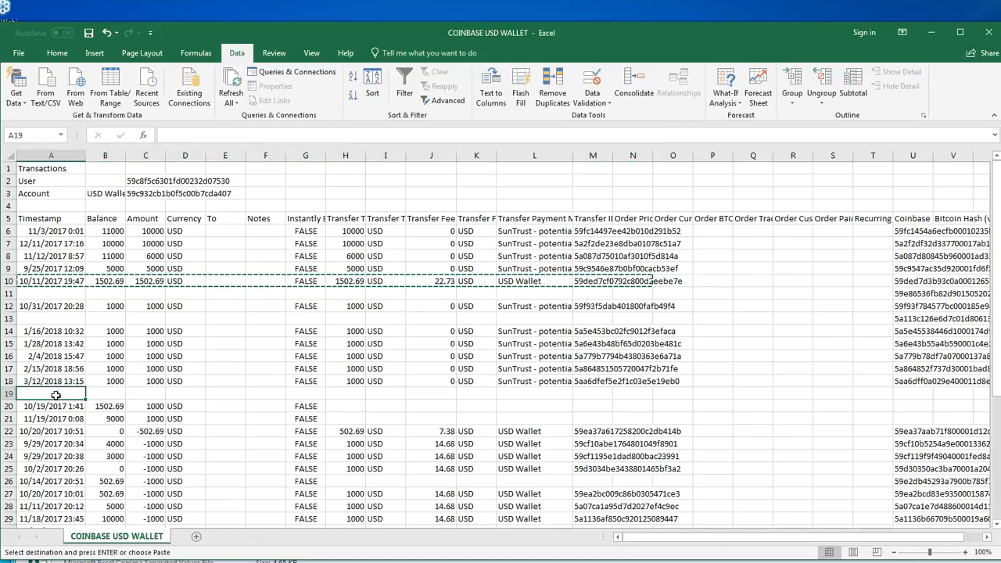
{"action": "key", "text": "ctrl+v"}
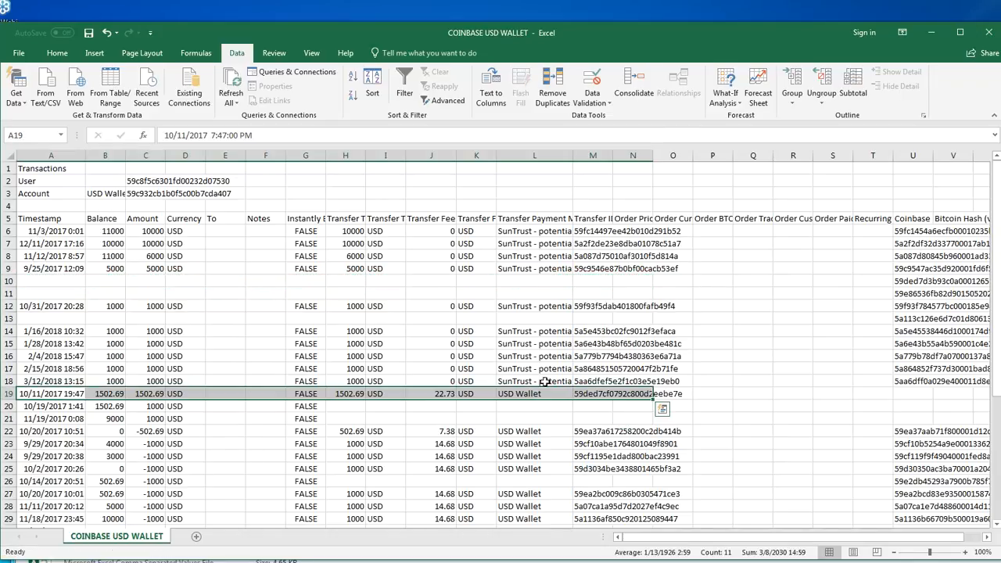
Close the gaps between the SunTrust deposits by moving A14:N18 up to row 13 and then A12:M17 up to row 10
{"action": "left_click_drag", "start_coordinate": [649, 381], "coordinate": [51, 328]}
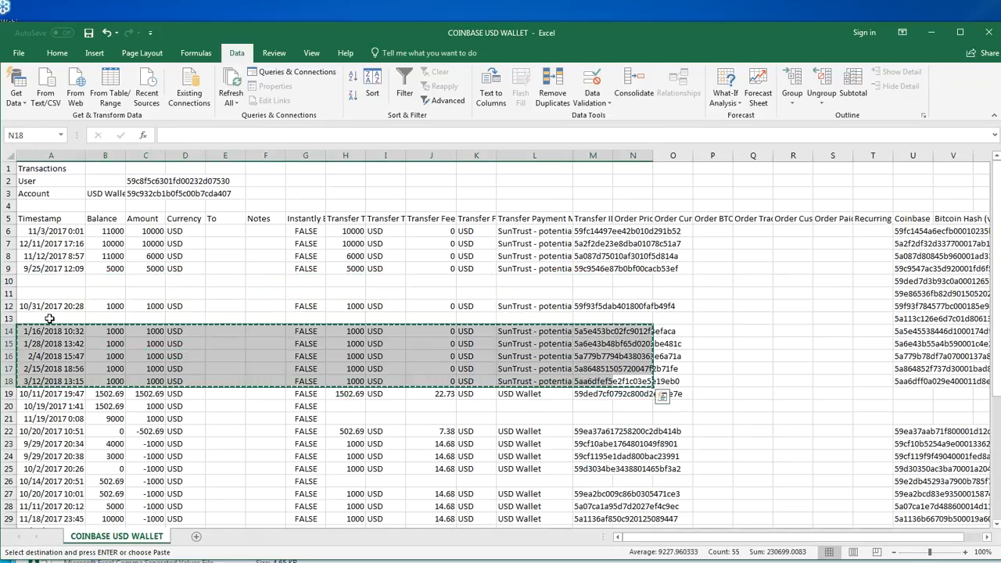
{"action": "key", "text": "ctrl+x"}
{"action": "left_click", "coordinate": [49, 319]}
{"action": "key", "text": "ctrl+v"}
{"action": "left_click_drag", "start_coordinate": [596, 368], "coordinate": [16, 305]}
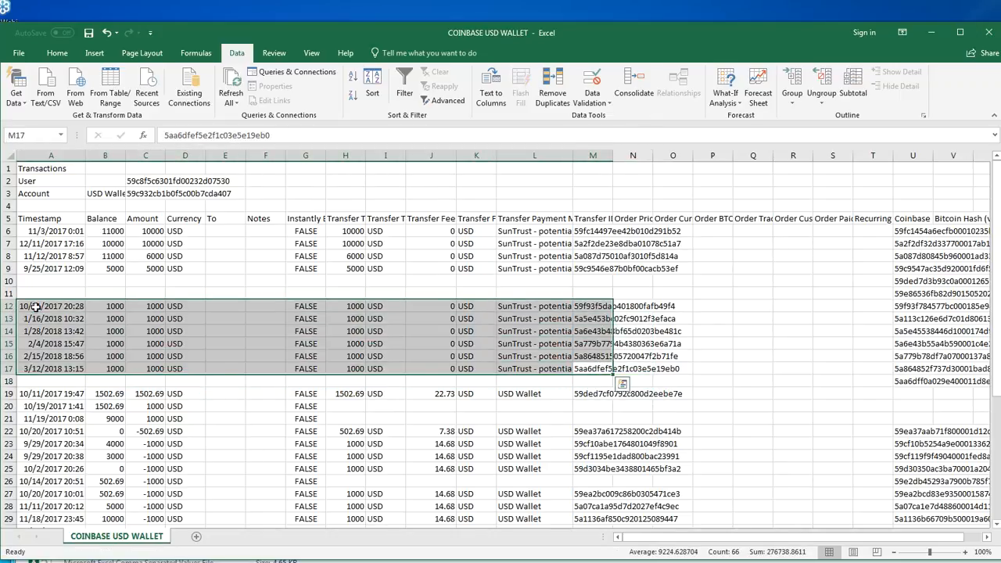
{"action": "key", "text": "ctrl+x"}
{"action": "left_click", "coordinate": [43, 283]}
{"action": "key", "text": "ctrl+v"}
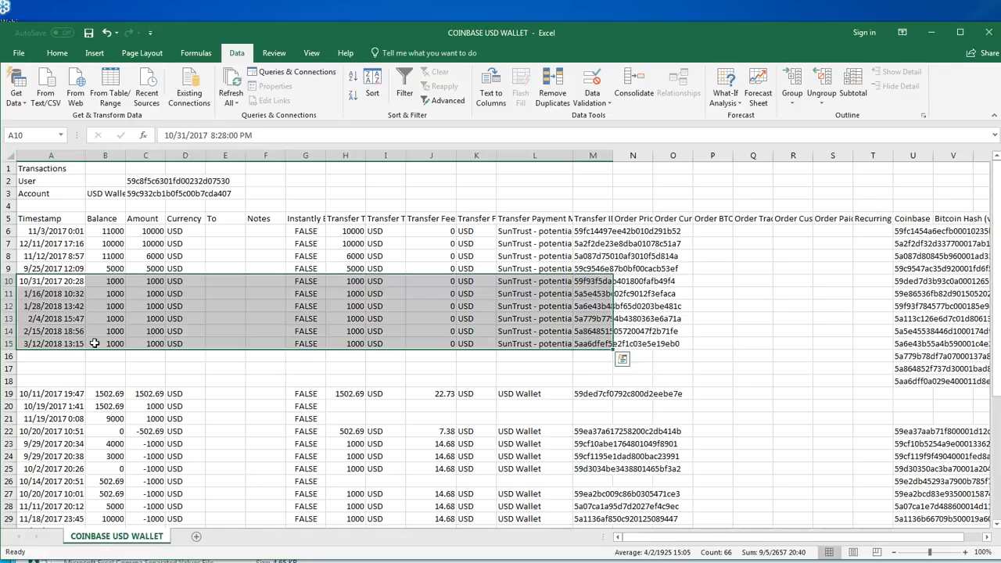
Apply the Good cell style to the SunTrust deposit rows 6 to 15
{"action": "left_click", "coordinate": [185, 353]}
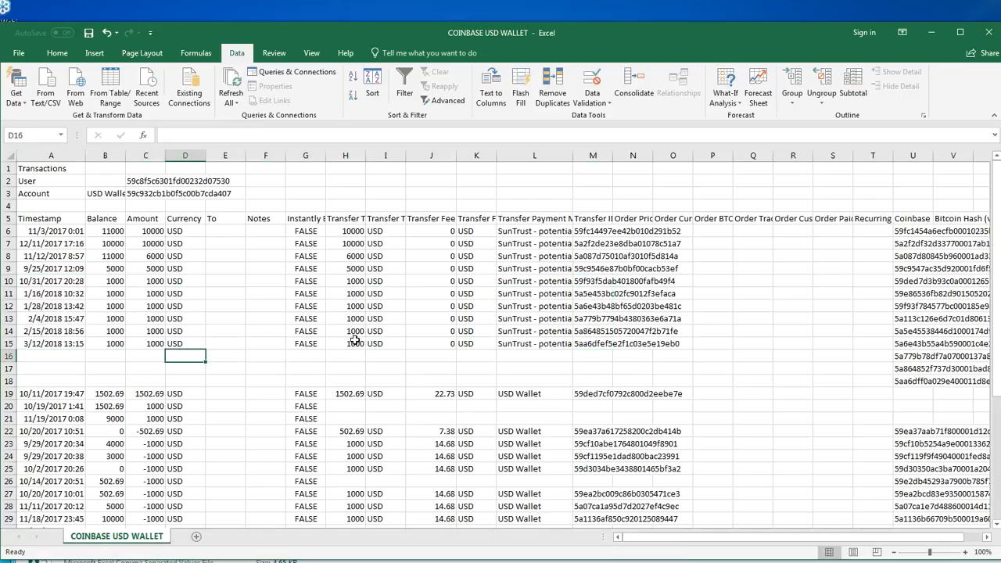
{"action": "left_click", "coordinate": [8, 343]}
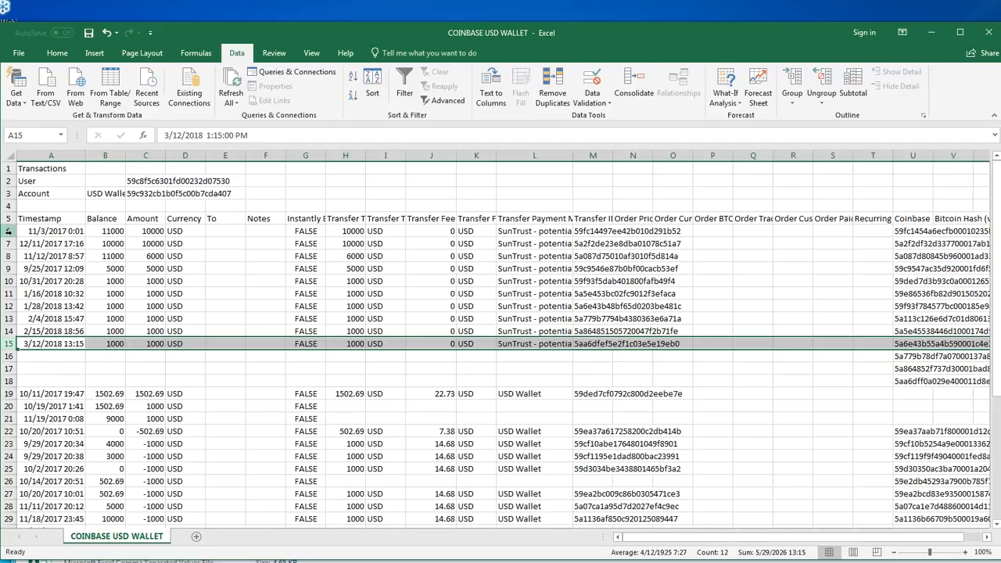
{"action": "left_click", "coordinate": [7, 231], "text": "shift"}
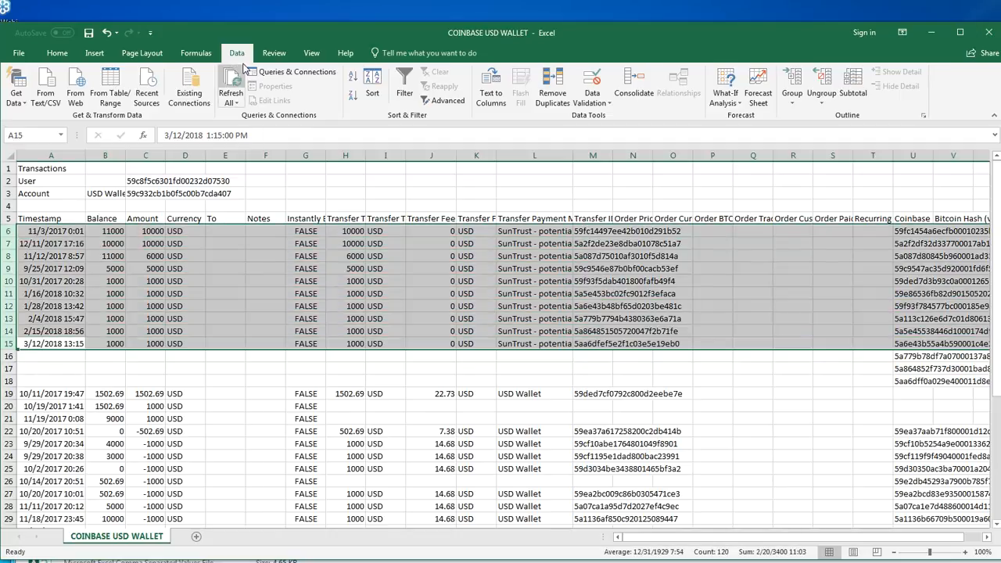
{"action": "left_click", "coordinate": [57, 52]}
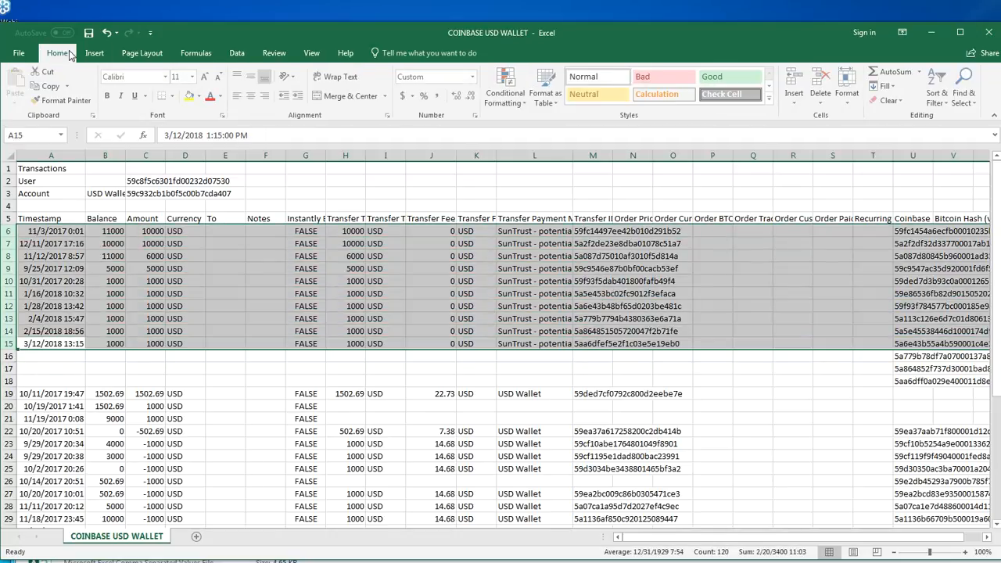
{"action": "left_click", "coordinate": [728, 77]}
{"action": "left_click", "coordinate": [267, 319]}
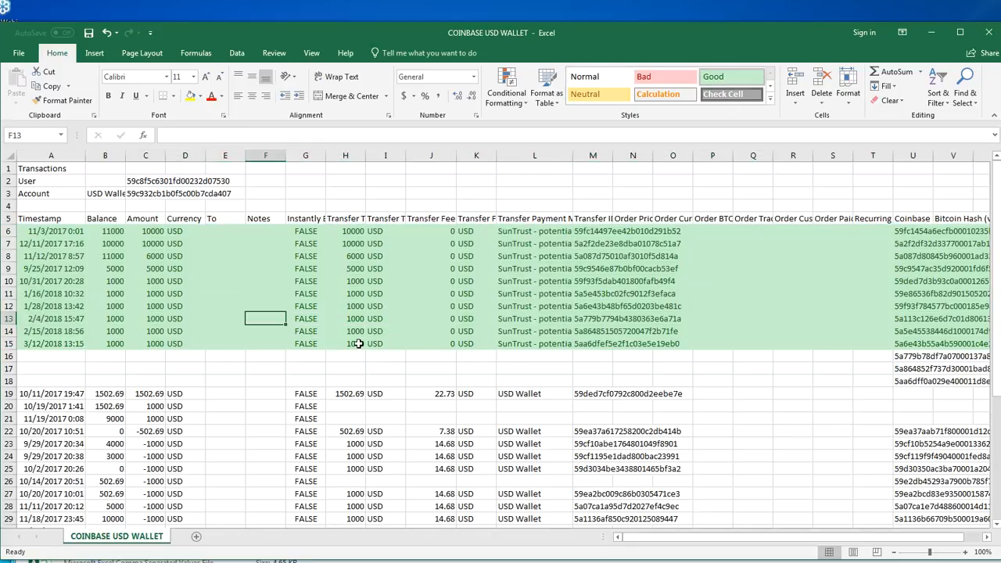
Total the SunTrust transfers in H6:H15, switch to the Portfolio Builder Editor and enter 37000 as # Coins in the first Tether row
{"action": "left_click_drag", "start_coordinate": [361, 344], "coordinate": [345, 231]}
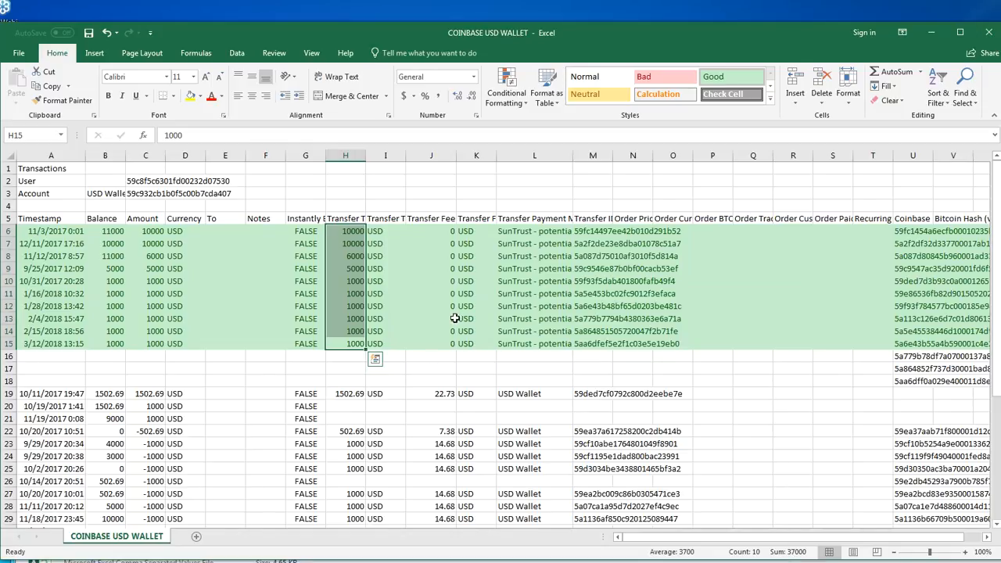
{"action": "key", "text": "alt+Tab"}
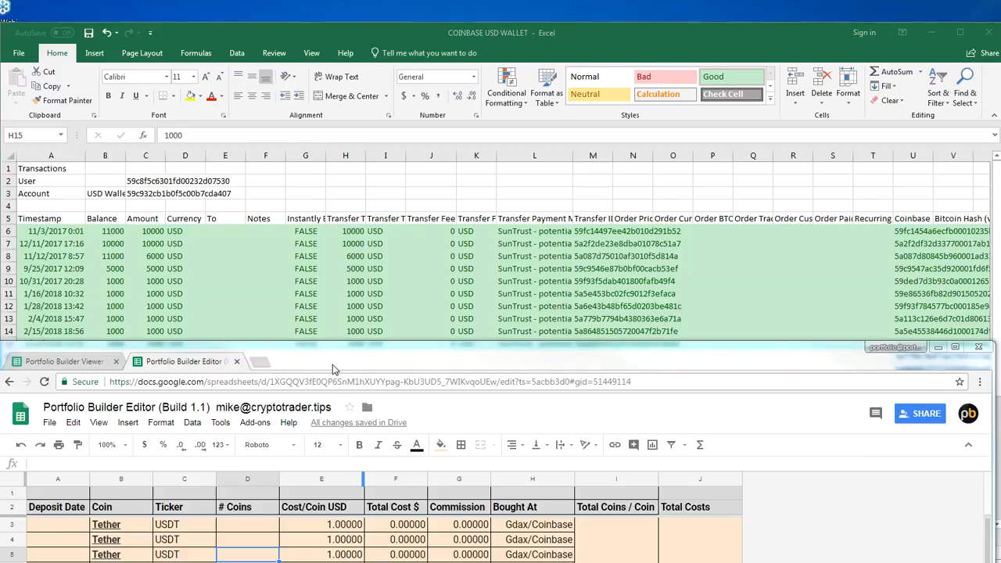
{"action": "left_click_drag", "start_coordinate": [333, 369], "coordinate": [346, 241]}
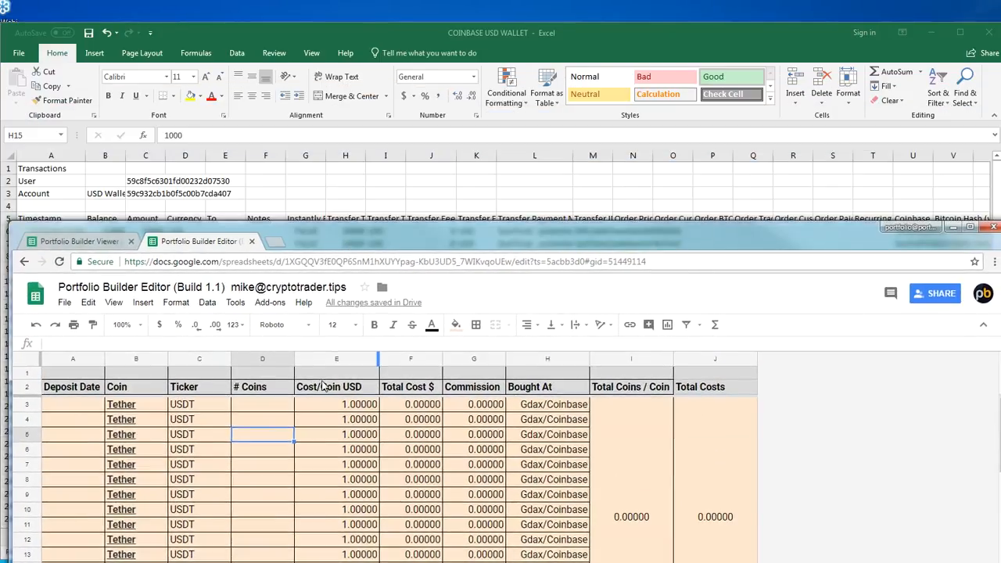
{"action": "left_click", "coordinate": [261, 405]}
{"action": "type", "text": "37000"}
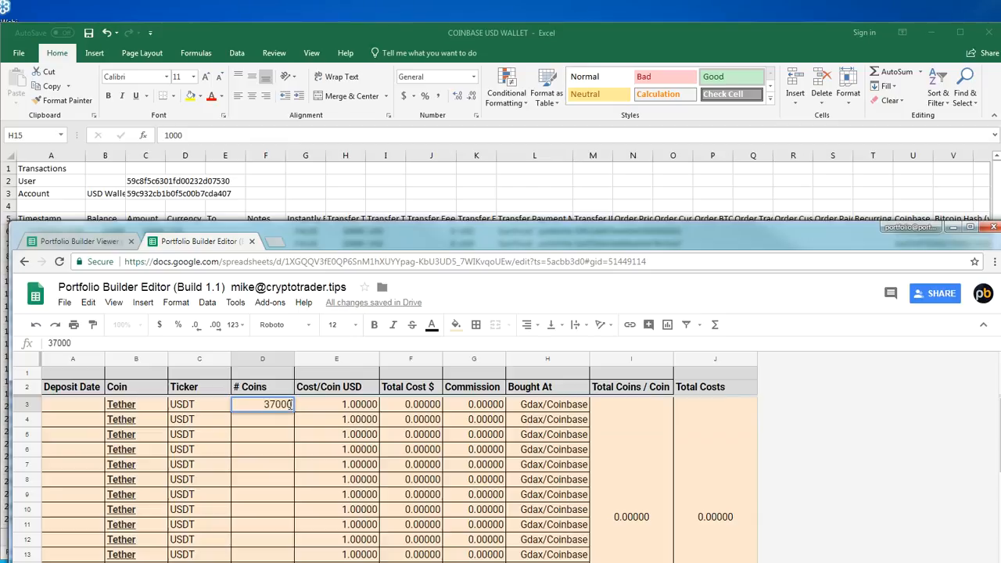
{"action": "key", "text": "Return"}
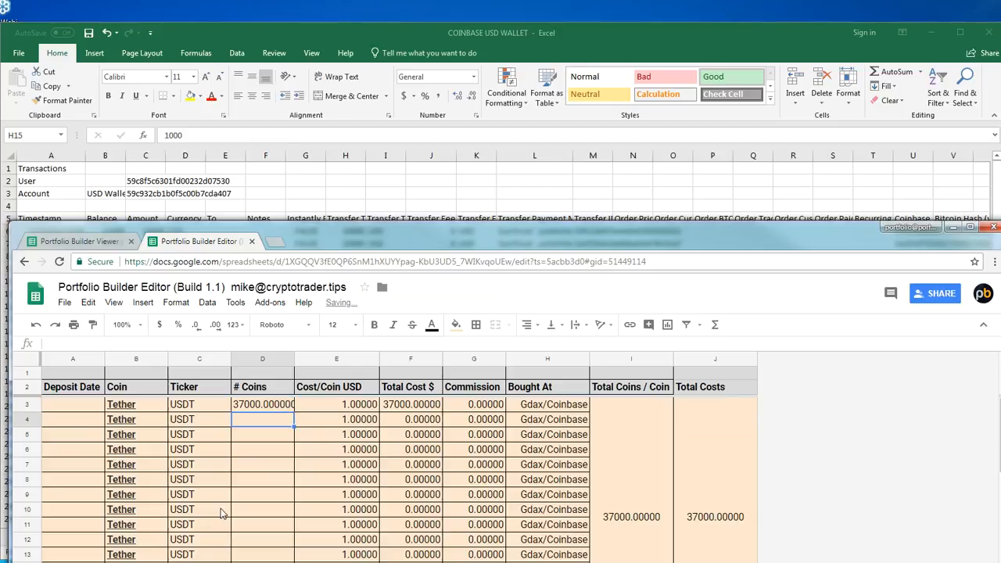
Enter the latest SunTrust deposit's date, 3/12/2018, as the Deposit Date of the first Tether row
{"action": "left_click", "coordinate": [80, 402]}
{"action": "left_click_drag", "start_coordinate": [352, 230], "coordinate": [357, 353]}
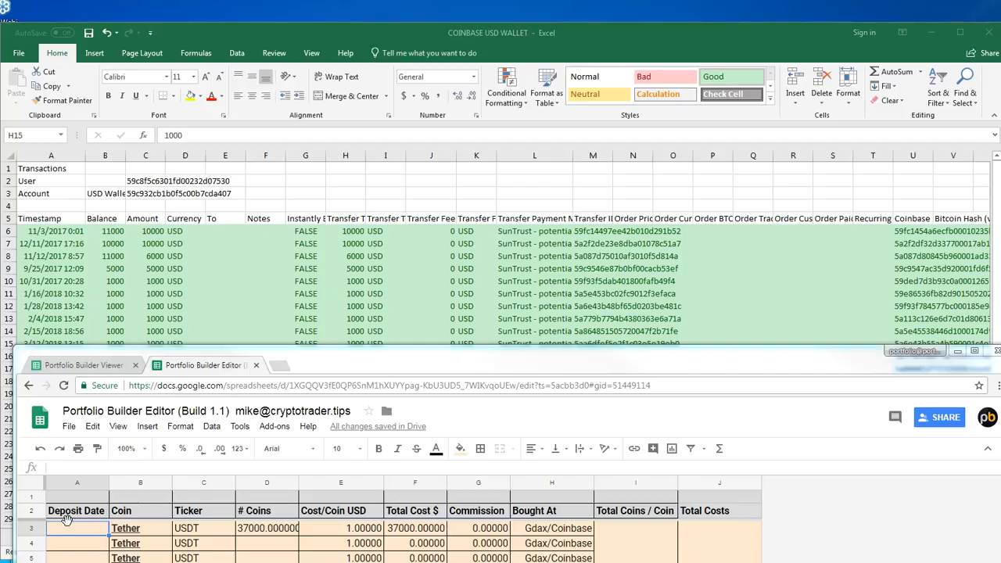
{"action": "left_click", "coordinate": [72, 536]}
{"action": "type", "text": "3/12/2918"}
{"action": "key", "text": "Return"}
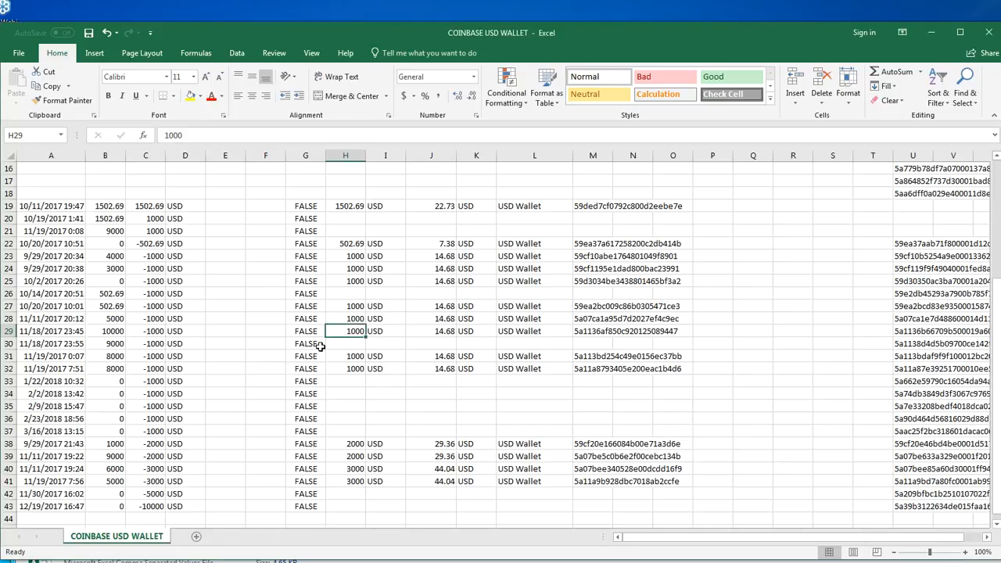
Switch to Excel, save the COINBASE USD WALLET workbook and close it
{"action": "scroll", "coordinate": [325, 344], "scroll_direction": "up", "scroll_amount": 5}
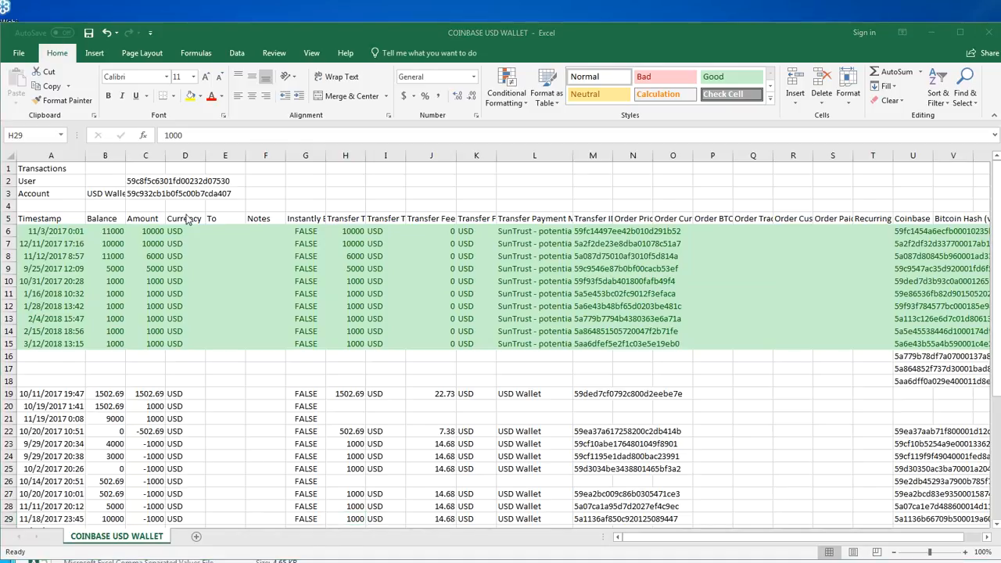
{"action": "key", "text": "ctrl+s"}
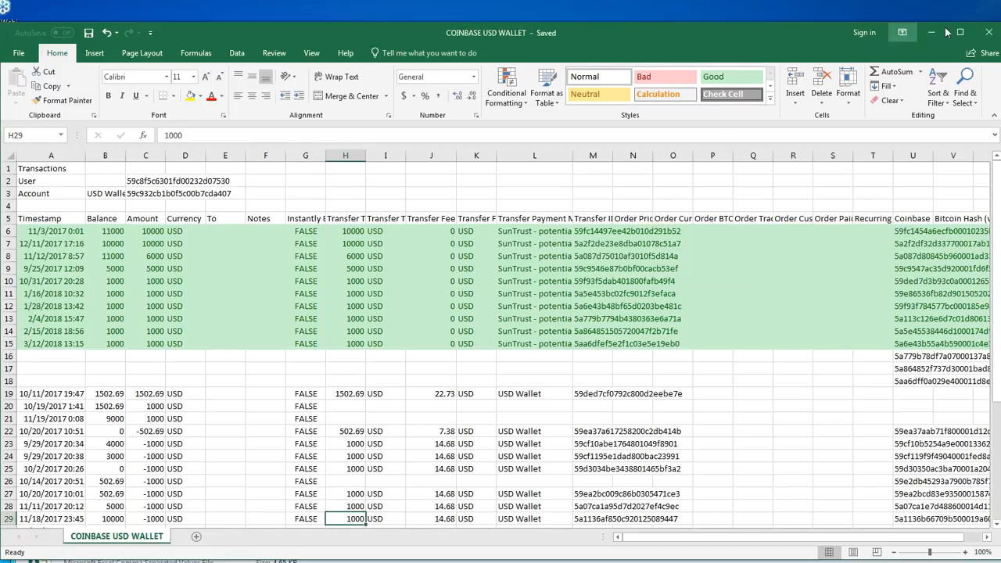
{"action": "left_click", "coordinate": [987, 32]}
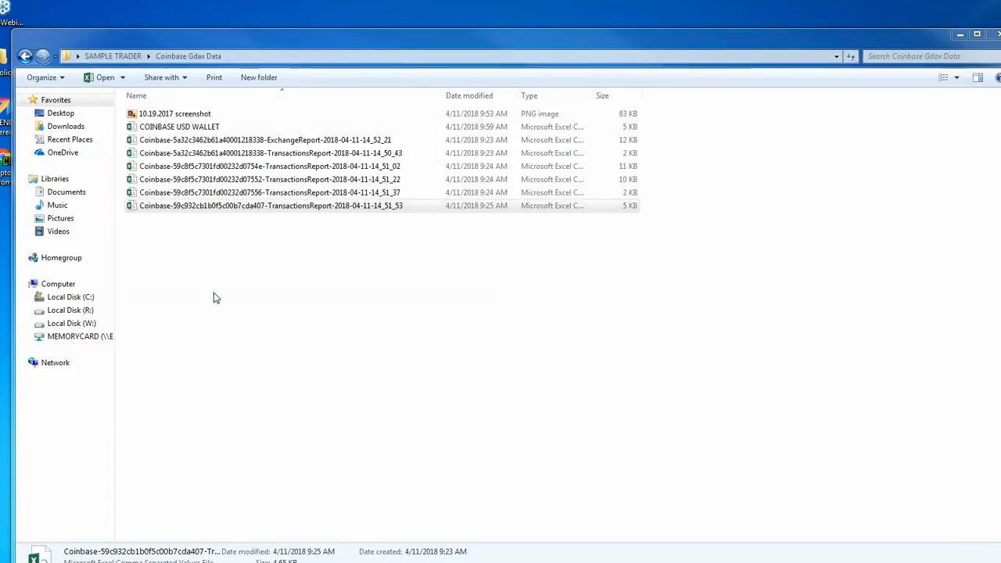
Open the Coinbase TransactionsReport file ending in 14_50_43 from the Coinbase Gdax Data folder
{"action": "left_click", "coordinate": [185, 127]}
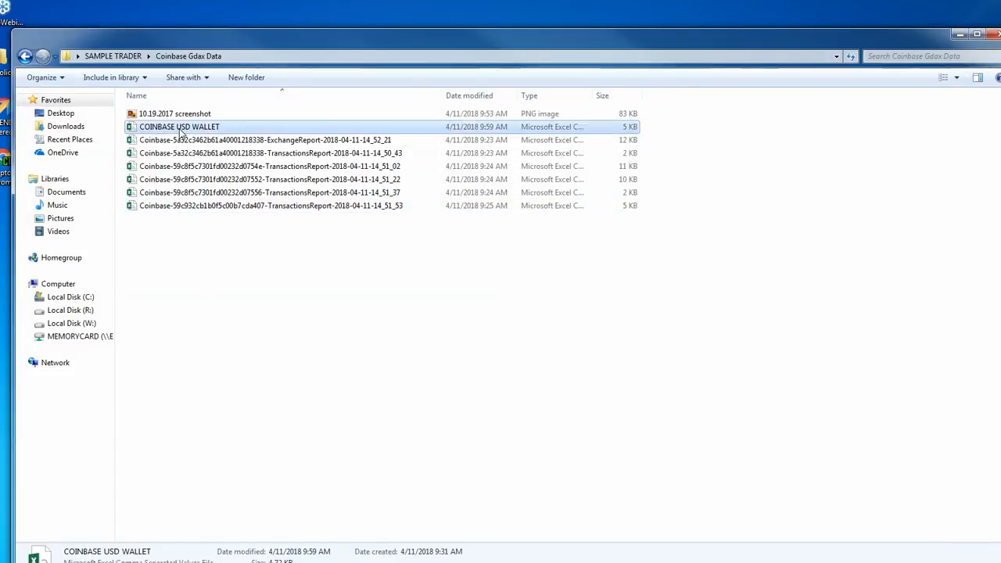
{"action": "left_click", "coordinate": [199, 211]}
{"action": "left_click", "coordinate": [243, 155]}
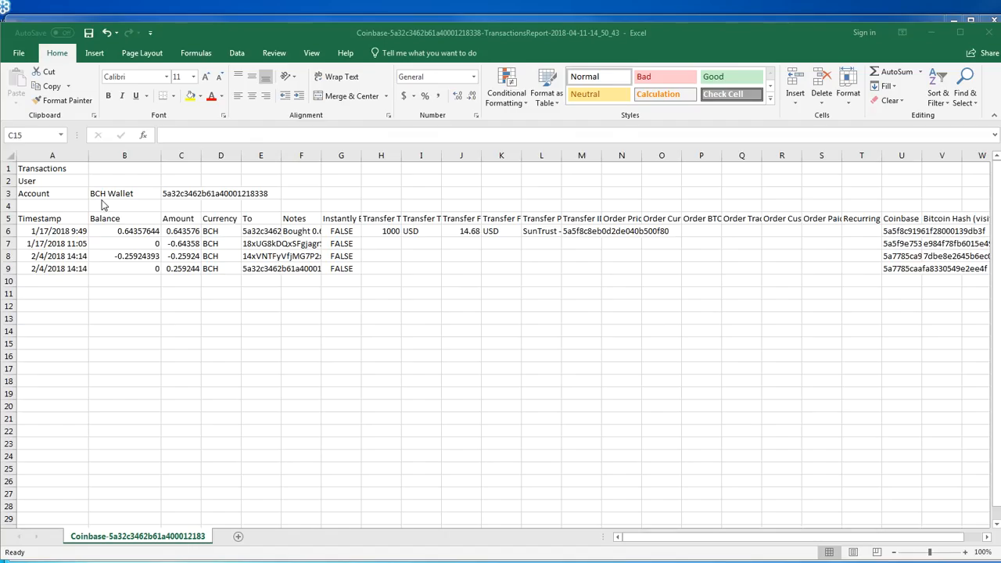
Save the opened report as "Coinbase BCH WALLET" in the Coinbase Gdax Data folder, keeping the CSV format
{"action": "left_click", "coordinate": [17, 53]}
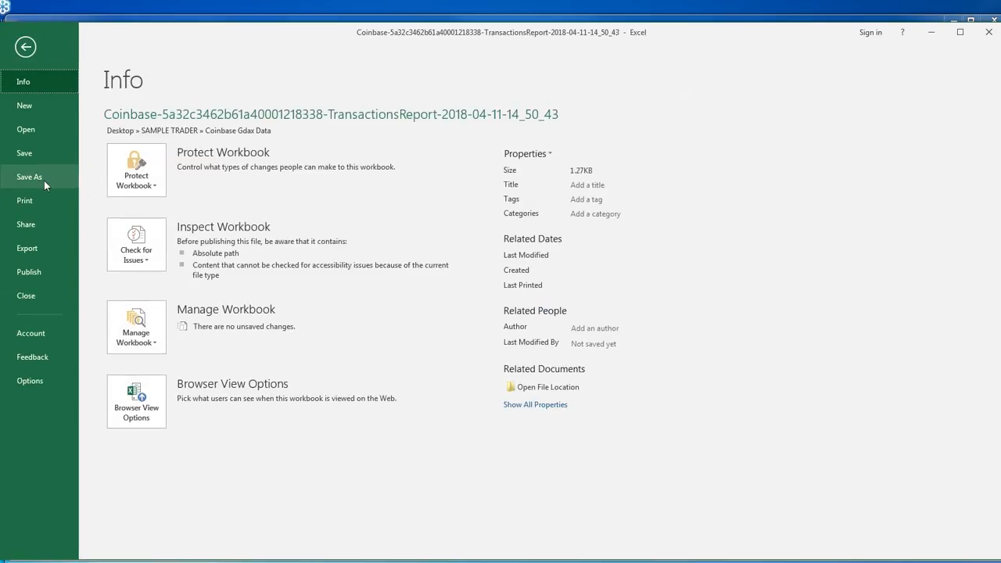
{"action": "left_click", "coordinate": [44, 180]}
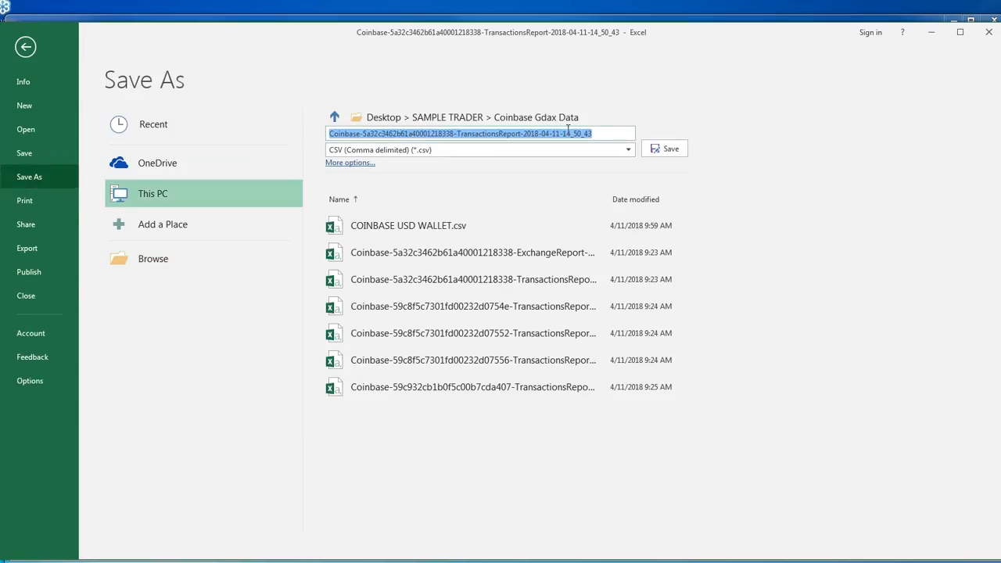
{"action": "left_click", "coordinate": [363, 133]}
{"action": "left_click_drag", "start_coordinate": [363, 133], "coordinate": [755, 137]}
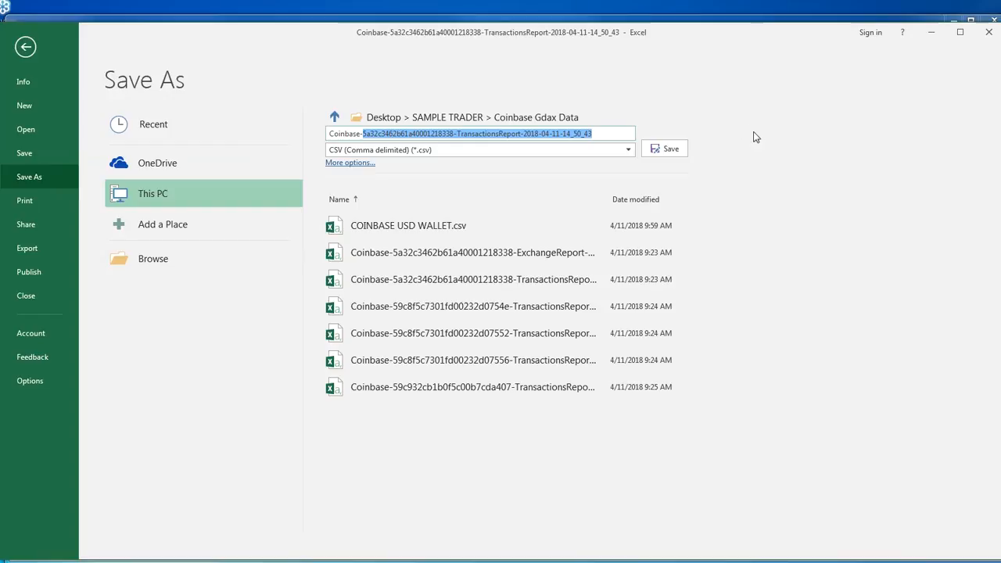
{"action": "key", "text": "BackSpace"}
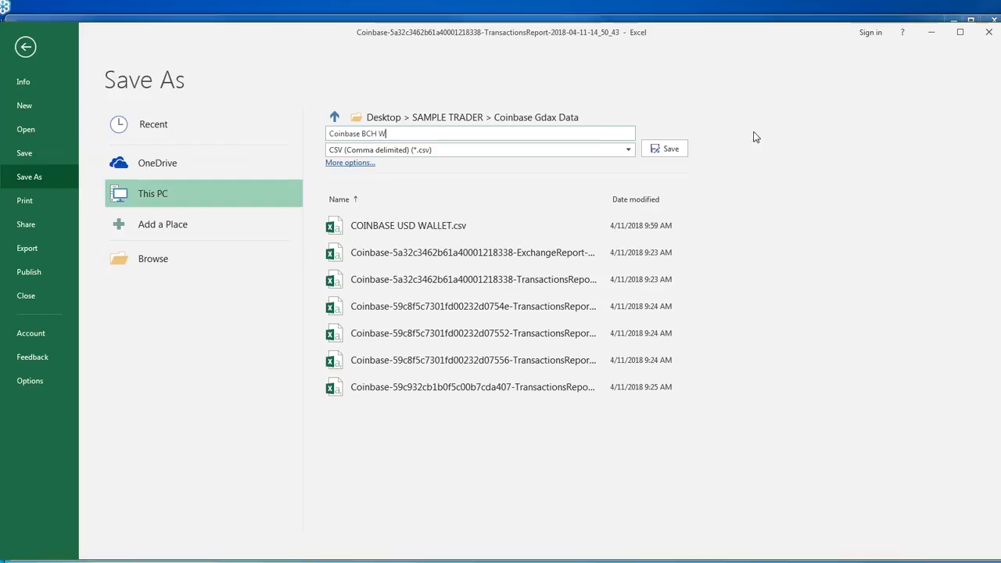
{"action": "key", "text": "Return"}
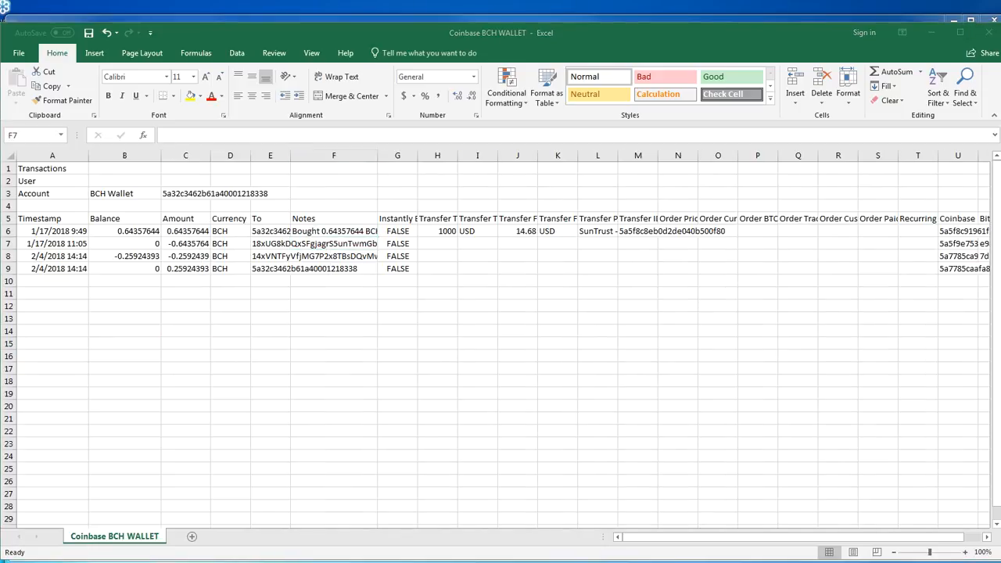
Widen column L so more of the Transfer Payment Method text shows
{"action": "left_click_drag", "start_coordinate": [617, 156], "coordinate": [664, 155]}
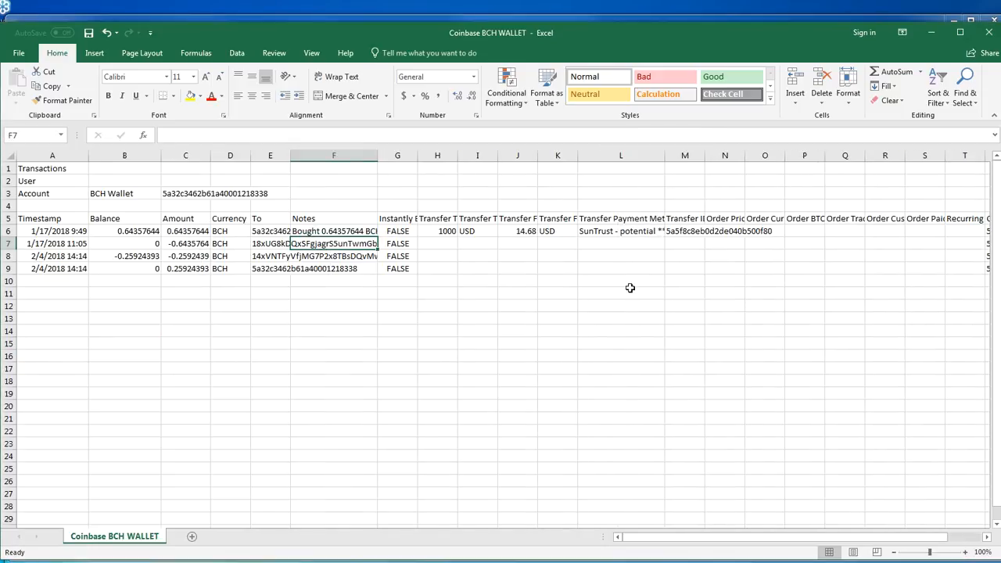
{"action": "left_click", "coordinate": [640, 283]}
{"action": "left_click", "coordinate": [550, 287]}
Examine the payment method, transfer total, currency and fee of the 1/17/2018 9:49 BCH purchase in row 6
{"action": "left_click", "coordinate": [547, 231]}
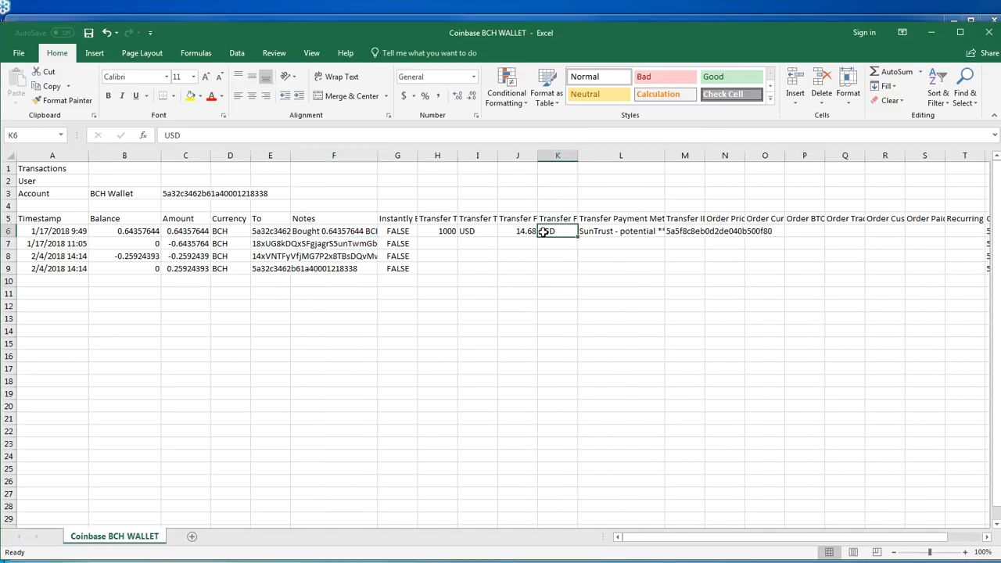
{"action": "left_click_drag", "start_coordinate": [708, 235], "coordinate": [35, 231]}
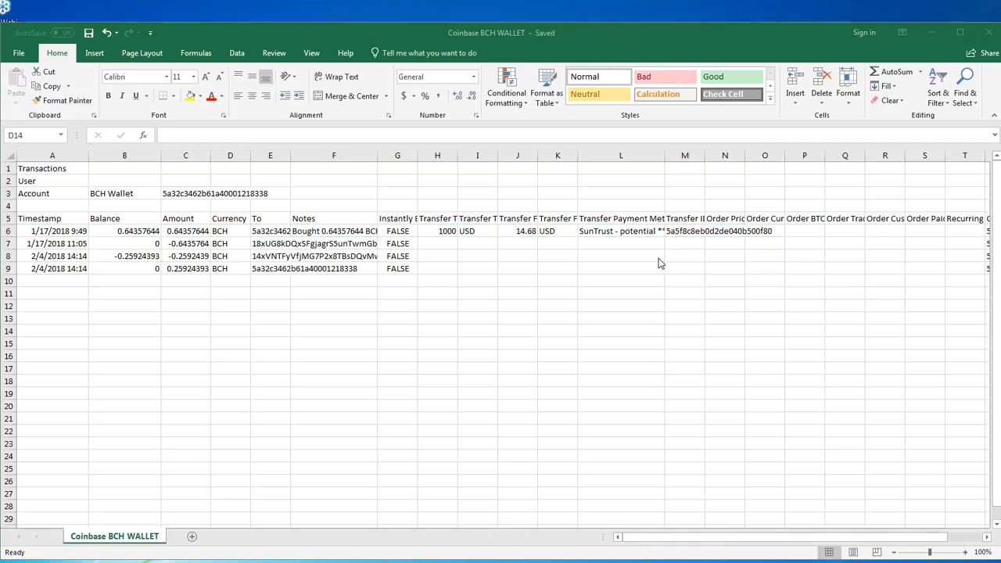
{"action": "left_click", "coordinate": [659, 259]}
{"action": "left_click", "coordinate": [628, 231]}
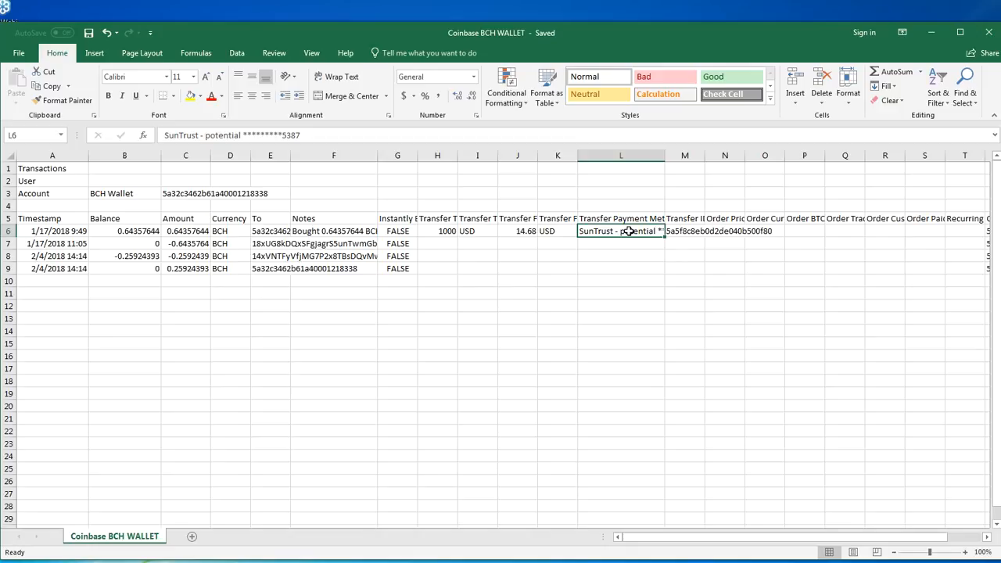
{"action": "left_click", "coordinate": [445, 233]}
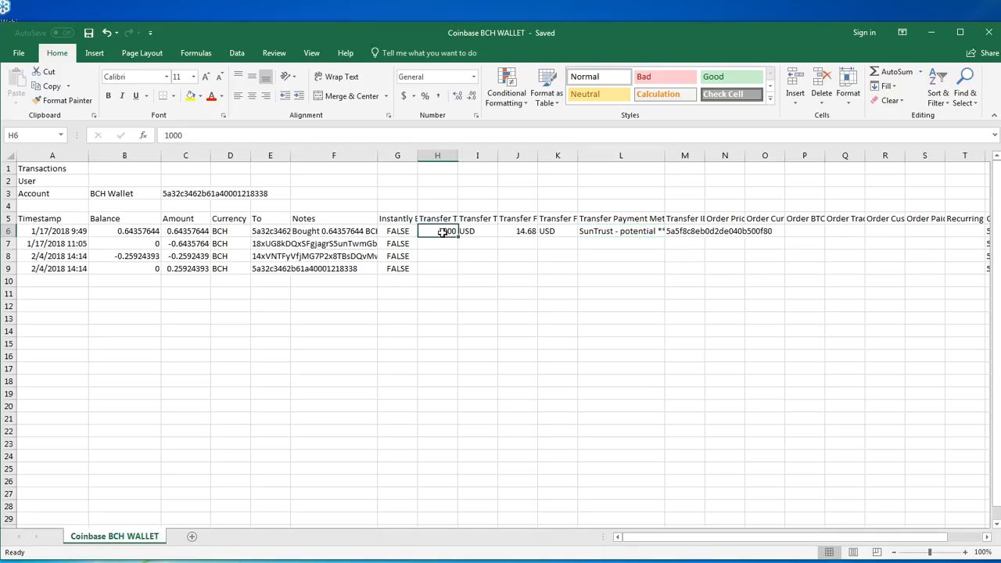
{"action": "left_click", "coordinate": [233, 232]}
{"action": "left_click", "coordinate": [526, 222]}
{"action": "left_click", "coordinate": [528, 233]}
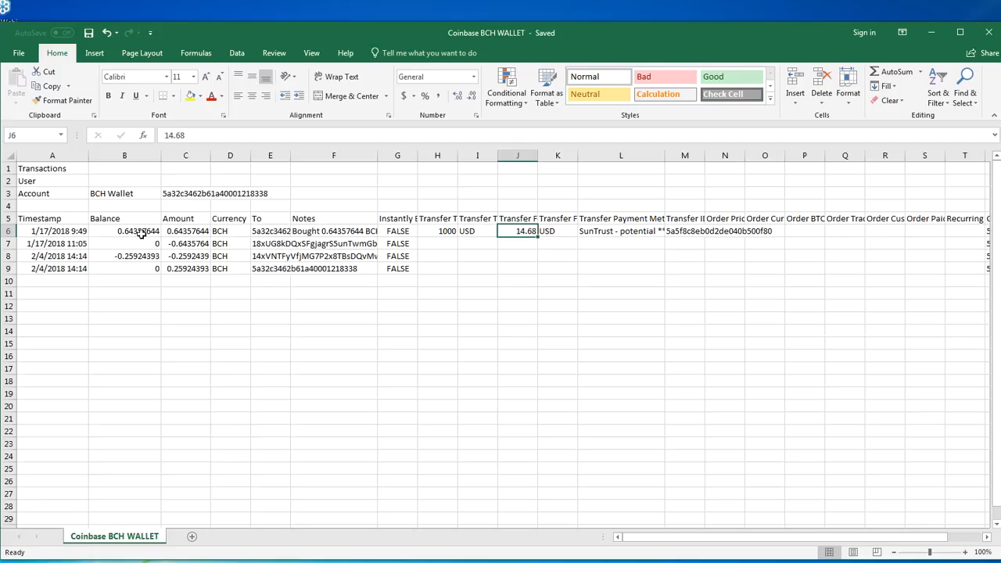
Apply the Good cell style to row 6, the SunTrust-funded BCH purchase
{"action": "left_click", "coordinate": [180, 230]}
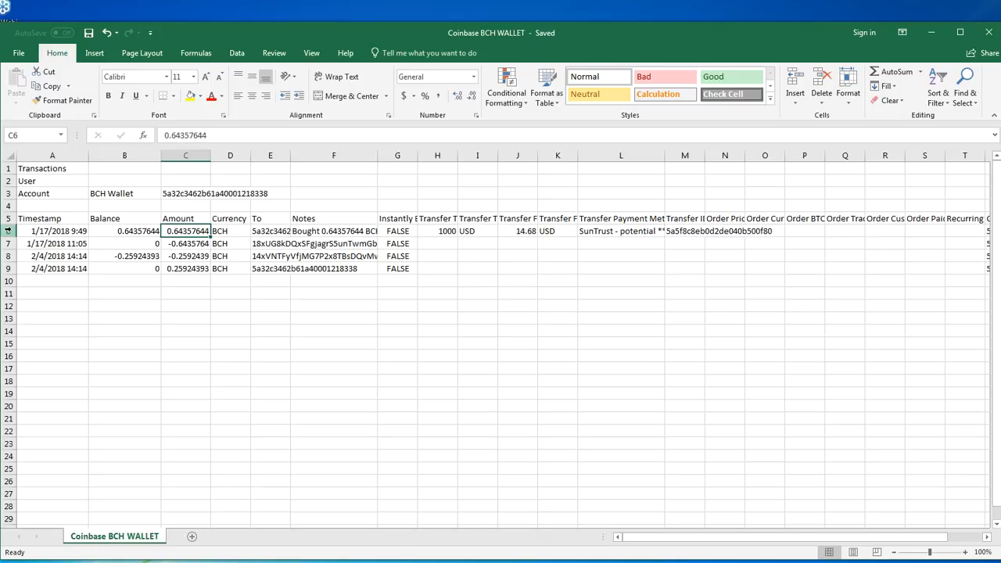
{"action": "left_click", "coordinate": [9, 231]}
{"action": "left_click", "coordinate": [713, 76]}
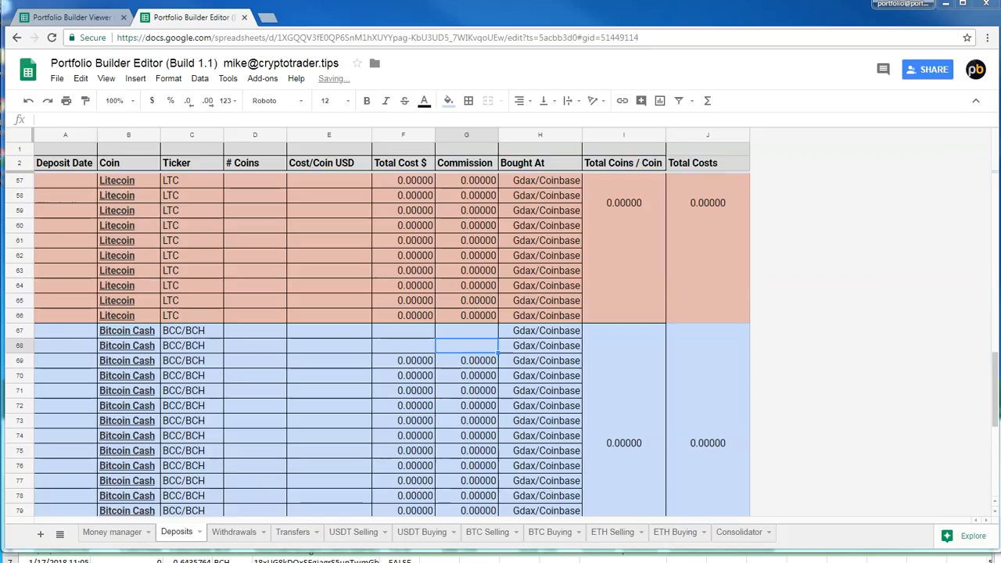
Copy the row 6 BCH amount, 0.64357644, from Excel into # Coins of the first Bitcoin Cash row on the Portfolio Builder Editor's Deposits sheet
{"action": "left_click", "coordinate": [368, 440]}
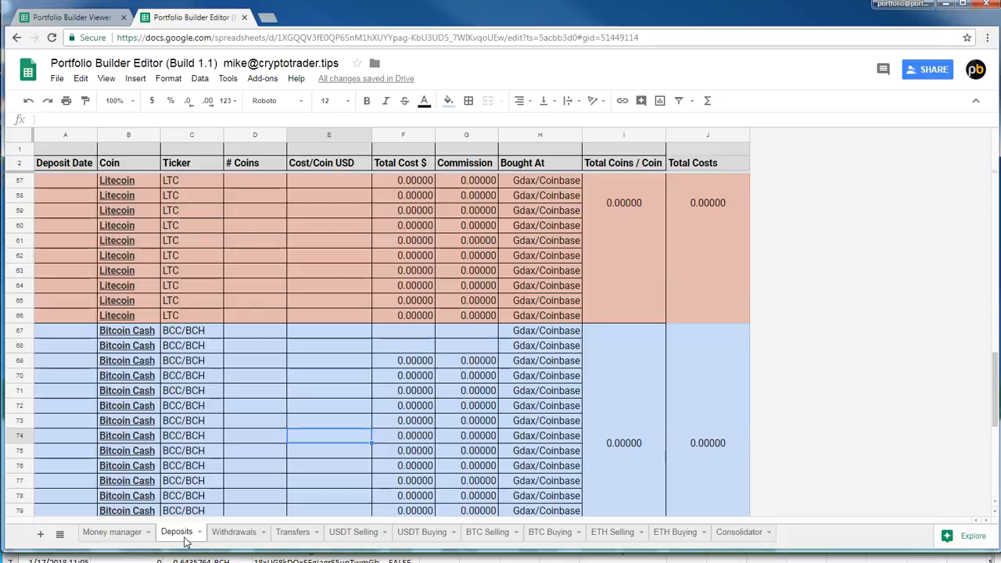
{"action": "key", "text": "alt+Tab"}
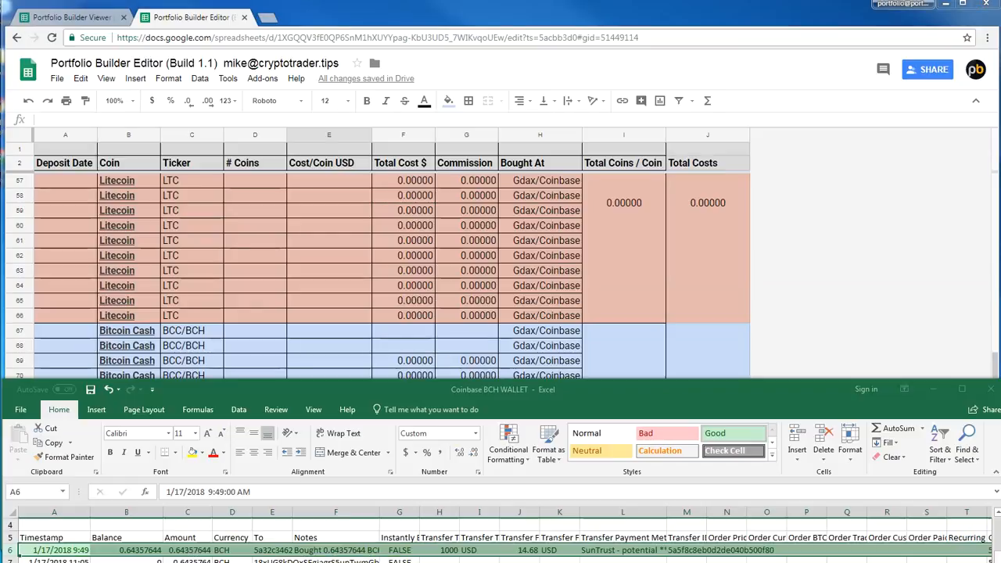
{"action": "left_click", "coordinate": [236, 549]}
{"action": "left_click", "coordinate": [195, 552]}
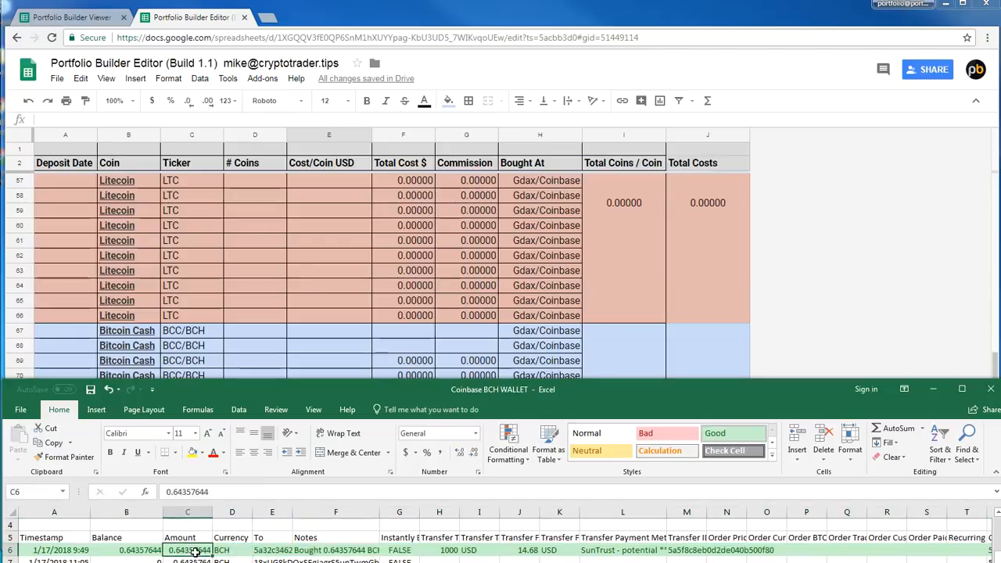
{"action": "left_click", "coordinate": [250, 332]}
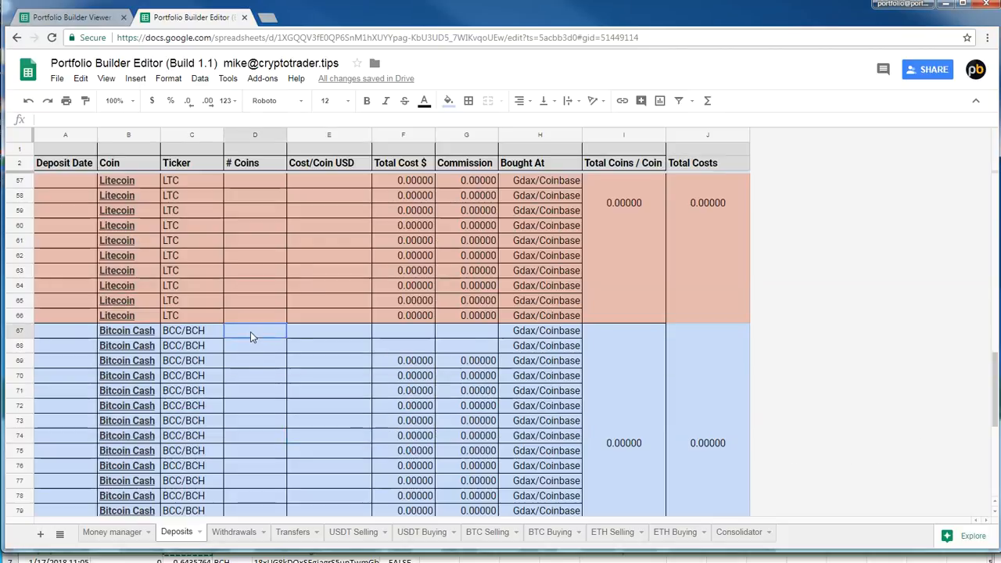
{"action": "type", "text": "0.64357644"}
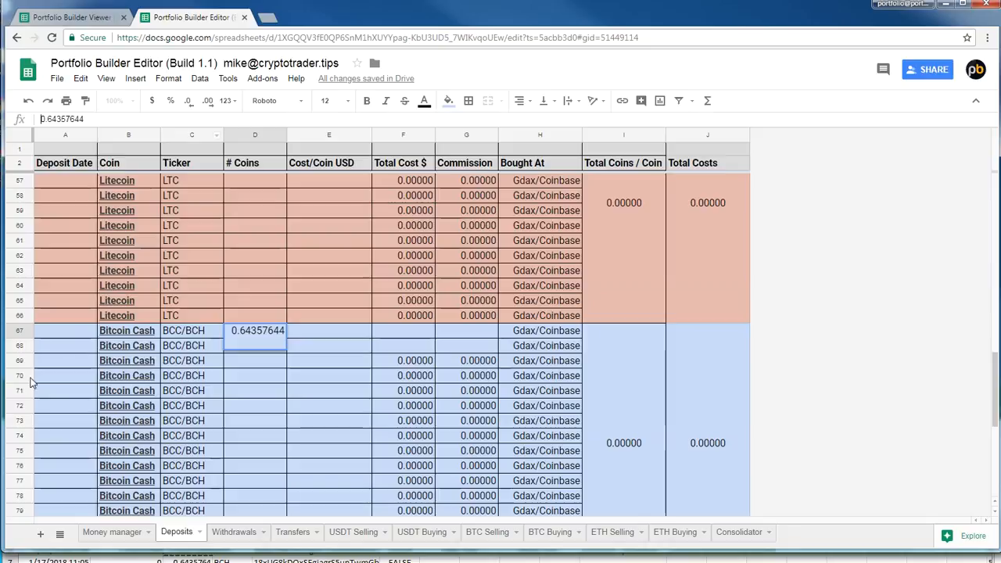
{"action": "left_click", "coordinate": [58, 330]}
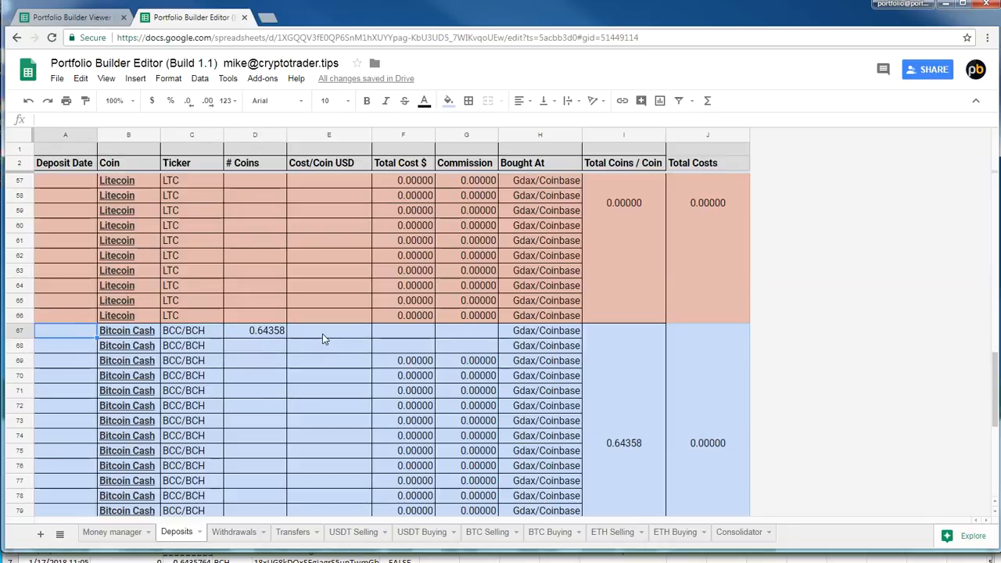
Set the Bought At entry of Bitcoin Cash row 67 to "coinbase deposit"
{"action": "key", "text": "Up"}
{"action": "key", "text": "Down"}
{"action": "key", "text": "Right"}
{"action": "key", "text": "Right"}
{"action": "key", "text": "Right"}
{"action": "key", "text": "Right"}
{"action": "key", "text": "Right"}
{"action": "key", "text": "Right"}
{"action": "key", "text": "Right"}
{"action": "key", "text": "Right"}
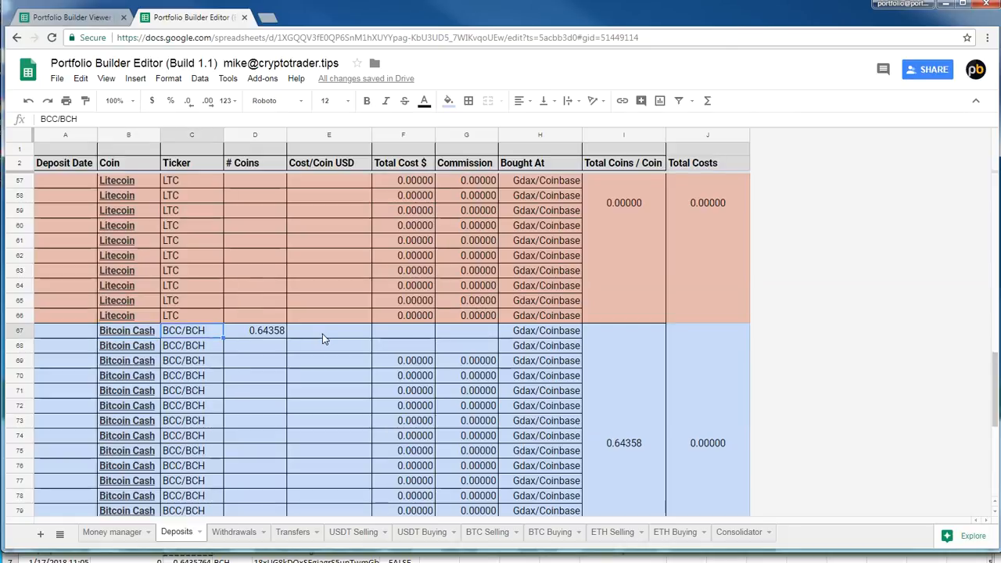
{"action": "key", "text": "Left"}
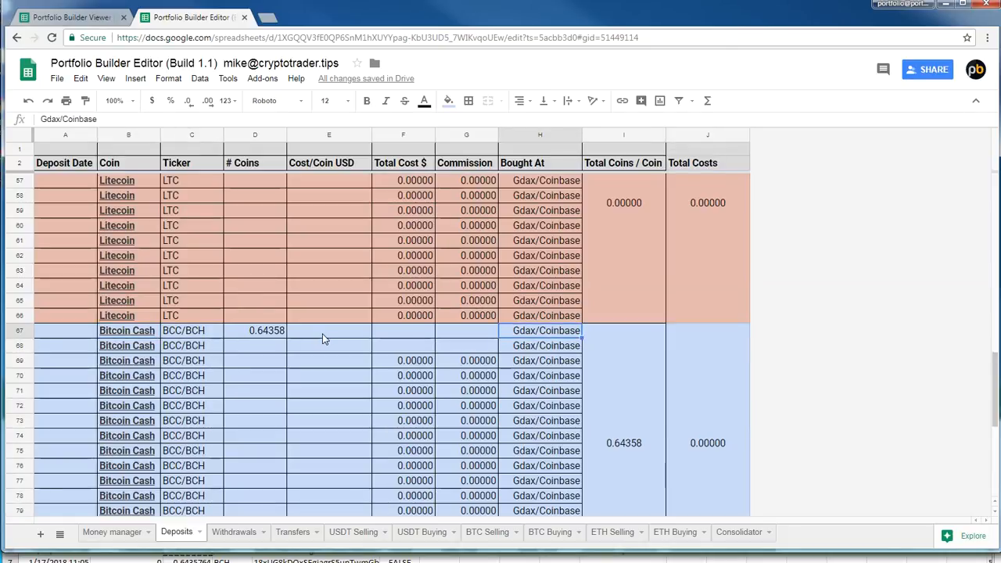
{"action": "type", "text": "coinbase deposit"}
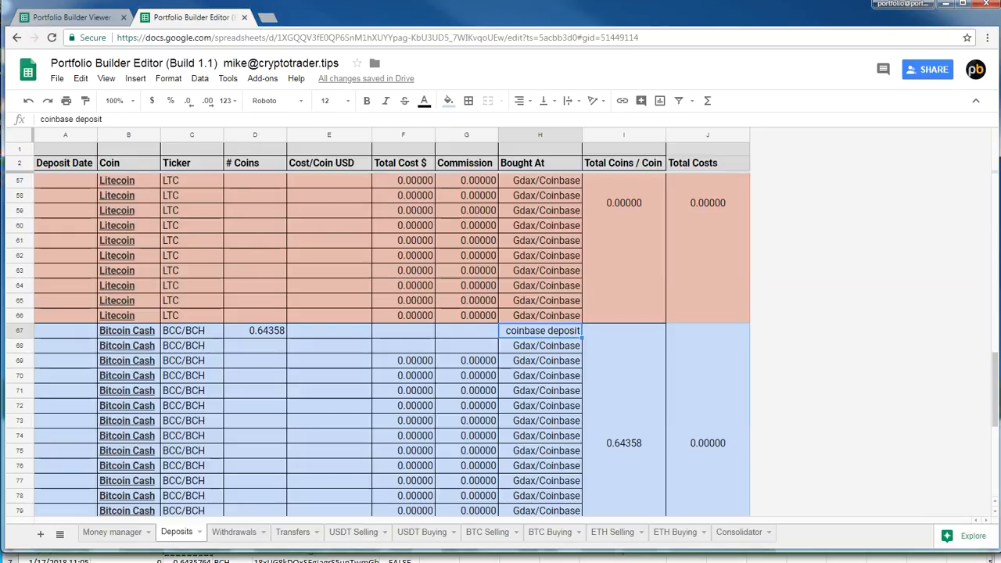
Check the transfer total of the BCH purchase in Excel and enter $1000 as Total Cost in row 67 of the Deposits sheet
{"action": "key", "text": "alt+Tab"}
{"action": "left_click", "coordinate": [458, 550]}
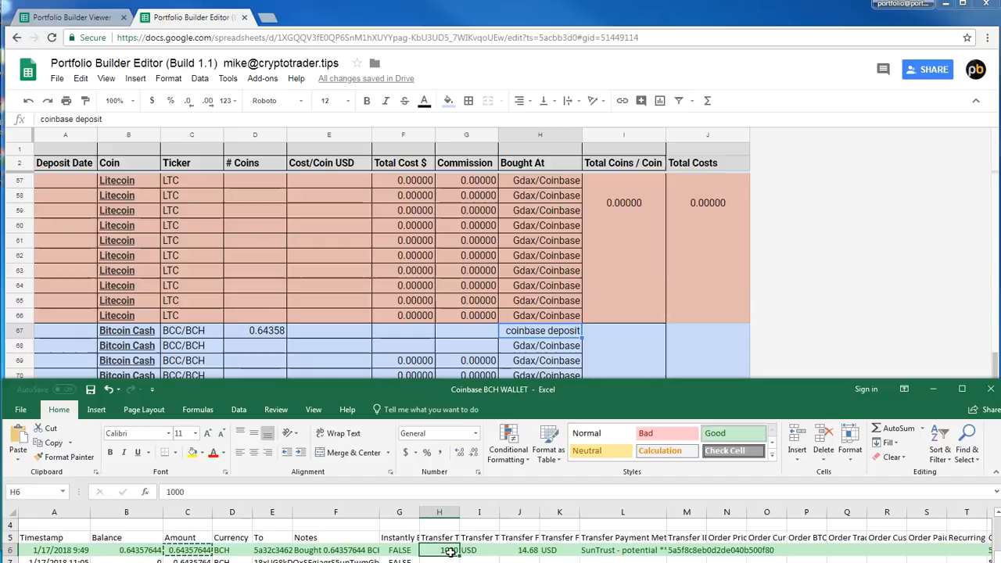
{"action": "left_click", "coordinate": [450, 537]}
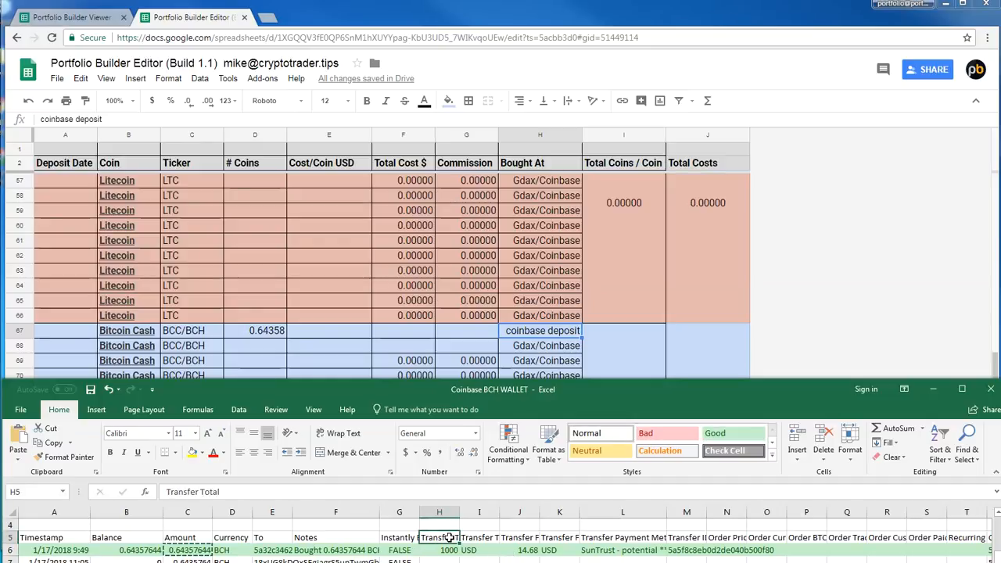
{"action": "left_click", "coordinate": [450, 550]}
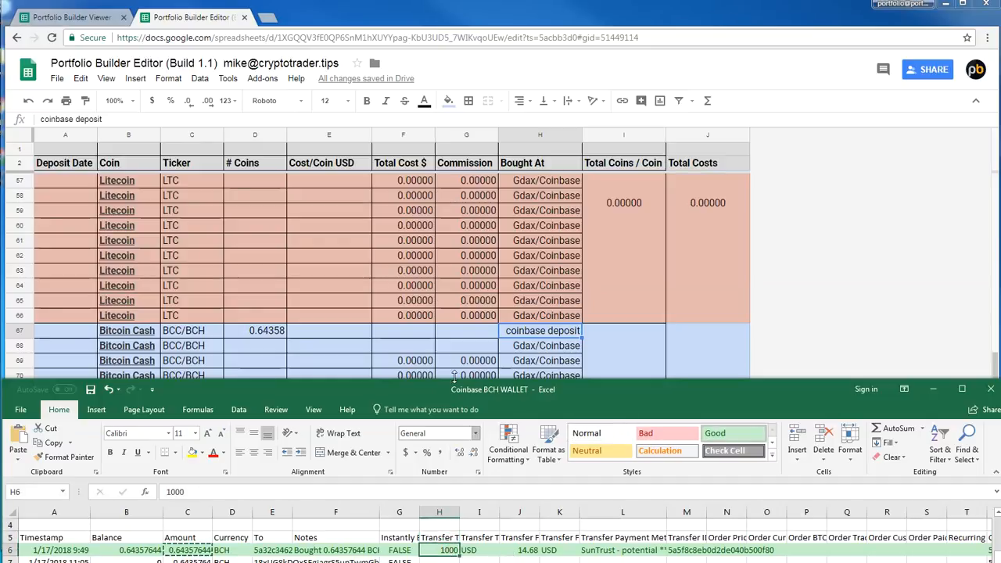
{"action": "left_click", "coordinate": [416, 330]}
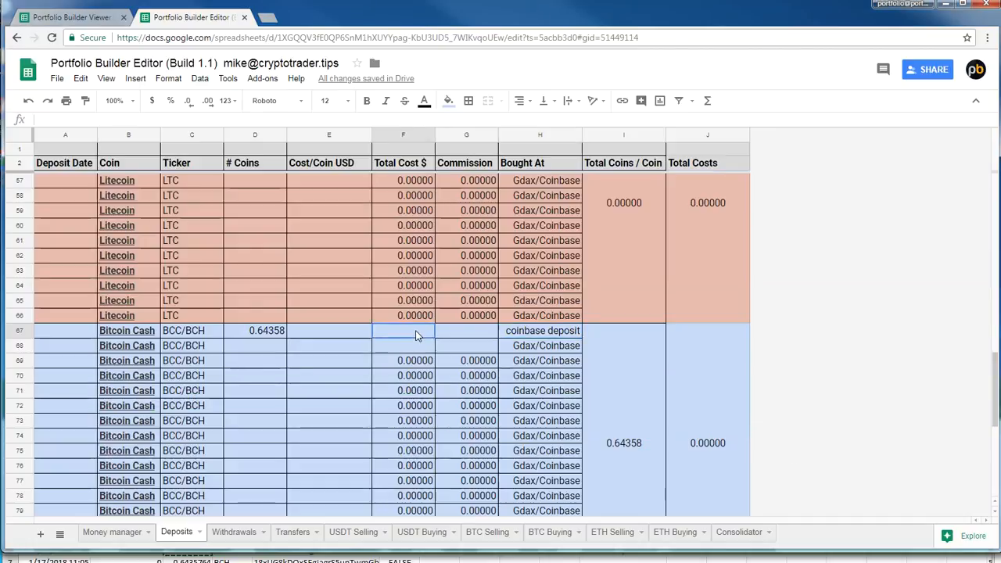
{"action": "type", "text": "1000"}
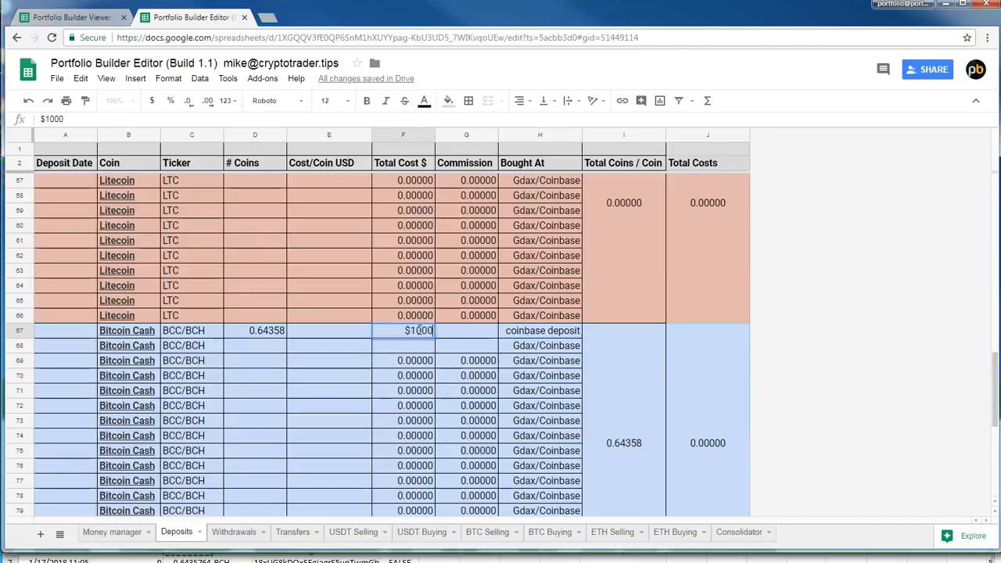
{"action": "key", "text": "Return"}
Look up the transfer fee of the BCH purchase in Excel and enter $14.68 as the Commission in row 67
{"action": "key", "text": "Right"}
{"action": "key", "text": "Up"}
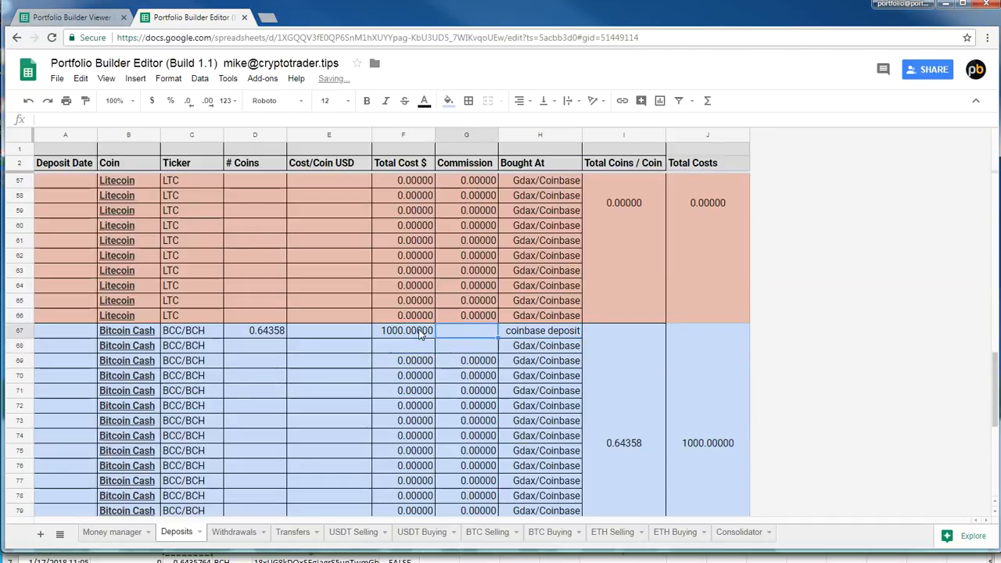
{"action": "left_click", "coordinate": [426, 552]}
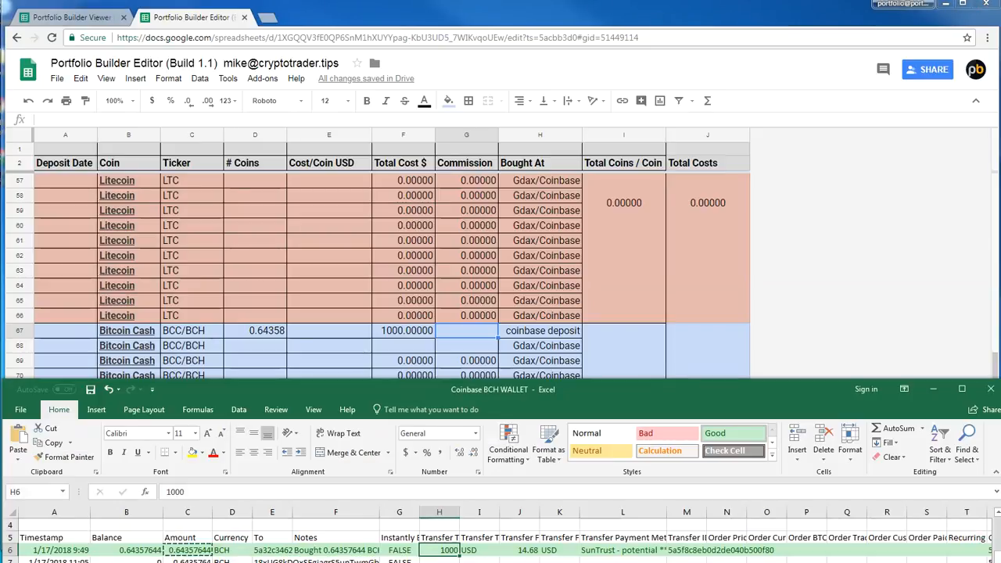
{"action": "left_click", "coordinate": [521, 550]}
{"action": "left_click", "coordinate": [463, 332]}
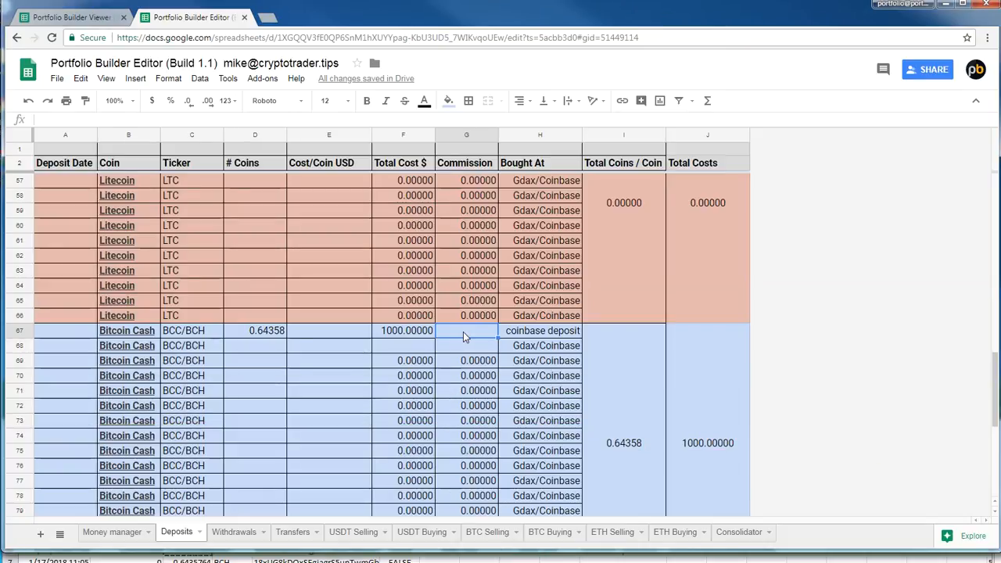
{"action": "type", "text": "$14."}
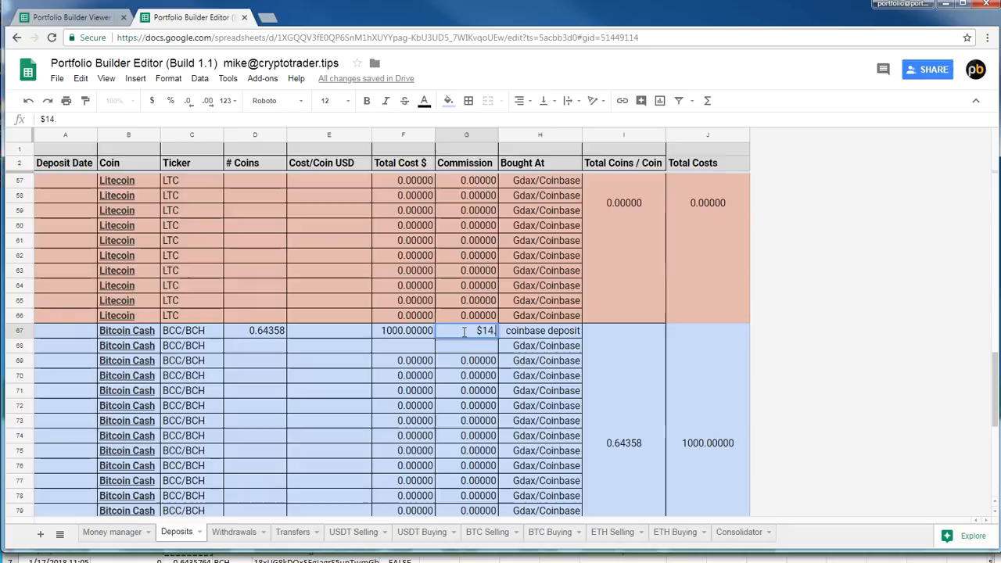
{"action": "type", "text": "68"}
{"action": "key", "text": "Return"}
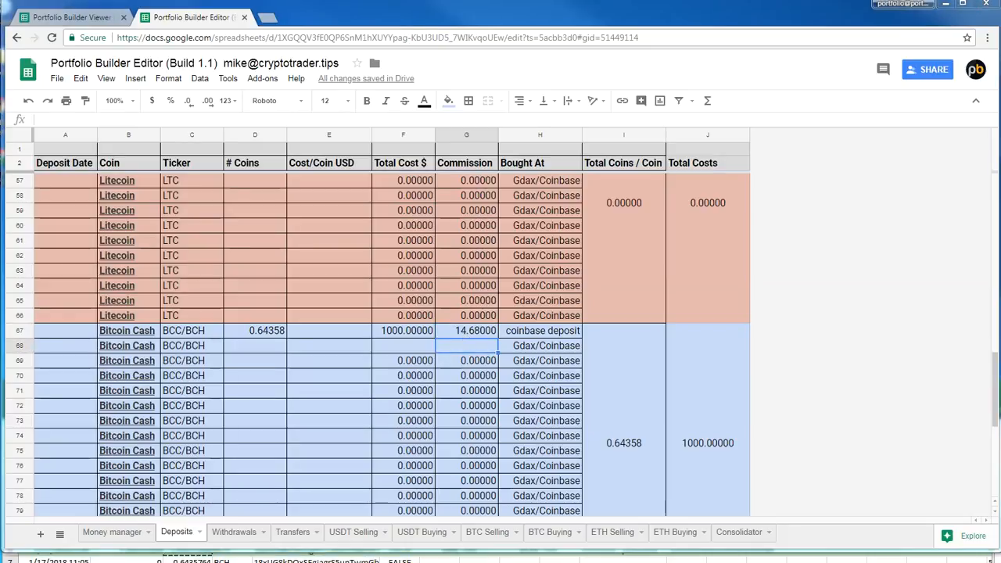
Review the coin count, cost per coin, total cost and commission cells of Bitcoin Cash row 67
{"action": "left_click", "coordinate": [343, 335]}
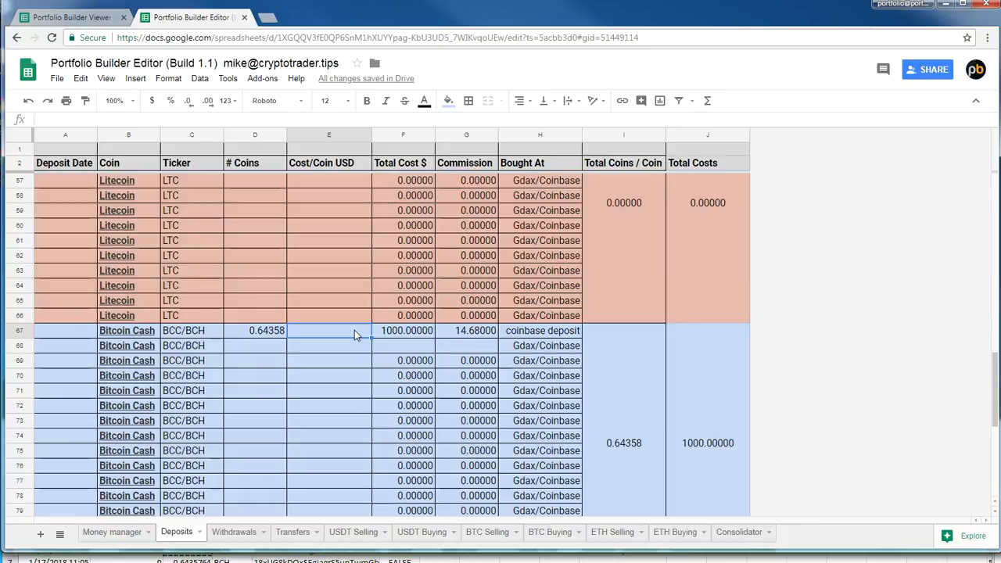
{"action": "left_click", "coordinate": [412, 318]}
{"action": "left_click", "coordinate": [471, 335]}
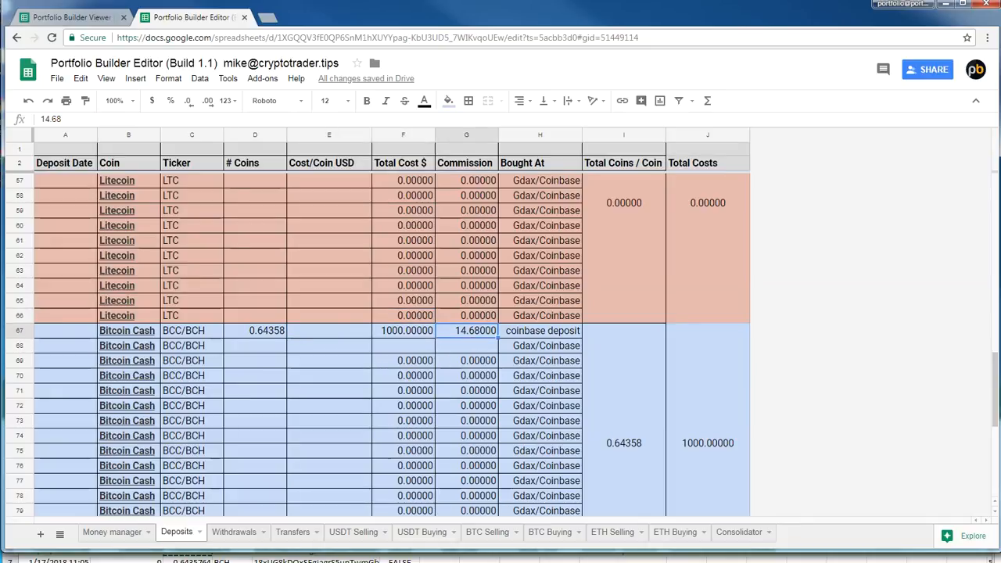
{"action": "left_click", "coordinate": [255, 335]}
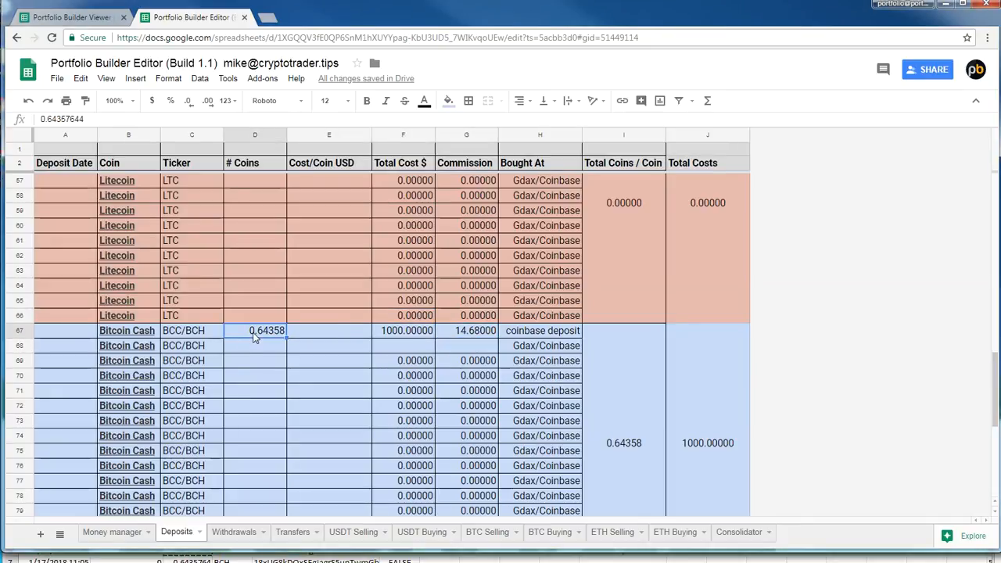
{"action": "left_click", "coordinate": [309, 335]}
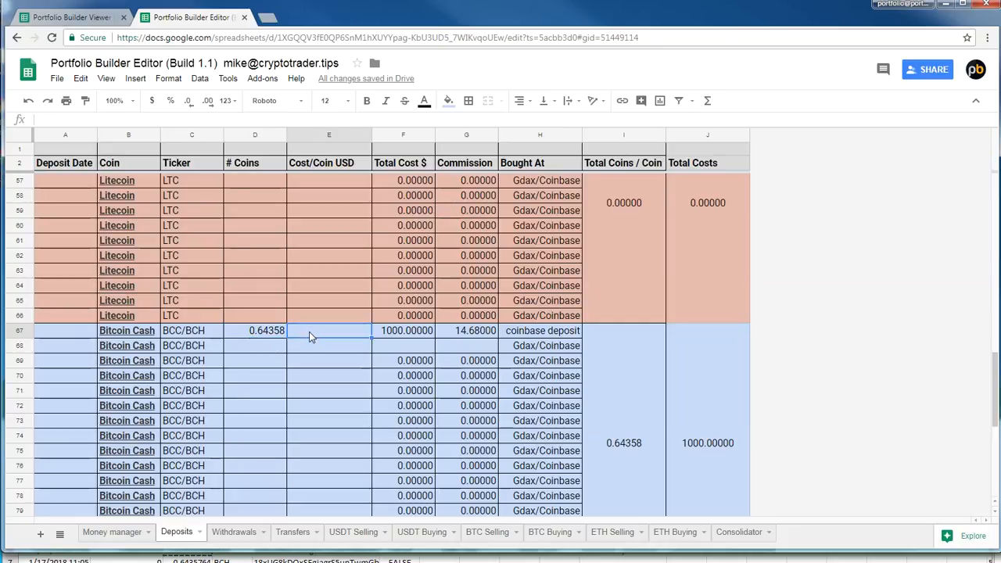
{"action": "left_click", "coordinate": [397, 333]}
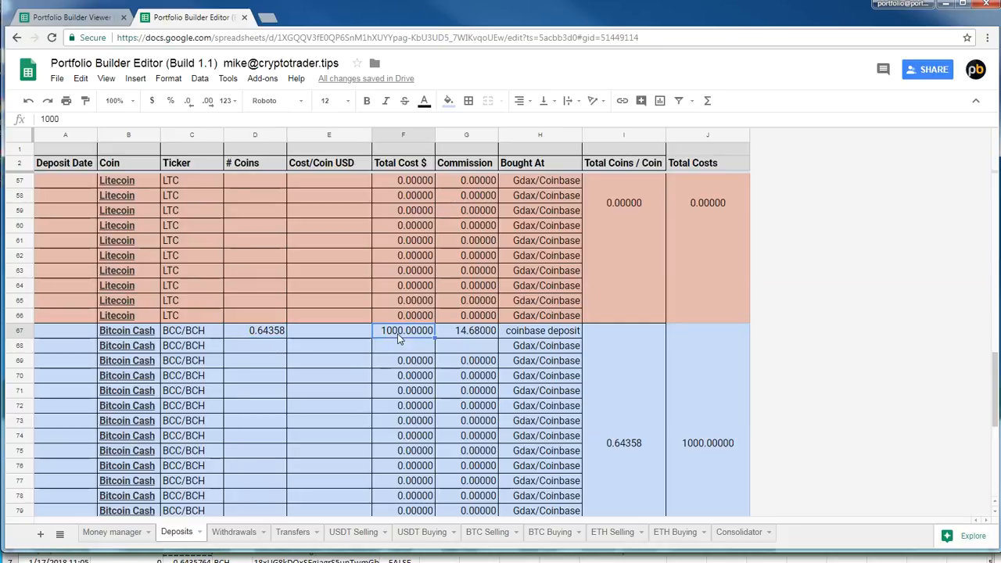
{"action": "left_click", "coordinate": [271, 338]}
{"action": "left_click", "coordinate": [476, 332]}
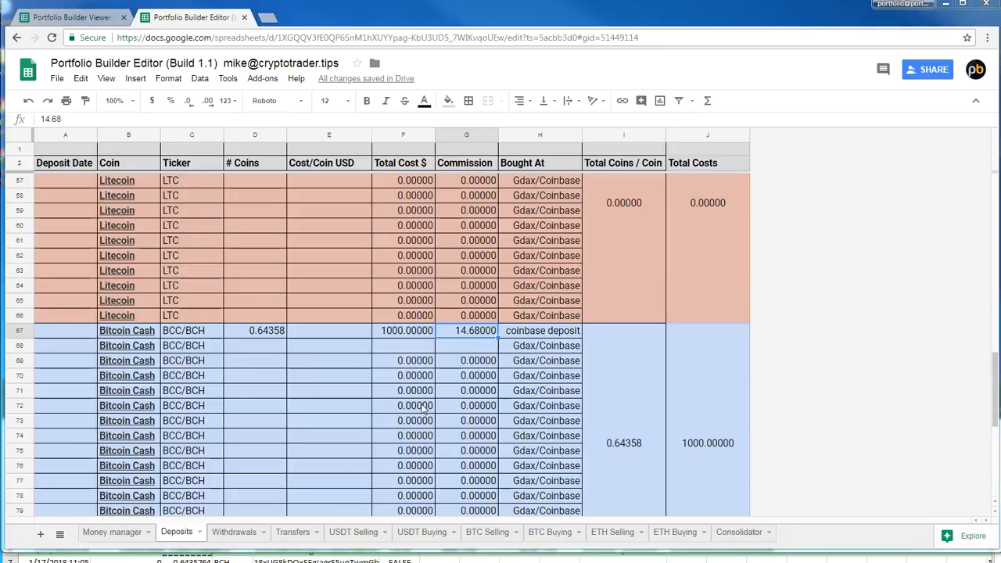
Calculate Cost/Coin USD in row 67 by dividing total cost by number of coins with the formula =F67/D67
{"action": "left_click", "coordinate": [327, 333]}
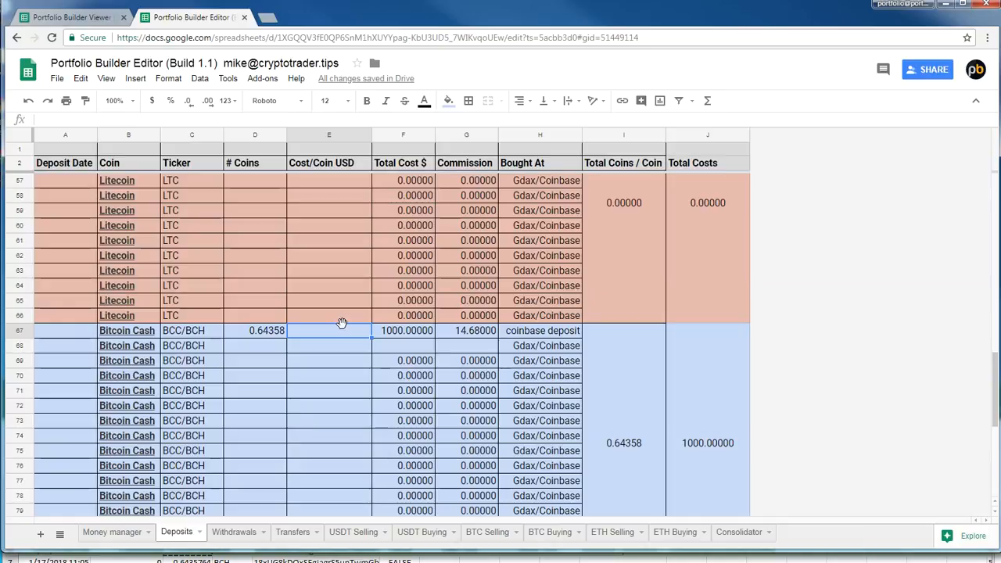
{"action": "double_click", "coordinate": [337, 332]}
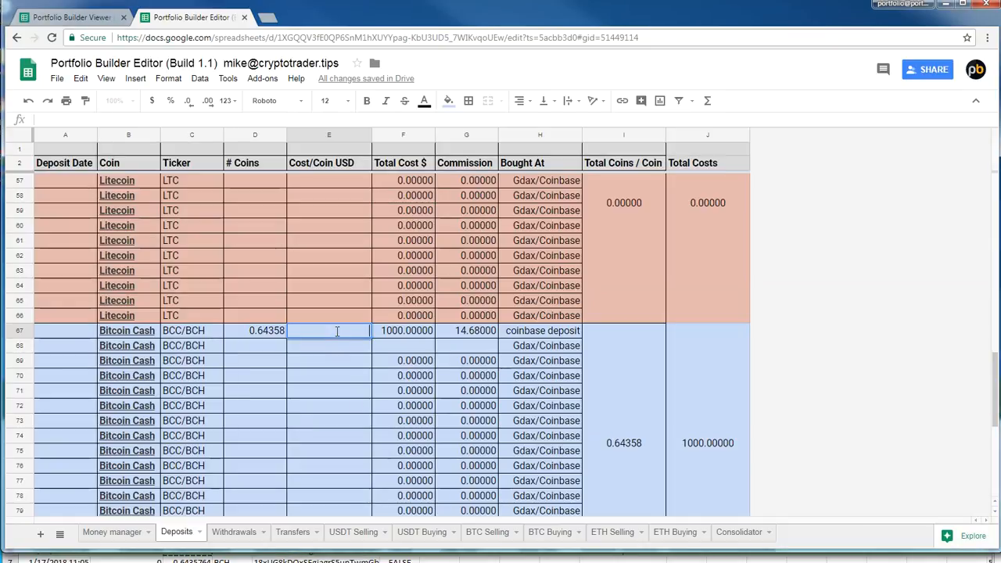
{"action": "type", "text": "="}
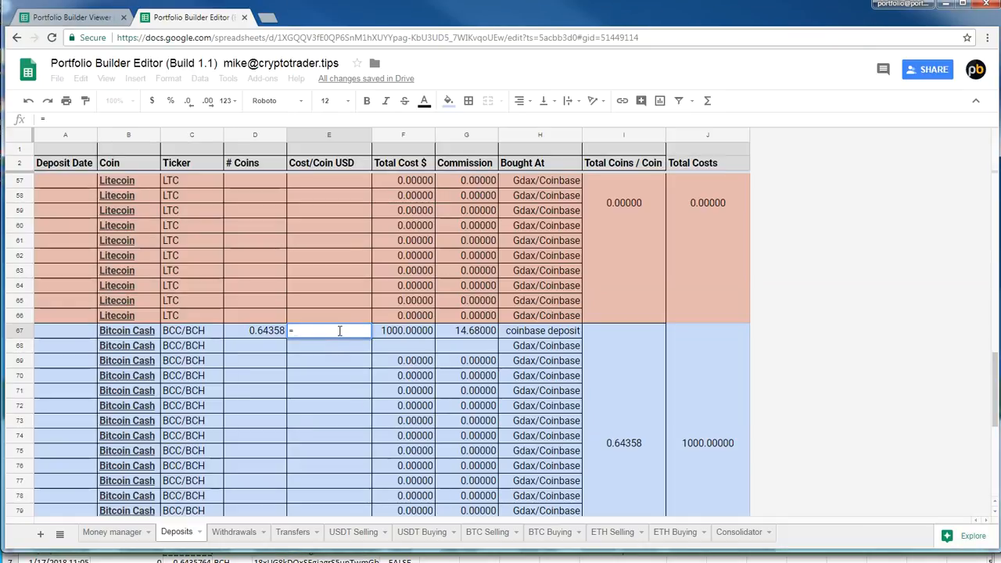
{"action": "left_click", "coordinate": [397, 337]}
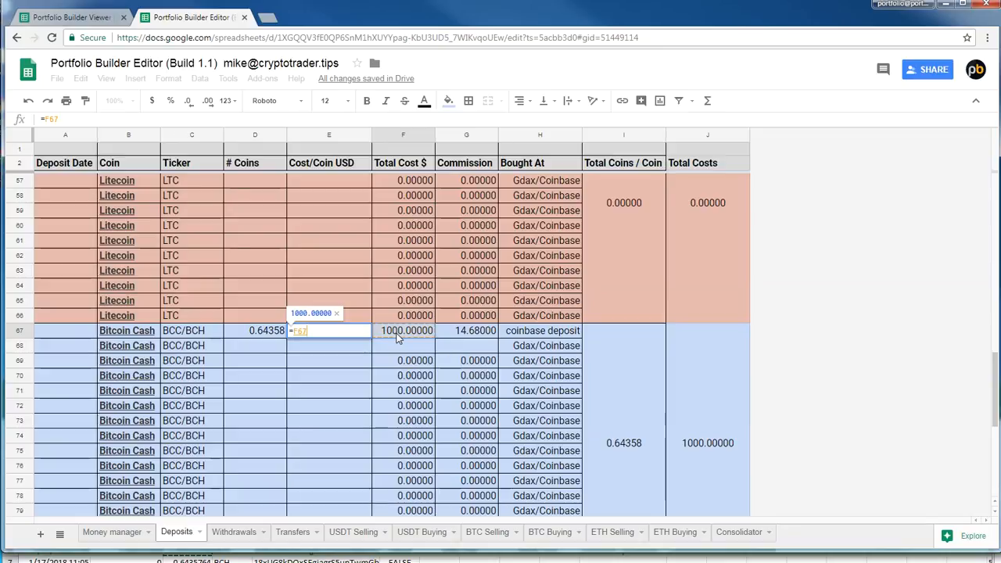
{"action": "type", "text": "/"}
{"action": "left_click", "coordinate": [274, 338]}
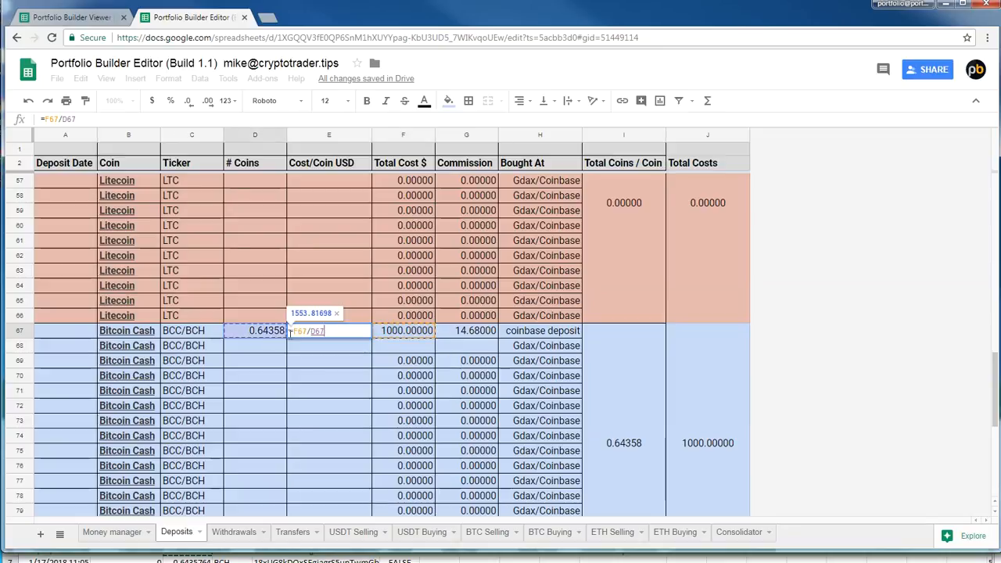
{"action": "key", "text": "Return"}
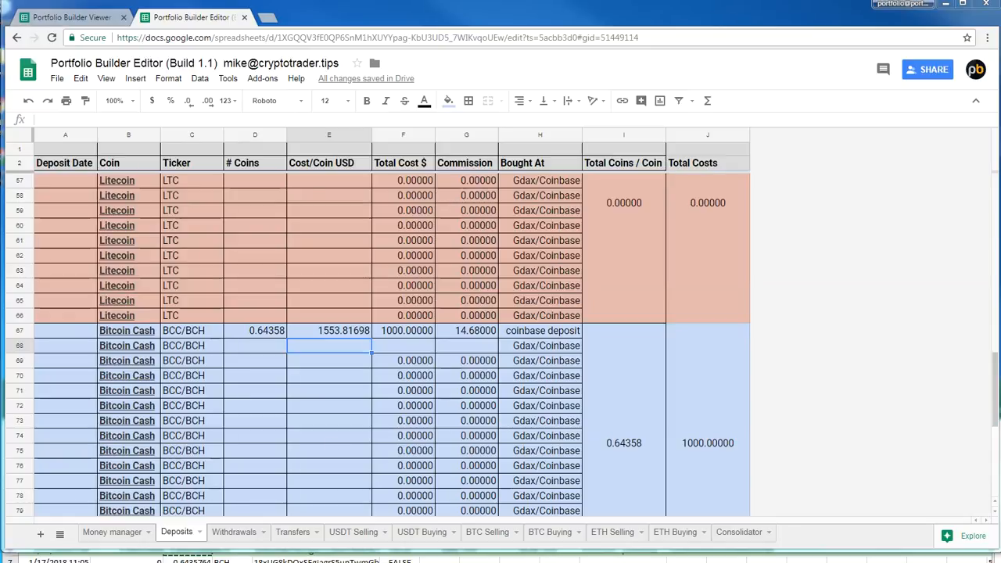
Switch back to the Coinbase BCH WALLET report in Excel, move its window higher and save the file
{"action": "left_click", "coordinate": [519, 555]}
{"action": "left_click_drag", "start_coordinate": [394, 391], "coordinate": [436, 121]}
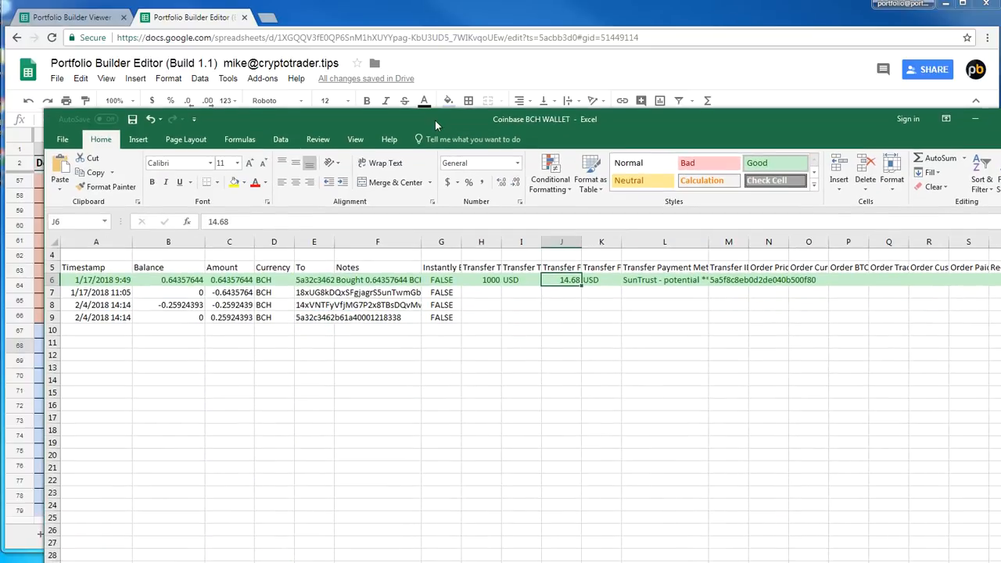
{"action": "left_click", "coordinate": [406, 344]}
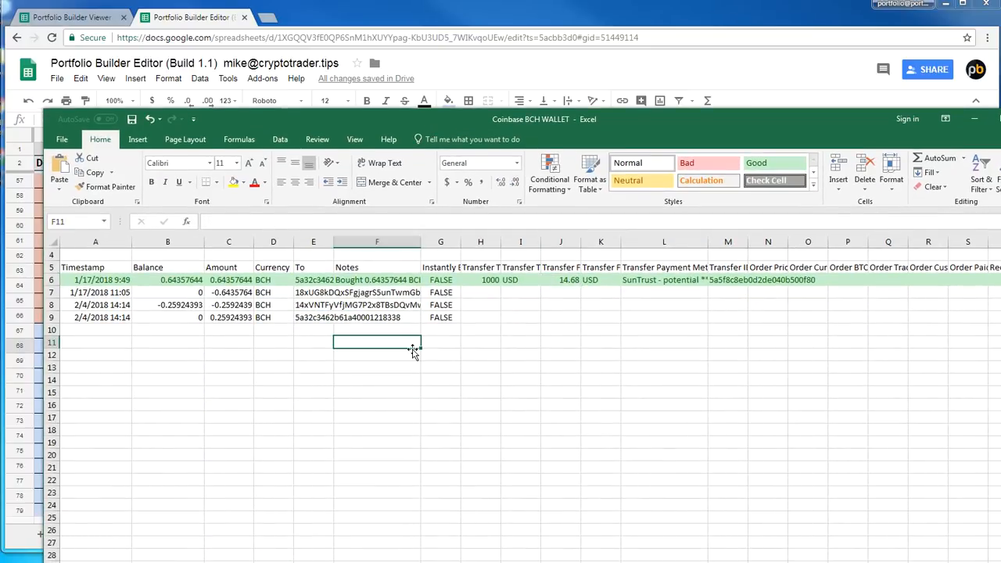
{"action": "key", "text": "ctrl+s"}
Reopen the Coinbase BCH WALLET report from the Coinbase Gdax Data folder, mark row 6 with the Good style, save and close it
{"action": "left_click", "coordinate": [335, 561]}
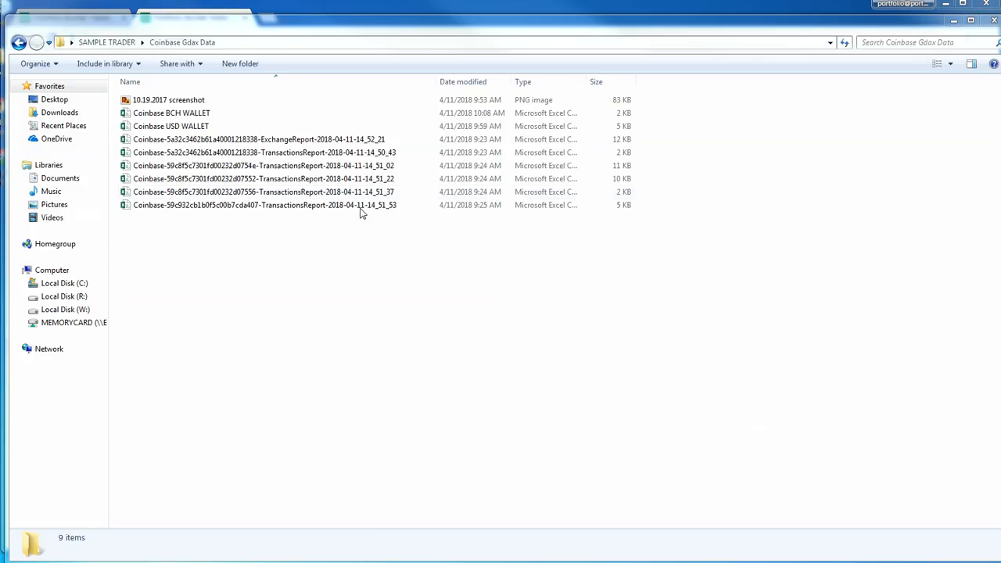
{"action": "left_click", "coordinate": [193, 154]}
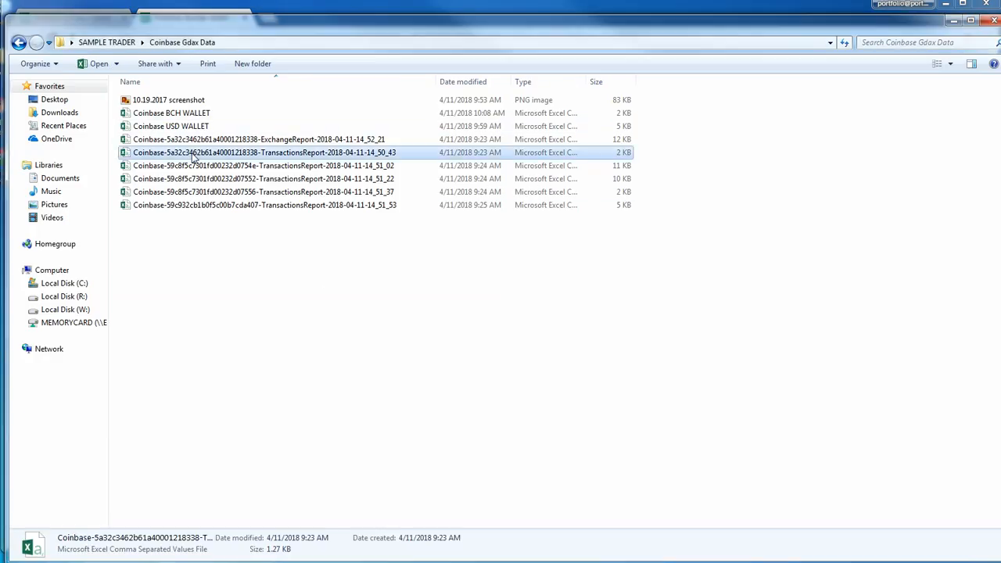
{"action": "double_click", "coordinate": [194, 155]}
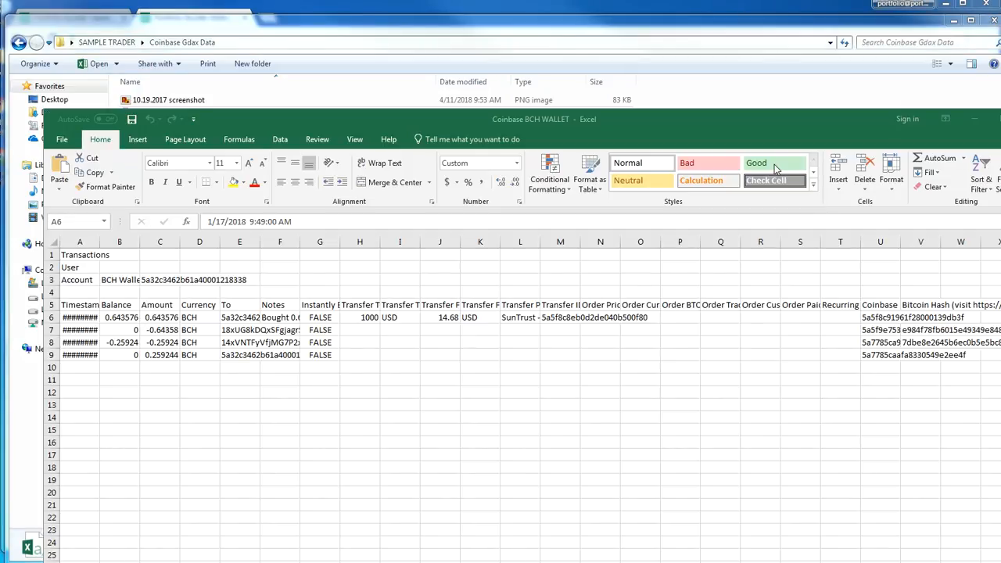
{"action": "left_click", "coordinate": [54, 315]}
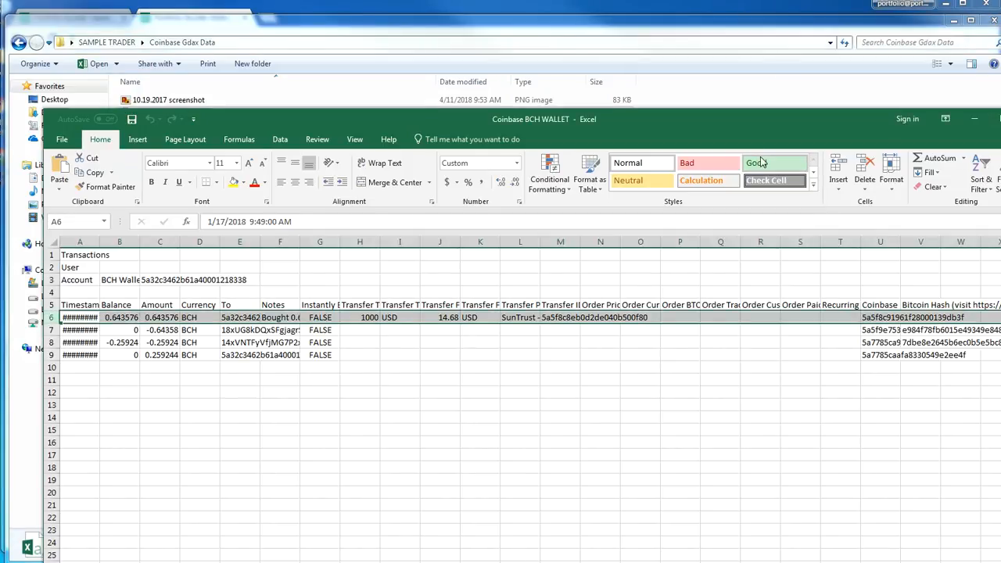
{"action": "left_click", "coordinate": [709, 163]}
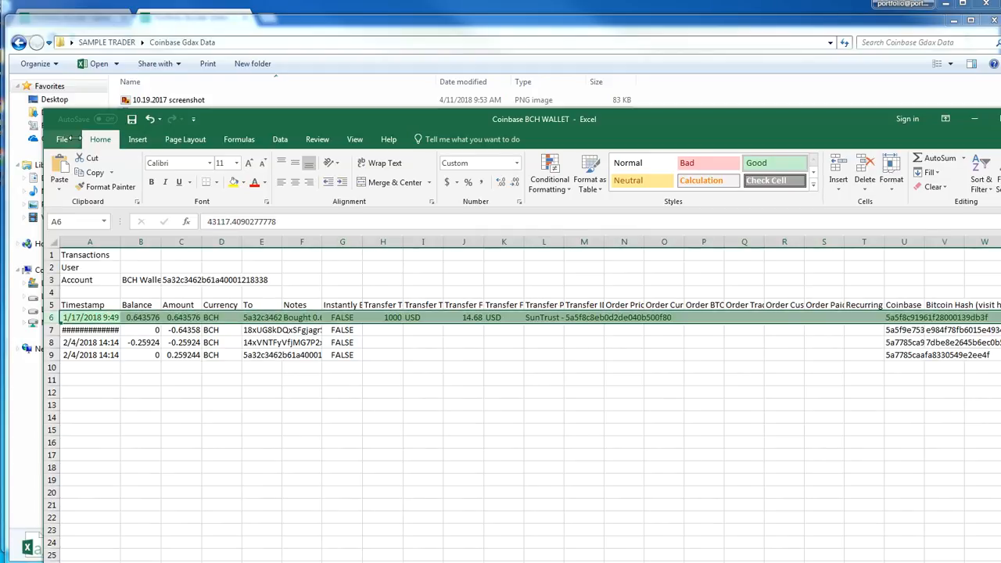
{"action": "key", "text": "ctrl+s"}
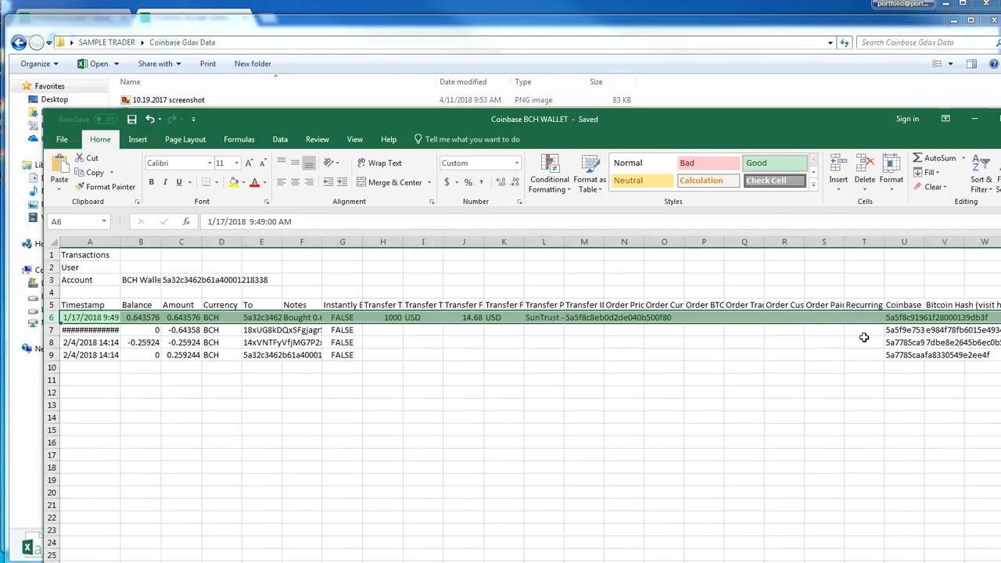
{"action": "key", "text": "alt+F4"}
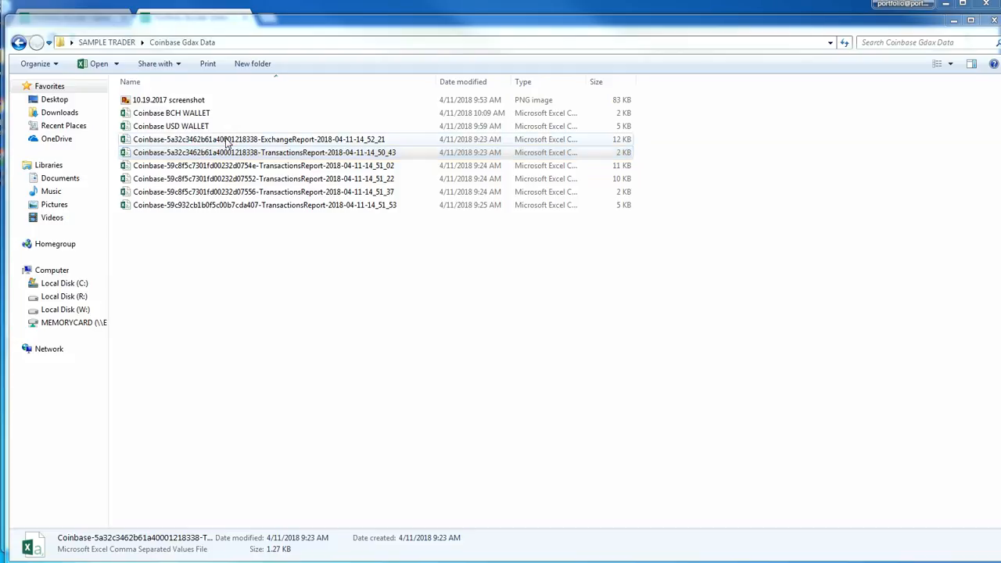
Delete the original TransactionsReport file ending in 14_50_43 from the Coinbase Gdax Data folder
{"action": "left_click", "coordinate": [331, 251]}
{"action": "left_click", "coordinate": [285, 152]}
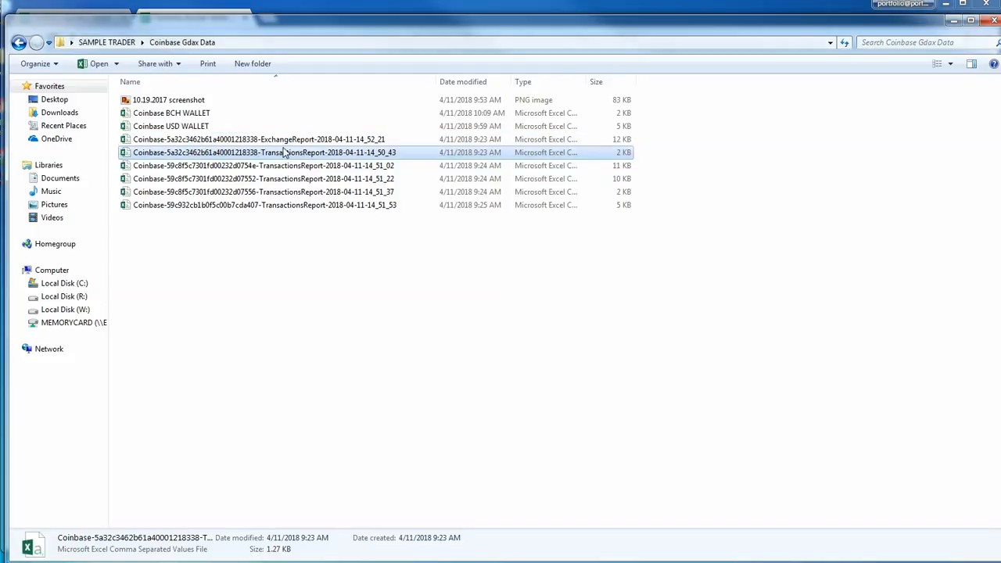
{"action": "key", "text": "Delete"}
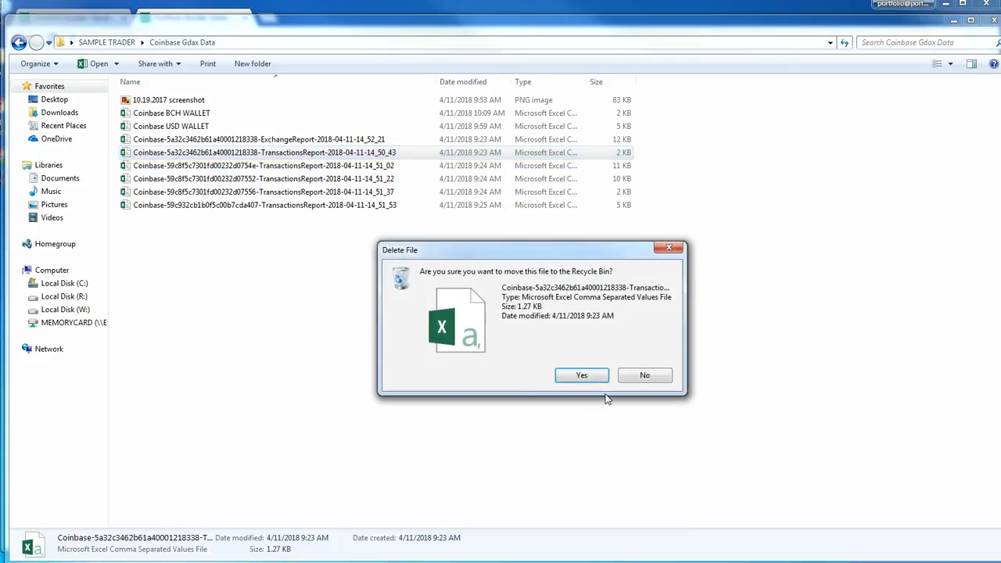
{"action": "left_click", "coordinate": [579, 376]}
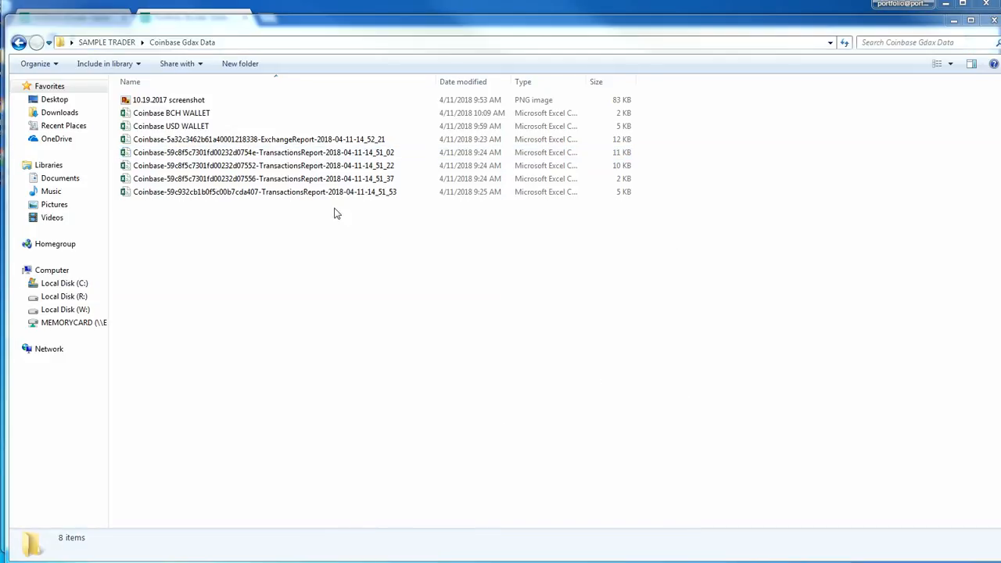
Open the TransactionsReport file ending in 14_51_02 and save it as a CSV copy named Coinbase-BTC
{"action": "double_click", "coordinate": [316, 154]}
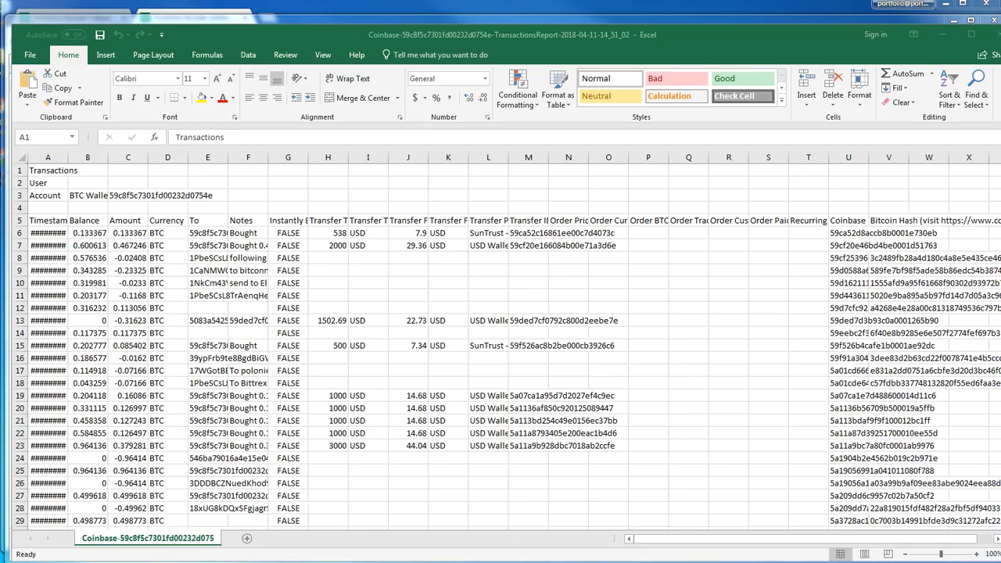
{"action": "left_click", "coordinate": [29, 56]}
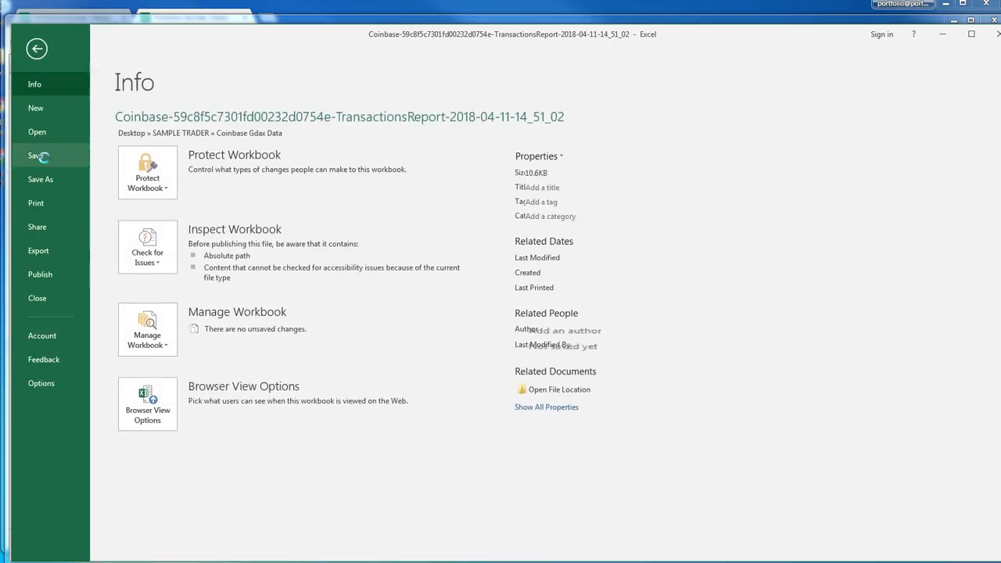
{"action": "left_click", "coordinate": [44, 156]}
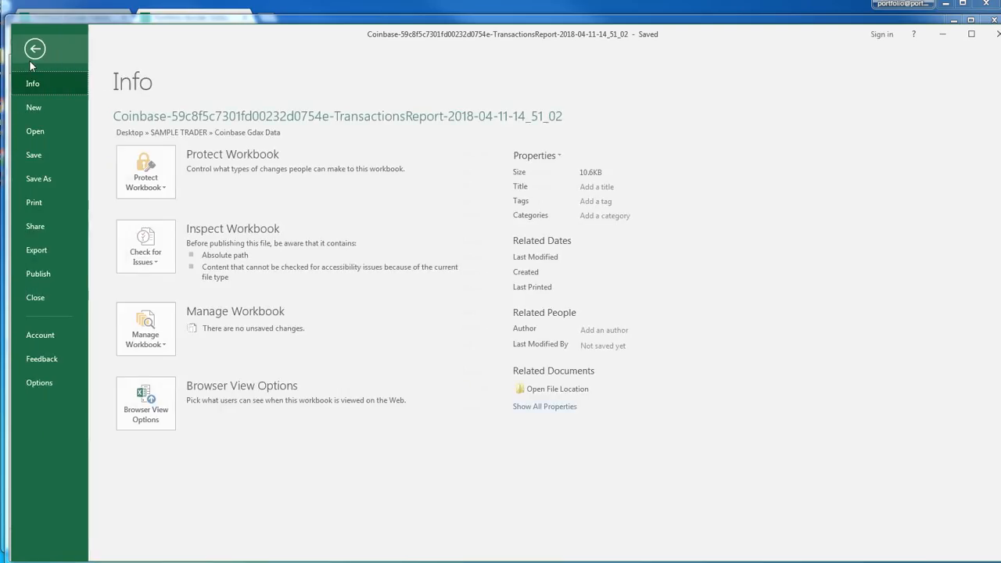
{"action": "left_click", "coordinate": [29, 56]}
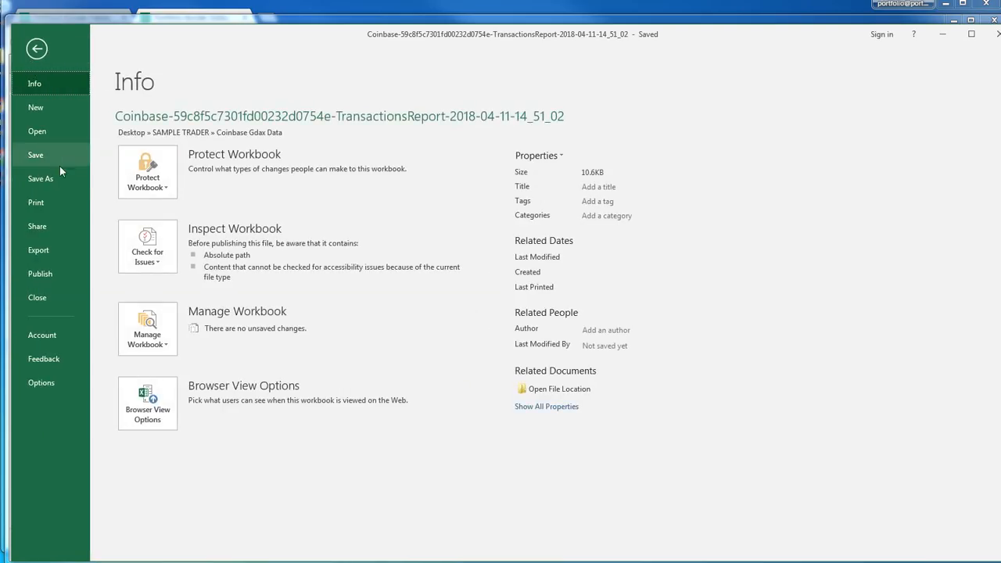
{"action": "left_click", "coordinate": [58, 177]}
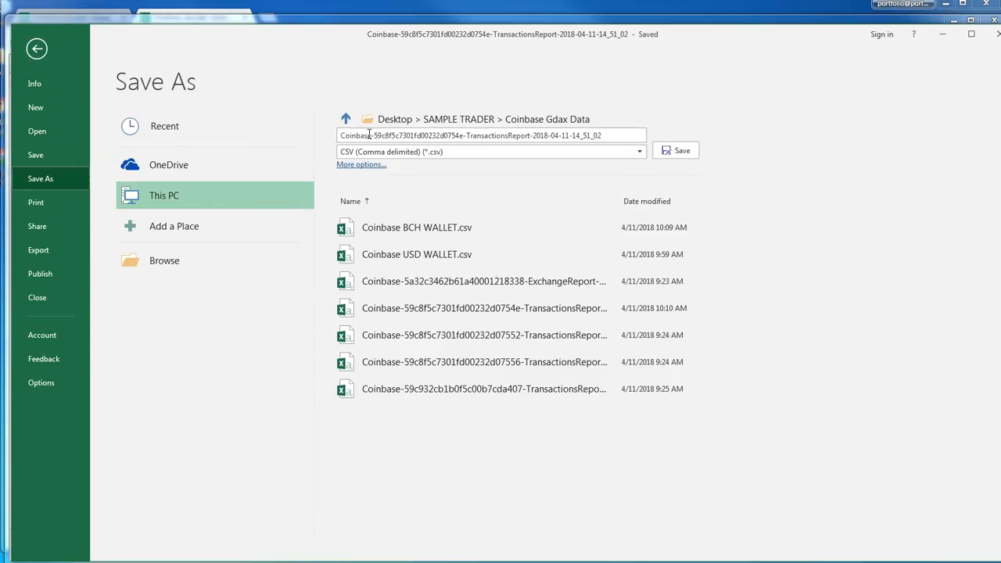
{"action": "left_click", "coordinate": [375, 139]}
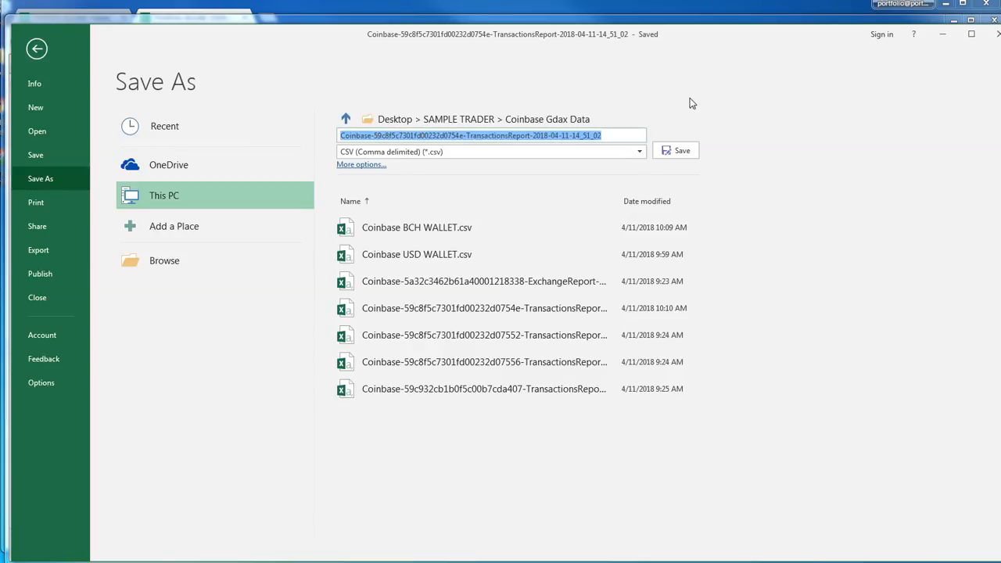
{"action": "left_click", "coordinate": [625, 136]}
{"action": "left_click_drag", "start_coordinate": [375, 136], "coordinate": [802, 100]}
{"action": "type", "text": "BTC"}
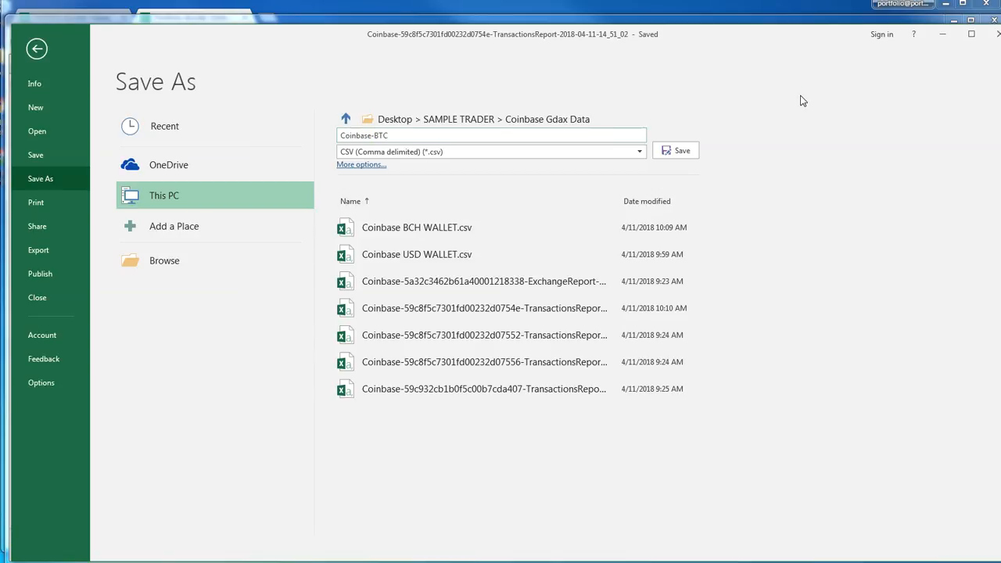
{"action": "key", "text": "Return"}
Widen the Timestamp, Amount, To, Notes and Transfer Payment Method columns of the Coinbase-BTC report so their contents are readable
{"action": "left_click", "coordinate": [398, 280]}
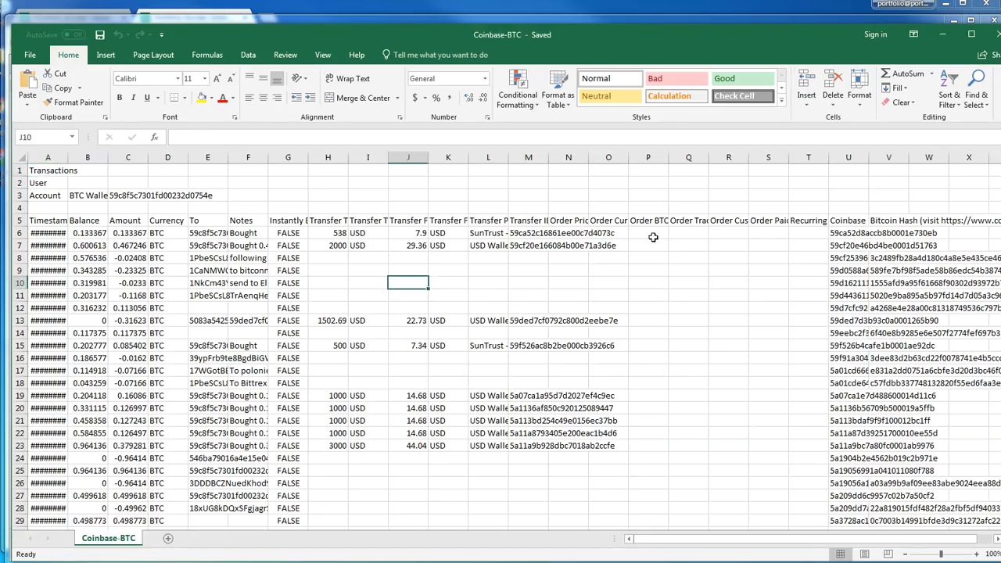
{"action": "left_click_drag", "start_coordinate": [68, 157], "coordinate": [98, 157]}
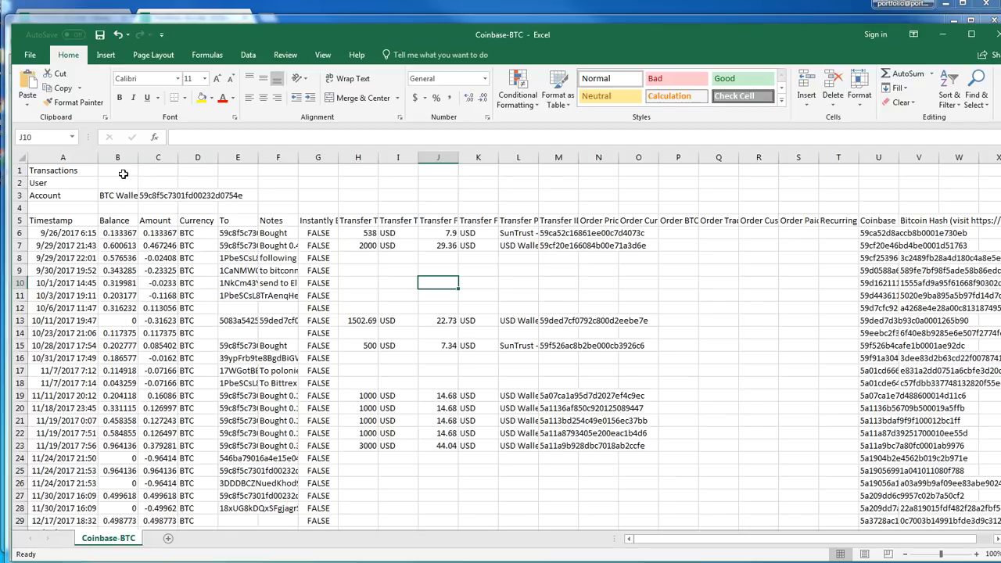
{"action": "left_click_drag", "start_coordinate": [539, 157], "coordinate": [580, 150]}
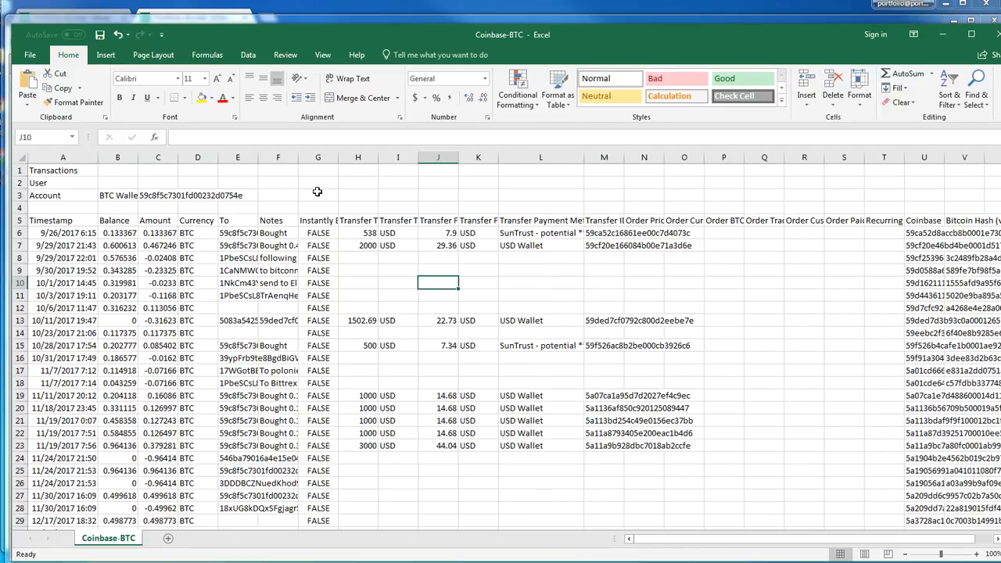
{"action": "left_click_drag", "start_coordinate": [254, 161], "coordinate": [408, 158]}
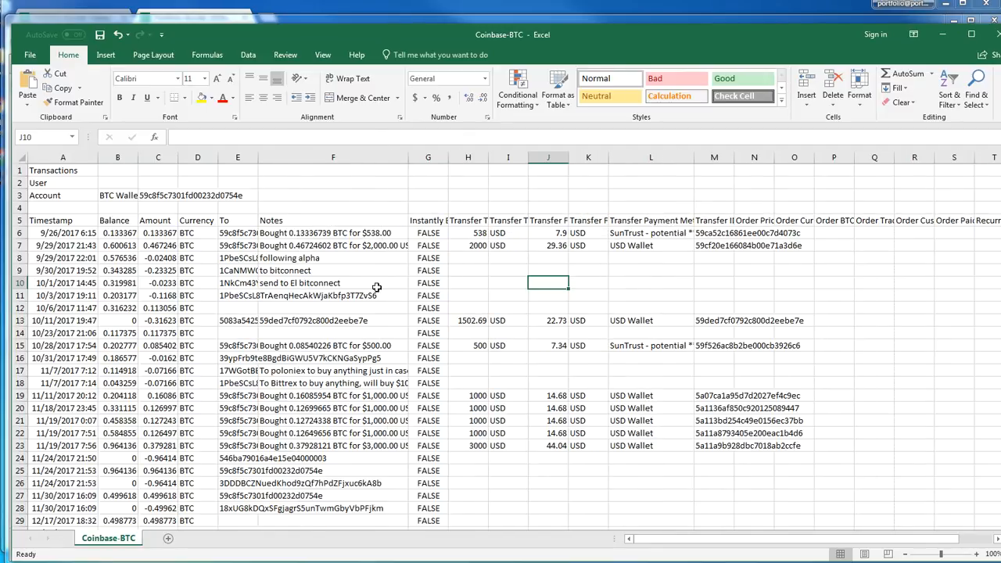
{"action": "left_click", "coordinate": [376, 320]}
{"action": "scroll", "coordinate": [362, 322], "scroll_direction": "down", "scroll_amount": 2}
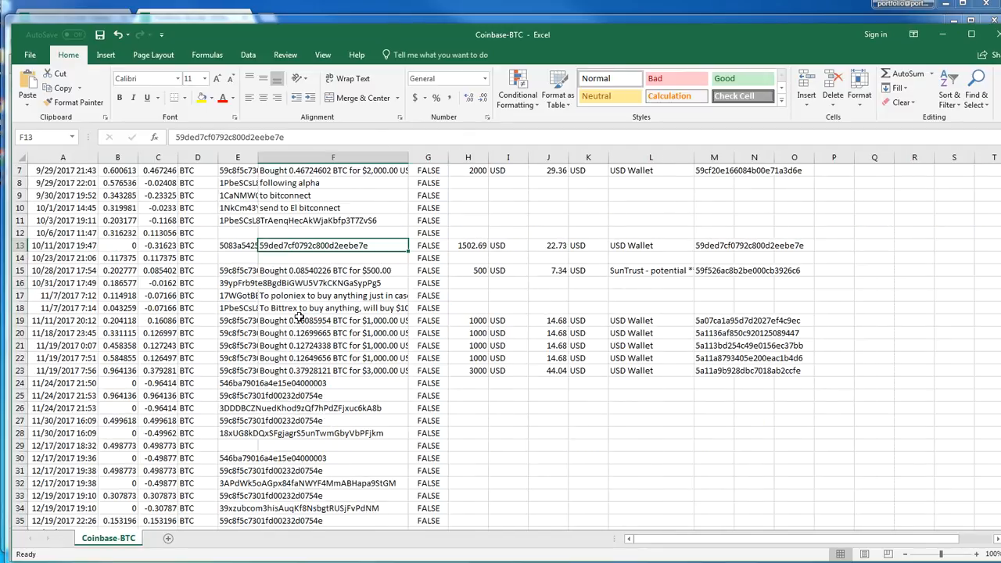
{"action": "left_click", "coordinate": [312, 363]}
{"action": "scroll", "coordinate": [328, 345], "scroll_direction": "up", "scroll_amount": 2}
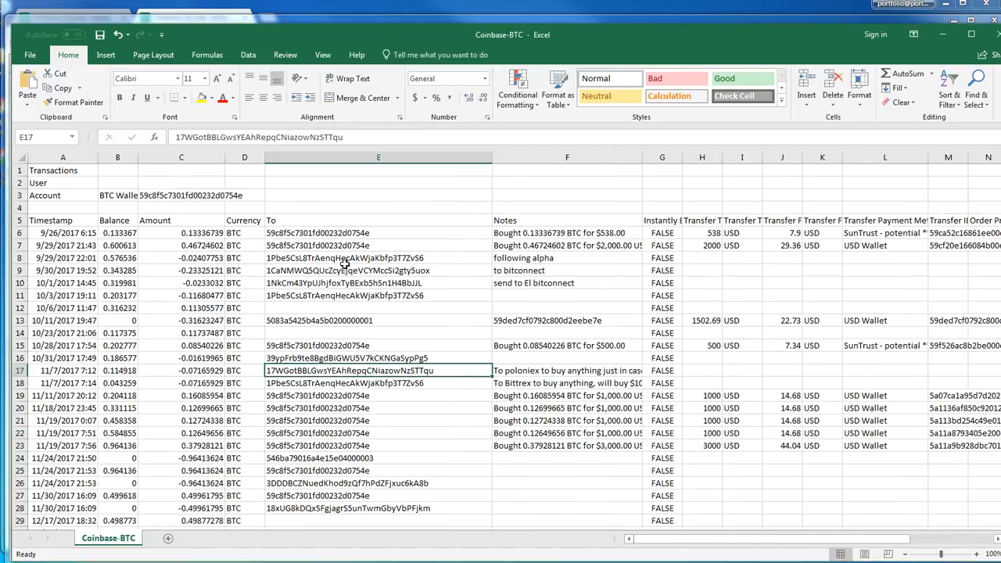
Check the To and Notes columns, and widen the Transfer Total and Transfer Fee columns
{"action": "left_click", "coordinate": [282, 230]}
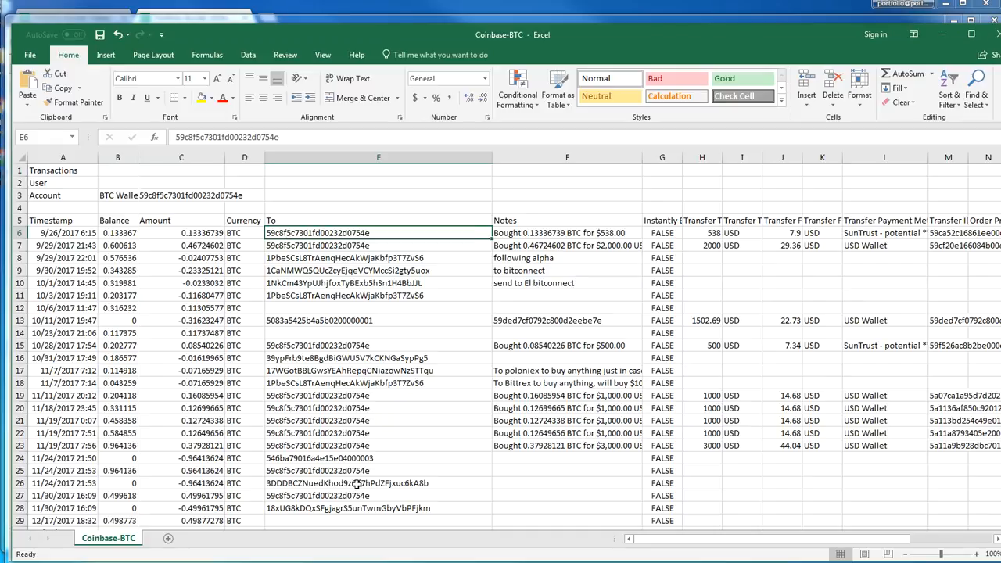
{"action": "scroll", "coordinate": [370, 471], "scroll_direction": "down", "scroll_amount": 2}
{"action": "scroll", "coordinate": [368, 474], "scroll_direction": "up", "scroll_amount": 2}
{"action": "left_click", "coordinate": [545, 222]}
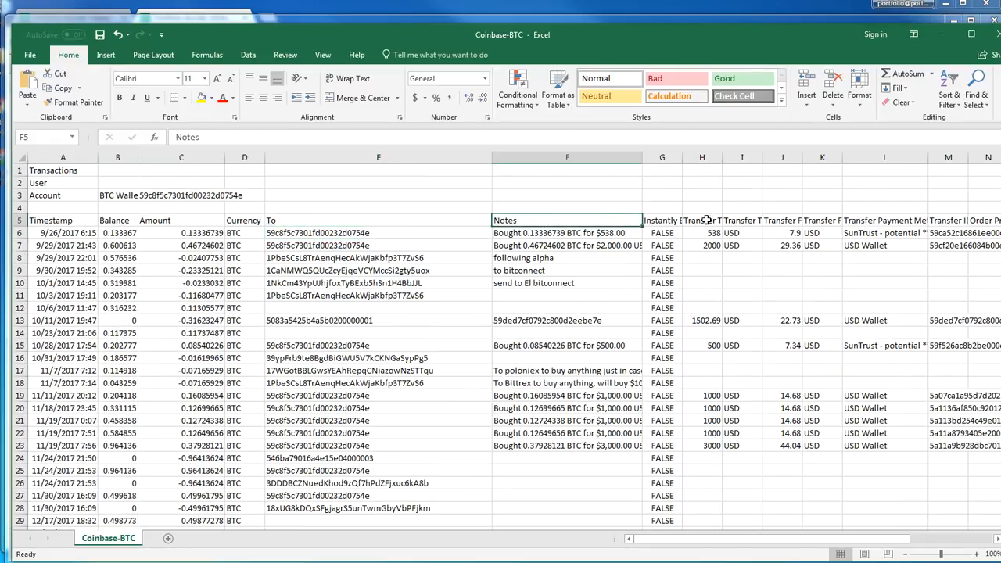
{"action": "left_click_drag", "start_coordinate": [723, 158], "coordinate": [763, 158]}
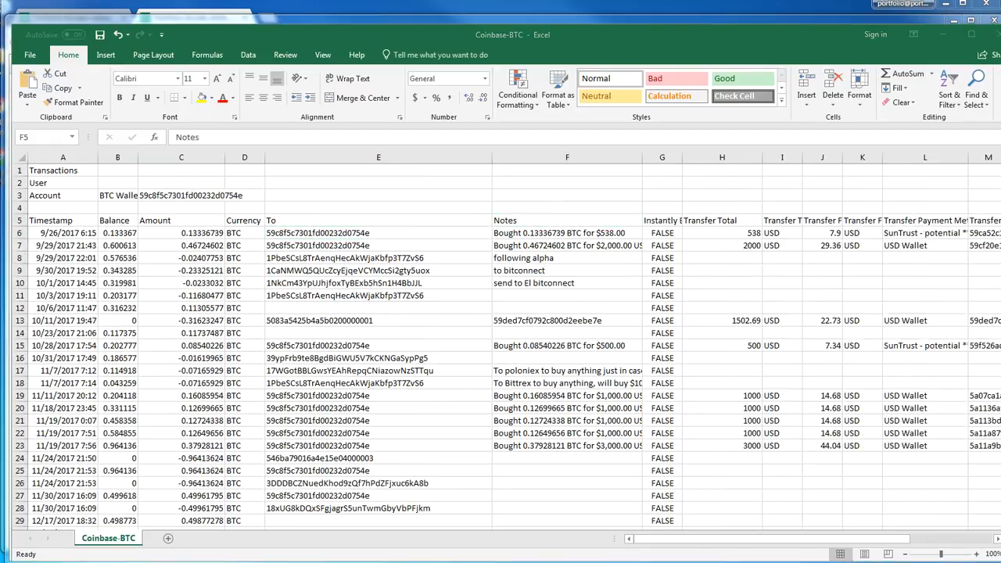
{"action": "left_click", "coordinate": [720, 221]}
{"action": "left_click", "coordinate": [779, 247]}
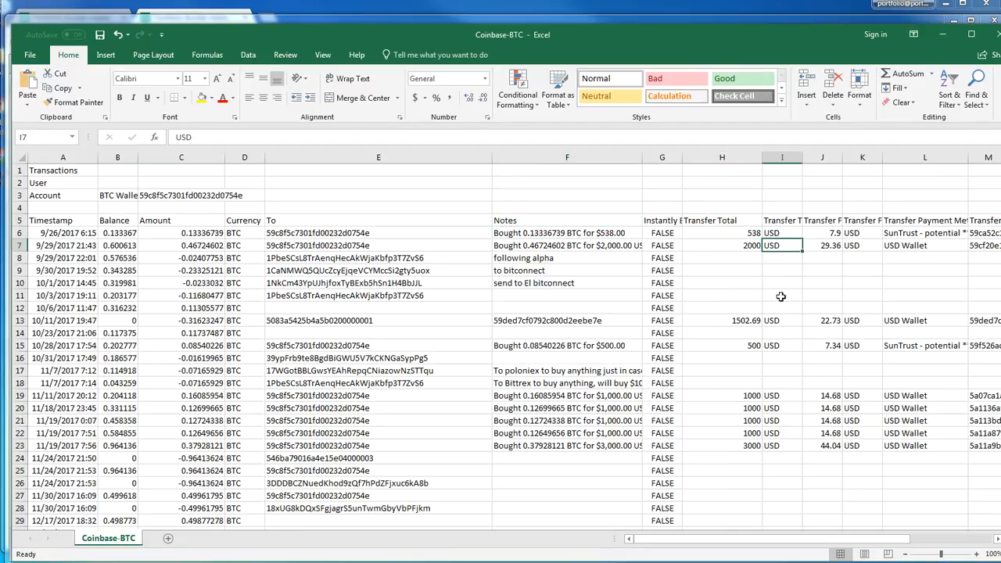
{"action": "scroll", "coordinate": [789, 391], "scroll_direction": "down", "scroll_amount": 8}
{"action": "scroll", "coordinate": [795, 380], "scroll_direction": "up", "scroll_amount": 8}
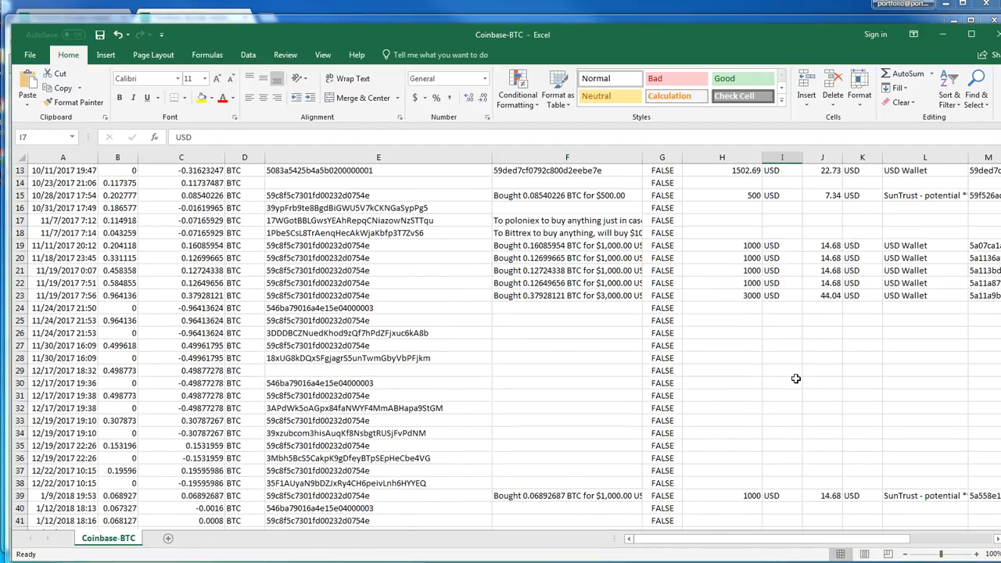
{"action": "left_click_drag", "start_coordinate": [845, 164], "coordinate": [880, 163]}
Examine the transfer fees and the Transfer Payment Method column of the BTC transactions
{"action": "left_click", "coordinate": [829, 431]}
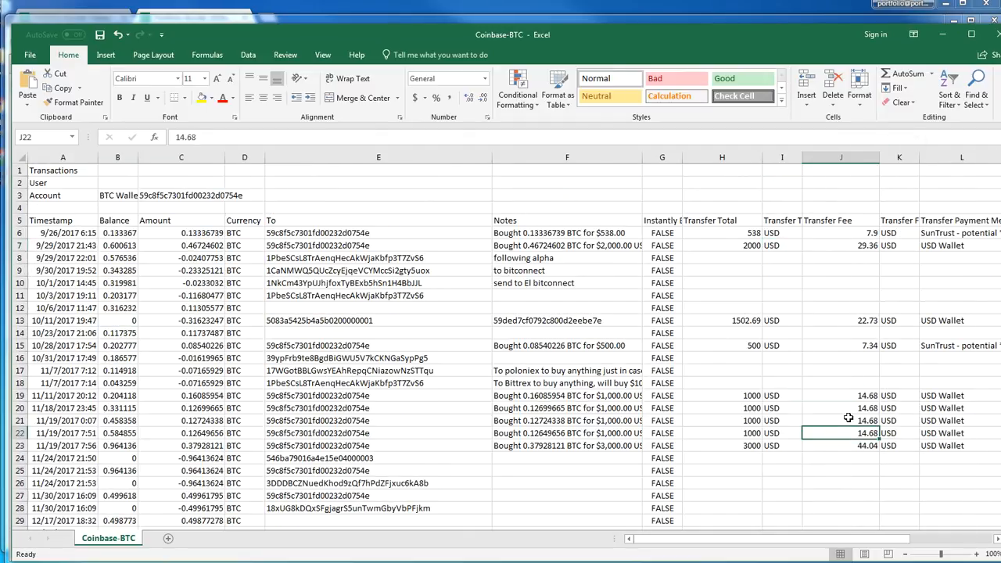
{"action": "key", "text": "Right"}
{"action": "key", "text": "Right"}
{"action": "key", "text": "Right"}
{"action": "key", "text": "Right"}
{"action": "key", "text": "Right"}
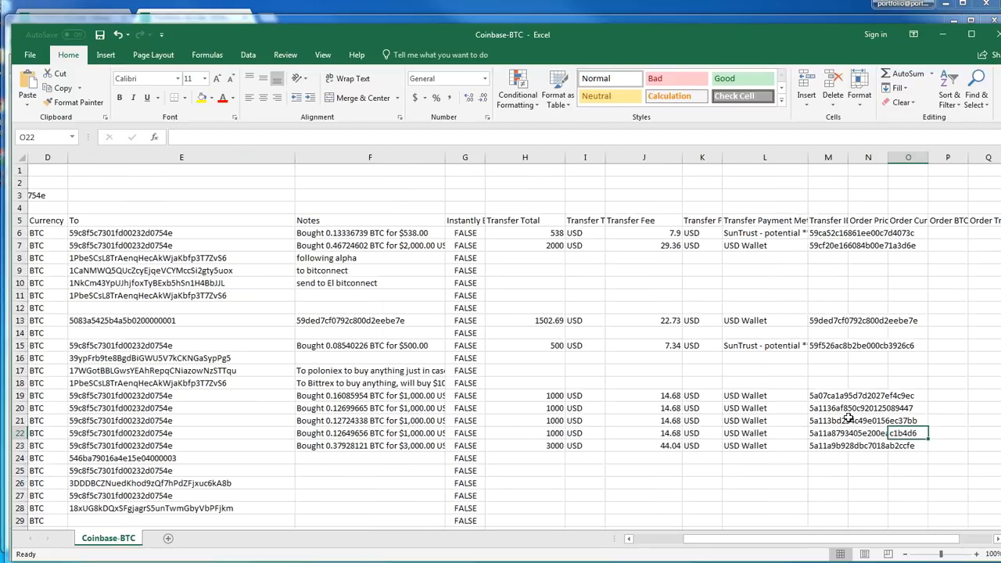
{"action": "key", "text": "Left"}
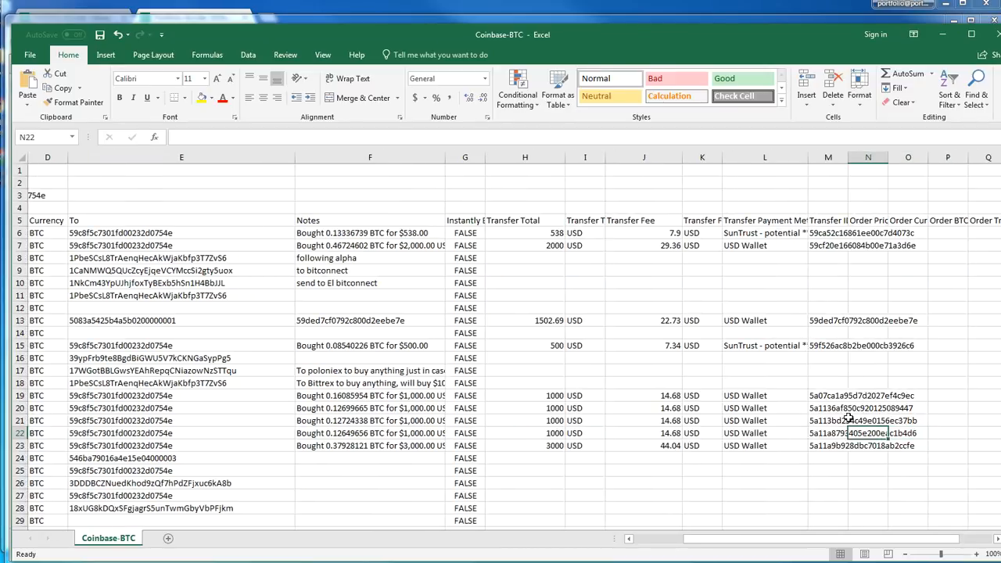
{"action": "left_click", "coordinate": [759, 219]}
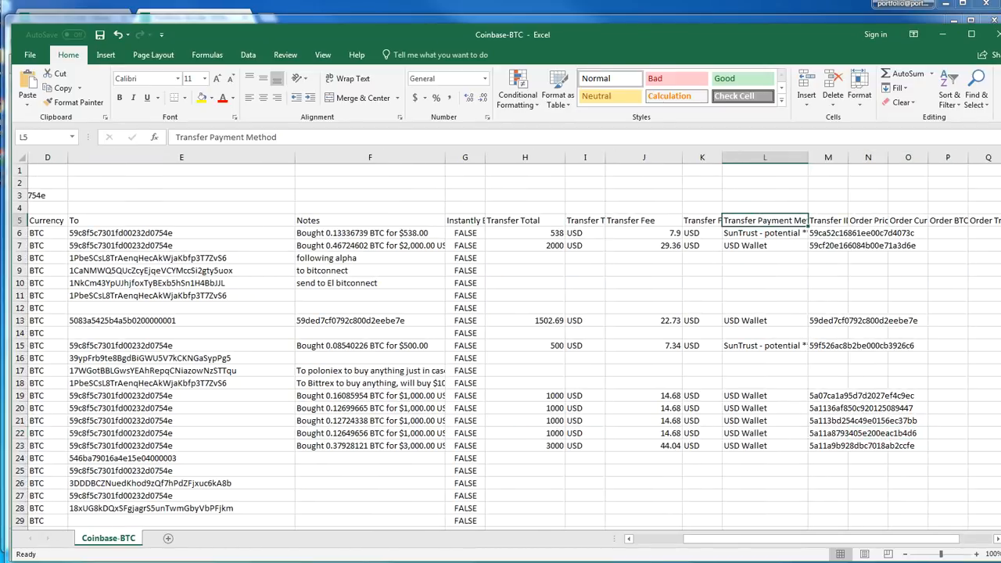
{"action": "left_click_drag", "start_coordinate": [690, 542], "coordinate": [618, 547]}
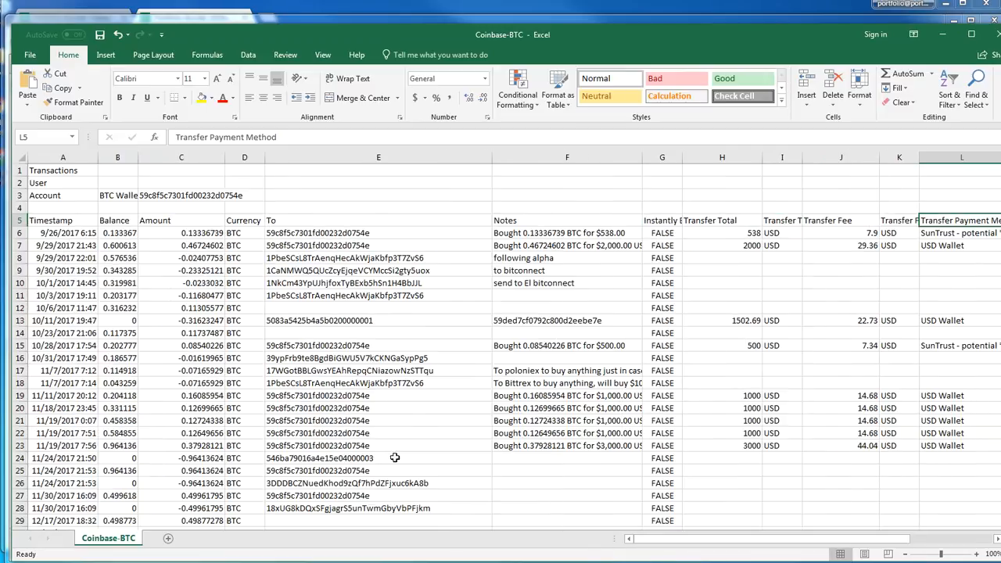
{"action": "left_click", "coordinate": [72, 370]}
{"action": "left_click", "coordinate": [72, 260]}
{"action": "left_click", "coordinate": [78, 233]}
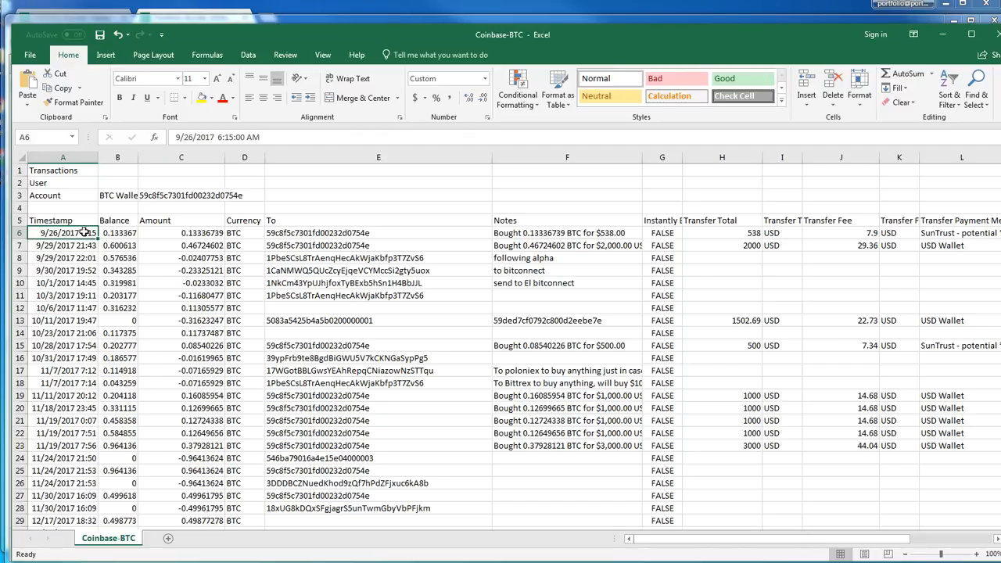
{"action": "left_click", "coordinate": [104, 247]}
Sort all BTC transaction rows below the header by Amount from largest to smallest
{"action": "left_click", "coordinate": [59, 231]}
{"action": "left_click_drag", "start_coordinate": [60, 231], "coordinate": [892, 289]}
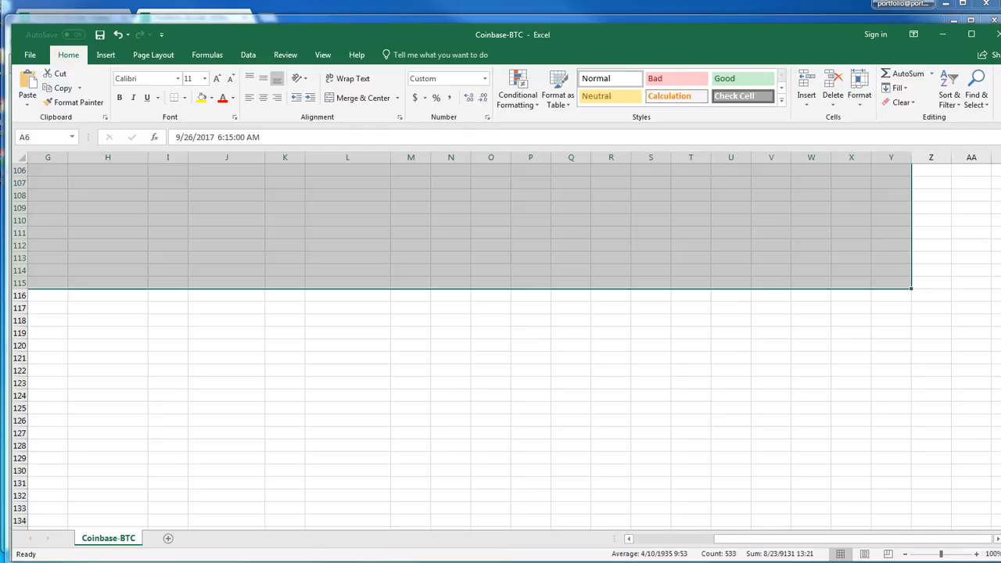
{"action": "left_click_drag", "start_coordinate": [1000, 460], "coordinate": [986, 173]}
{"action": "left_click_drag", "start_coordinate": [743, 542], "coordinate": [641, 544]}
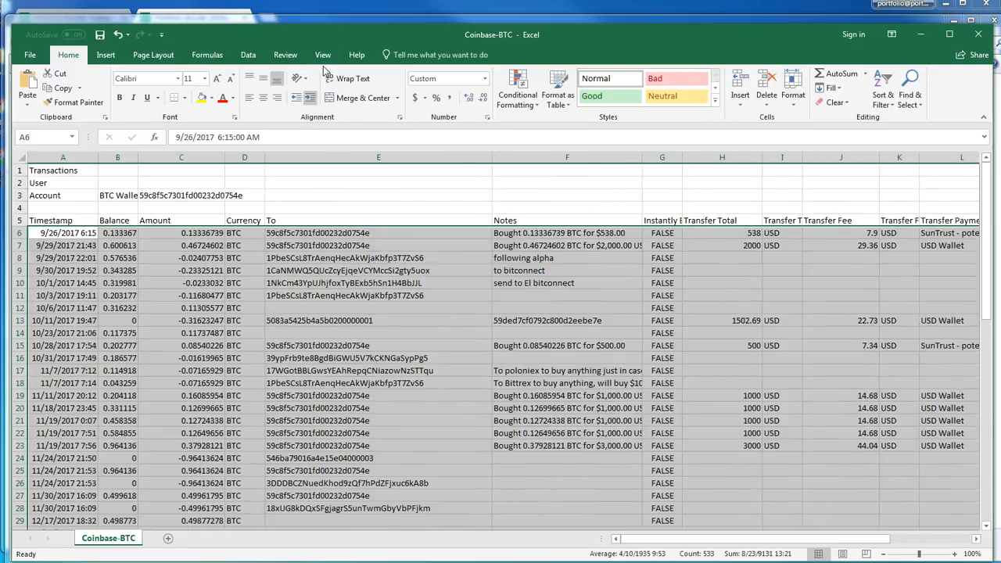
{"action": "left_click", "coordinate": [248, 55]}
{"action": "left_click", "coordinate": [382, 86]}
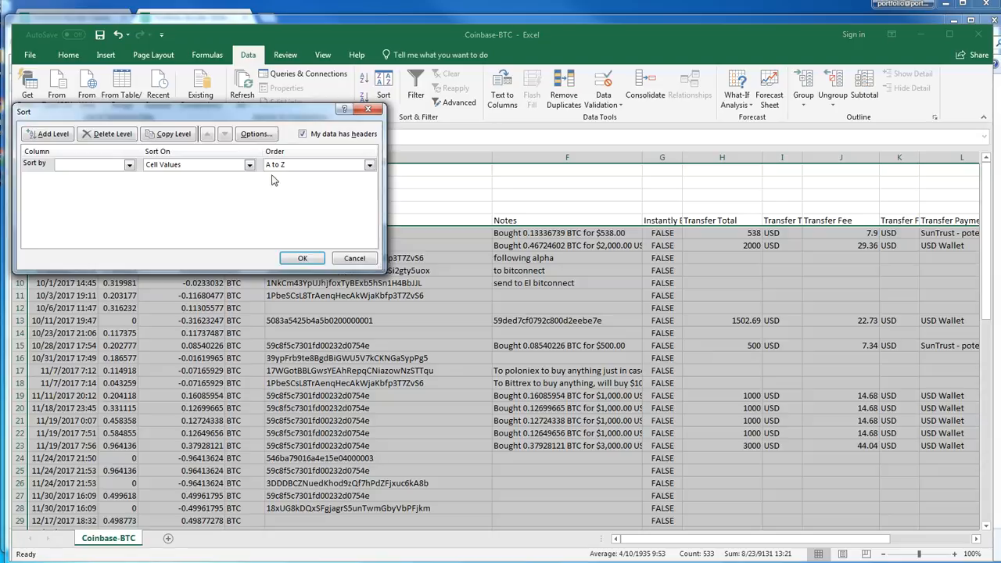
{"action": "left_click", "coordinate": [130, 165]}
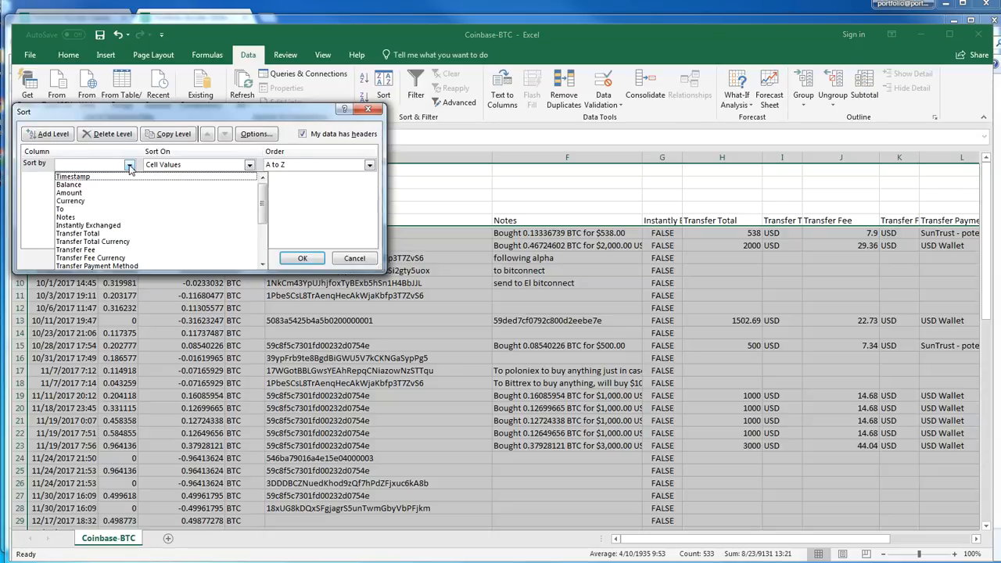
{"action": "left_click", "coordinate": [88, 190]}
{"action": "left_click", "coordinate": [314, 167]}
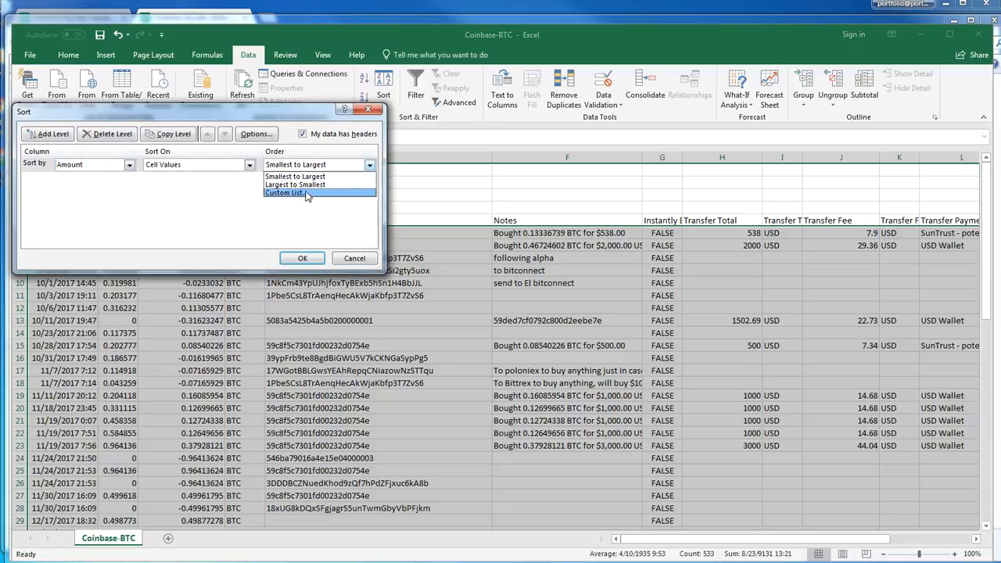
{"action": "left_click", "coordinate": [313, 184]}
{"action": "left_click", "coordinate": [303, 260]}
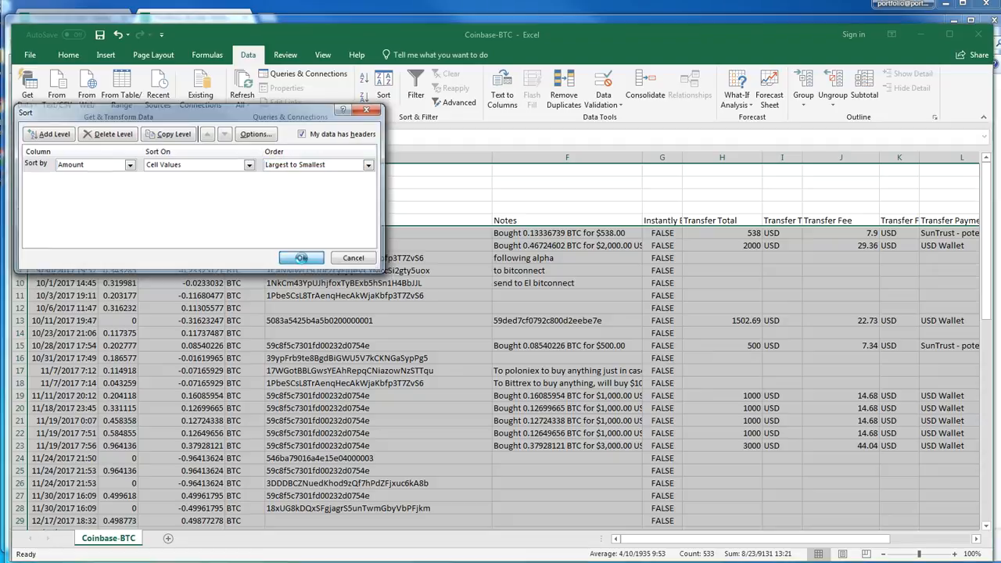
{"action": "left_click", "coordinate": [292, 280]}
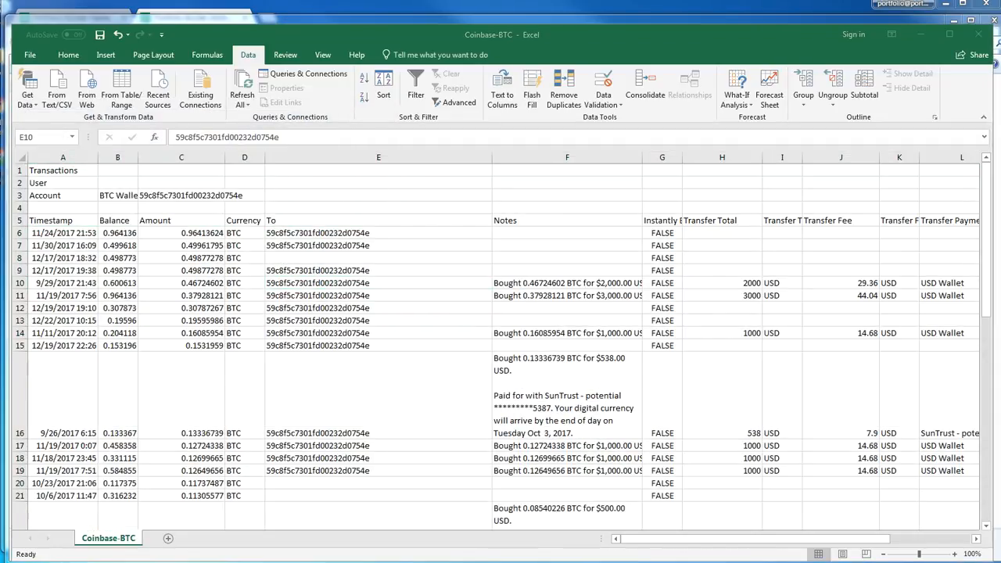
Look across the remaining columns of the $2,000 BTC purchase row, past Transfer Payment Method to the order fields
{"action": "left_click", "coordinate": [779, 297]}
{"action": "key", "text": "Right"}
{"action": "key", "text": "Right"}
{"action": "key", "text": "Right"}
{"action": "key", "text": "Right"}
{"action": "key", "text": "Right"}
{"action": "key", "text": "Right"}
{"action": "key", "text": "Right"}
{"action": "key", "text": "Right"}
{"action": "key", "text": "Right"}
{"action": "key", "text": "Right"}
{"action": "key", "text": "Right"}
{"action": "key", "text": "Right"}
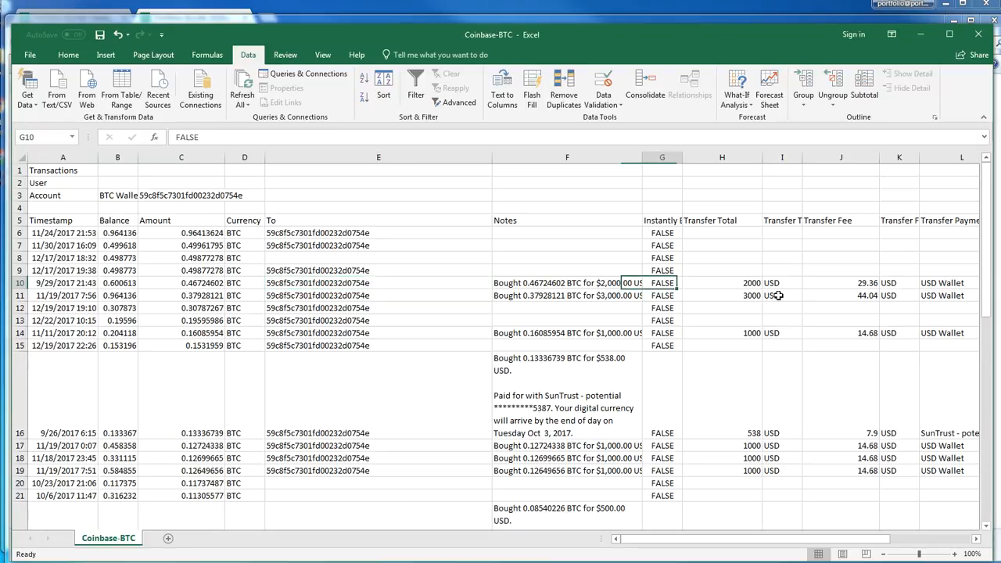
{"action": "key", "text": "Right"}
{"action": "key", "text": "Right"}
{"action": "key", "text": "Right"}
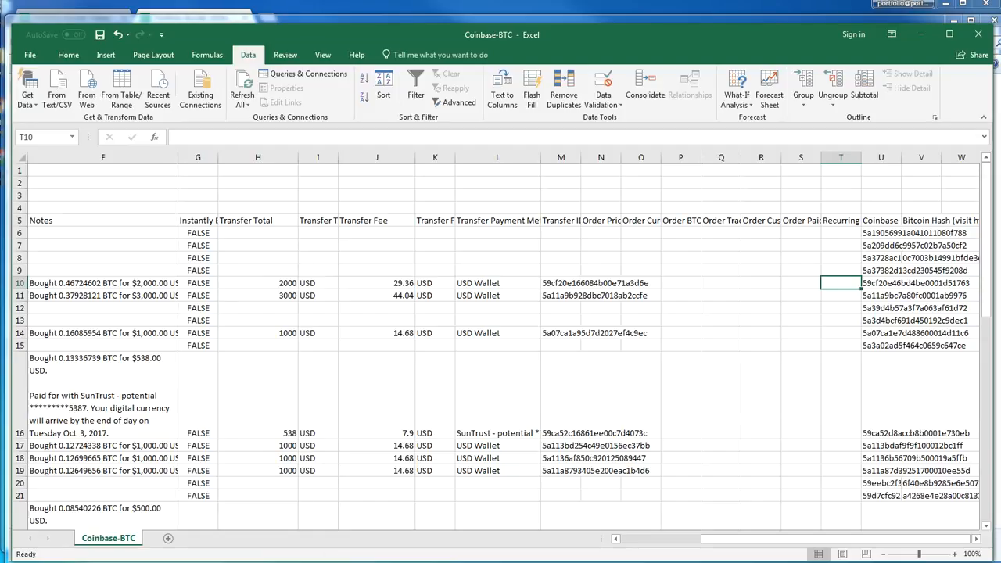
{"action": "left_click", "coordinate": [370, 561]}
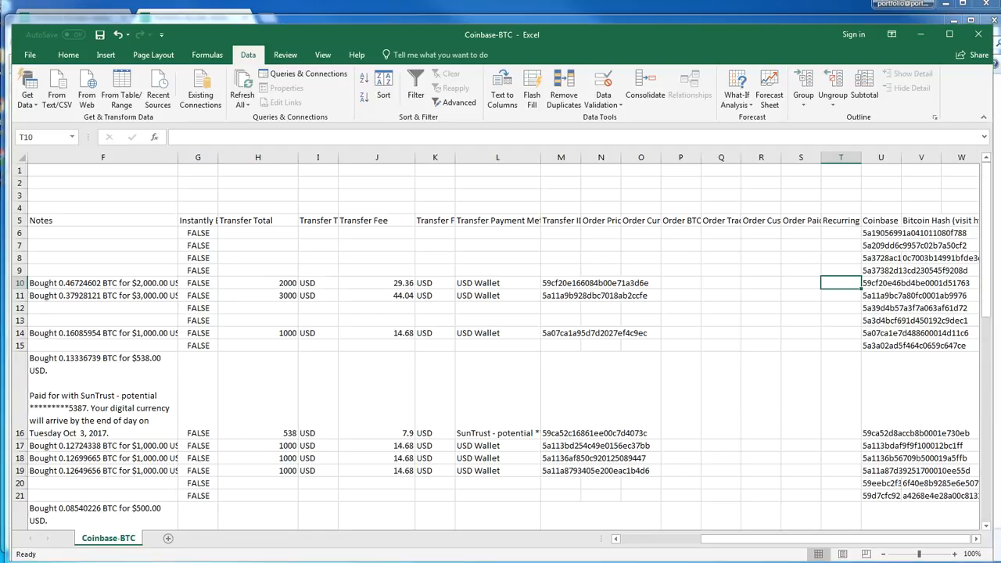
Check the Transfer Payment Method of the largest BTC purchases to tell SunTrust payments from USD Wallet payments
{"action": "left_click", "coordinate": [487, 291]}
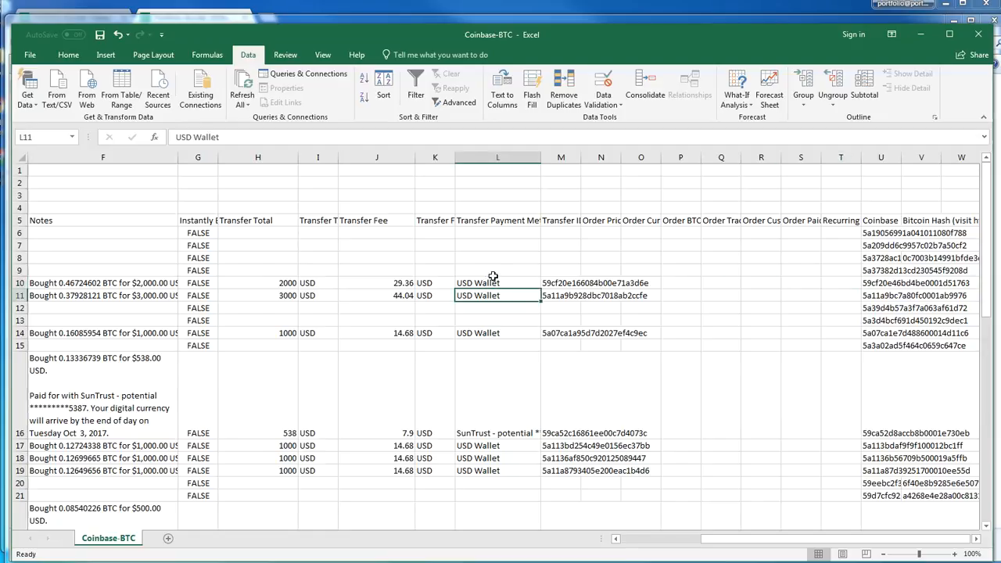
{"action": "left_click", "coordinate": [499, 286]}
{"action": "left_click", "coordinate": [495, 333]}
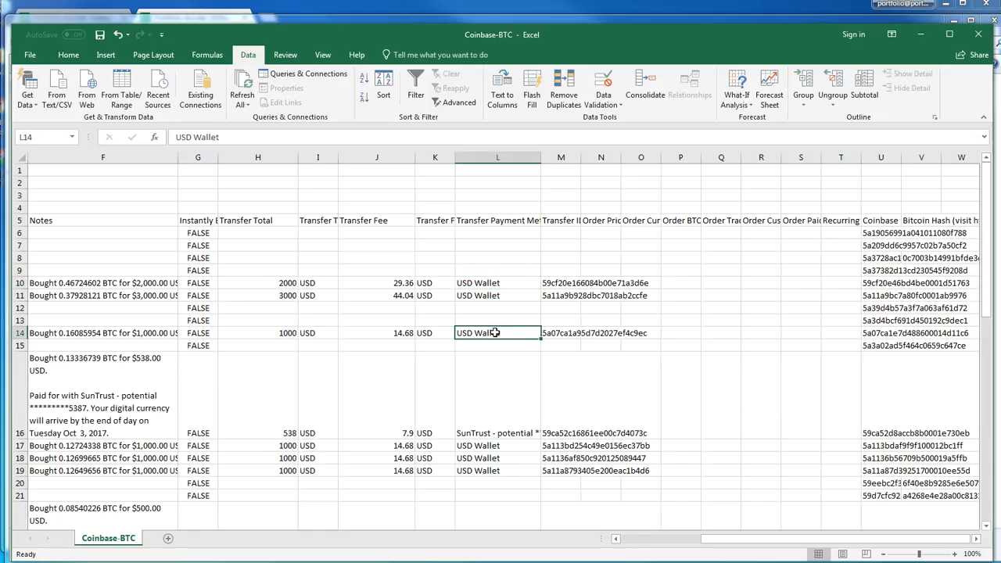
{"action": "left_click", "coordinate": [496, 434]}
{"action": "scroll", "coordinate": [497, 432], "scroll_direction": "down", "scroll_amount": 5}
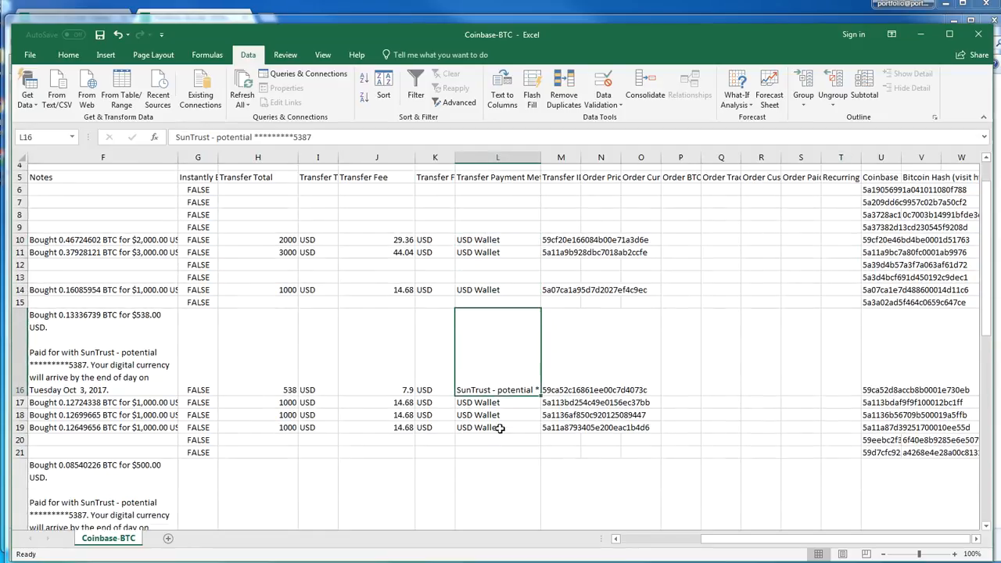
{"action": "scroll", "coordinate": [499, 429], "scroll_direction": "down", "scroll_amount": 1}
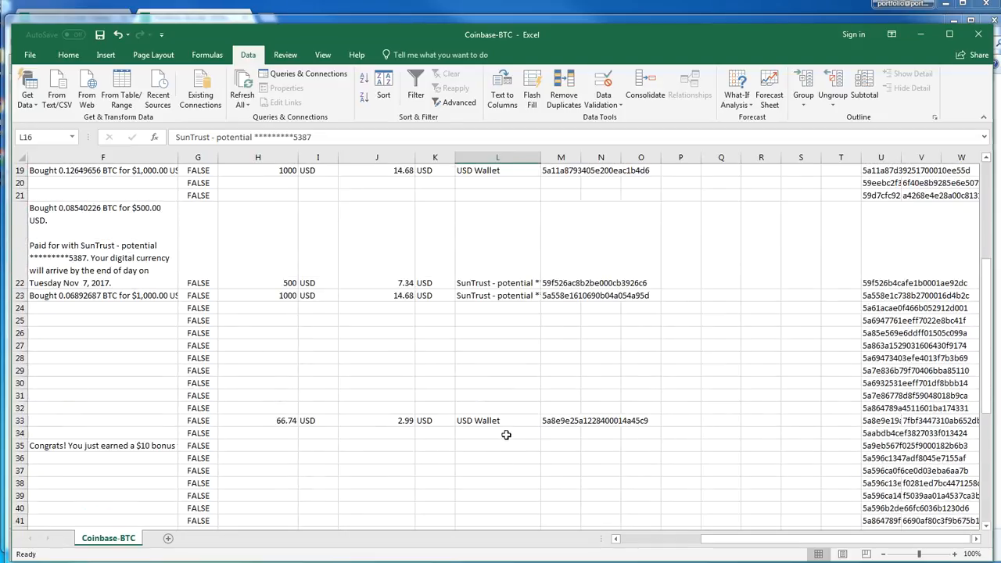
{"action": "scroll", "coordinate": [504, 390], "scroll_direction": "up", "scroll_amount": 1}
{"action": "left_click", "coordinate": [509, 391]}
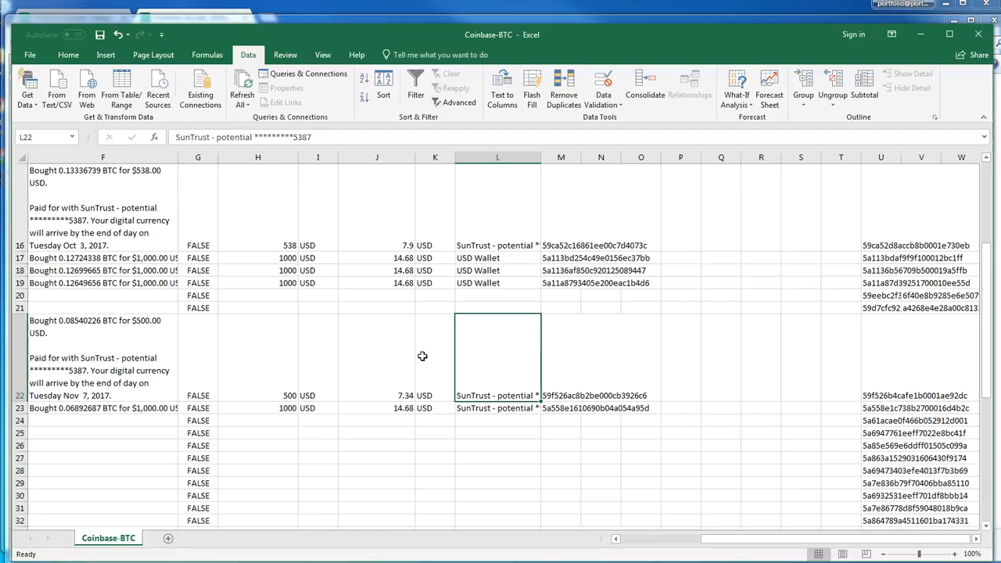
Scan the rest of the Transfer Payment Method column down to the report's last transaction for further SunTrust payments
{"action": "scroll", "coordinate": [390, 447], "scroll_direction": "down", "scroll_amount": 6}
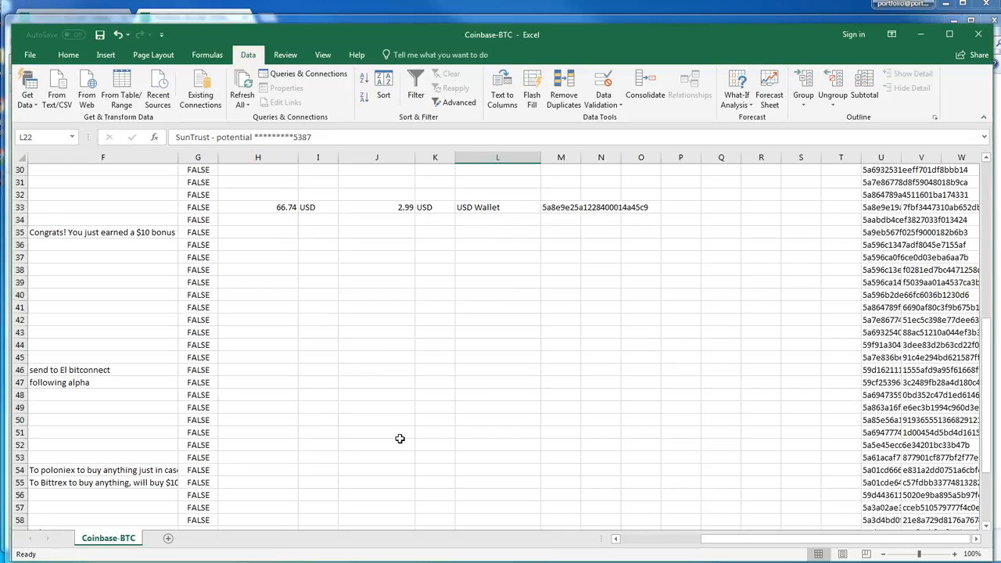
{"action": "scroll", "coordinate": [399, 438], "scroll_direction": "down", "scroll_amount": 7}
{"action": "scroll", "coordinate": [399, 438], "scroll_direction": "up", "scroll_amount": 7}
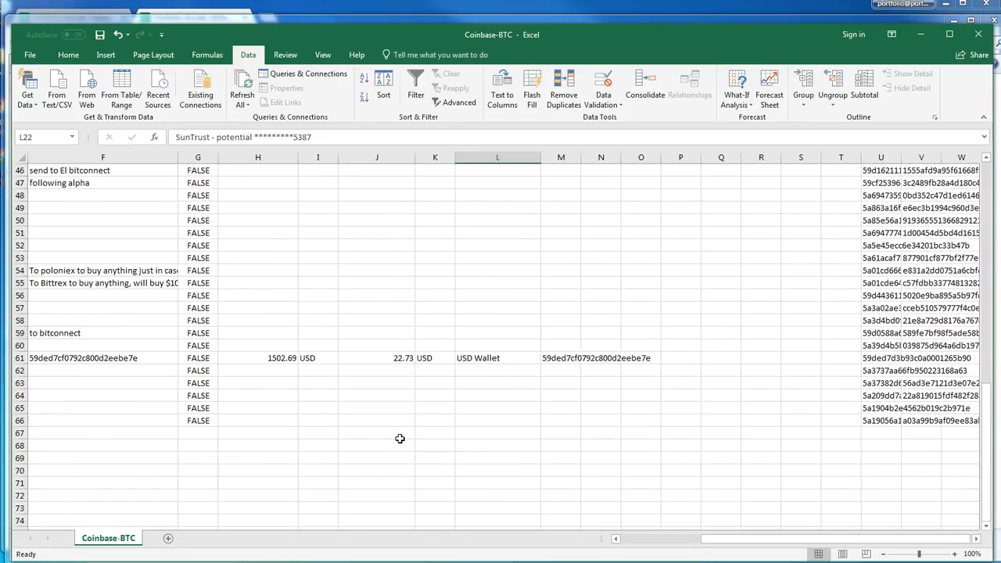
{"action": "scroll", "coordinate": [399, 439], "scroll_direction": "up", "scroll_amount": 6}
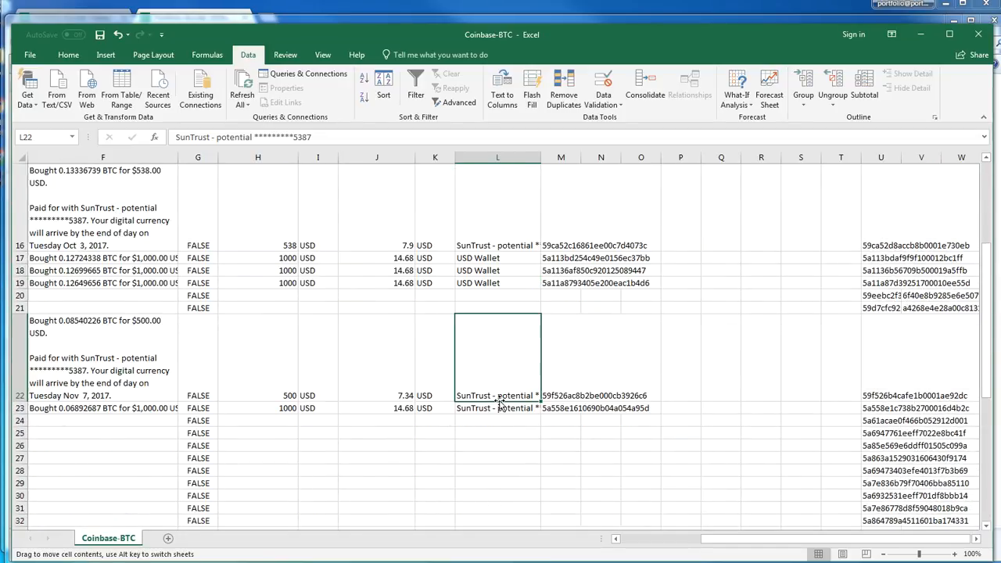
{"action": "scroll", "coordinate": [501, 390], "scroll_direction": "up", "scroll_amount": 5}
{"action": "scroll", "coordinate": [500, 403], "scroll_direction": "down", "scroll_amount": 7}
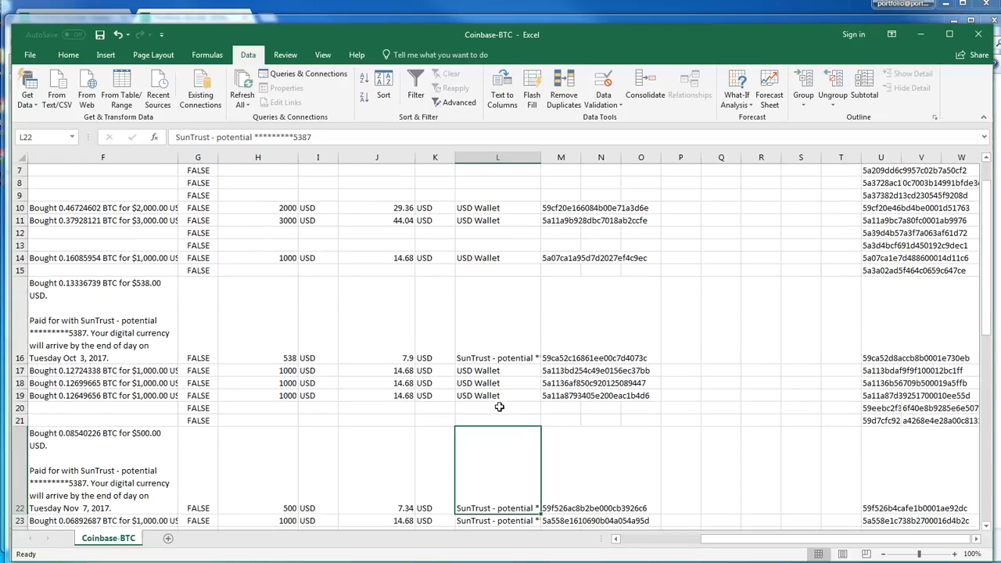
{"action": "left_click", "coordinate": [501, 408]}
{"action": "scroll", "coordinate": [505, 408], "scroll_direction": "down", "scroll_amount": 8}
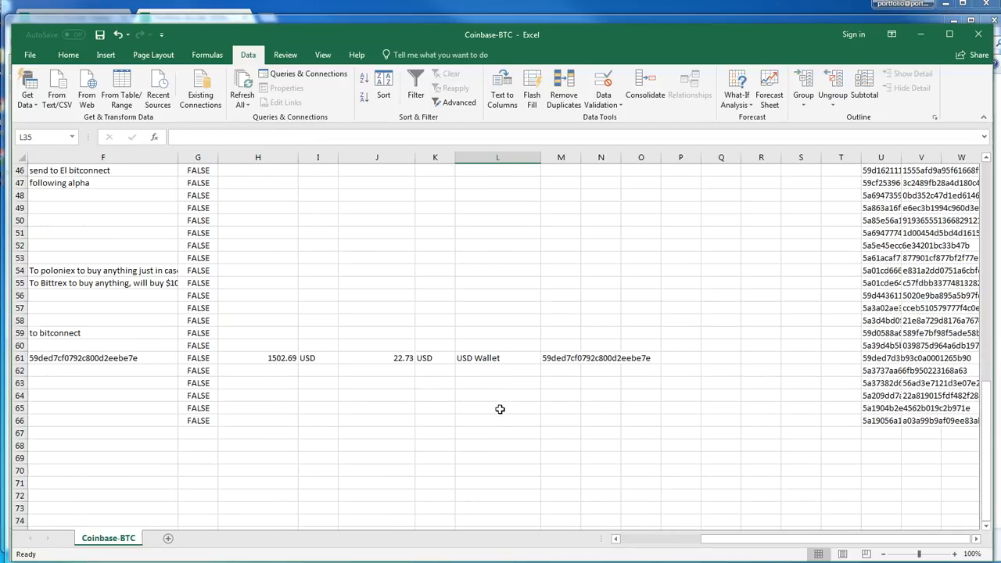
{"action": "scroll", "coordinate": [509, 405], "scroll_direction": "up", "scroll_amount": 12}
Make the whole row of the $538 SunTrust-funded BTC purchase bold
{"action": "left_click", "coordinate": [495, 317]}
{"action": "left_click", "coordinate": [14, 296]}
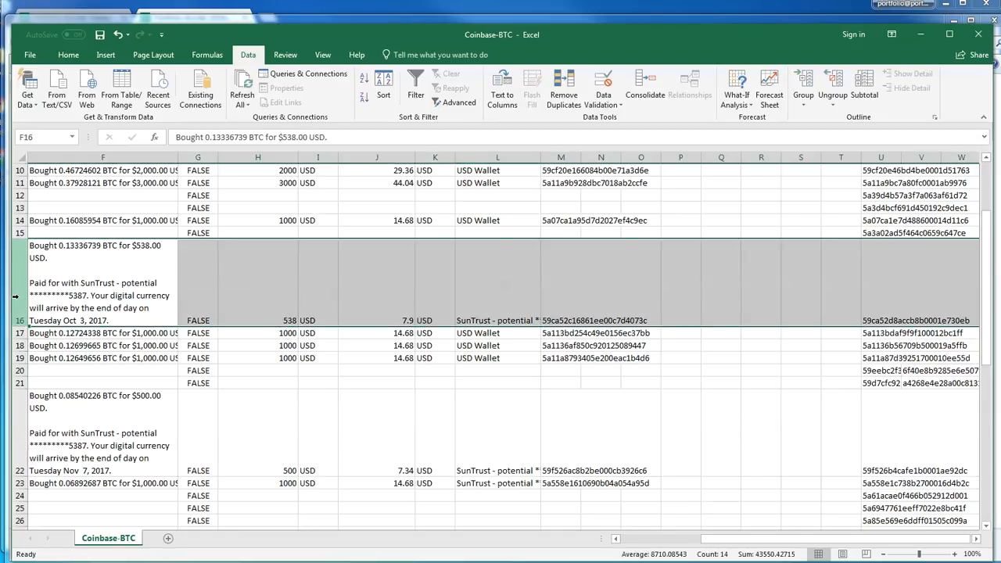
{"action": "key", "text": "ctrl+b"}
{"action": "scroll", "coordinate": [47, 305], "scroll_direction": "up", "scroll_amount": 2}
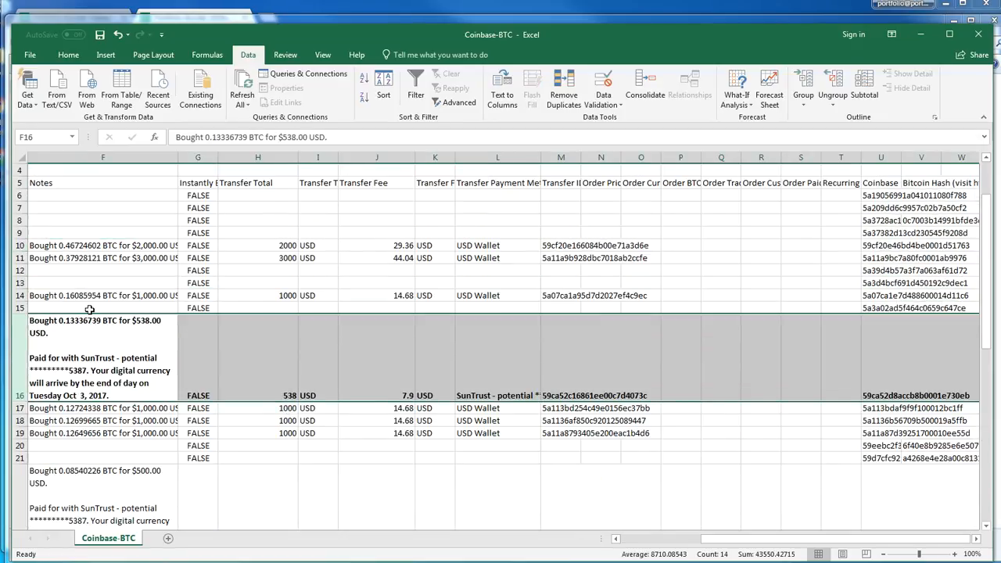
{"action": "left_click", "coordinate": [410, 270]}
{"action": "scroll", "coordinate": [422, 390], "scroll_direction": "down", "scroll_amount": 1}
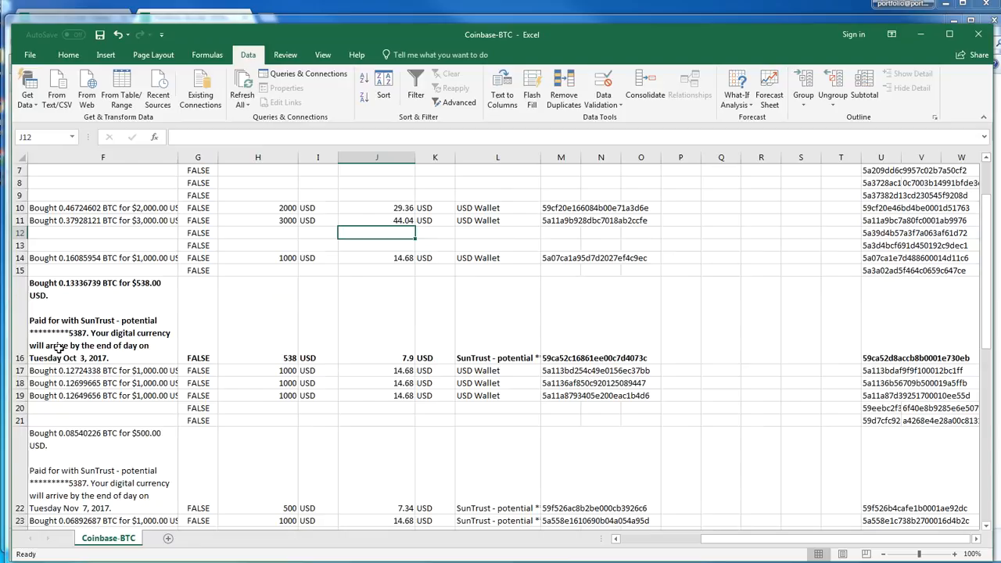
Make the rows of the $500 and $1,000 SunTrust-funded BTC purchases, rows 22 and 23, bold
{"action": "left_click", "coordinate": [17, 339]}
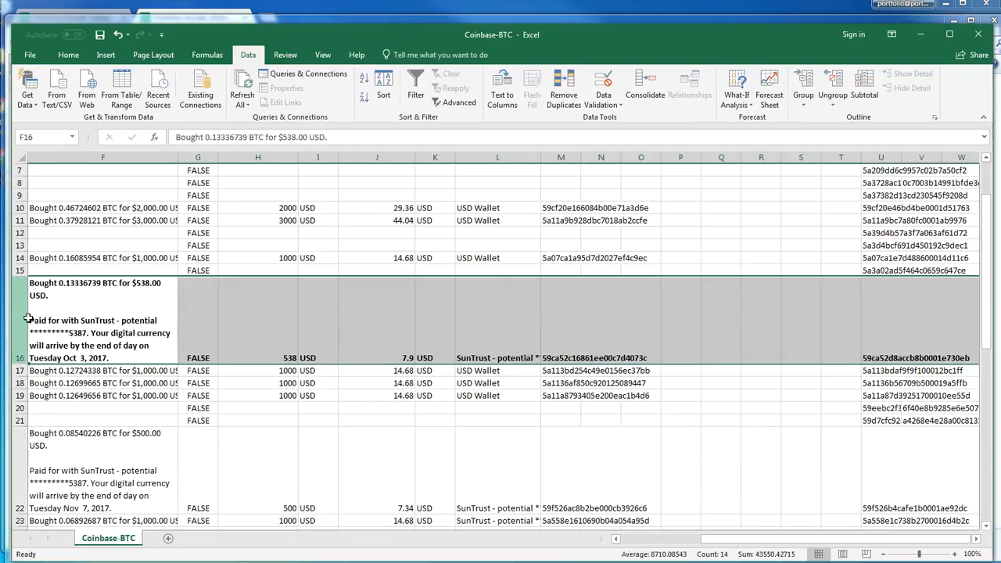
{"action": "scroll", "coordinate": [114, 349], "scroll_direction": "down", "scroll_amount": 3}
{"action": "scroll", "coordinate": [115, 349], "scroll_direction": "up", "scroll_amount": 1}
{"action": "scroll", "coordinate": [102, 354], "scroll_direction": "up", "scroll_amount": 2}
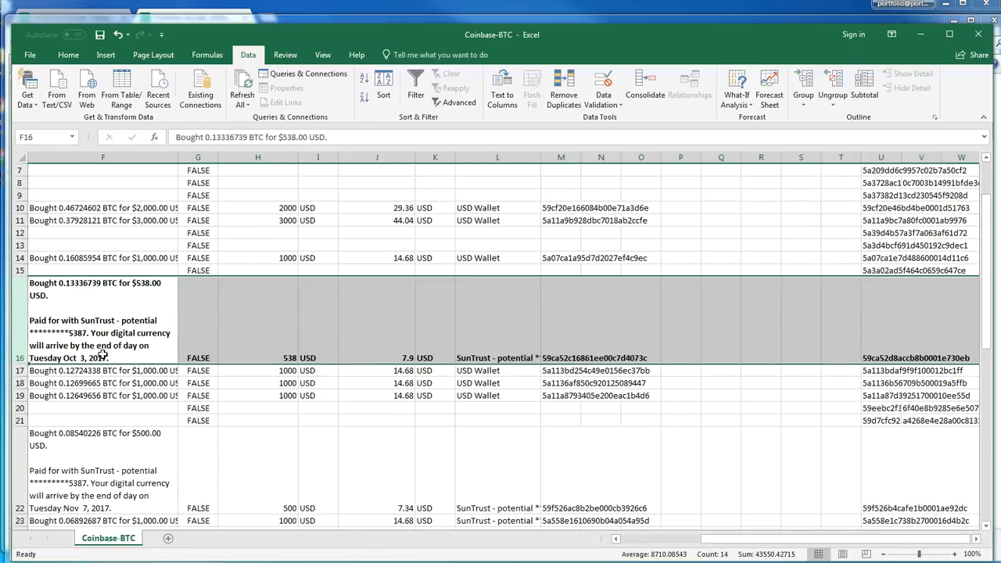
{"action": "scroll", "coordinate": [68, 472], "scroll_direction": "down", "scroll_amount": 2}
{"action": "left_click", "coordinate": [20, 421]}
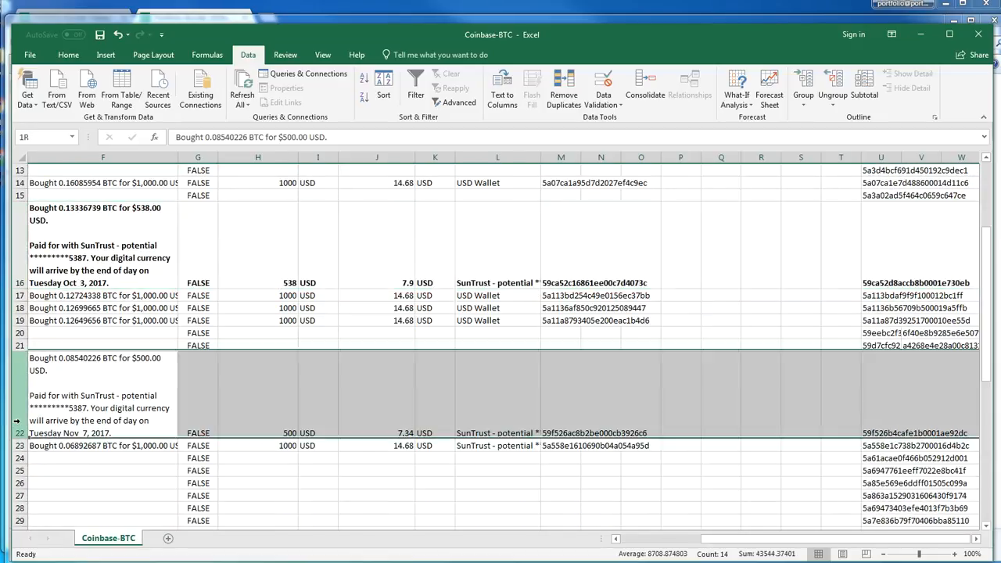
{"action": "left_click", "coordinate": [23, 445]}
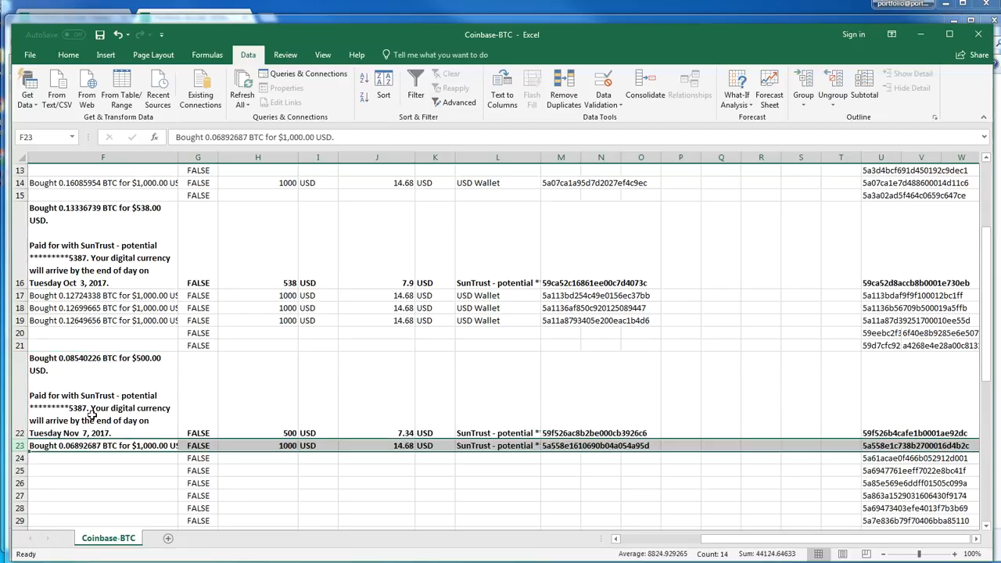
{"action": "left_click", "coordinate": [138, 391]}
{"action": "scroll", "coordinate": [137, 388], "scroll_direction": "up", "scroll_amount": 4}
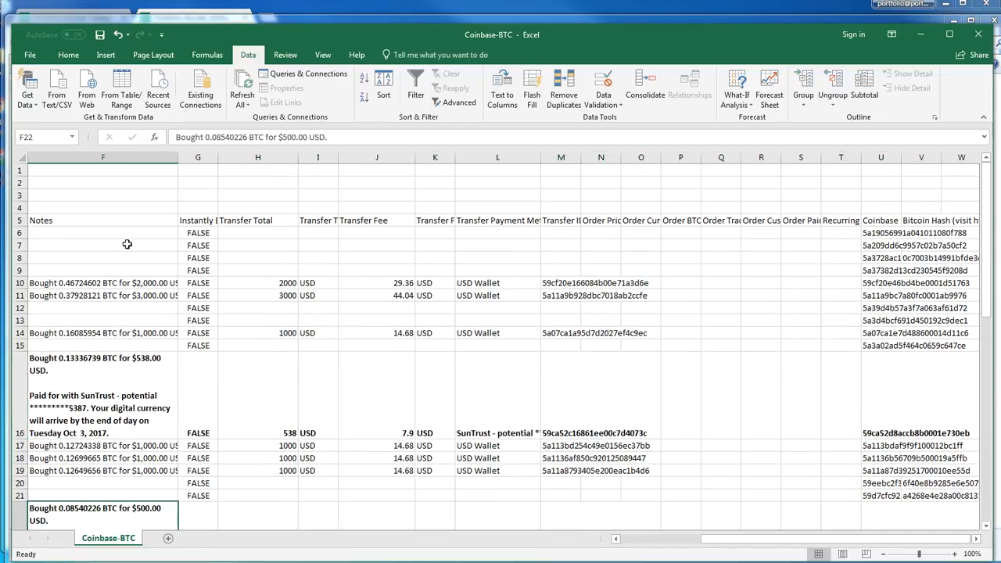
Insert three blank rows between the header row and the first BTC transaction
{"action": "left_click", "coordinate": [117, 234]}
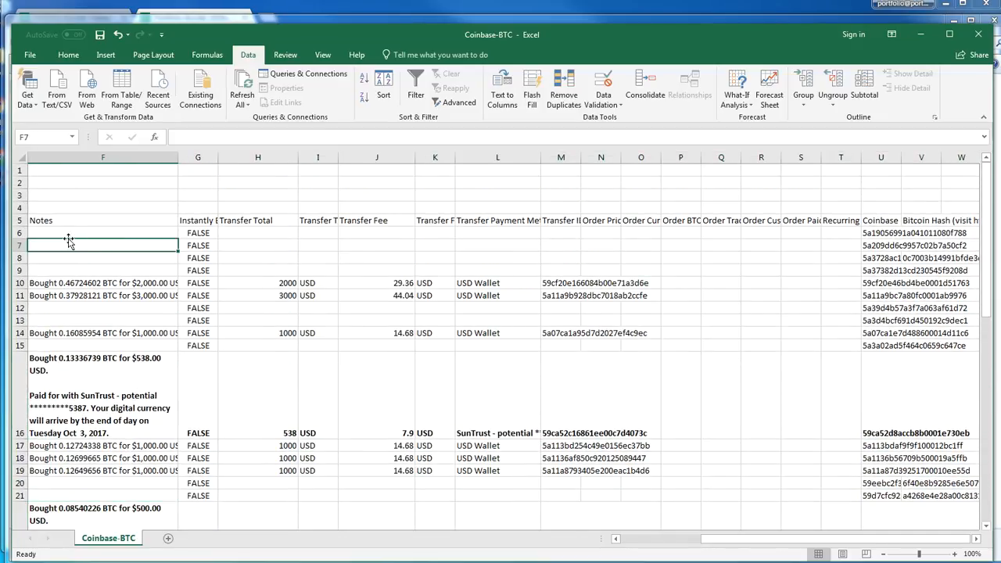
{"action": "left_click", "coordinate": [19, 234]}
{"action": "right_click", "coordinate": [23, 236]}
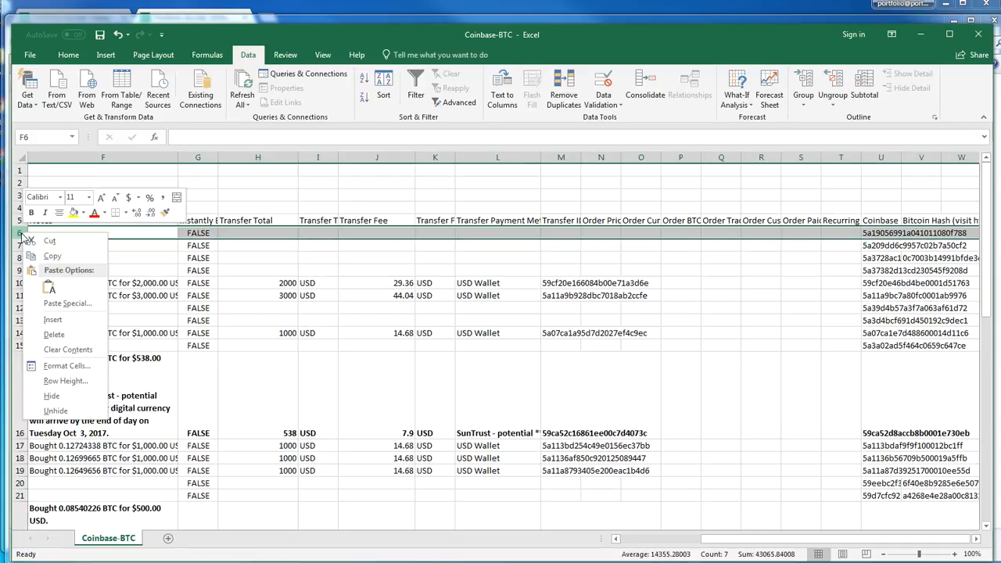
{"action": "left_click", "coordinate": [53, 319]}
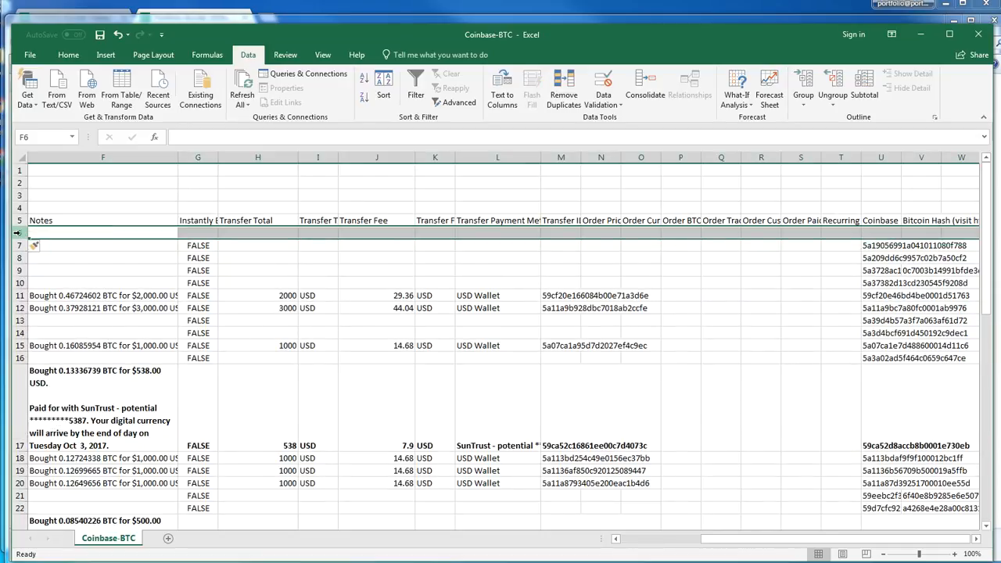
{"action": "right_click", "coordinate": [17, 234]}
{"action": "left_click", "coordinate": [45, 319]}
{"action": "right_click", "coordinate": [19, 233]}
{"action": "left_click", "coordinate": [70, 325]}
Move the bold $538 SunTrust purchase of 9/26/2017 from row 19 into the first blank row, row 6
{"action": "left_click", "coordinate": [228, 342]}
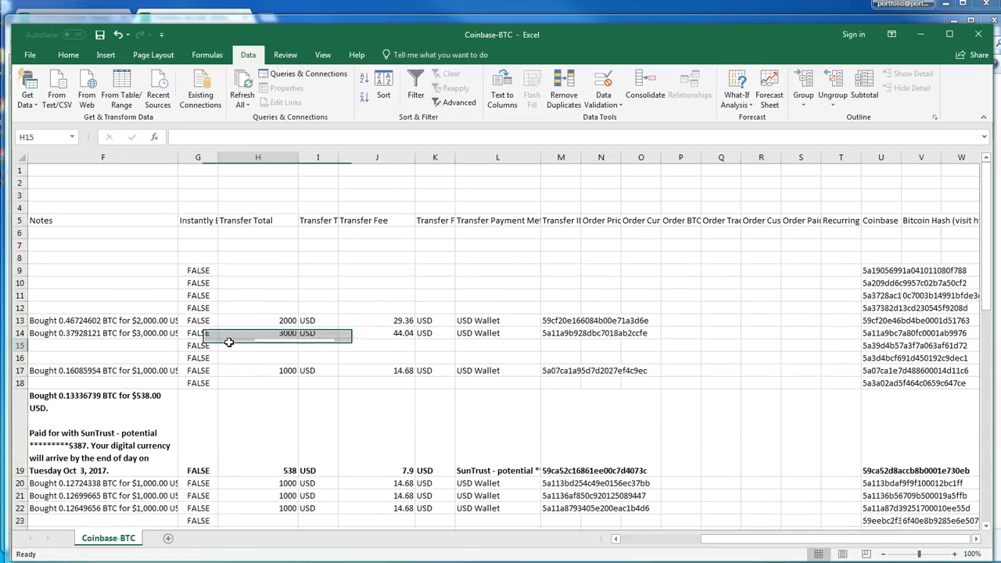
{"action": "key", "text": "Down"}
{"action": "key", "text": "Down"}
{"action": "key", "text": "Down"}
{"action": "key", "text": "Down"}
{"action": "key", "text": "Down"}
{"action": "key", "text": "Down"}
{"action": "key", "text": "Down"}
{"action": "key", "text": "Down"}
{"action": "key", "text": "Down"}
{"action": "key", "text": "Down"}
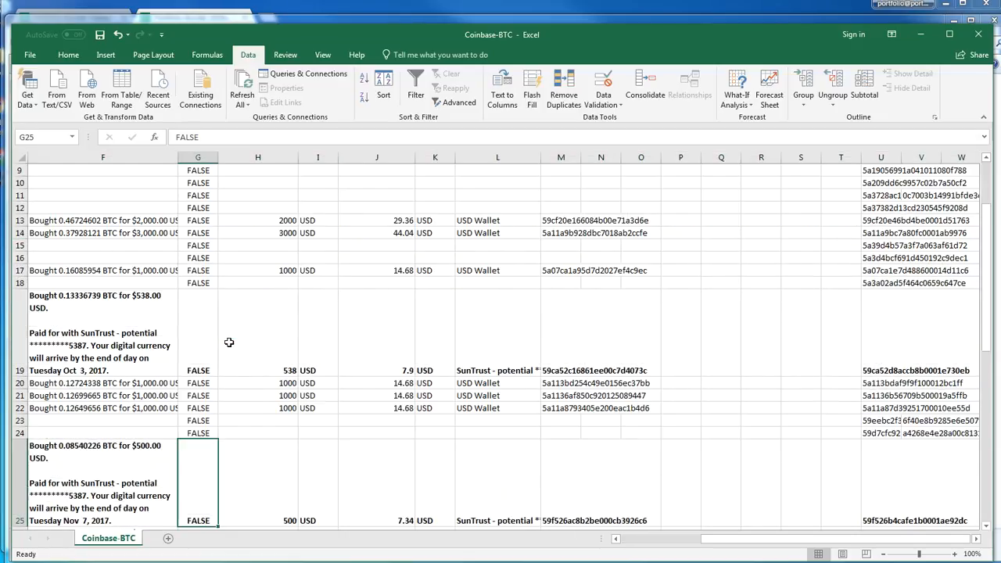
{"action": "key", "text": "Home"}
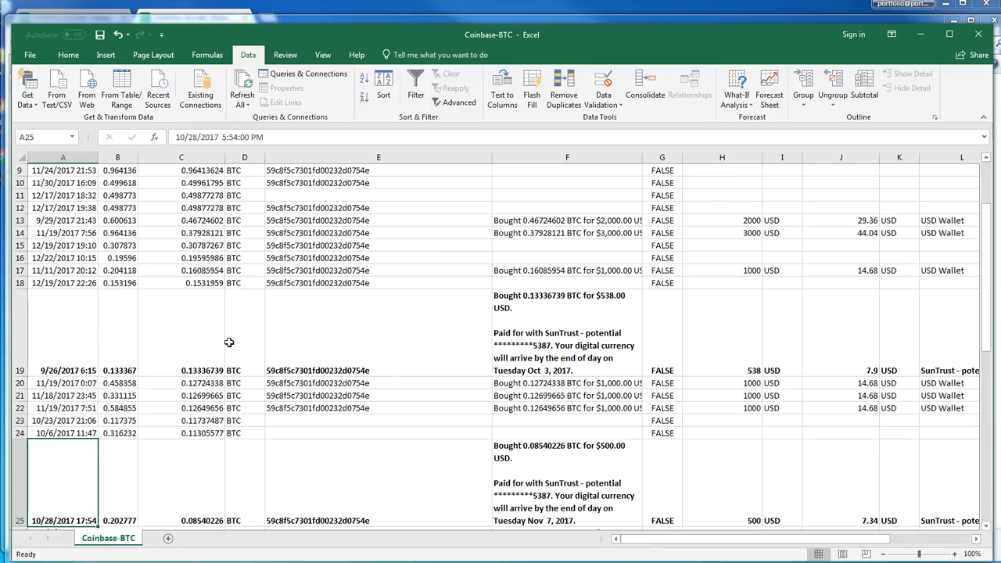
{"action": "scroll", "coordinate": [218, 336], "scroll_direction": "up", "scroll_amount": 3}
{"action": "scroll", "coordinate": [218, 336], "scroll_direction": "down", "scroll_amount": 3}
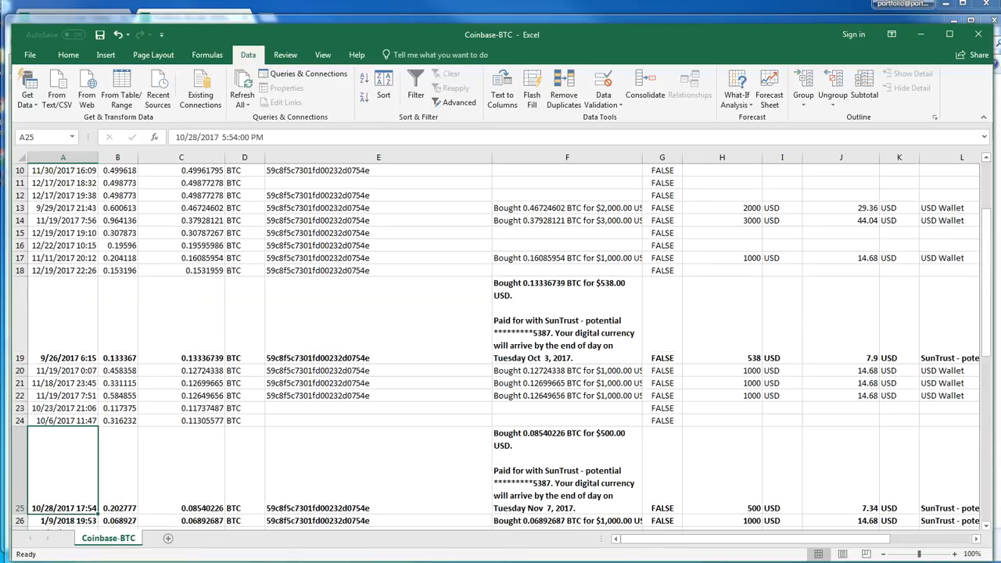
{"action": "left_click", "coordinate": [17, 336]}
{"action": "key", "text": "ctrl+c"}
{"action": "scroll", "coordinate": [19, 337], "scroll_direction": "up", "scroll_amount": 3}
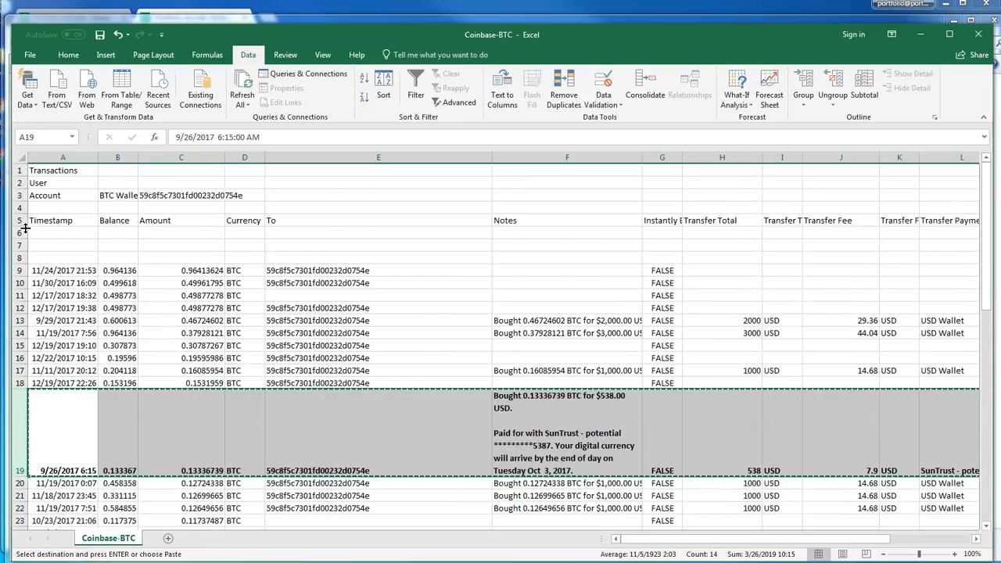
{"action": "left_click", "coordinate": [21, 233]}
{"action": "key", "text": "Return"}
Move the bold $500 SunTrust purchase of 10/28/2017 from row 25 into blank row 7
{"action": "scroll", "coordinate": [105, 319], "scroll_direction": "down", "scroll_amount": 4}
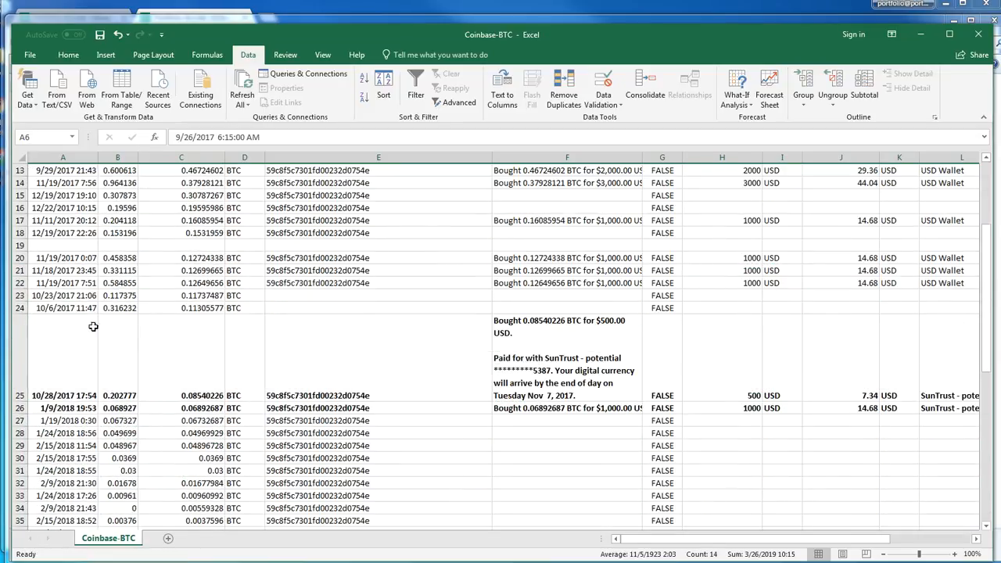
{"action": "left_click", "coordinate": [19, 378]}
{"action": "key", "text": "ctrl+x"}
{"action": "scroll", "coordinate": [40, 323], "scroll_direction": "up", "scroll_amount": 4}
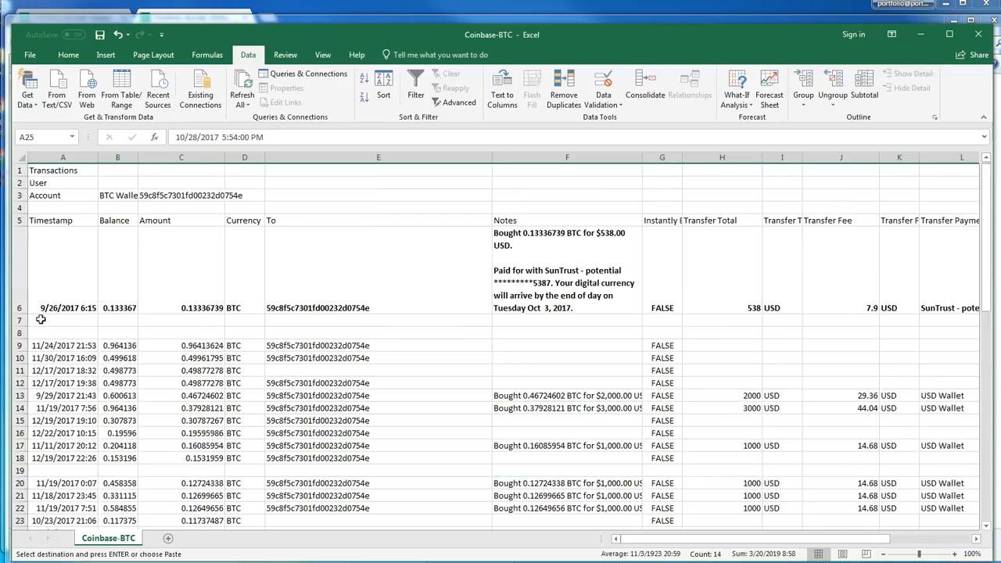
{"action": "left_click", "coordinate": [20, 320]}
{"action": "key", "text": "Return"}
Move the bold $1,000 SunTrust purchase of 1/9/2018 from row 26 into blank row 8
{"action": "scroll", "coordinate": [23, 313], "scroll_direction": "down", "scroll_amount": 8}
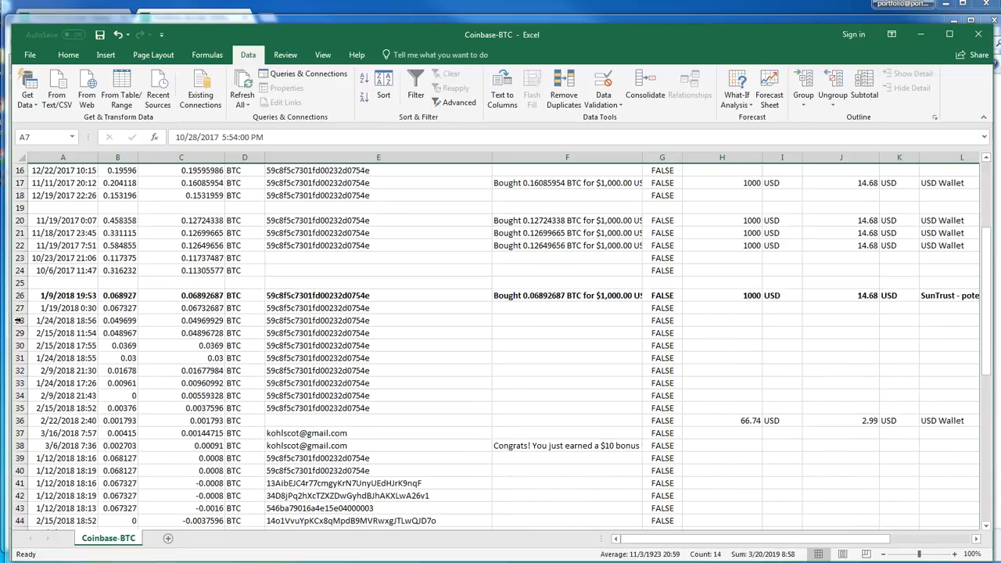
{"action": "left_click", "coordinate": [22, 183]}
{"action": "key", "text": "ctrl+x"}
{"action": "scroll", "coordinate": [95, 298], "scroll_direction": "up", "scroll_amount": 4}
{"action": "scroll", "coordinate": [96, 298], "scroll_direction": "up", "scroll_amount": 4}
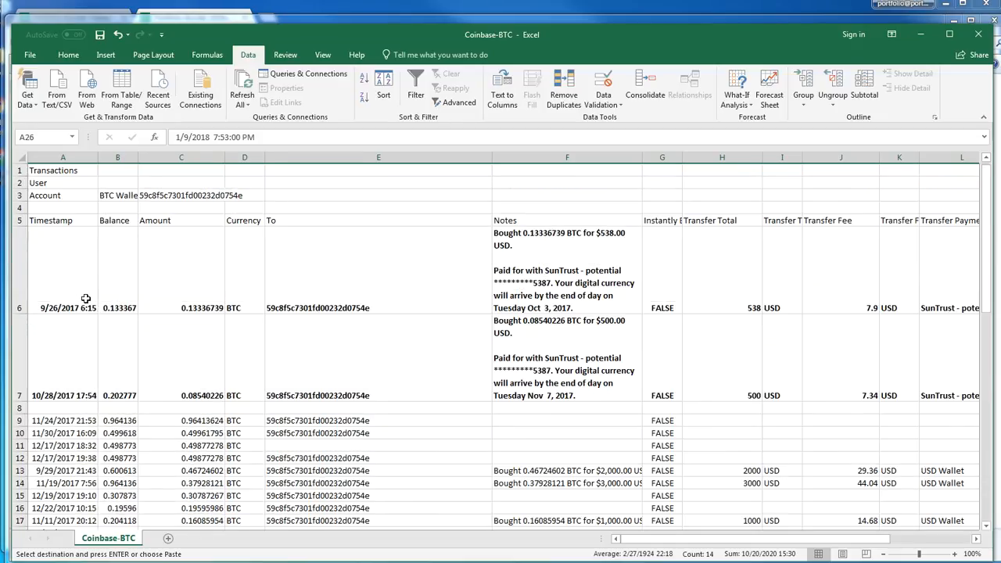
{"action": "left_click", "coordinate": [18, 408]}
{"action": "key", "text": "Return"}
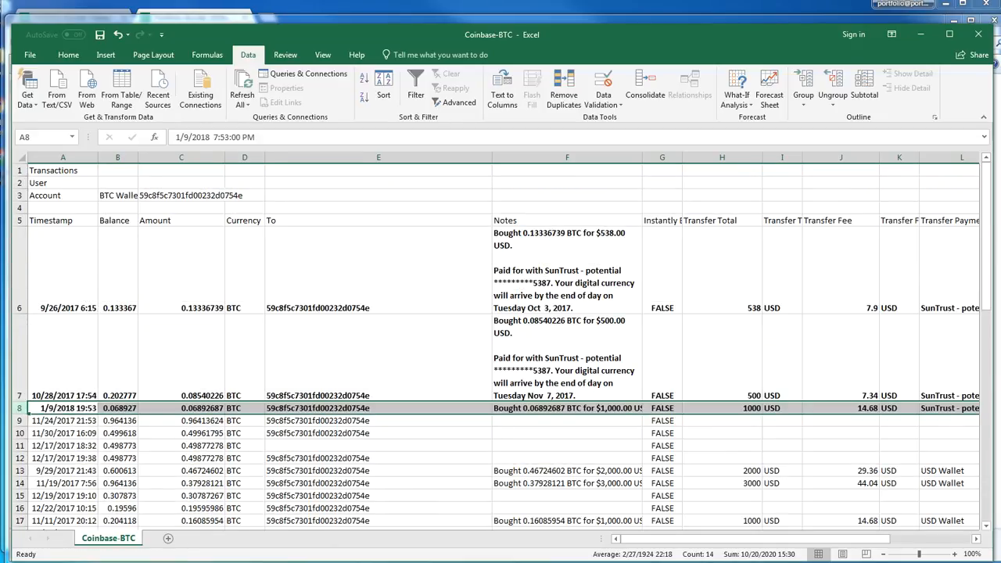
Narrow the To, Transfer Total and Transfer Fee columns of the BTC report
{"action": "left_click", "coordinate": [476, 157]}
{"action": "left_click_drag", "start_coordinate": [493, 157], "coordinate": [474, 157]}
{"action": "left_click_drag", "start_coordinate": [333, 175], "coordinate": [313, 175]}
{"action": "left_click_drag", "start_coordinate": [582, 162], "coordinate": [545, 162]}
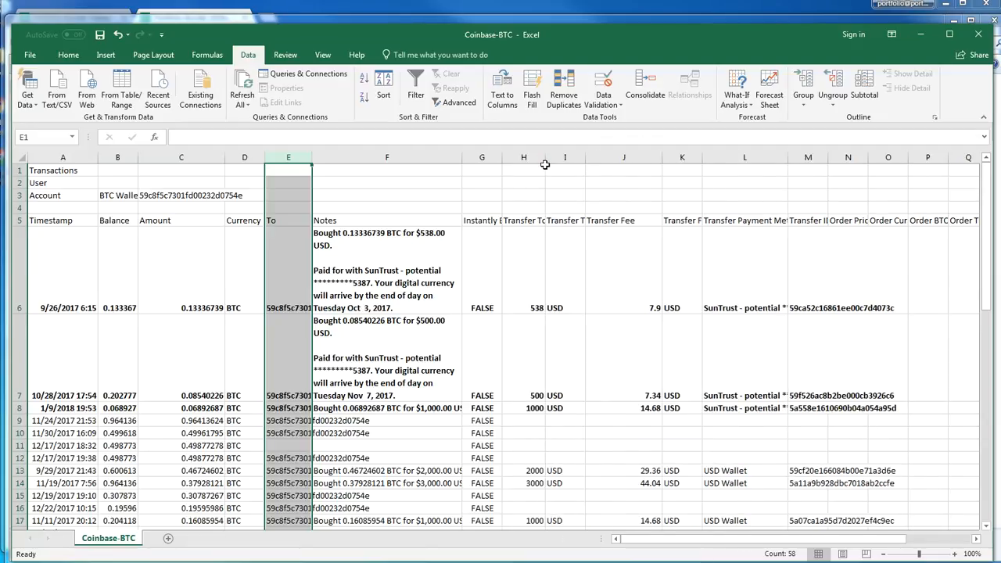
{"action": "left_click", "coordinate": [668, 157]}
{"action": "left_click", "coordinate": [644, 157]}
{"action": "left_click_drag", "start_coordinate": [661, 158], "coordinate": [621, 161]}
{"action": "left_click", "coordinate": [638, 421]}
{"action": "left_click", "coordinate": [591, 422]}
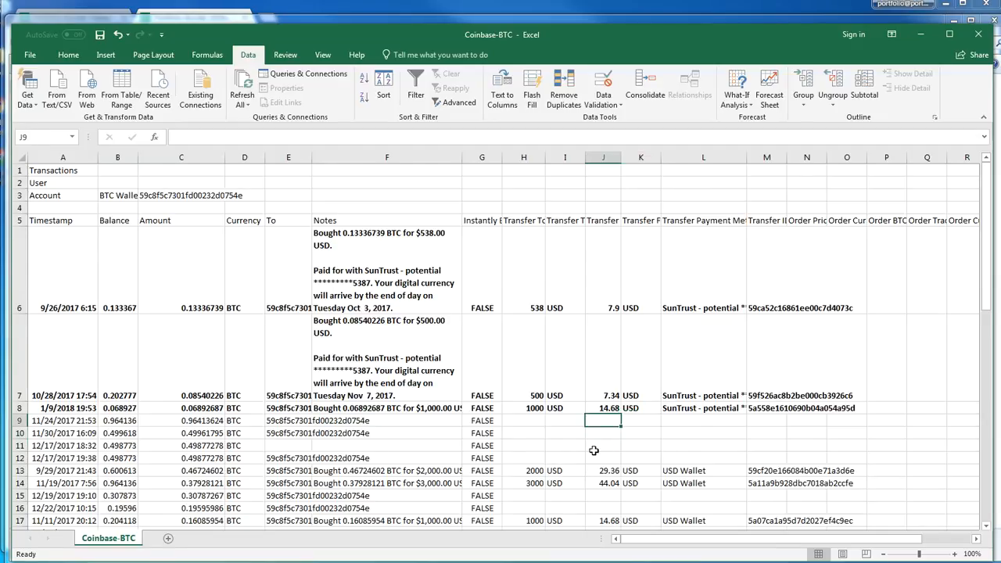
Switch to Portfolio Builder Editor, select the first Bitcoin row's Deposit Date, and stack its window above the Excel BTC report
{"action": "left_click", "coordinate": [218, 394]}
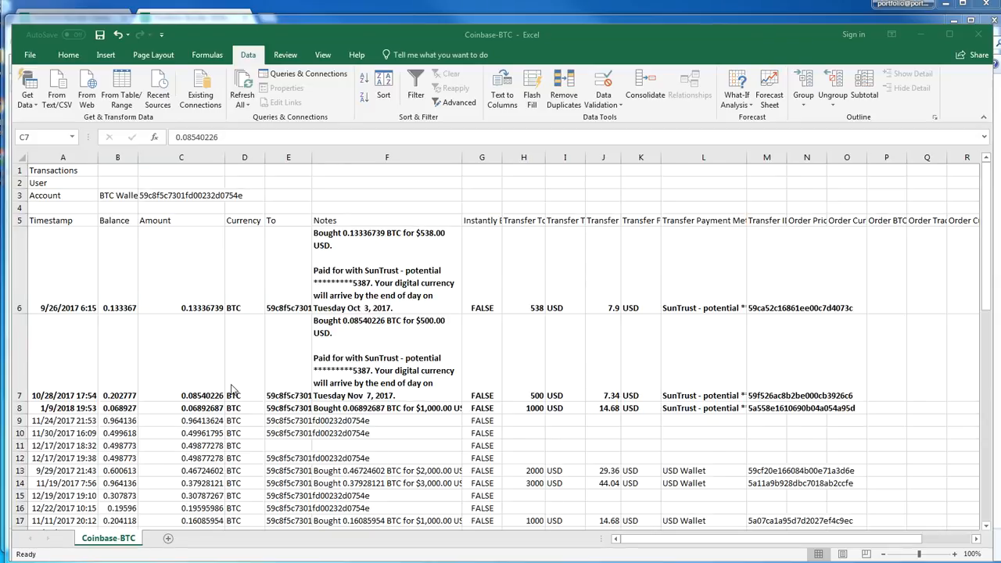
{"action": "key", "text": "alt+Tab"}
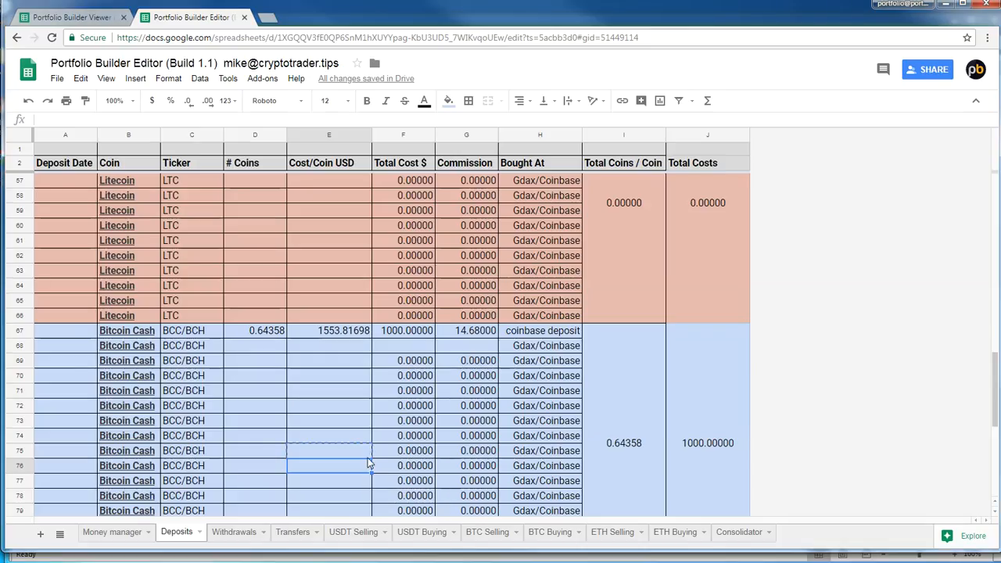
{"action": "left_click_drag", "start_coordinate": [368, 460], "coordinate": [365, 452]}
{"action": "scroll", "coordinate": [334, 336], "scroll_direction": "up", "scroll_amount": 3}
{"action": "scroll", "coordinate": [334, 347], "scroll_direction": "up", "scroll_amount": 10}
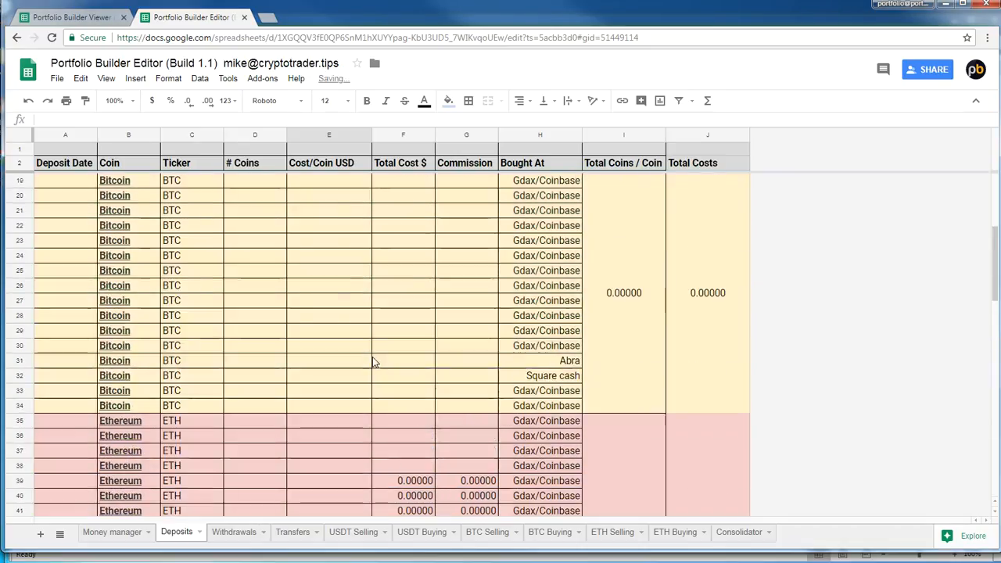
{"action": "left_click", "coordinate": [238, 410]}
{"action": "scroll", "coordinate": [242, 397], "scroll_direction": "down", "scroll_amount": 3}
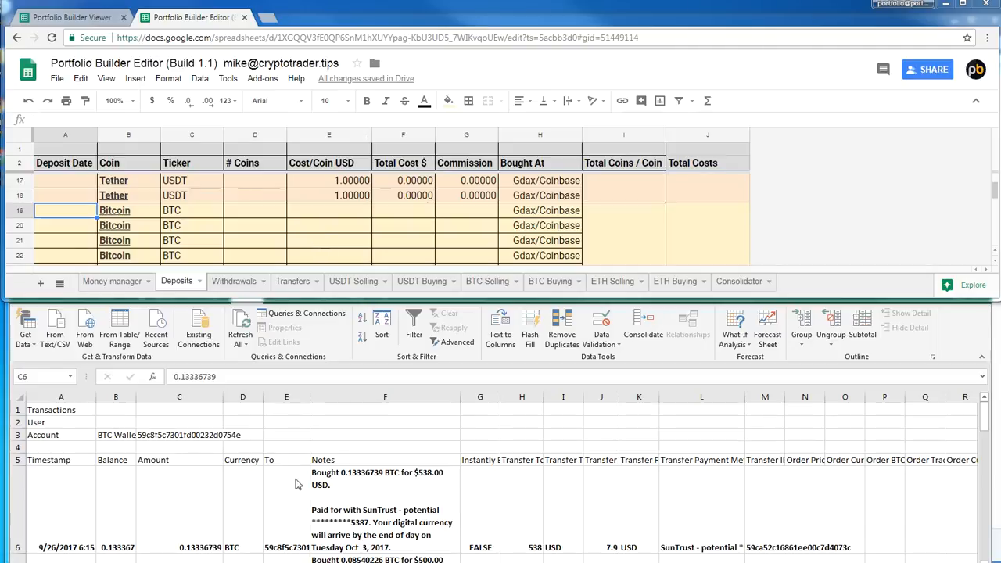
{"action": "right_click", "coordinate": [593, 562]}
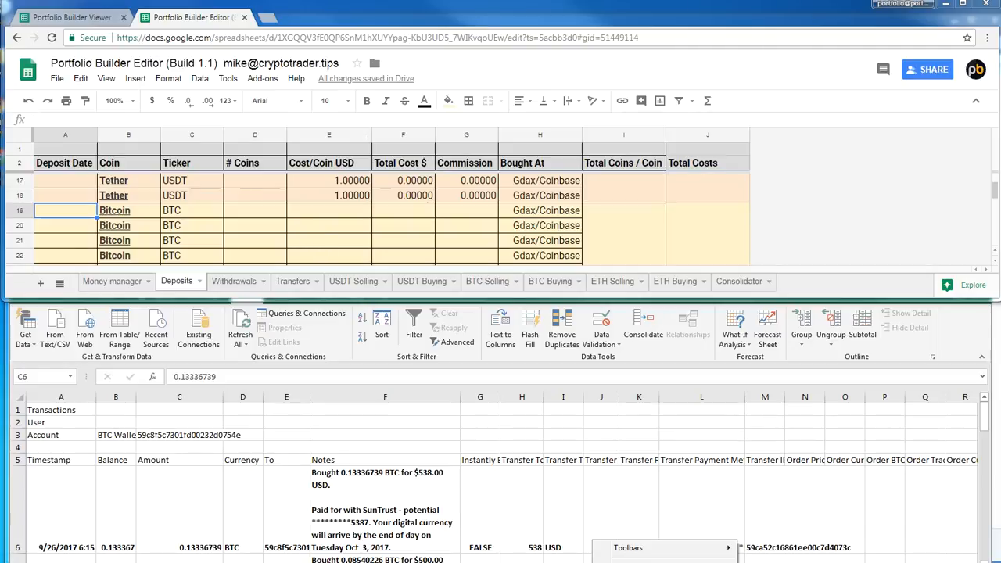
{"action": "left_click", "coordinate": [641, 562]}
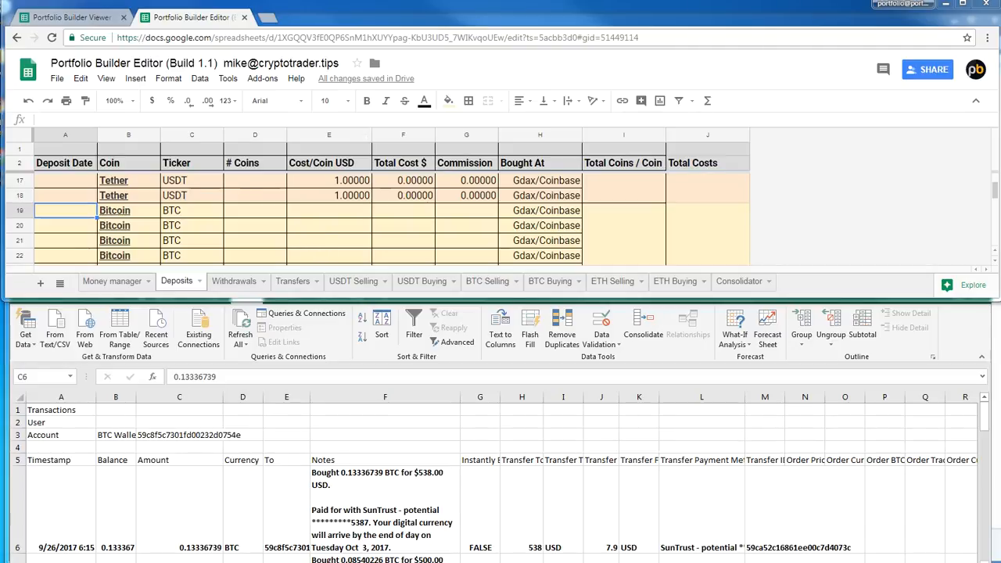
Copy the 9/26/2017 purchase's BTC amount into # Coins of the first Bitcoin deposit row as 0.1333673
{"action": "left_click", "coordinate": [185, 526]}
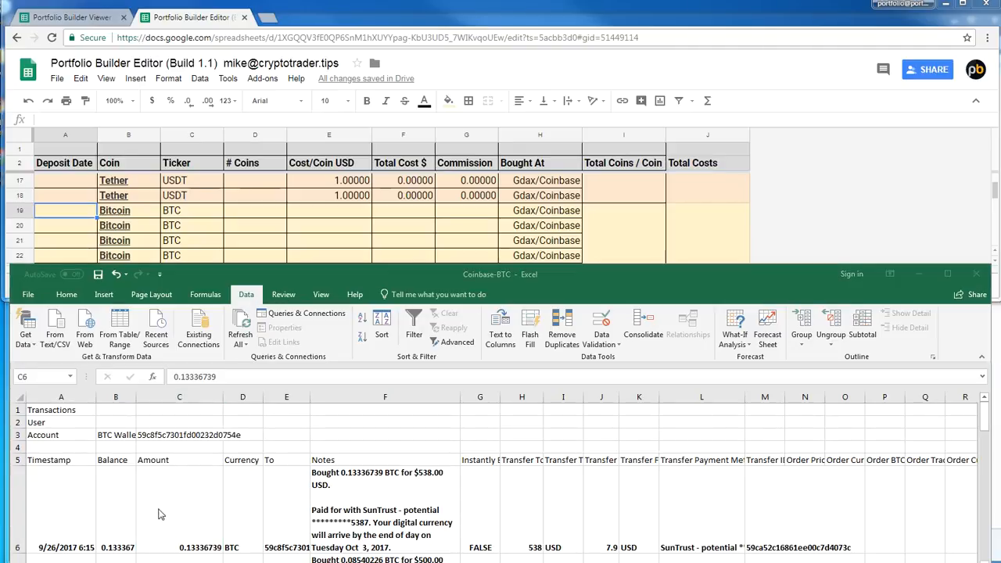
{"action": "double_click", "coordinate": [199, 531]}
{"action": "double_click", "coordinate": [215, 539]}
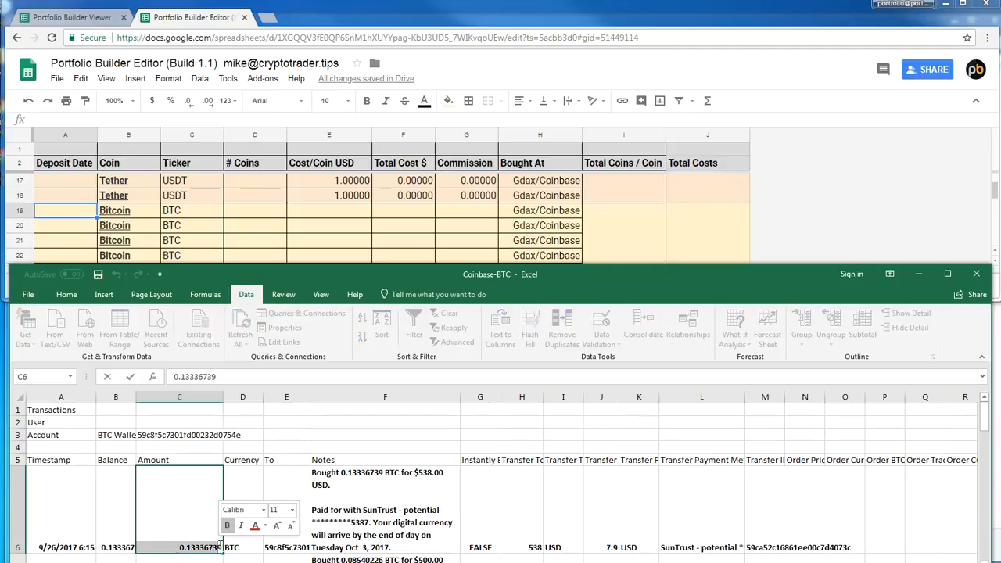
{"action": "left_click", "coordinate": [253, 213]}
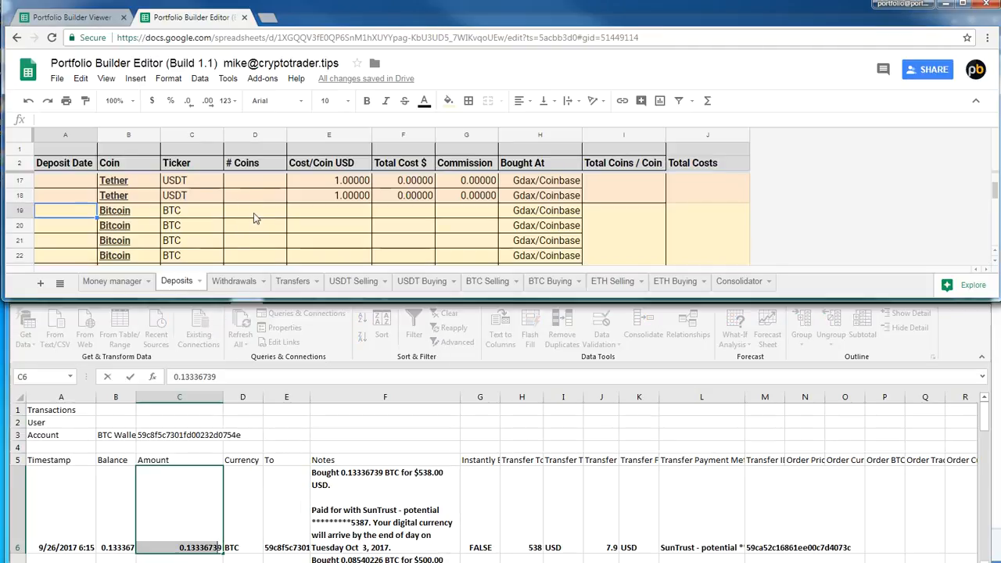
{"action": "key", "text": "ctrl+v"}
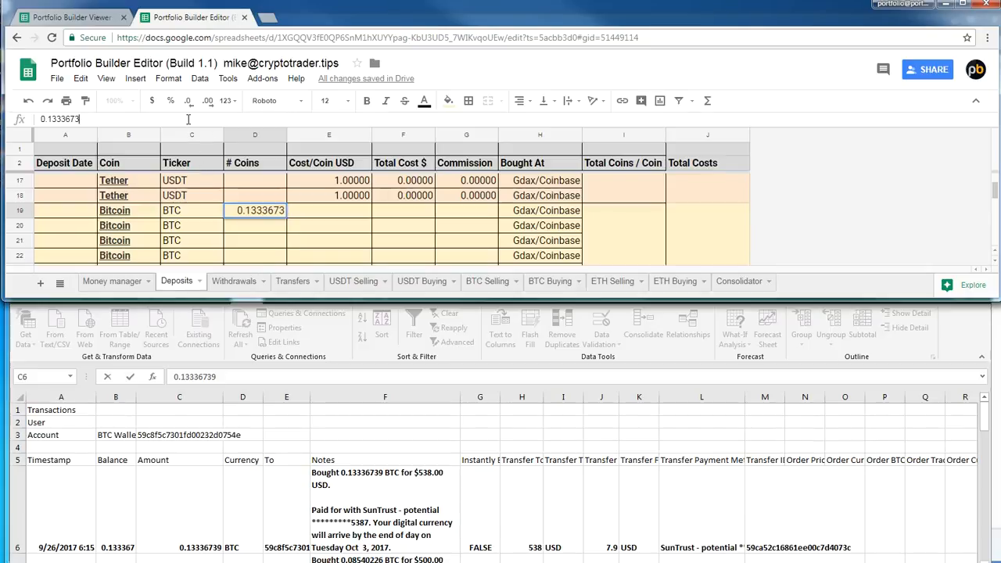
Copy the purchase's transfer total of 538 into Total Cost $ of the first Bitcoin deposit row
{"action": "left_click", "coordinate": [202, 538]}
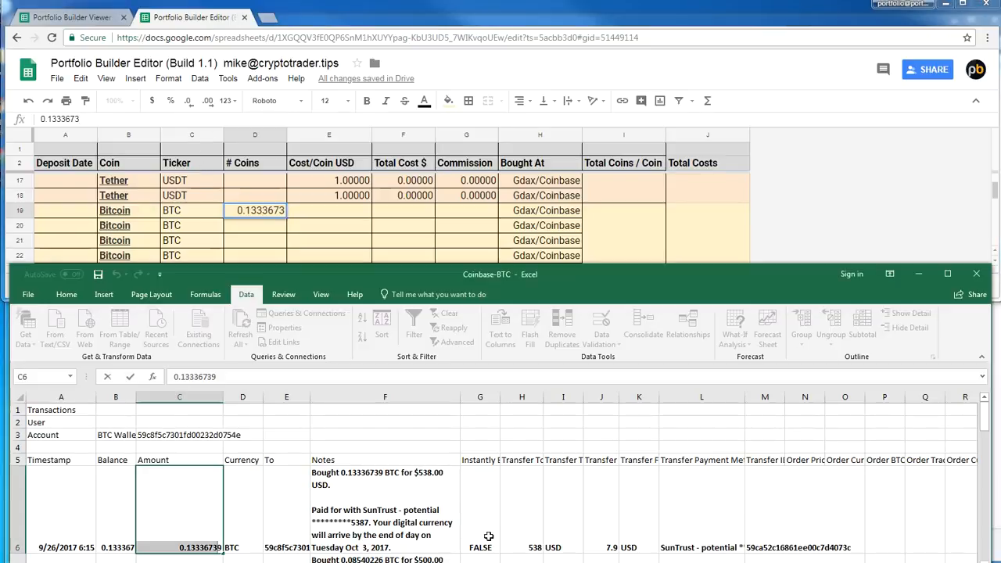
{"action": "left_click", "coordinate": [526, 535]}
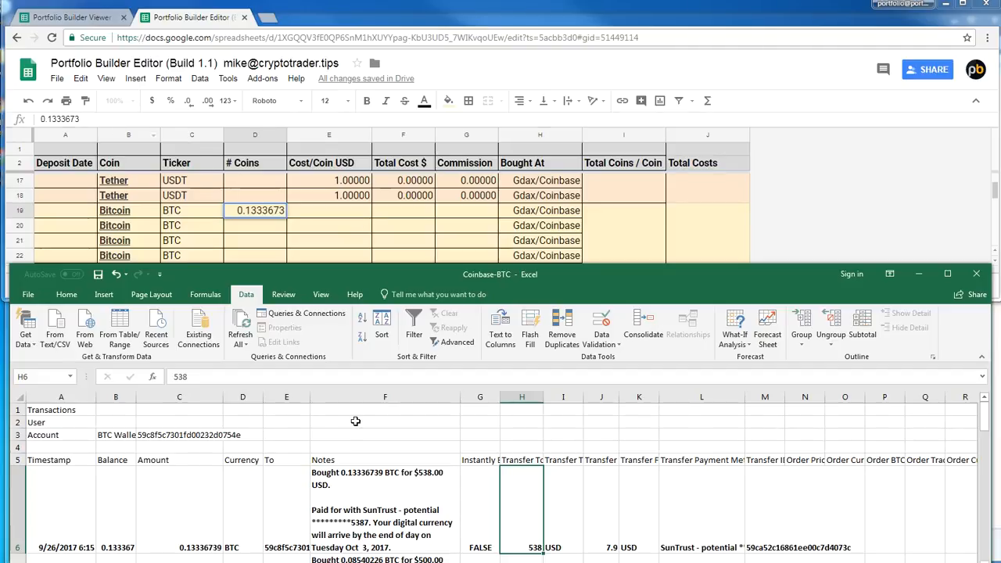
{"action": "key", "text": "ctrl+c"}
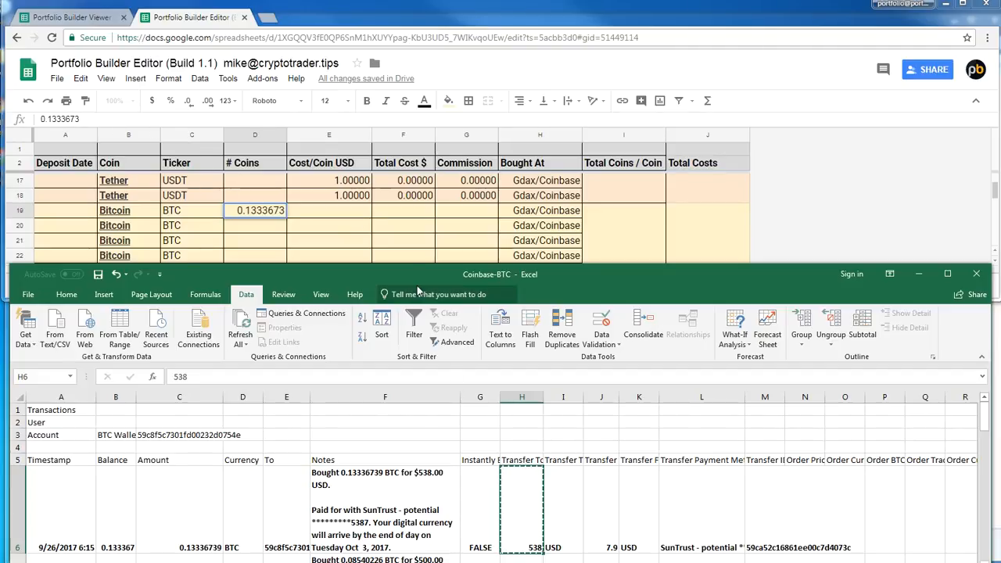
{"action": "double_click", "coordinate": [403, 199]}
{"action": "key", "text": "Return"}
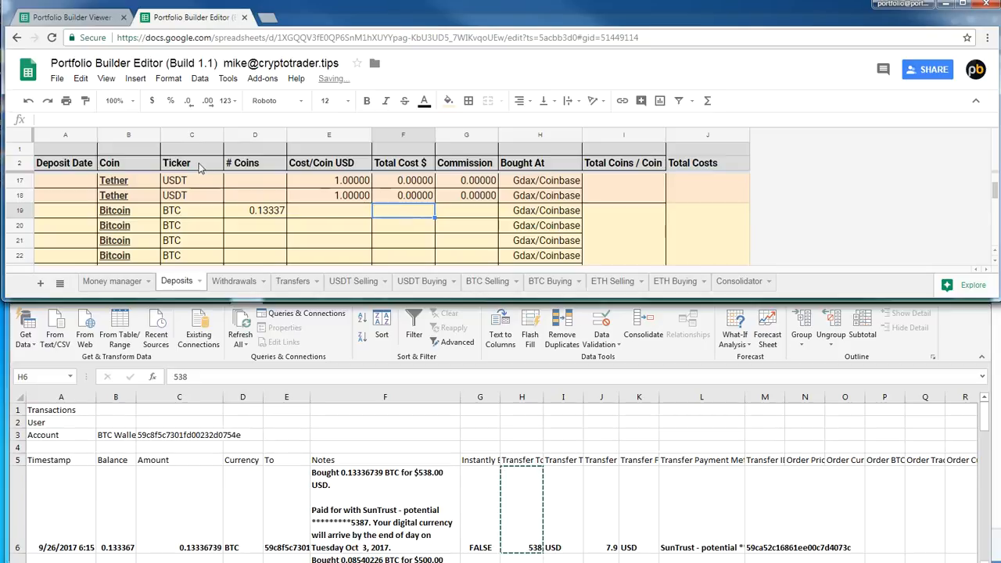
{"action": "key", "text": "ctrl+v"}
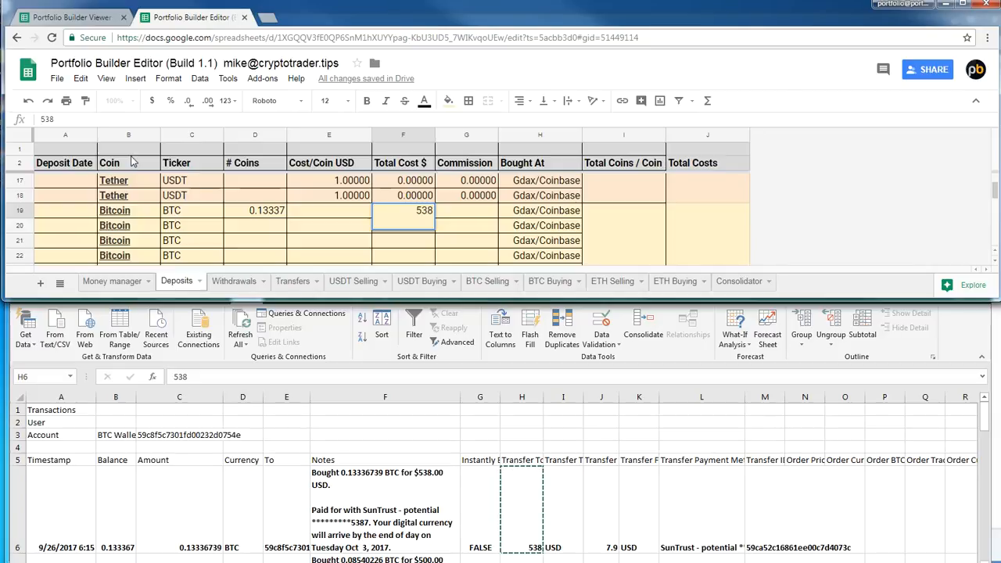
{"action": "key", "text": "Return"}
{"action": "key", "text": "Up"}
Copy the purchase's 7.9 transfer fee into Commission of the first Bitcoin deposit row
{"action": "key", "text": "Tab"}
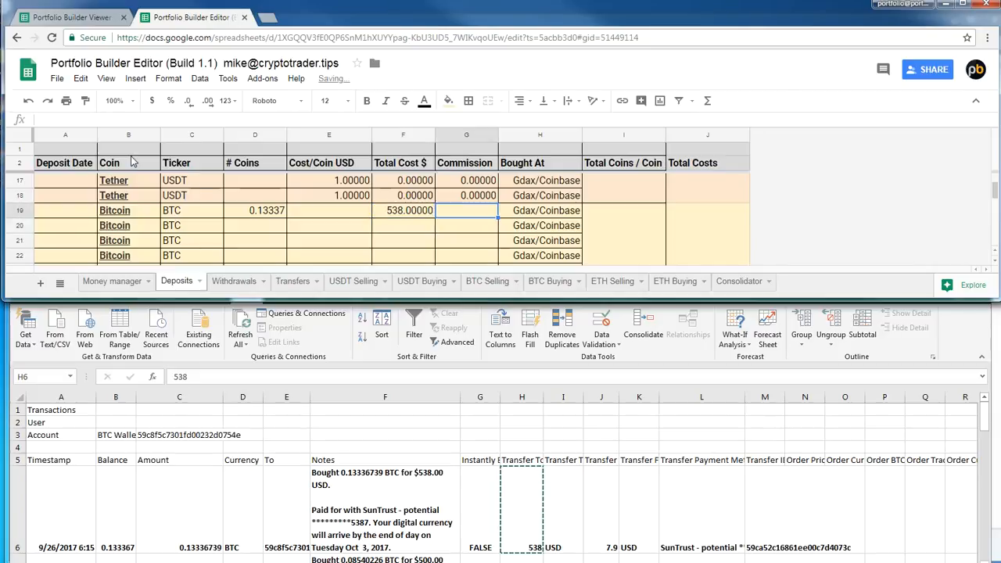
{"action": "key", "text": "alt+Tab"}
{"action": "left_click", "coordinate": [612, 529]}
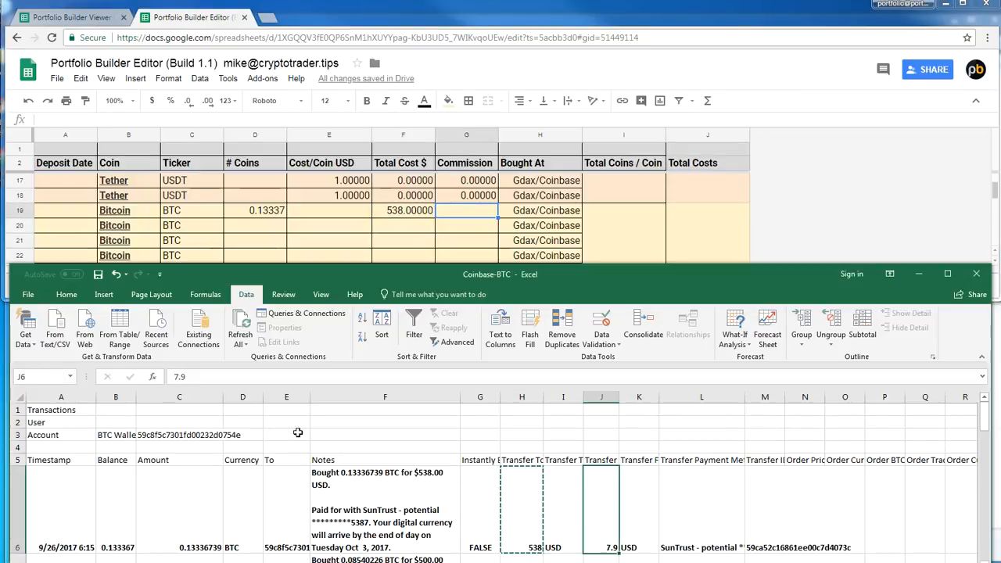
{"action": "double_click", "coordinate": [179, 377]}
{"action": "double_click", "coordinate": [453, 209]}
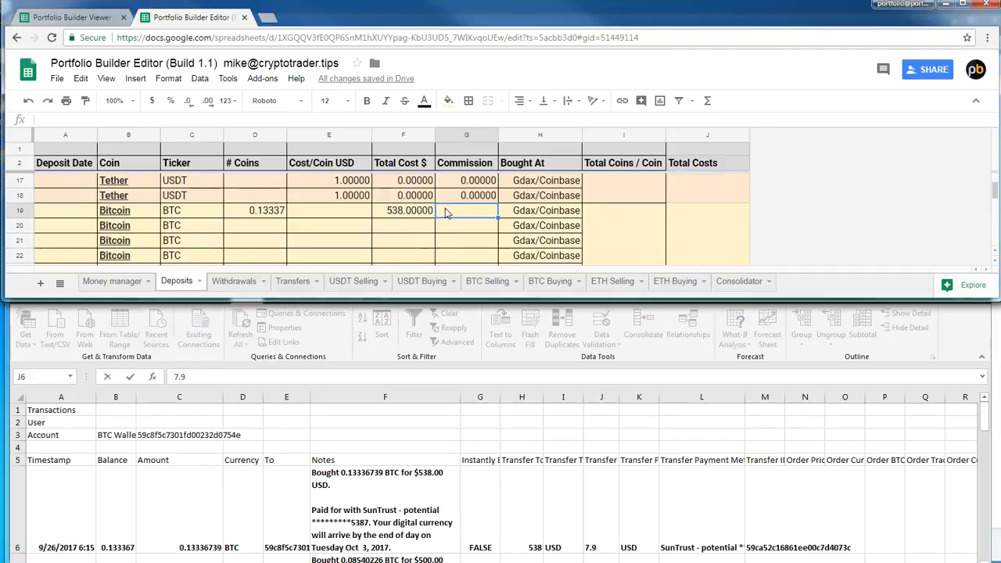
{"action": "left_click", "coordinate": [139, 122]}
{"action": "left_click", "coordinate": [310, 216]}
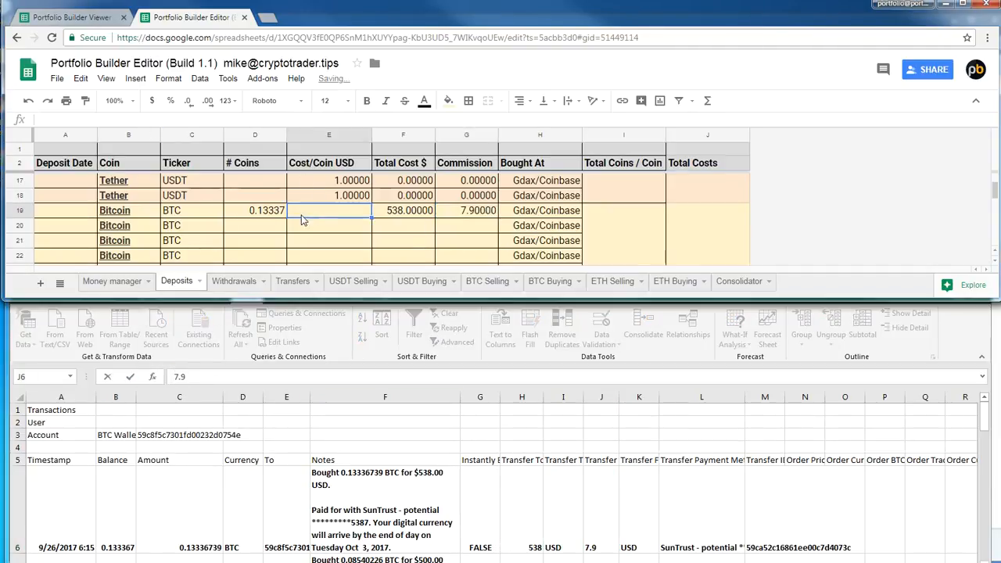
Copy the purchase's timestamp date into Deposit Date of the first Bitcoin row as 9/26/17
{"action": "left_click", "coordinate": [73, 215]}
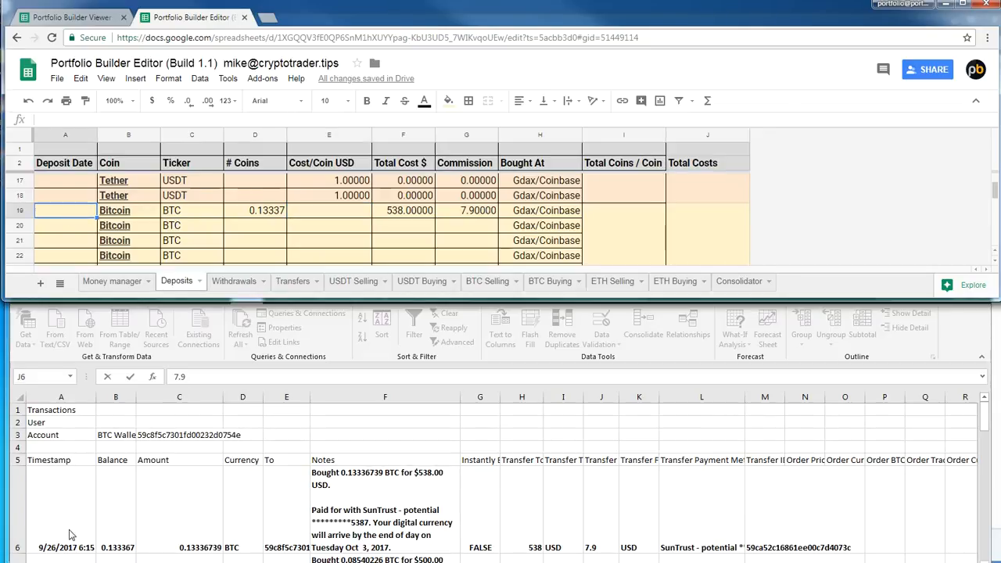
{"action": "left_click", "coordinate": [68, 535]}
{"action": "left_click", "coordinate": [69, 535]}
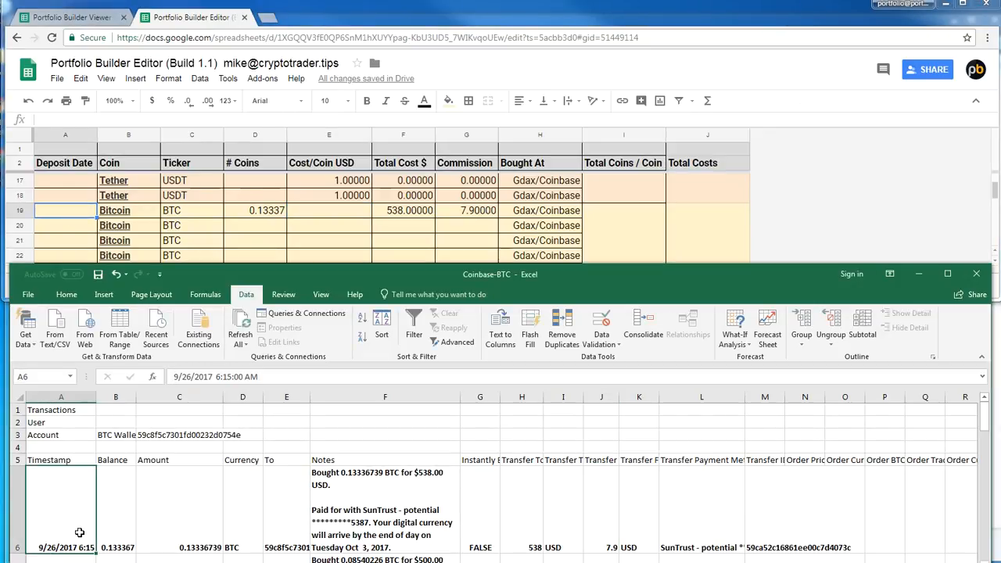
{"action": "double_click", "coordinate": [79, 532]}
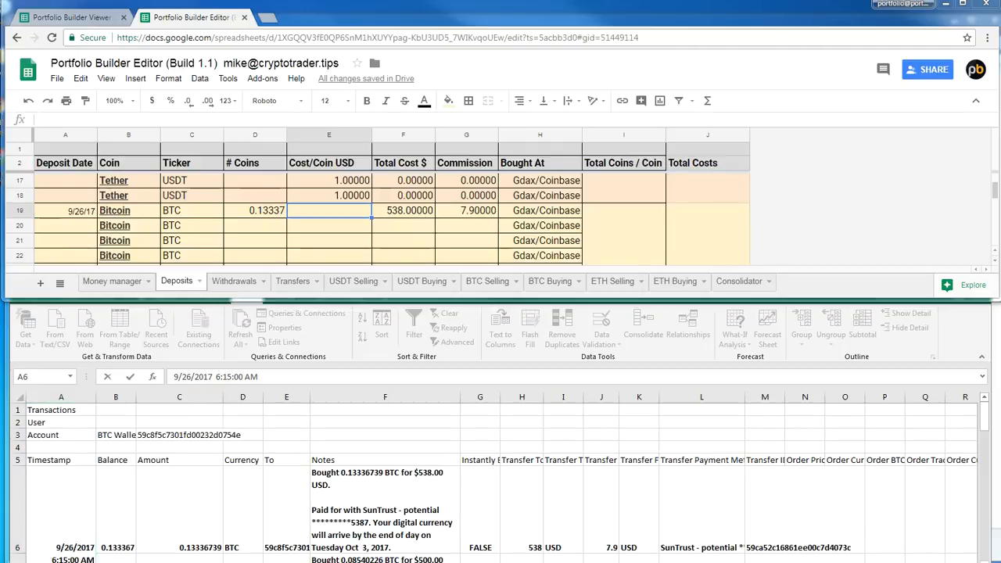
{"action": "left_click", "coordinate": [324, 225]}
{"action": "left_click", "coordinate": [346, 211]}
{"action": "type", "text": "="}
{"action": "left_click", "coordinate": [268, 211]}
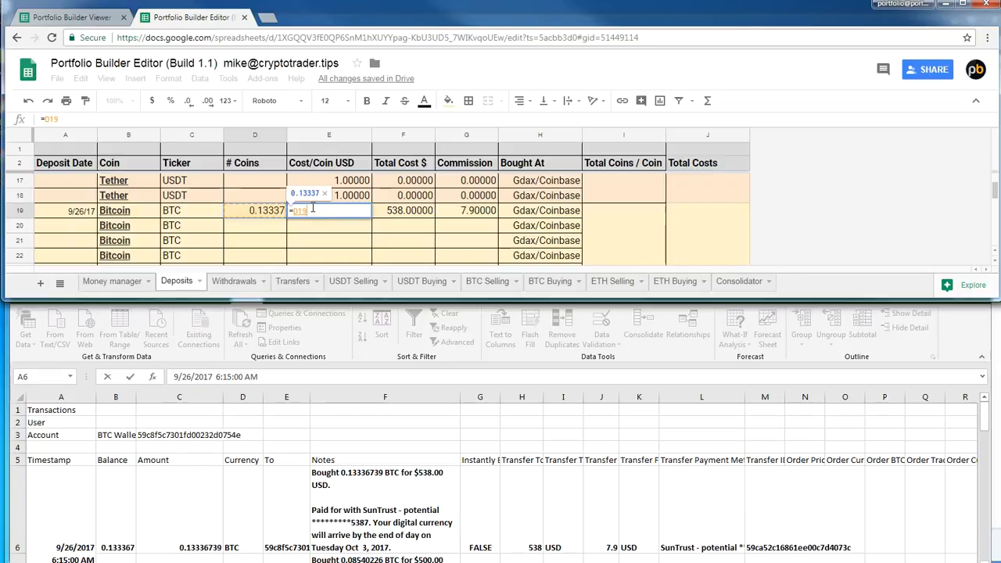
{"action": "left_click_drag", "start_coordinate": [319, 210], "coordinate": [144, 194]}
{"action": "key", "text": "BackSpace"}
Calculate Cost/Coin USD for the 9/26/17 Bitcoin deposit by dividing Total Cost $ by # Coins with =F19/D19
{"action": "type", "text": "="}
{"action": "left_click", "coordinate": [397, 211]}
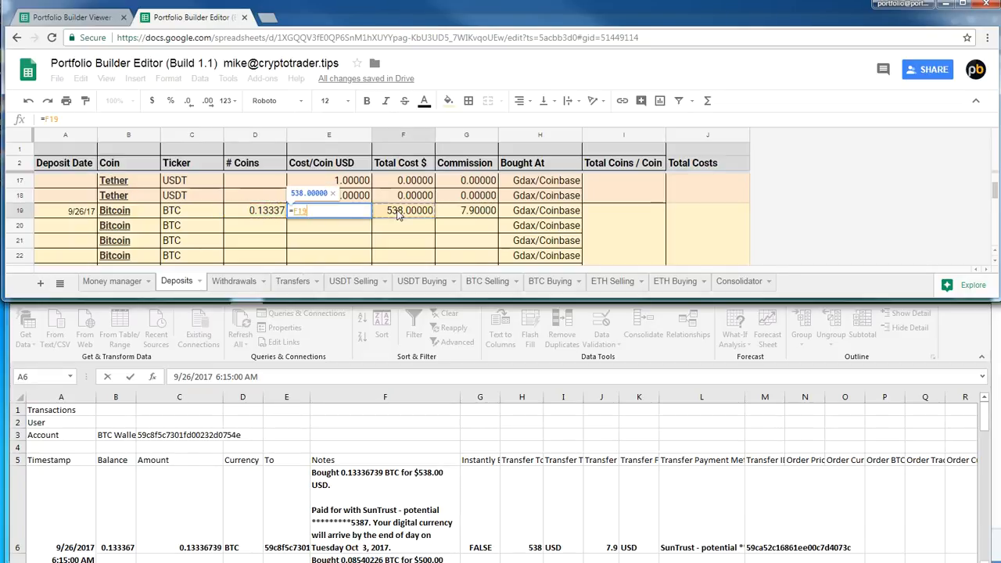
{"action": "type", "text": "/"}
{"action": "left_click", "coordinate": [263, 212]}
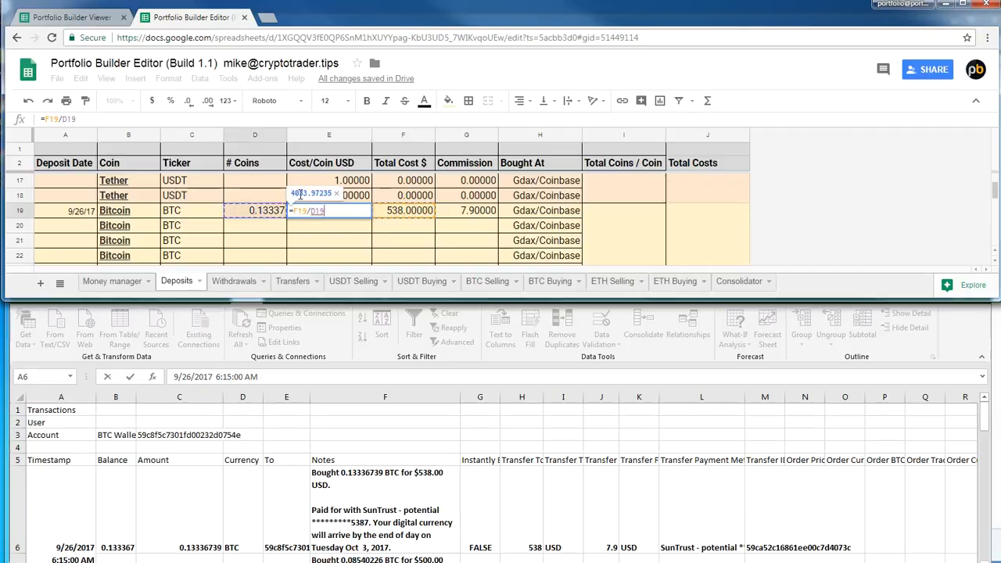
{"action": "key", "text": "Return"}
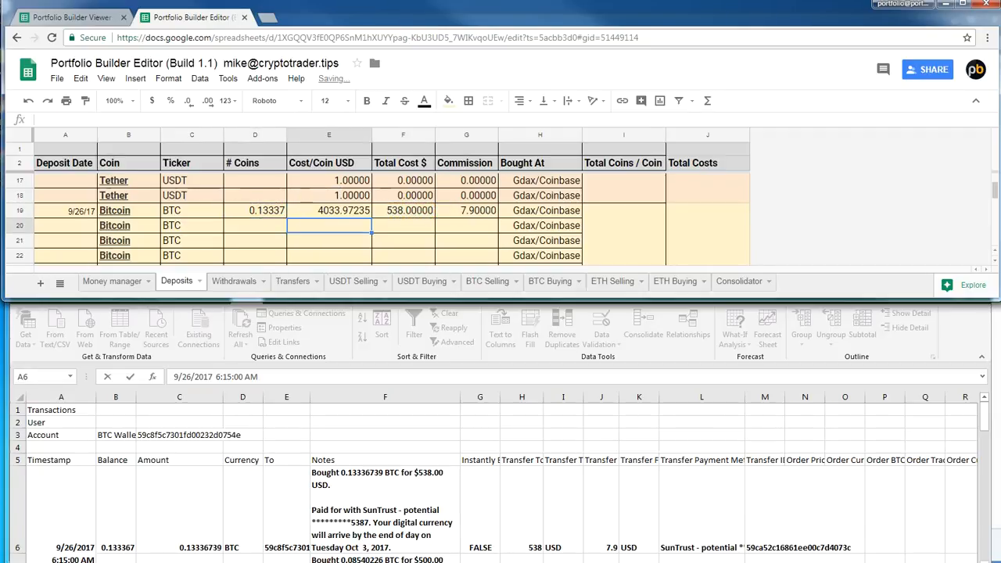
Fill the Cost/Coin USD formula from the 9/26/17 Bitcoin deposit down through the 10/28/17 and 1/9/18 rows
{"action": "left_click", "coordinate": [384, 558]}
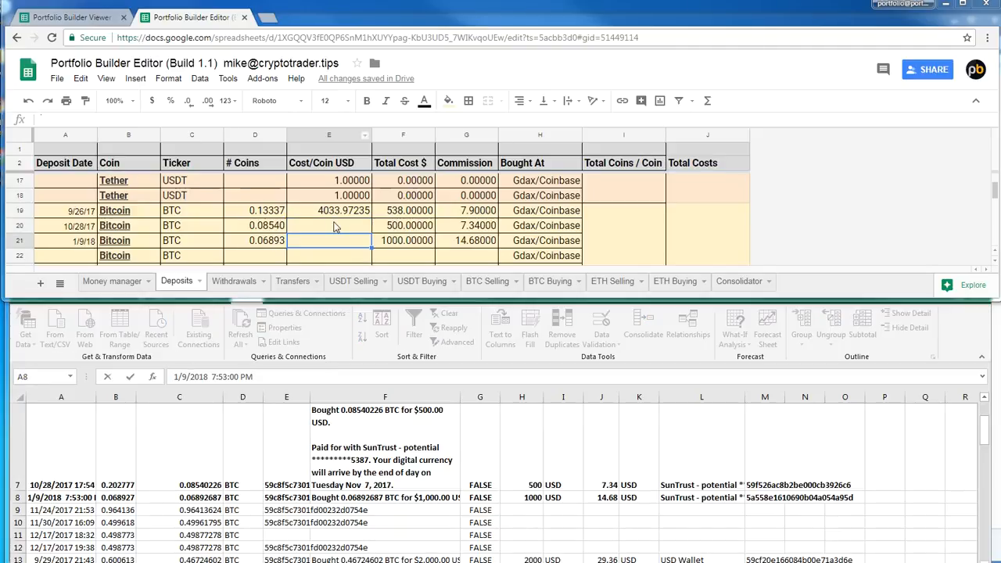
{"action": "left_click", "coordinate": [336, 223]}
{"action": "left_click", "coordinate": [350, 211]}
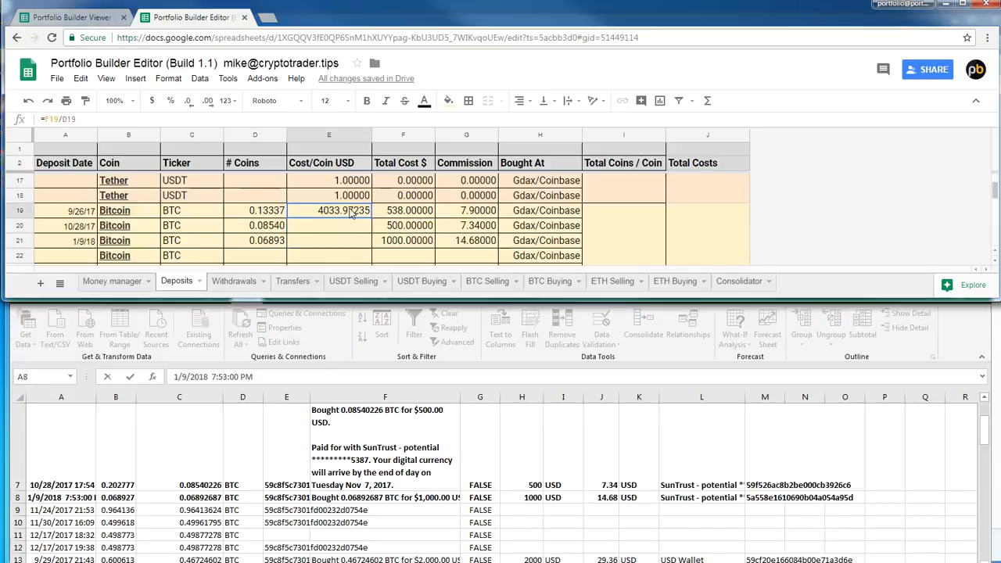
{"action": "left_click_drag", "start_coordinate": [372, 219], "coordinate": [372, 249]}
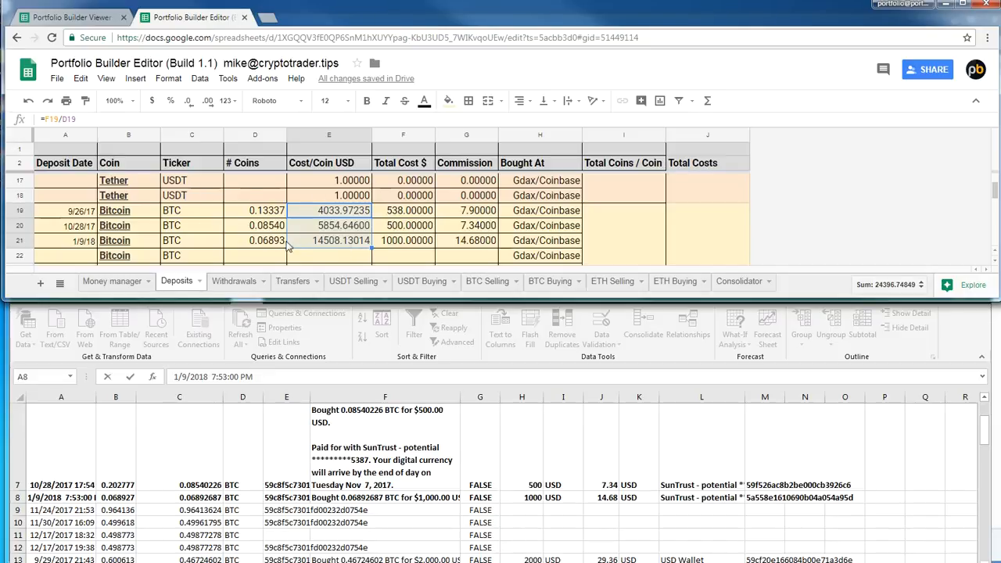
{"action": "left_click", "coordinate": [330, 213]}
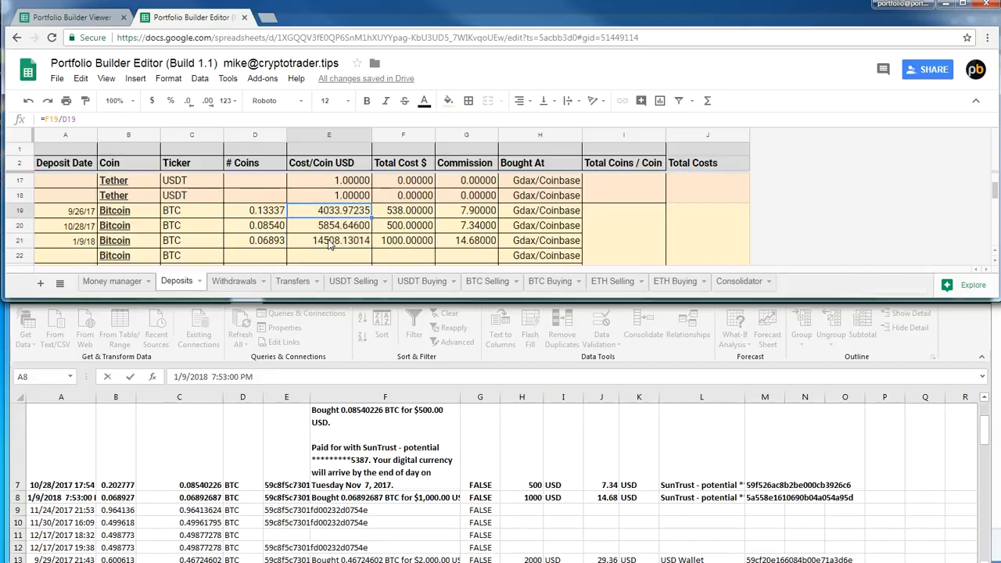
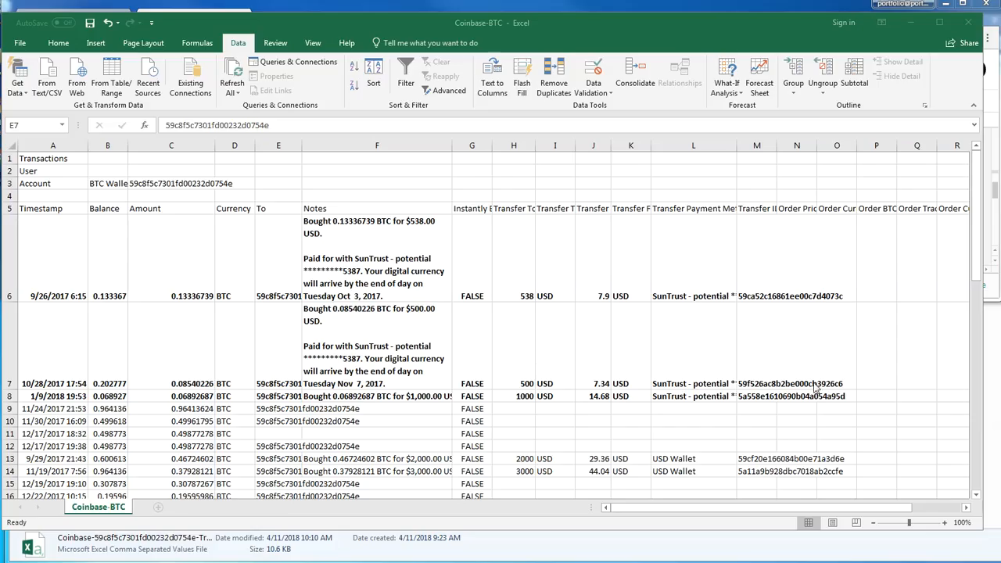
Mark the three SunTrust-funded purchase rows, A6:O8, with the Good cell style and save the Coinbase-BTC file
{"action": "left_click_drag", "start_coordinate": [833, 397], "coordinate": [856, 397]}
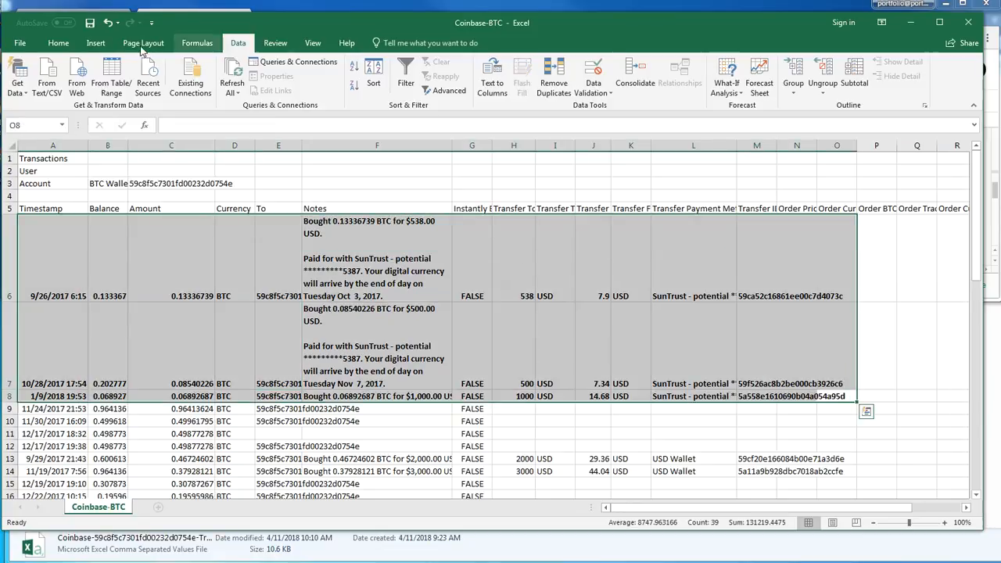
{"action": "left_click", "coordinate": [58, 43]}
{"action": "left_click", "coordinate": [621, 91]}
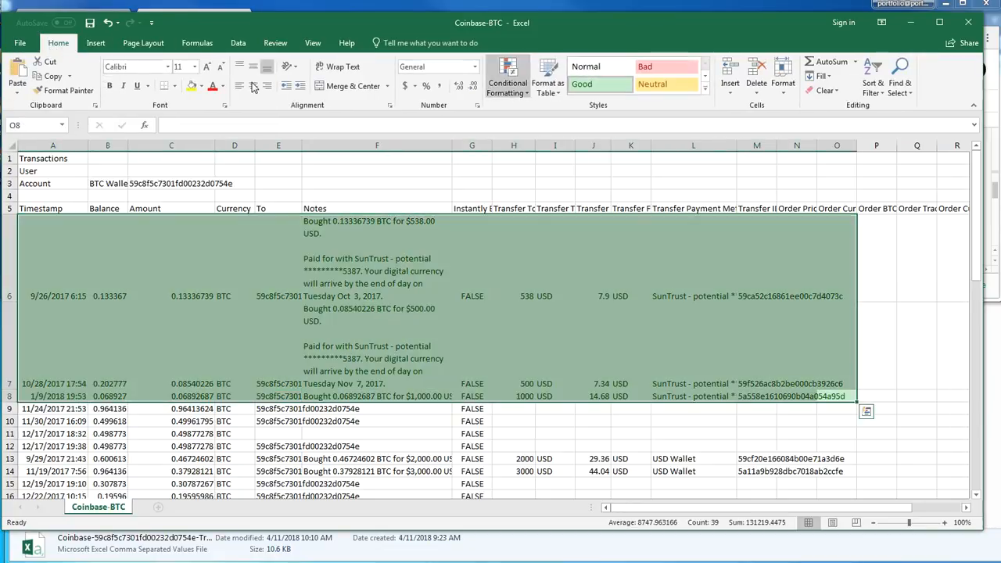
{"action": "left_click", "coordinate": [19, 43]}
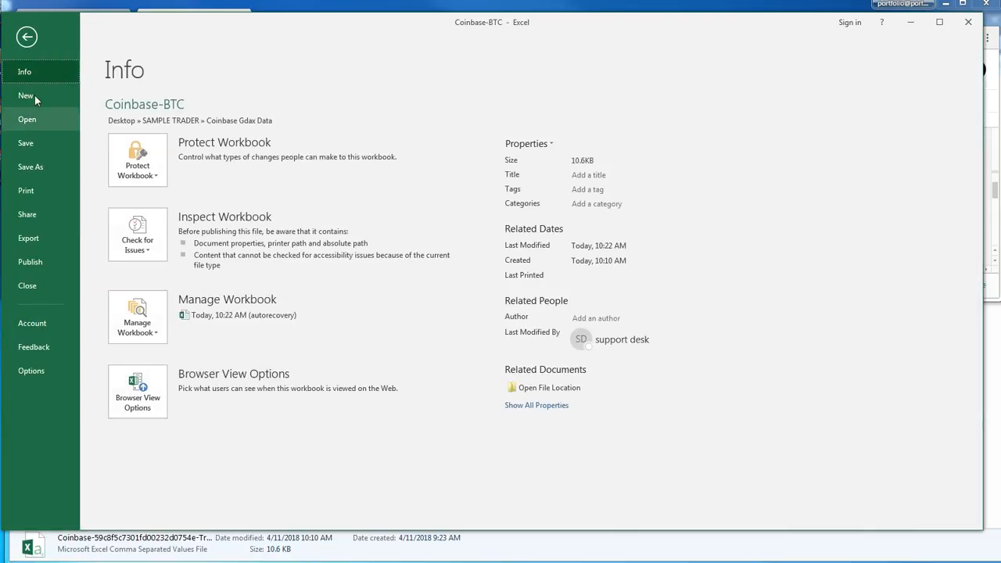
{"action": "left_click", "coordinate": [29, 143]}
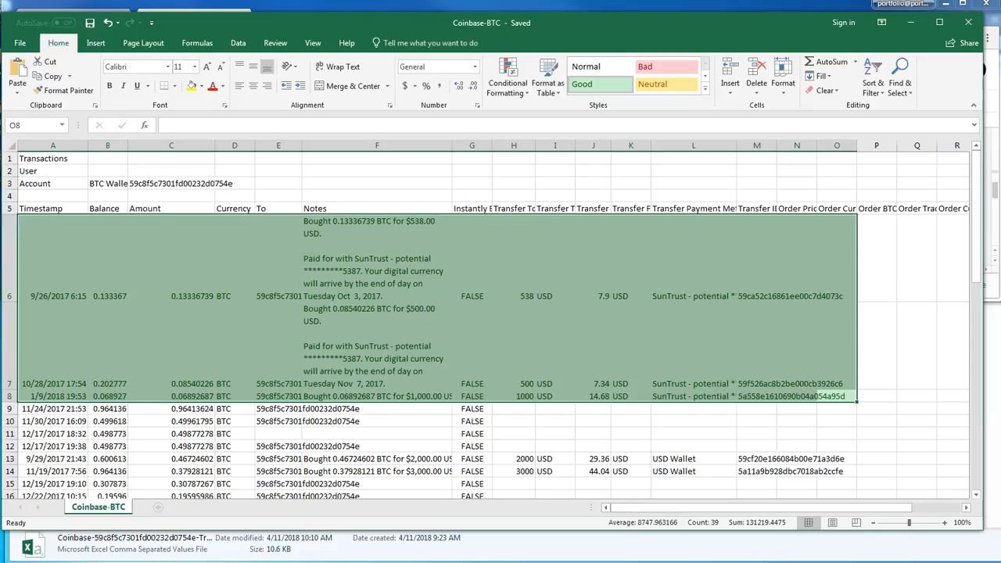
In the Coinbase Gdax Data folder, delete the original BTC transactions report ending in 14_51_02
{"action": "key", "text": "alt+Tab"}
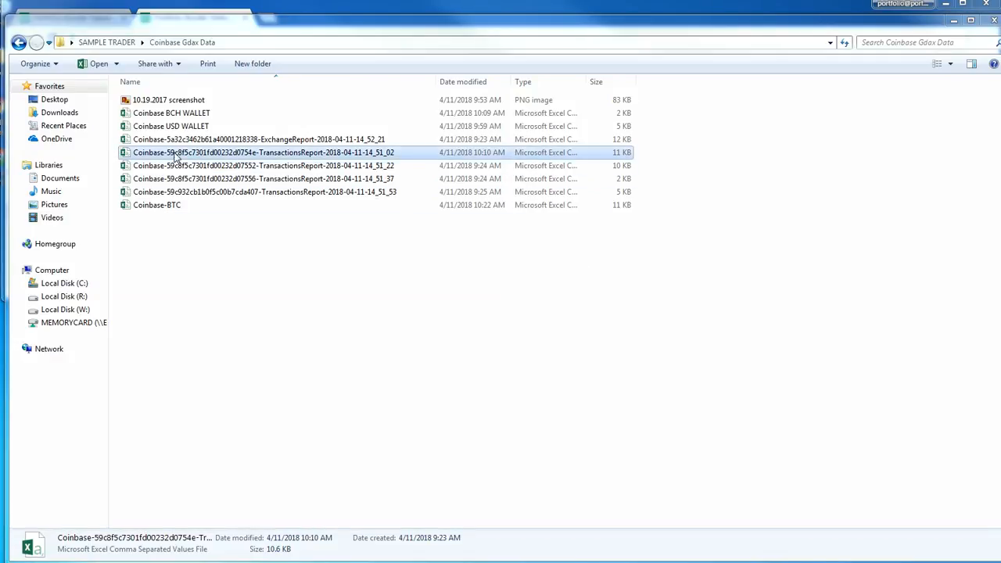
{"action": "key", "text": "Delete"}
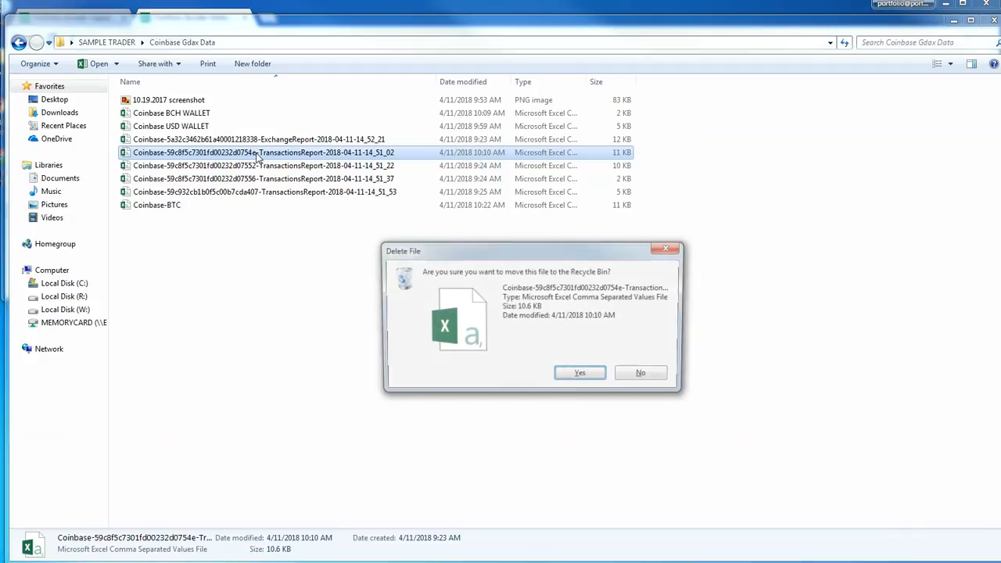
{"action": "key", "text": "Return"}
{"action": "left_click", "coordinate": [149, 194]}
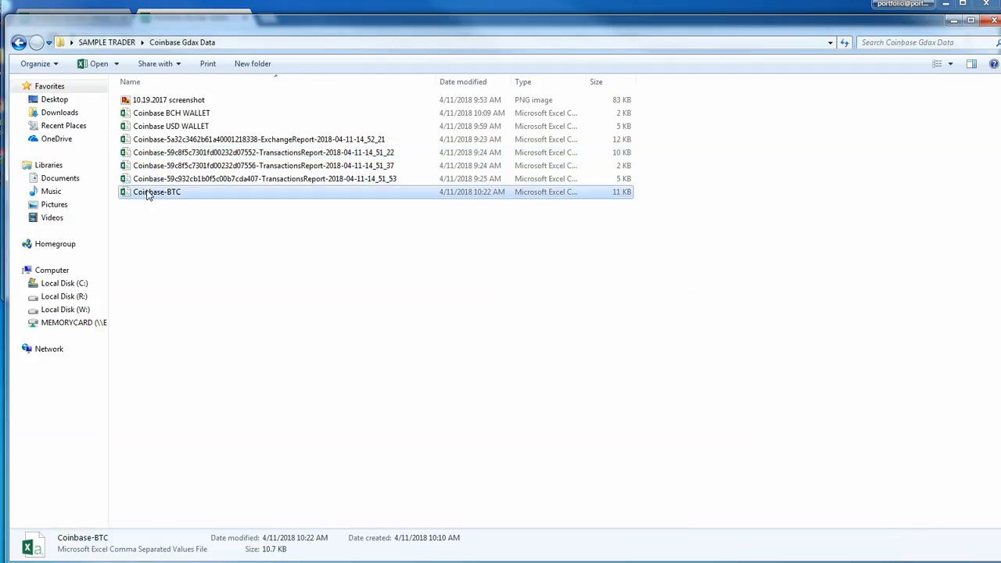
{"action": "left_click", "coordinate": [161, 263]}
Check which wallet the transactions report ending in 14_51_53 covers, close it without saving, and delete the file
{"action": "left_click", "coordinate": [203, 179]}
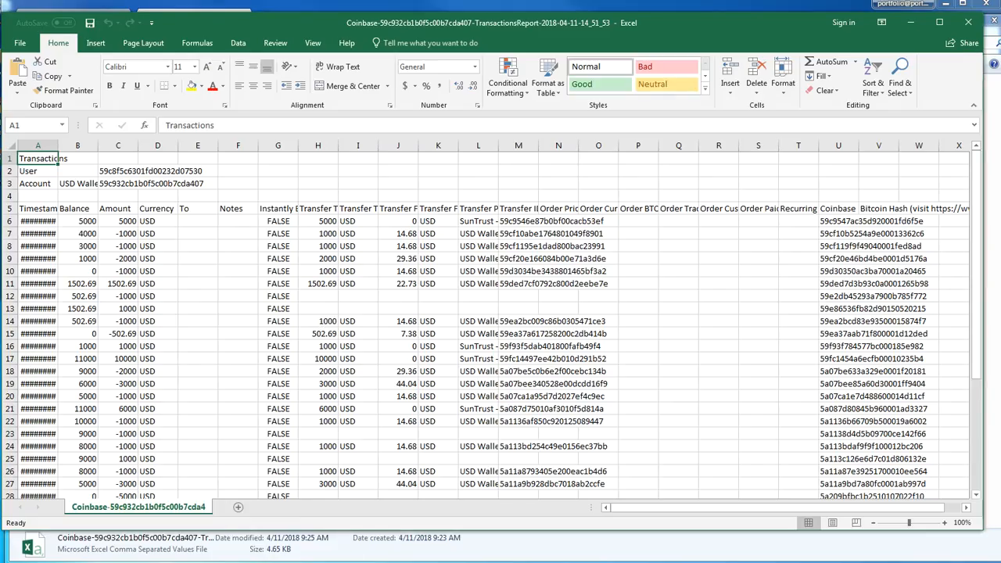
{"action": "left_click_drag", "start_coordinate": [57, 148], "coordinate": [61, 148]}
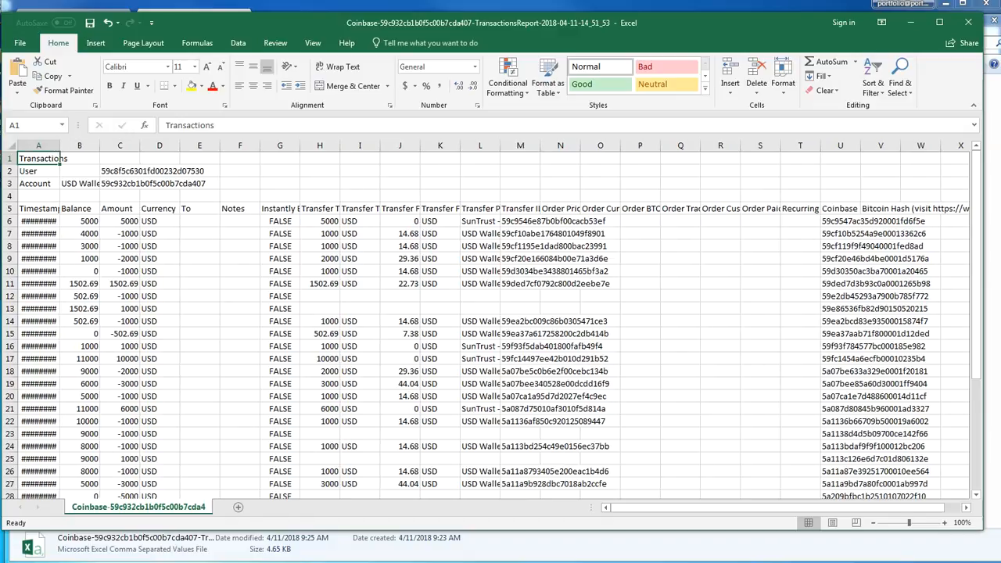
{"action": "left_click", "coordinate": [976, 20]}
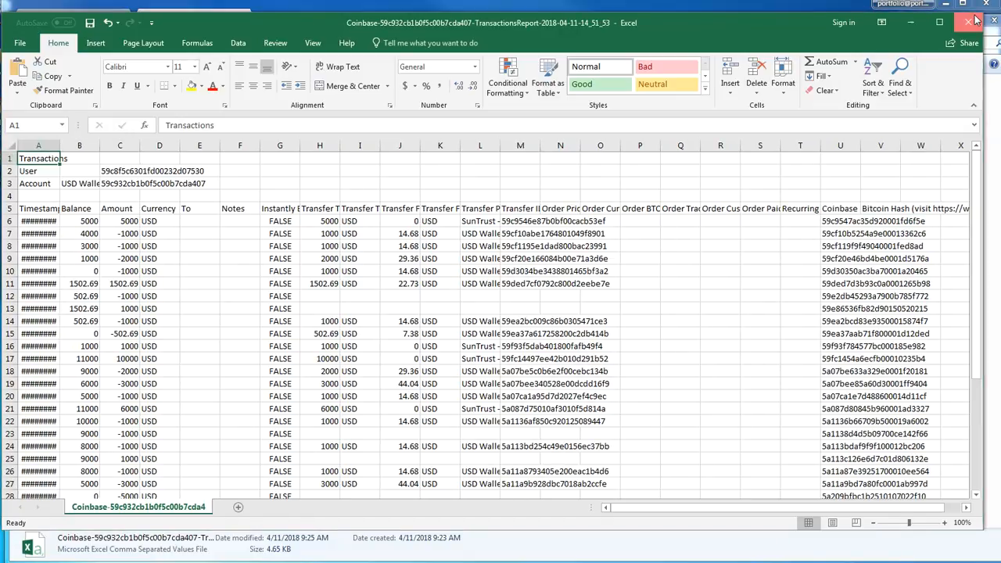
{"action": "left_click", "coordinate": [524, 341]}
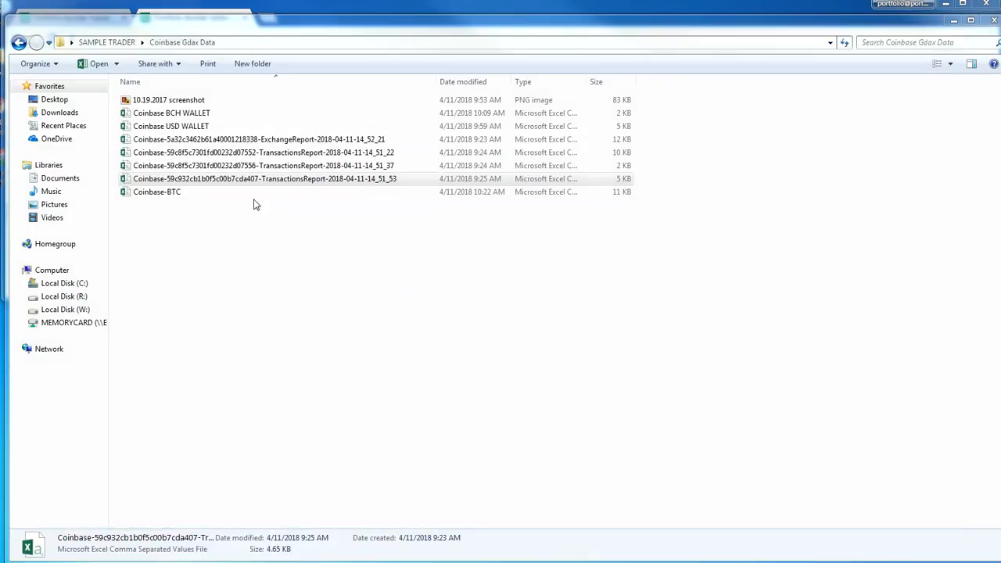
{"action": "key", "text": "Delete"}
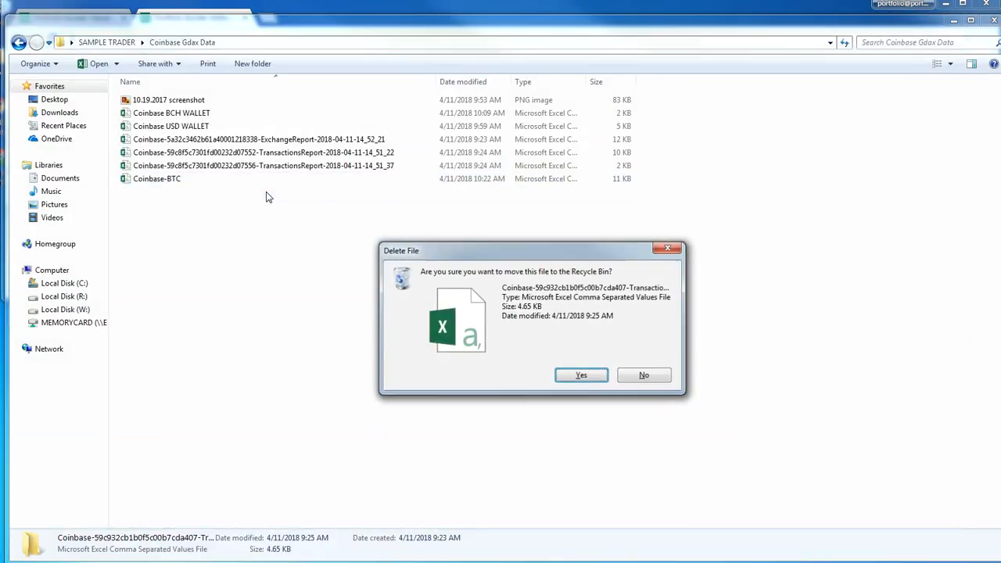
{"action": "key", "text": "Return"}
Open the transactions report ending in 14_51_37, save a CSV copy as Coinbase-LTC, and close it
{"action": "double_click", "coordinate": [273, 166]}
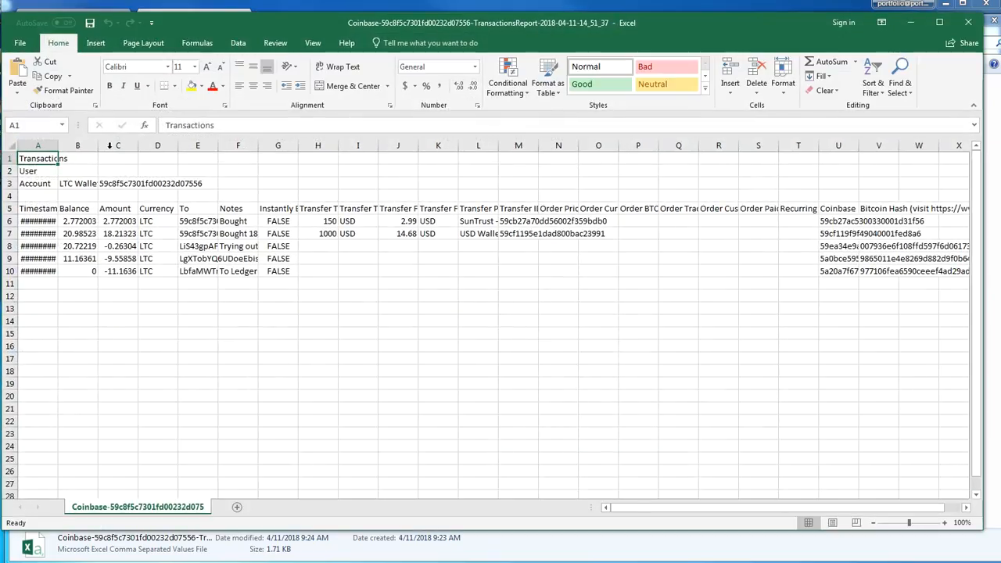
{"action": "left_click", "coordinate": [21, 45]}
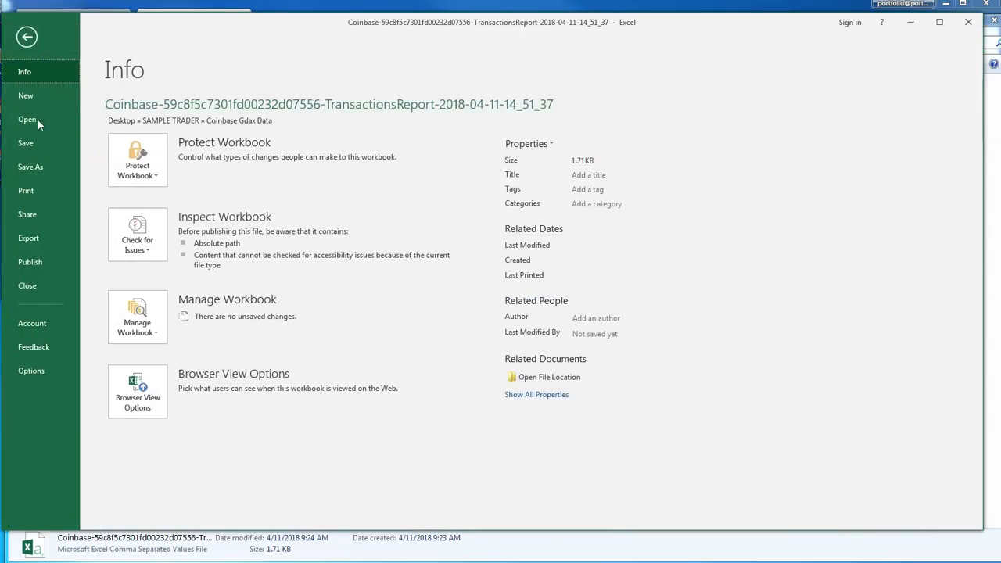
{"action": "left_click", "coordinate": [30, 167]}
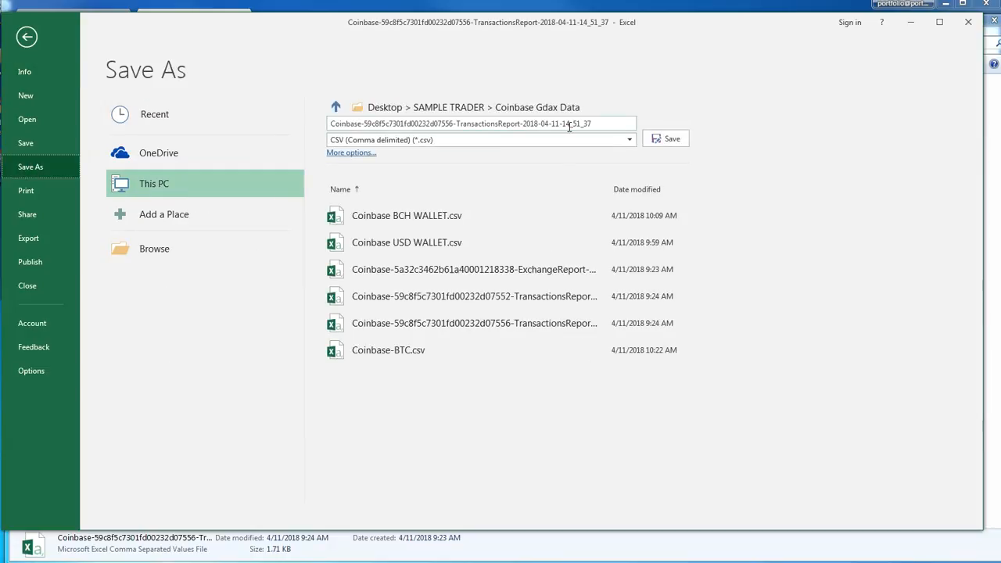
{"action": "left_click", "coordinate": [366, 124]}
{"action": "left_click", "coordinate": [365, 124]}
{"action": "left_click_drag", "start_coordinate": [365, 124], "coordinate": [813, 92]}
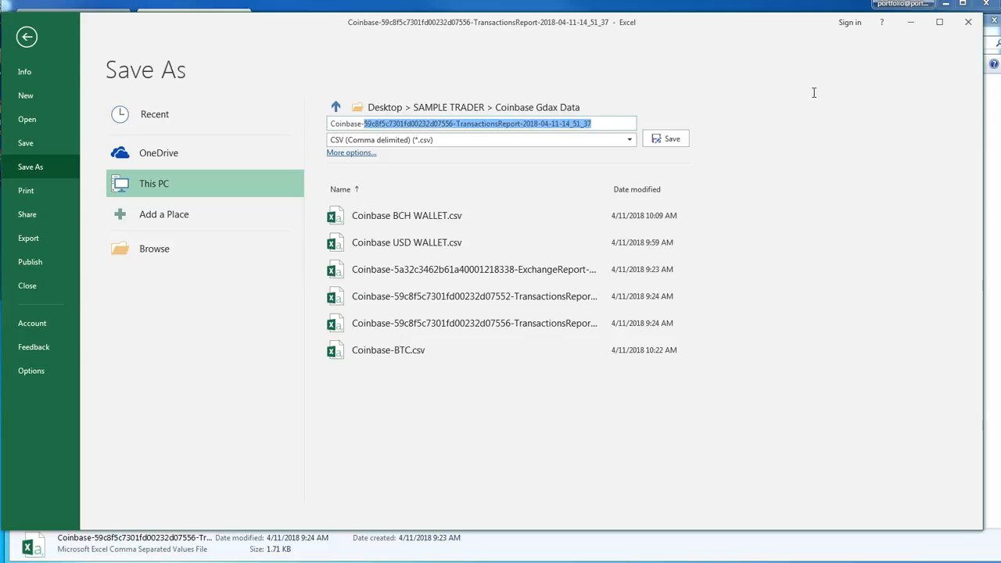
{"action": "type", "text": "LTC"}
{"action": "key", "text": "Return"}
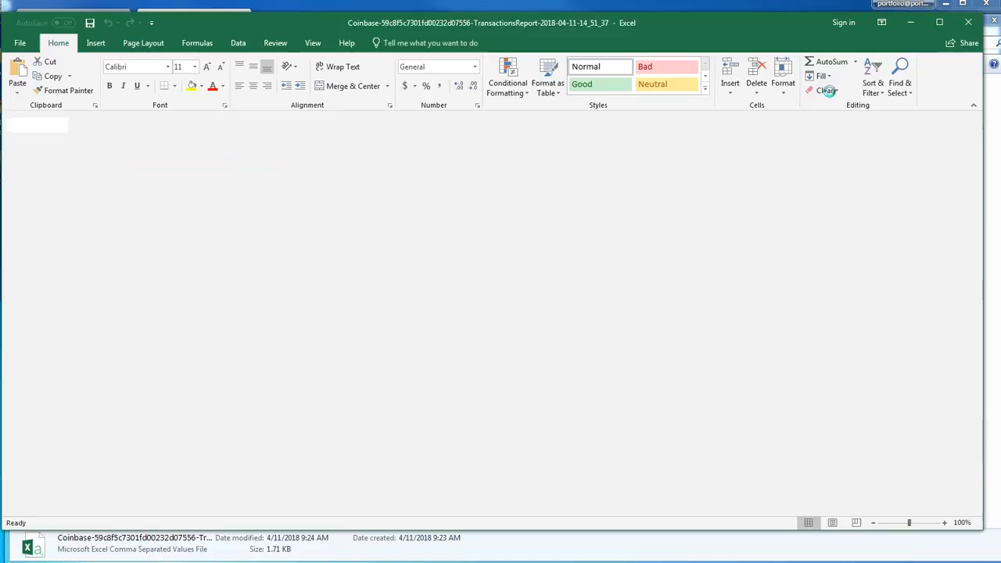
{"action": "left_click", "coordinate": [968, 21]}
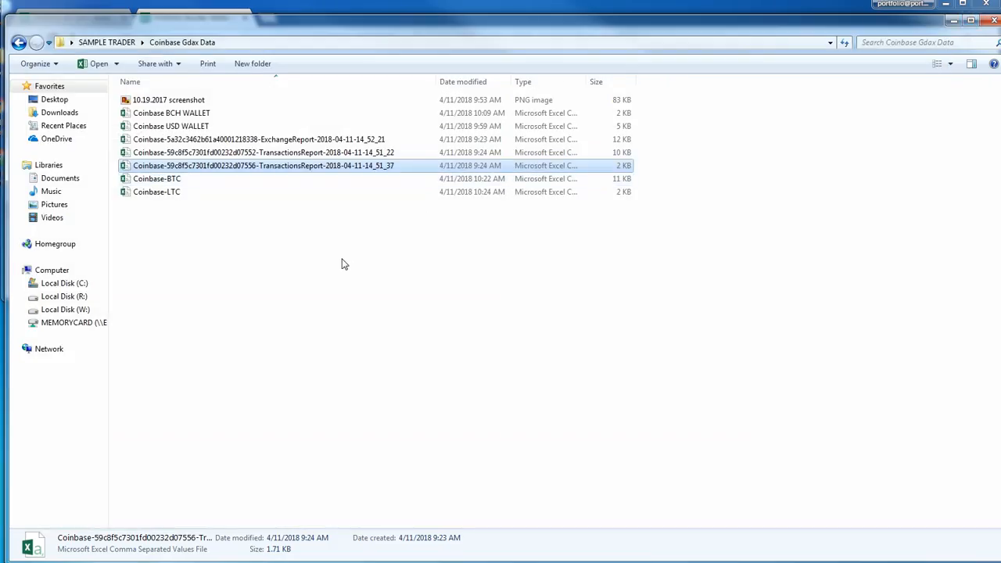
Delete the original LTC transactions report ending in 14_51_37 from the folder
{"action": "left_click", "coordinate": [345, 169]}
{"action": "key", "text": "Delete"}
{"action": "key", "text": "Return"}
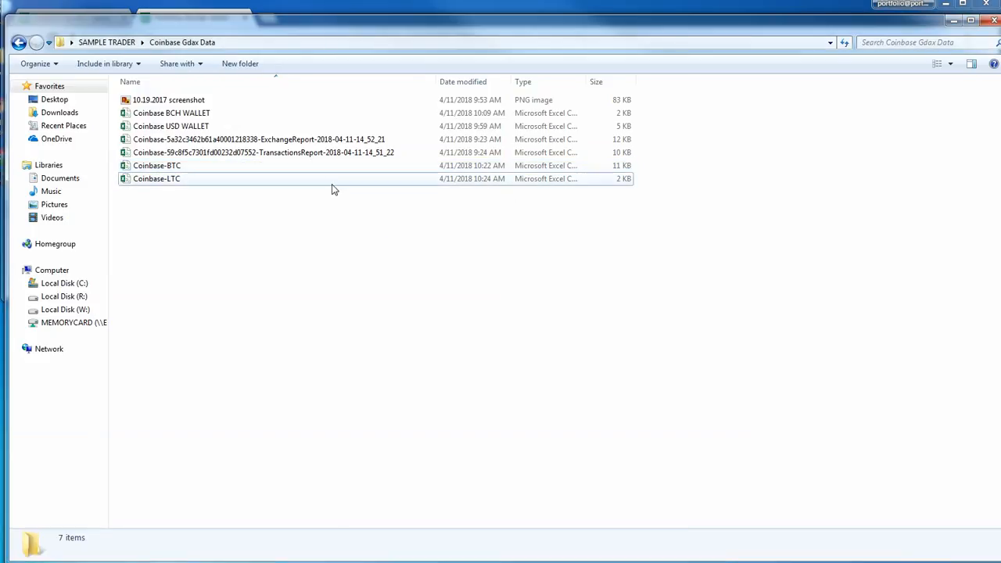
Open the transactions report ending in 14_51_22, save a CSV copy as Coinbase-ETH, and close it
{"action": "left_click", "coordinate": [273, 154]}
{"action": "double_click", "coordinate": [275, 155]}
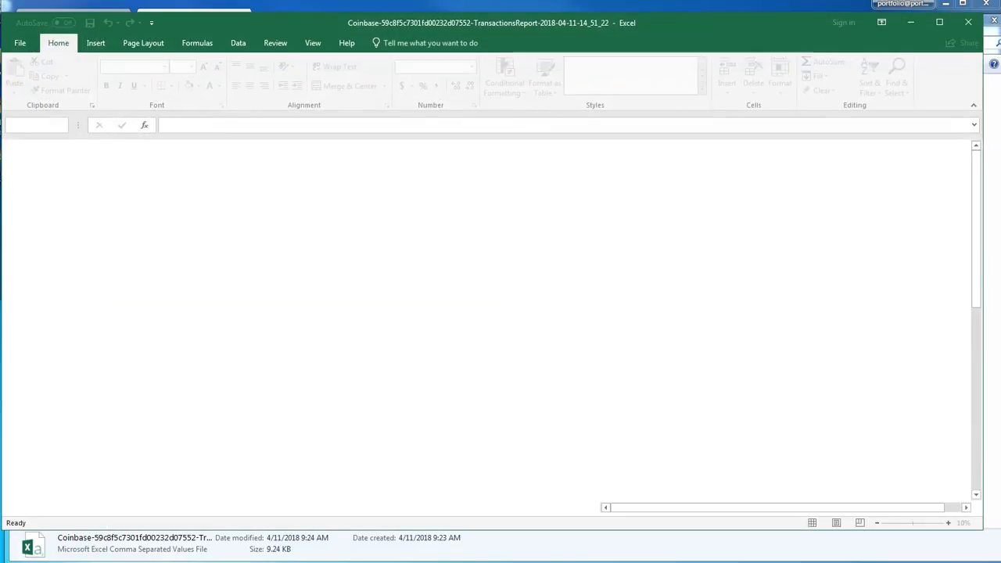
{"action": "left_click", "coordinate": [20, 42]}
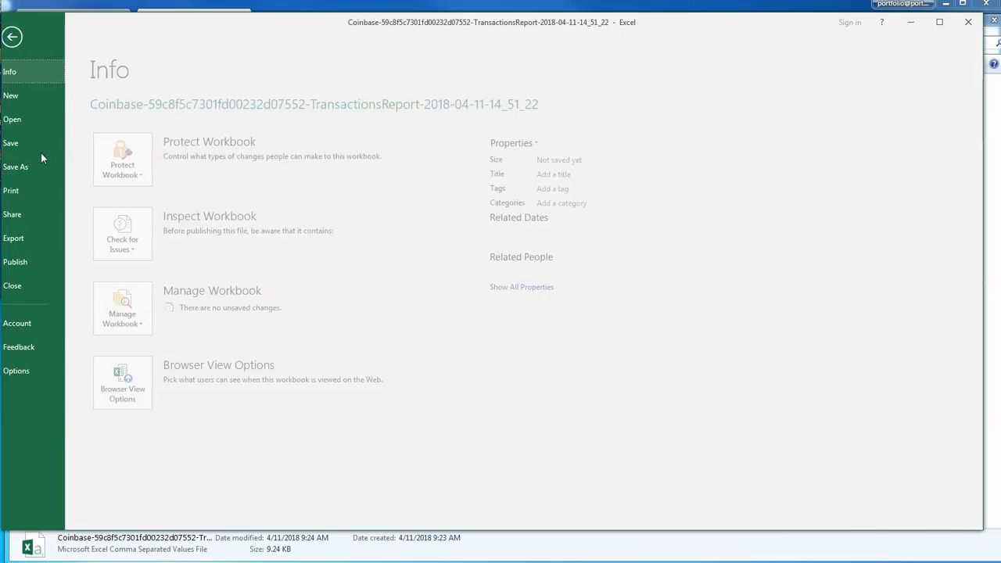
{"action": "left_click", "coordinate": [40, 167]}
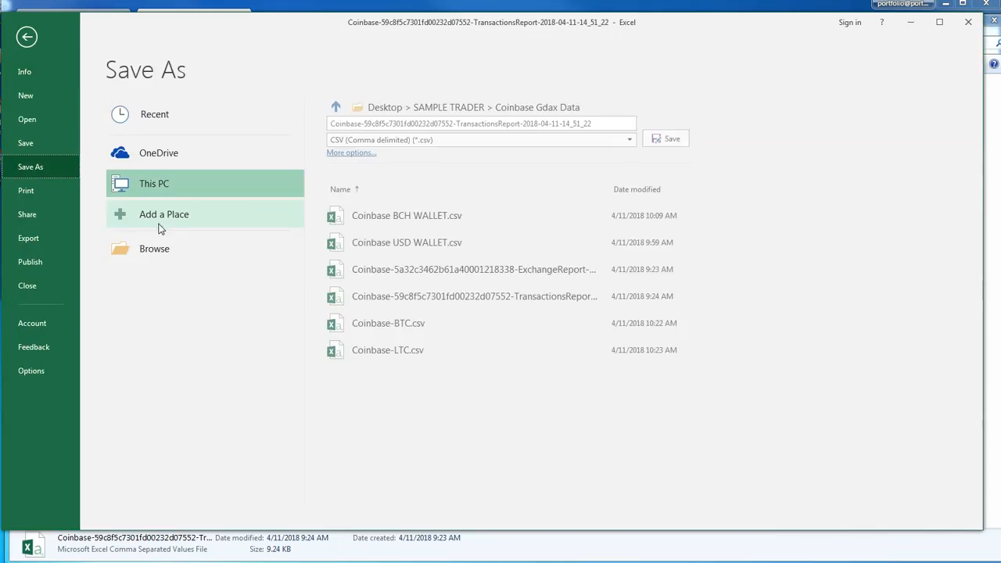
{"action": "left_click", "coordinate": [368, 122]}
{"action": "left_click_drag", "start_coordinate": [362, 123], "coordinate": [734, 106]}
{"action": "type", "text": "ETH"}
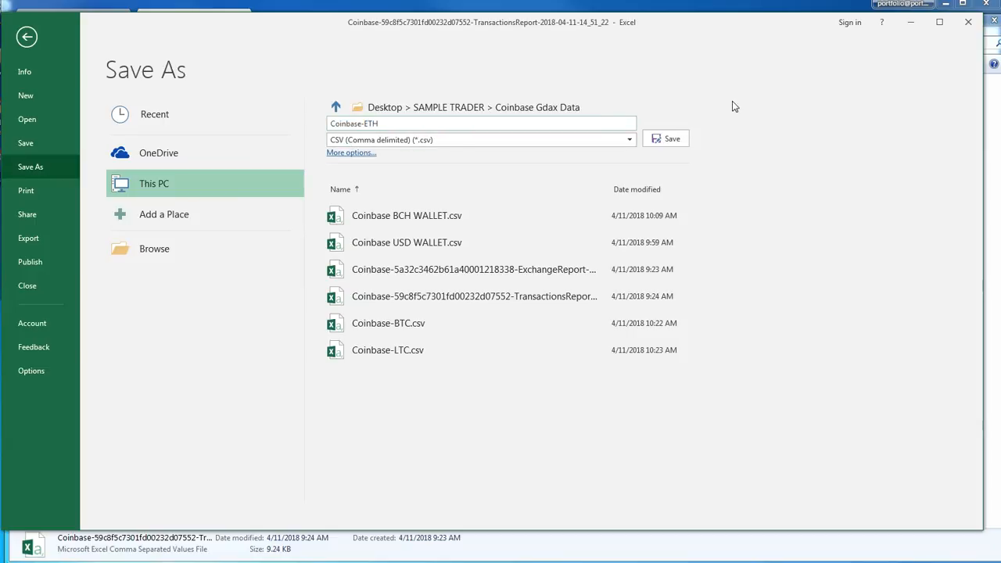
{"action": "left_click", "coordinate": [666, 139]}
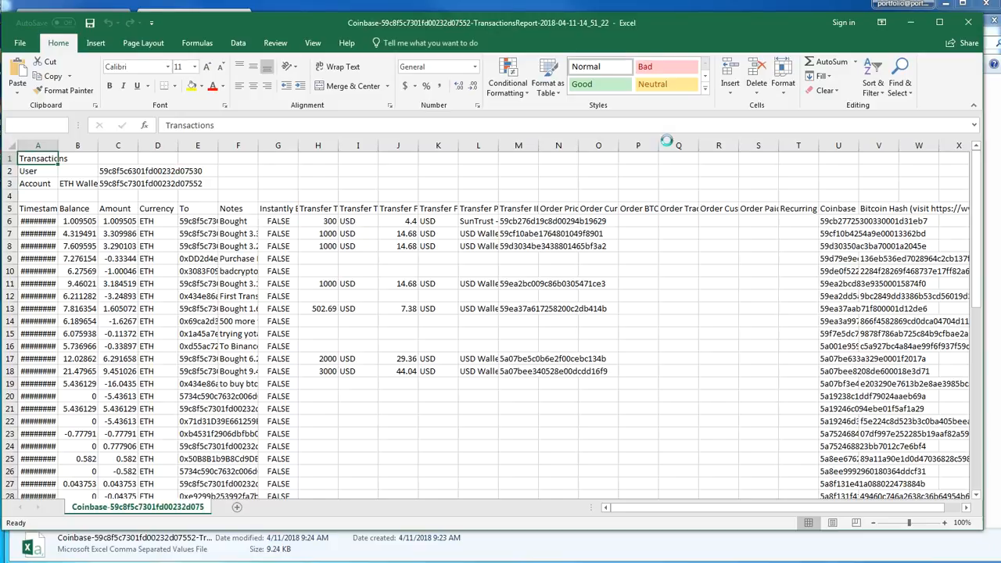
{"action": "left_click", "coordinate": [969, 22]}
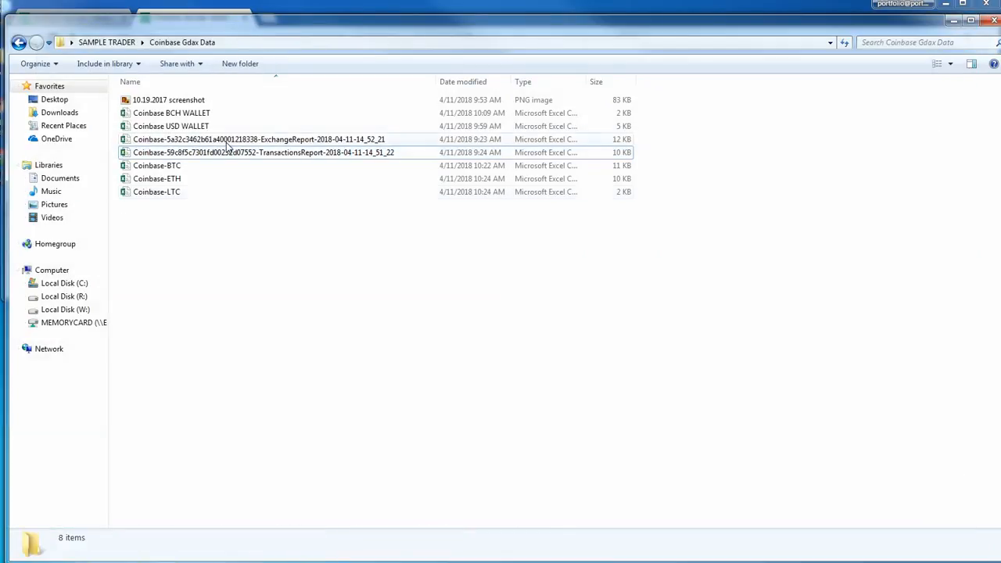
Delete the original ETH transactions report ending in 14_51_22 from the folder
{"action": "left_click", "coordinate": [229, 155]}
{"action": "key", "text": "Delete"}
{"action": "key", "text": "Return"}
Rename the exchange report file ending in 14_52_21 as Coinbase-GDAX
{"action": "right_click", "coordinate": [280, 137]}
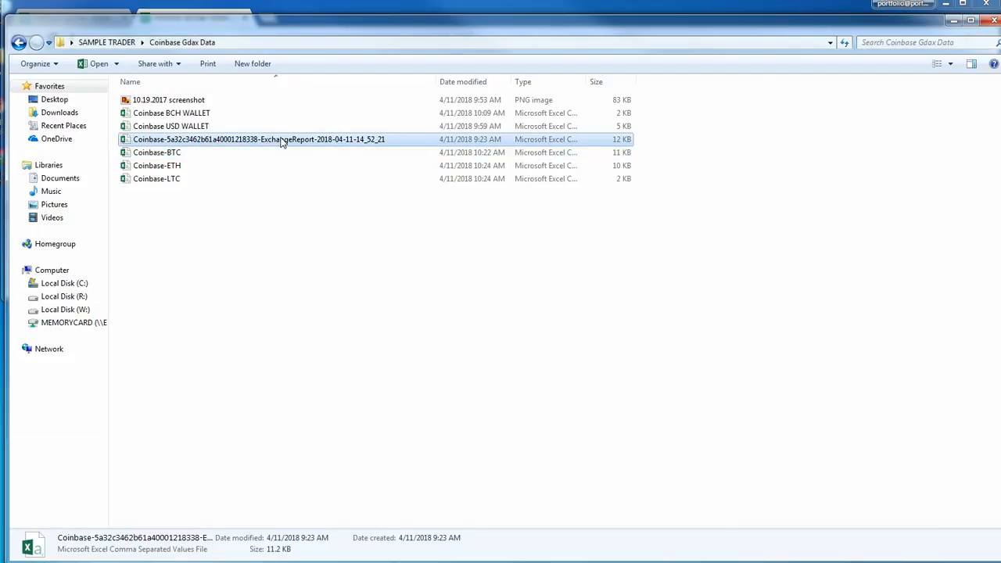
{"action": "left_click", "coordinate": [313, 315]}
{"action": "left_click_drag", "start_coordinate": [166, 139], "coordinate": [550, 136]}
{"action": "type", "text": "X"}
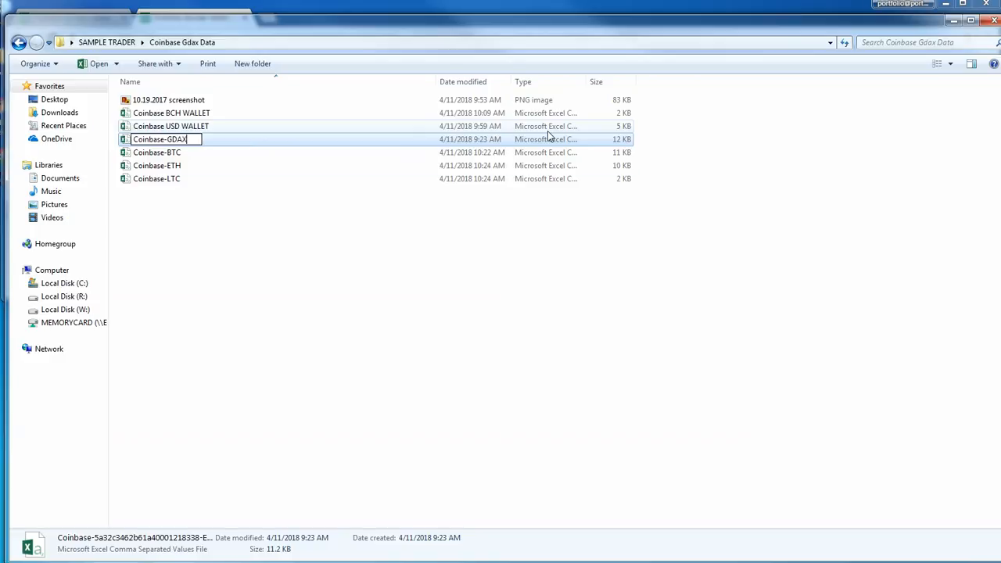
{"action": "key", "text": "Return"}
Open the Coinbase-LTC file and widen the Timestamp column so the full dates and times fit
{"action": "left_click", "coordinate": [168, 177]}
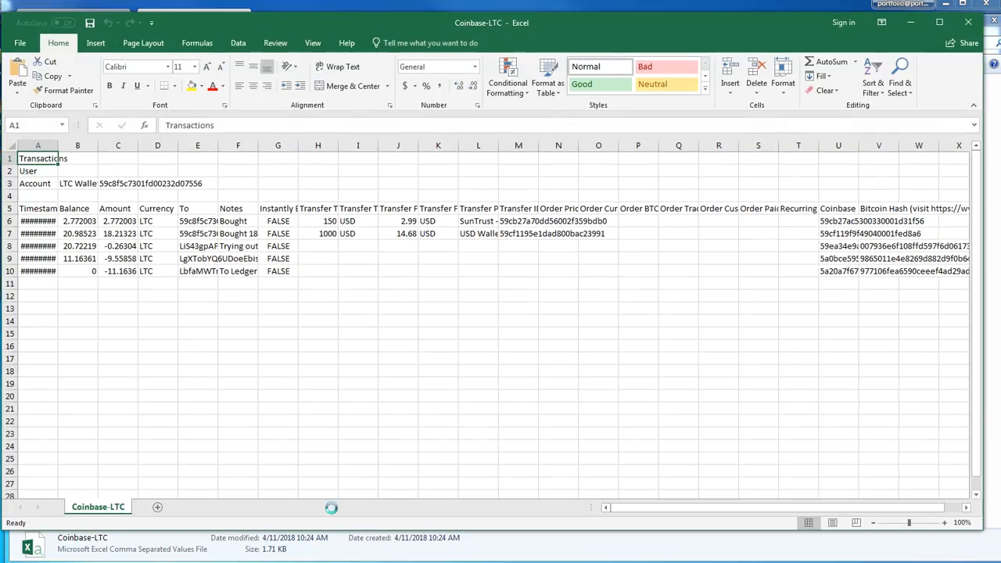
{"action": "left_click_drag", "start_coordinate": [57, 145], "coordinate": [87, 146]}
{"action": "left_click", "coordinate": [348, 309]}
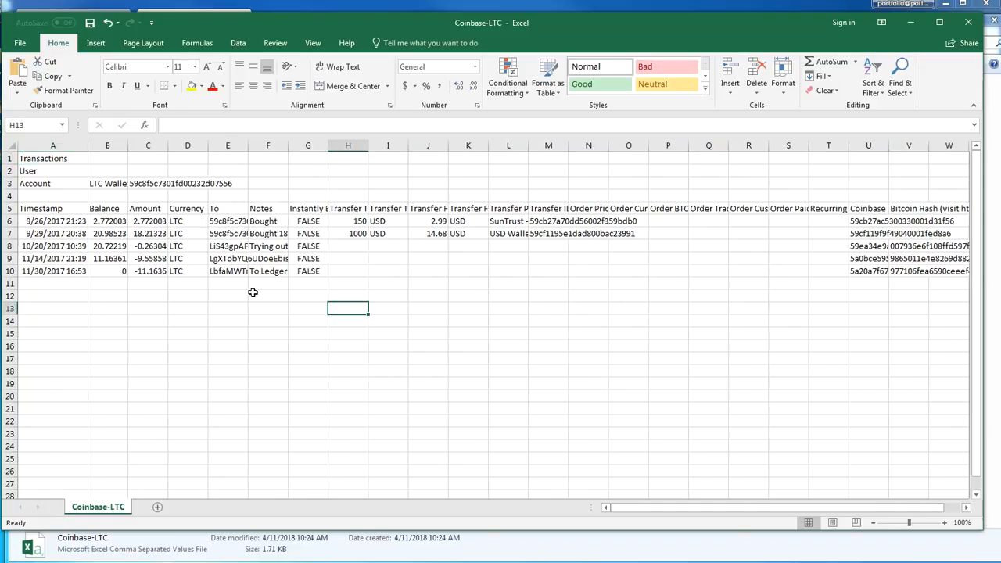
Sort the LTC transaction rows below the headers by Amount on cell values, largest to smallest
{"action": "left_click_drag", "start_coordinate": [19, 227], "coordinate": [896, 448]}
{"action": "left_click_drag", "start_coordinate": [770, 509], "coordinate": [626, 508]}
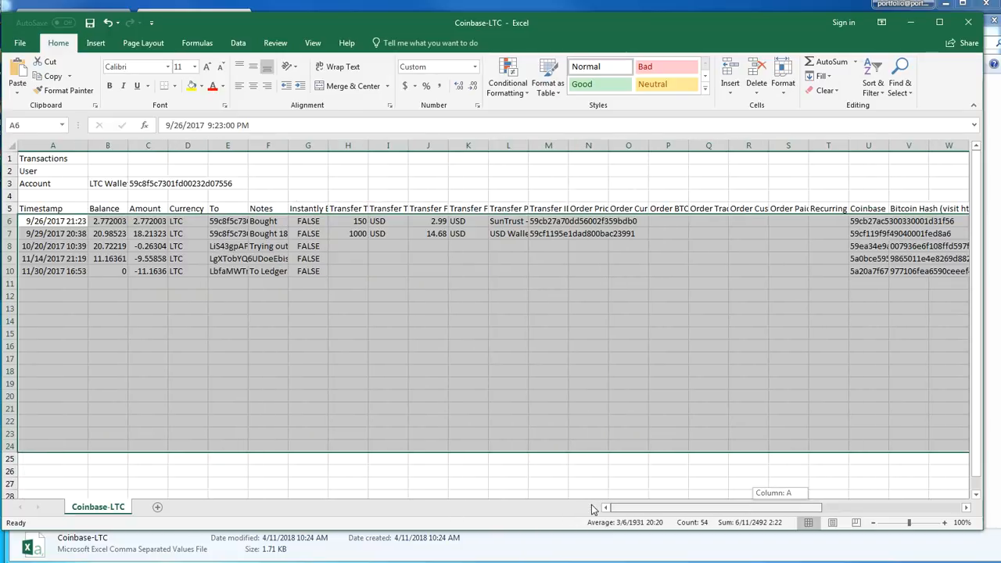
{"action": "left_click", "coordinate": [239, 43]}
{"action": "left_click", "coordinate": [374, 78]}
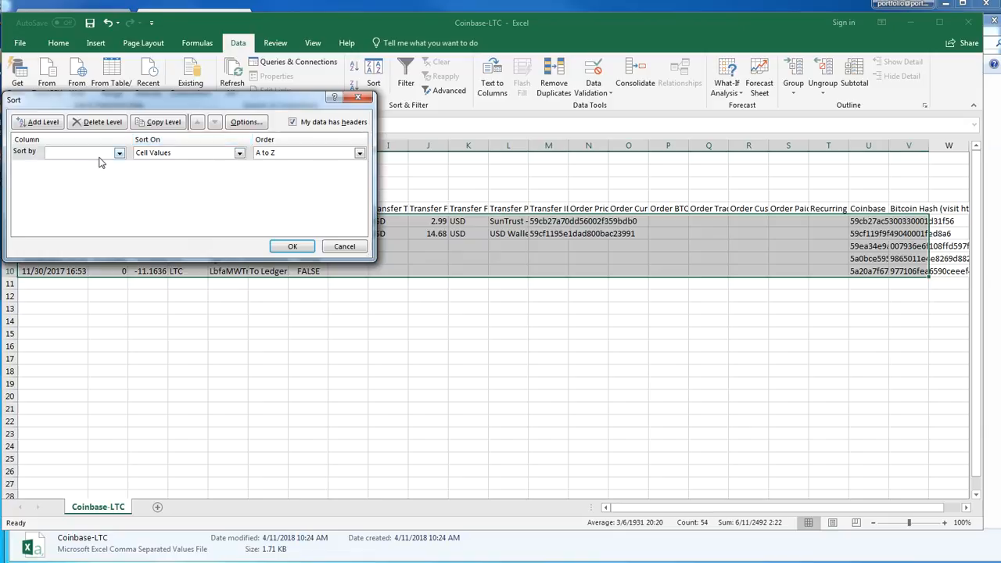
{"action": "left_click", "coordinate": [119, 154]}
{"action": "left_click", "coordinate": [91, 181]}
{"action": "left_click", "coordinate": [239, 153]}
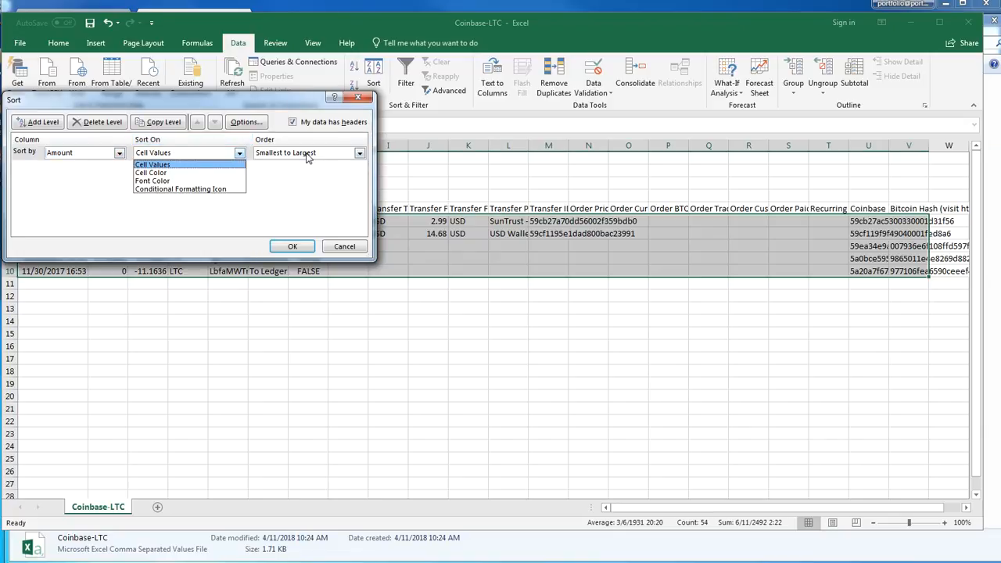
{"action": "left_click", "coordinate": [149, 164]}
{"action": "left_click", "coordinate": [359, 153]}
{"action": "left_click", "coordinate": [296, 173]}
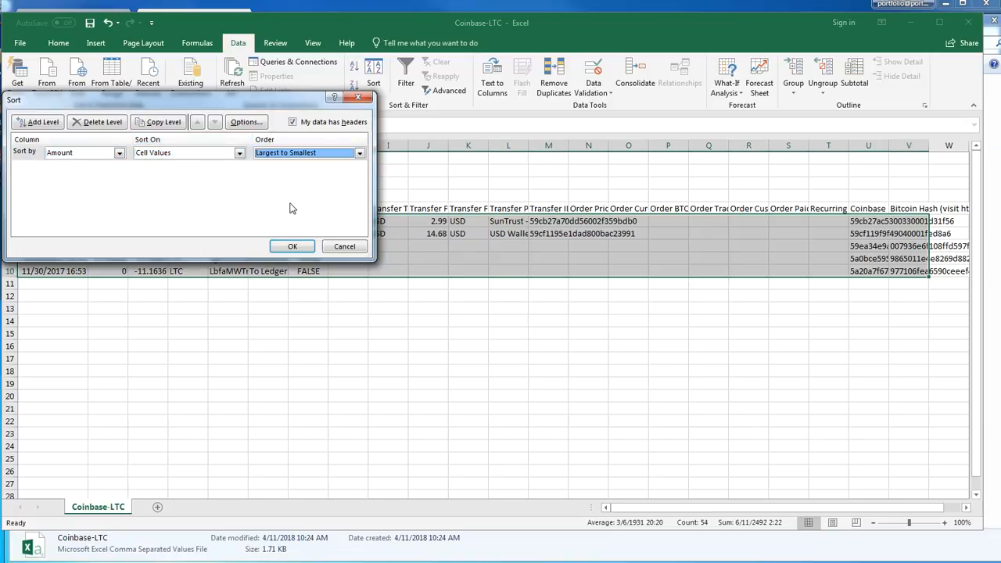
{"action": "left_click", "coordinate": [292, 247]}
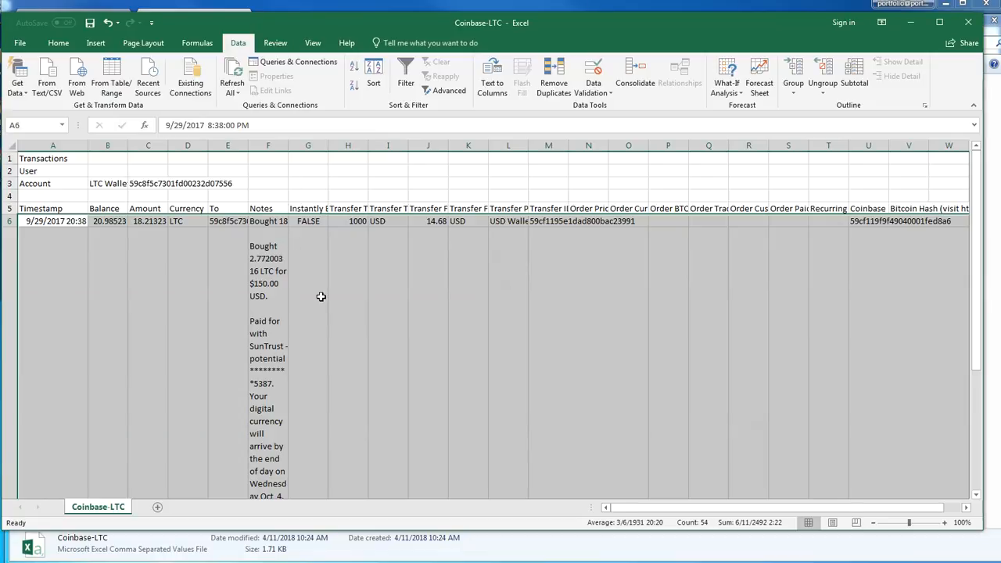
{"action": "scroll", "coordinate": [399, 359], "scroll_direction": "down", "scroll_amount": 4}
{"action": "scroll", "coordinate": [401, 355], "scroll_direction": "up", "scroll_amount": 3}
{"action": "left_click", "coordinate": [413, 348]}
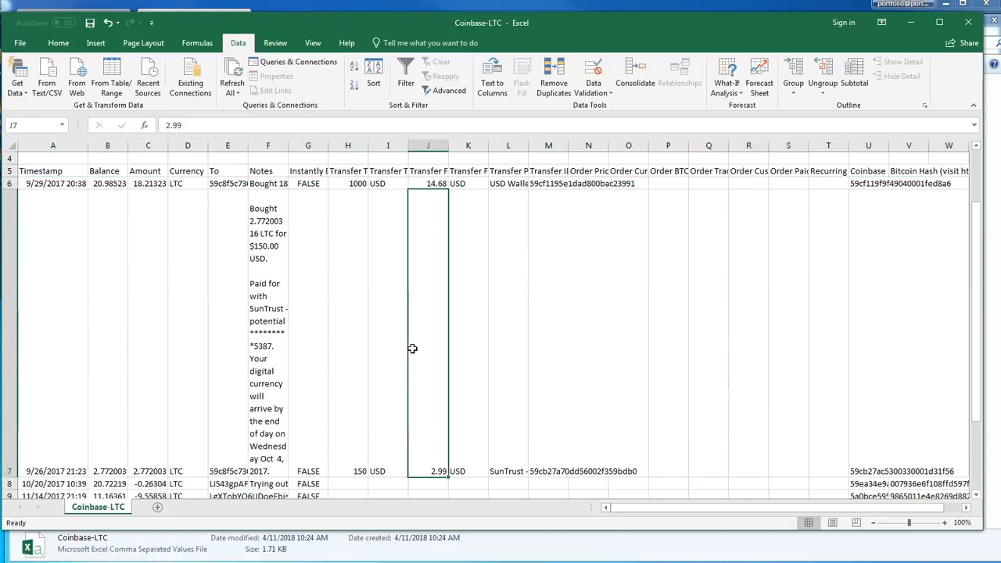
Widen the Notes column to fit its longer text and shorten the tall row of the 9/26/2017 LTC purchase
{"action": "left_click", "coordinate": [266, 348]}
{"action": "left_click_drag", "start_coordinate": [288, 147], "coordinate": [561, 148]}
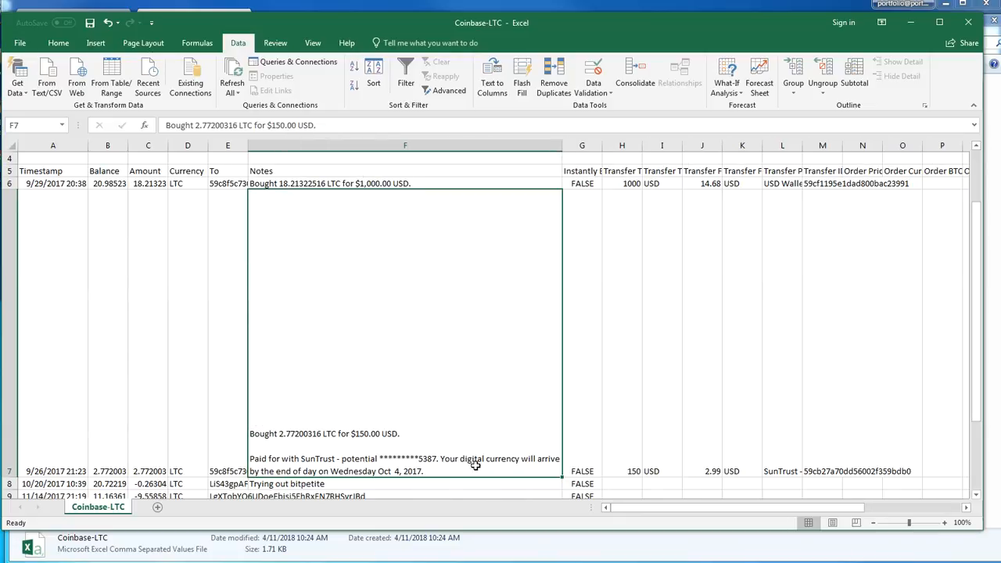
{"action": "key", "text": "Right"}
{"action": "key", "text": "Right"}
{"action": "key", "text": "Right"}
{"action": "key", "text": "Right"}
{"action": "left_click_drag", "start_coordinate": [14, 476], "coordinate": [12, 231]}
{"action": "left_click", "coordinate": [223, 324]}
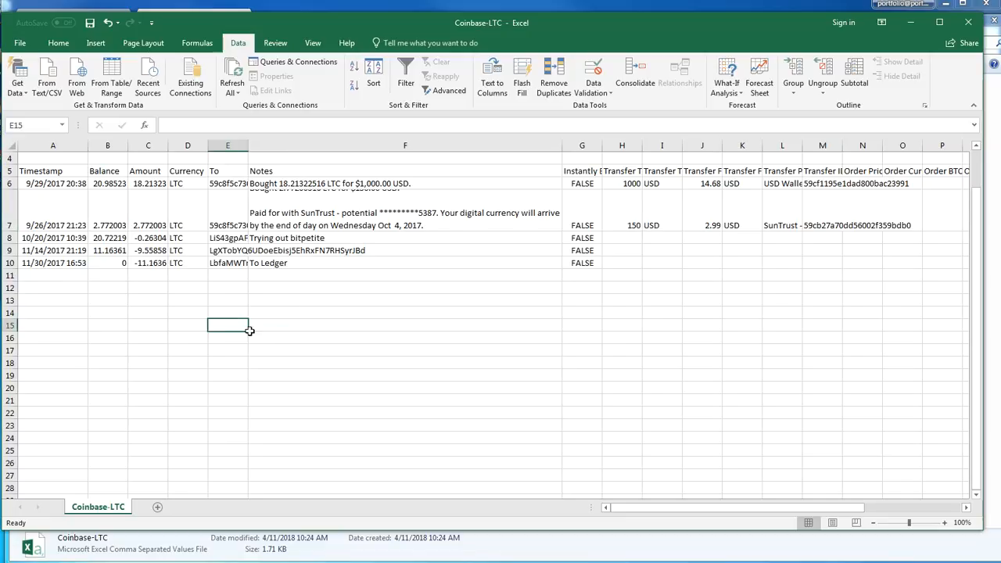
Compare the notes and payment methods of the 9/26/2017 and 9/29/2017 LTC purchases
{"action": "scroll", "coordinate": [249, 330], "scroll_direction": "up", "scroll_amount": 1}
{"action": "left_click", "coordinate": [259, 338]}
{"action": "left_click", "coordinate": [190, 267]}
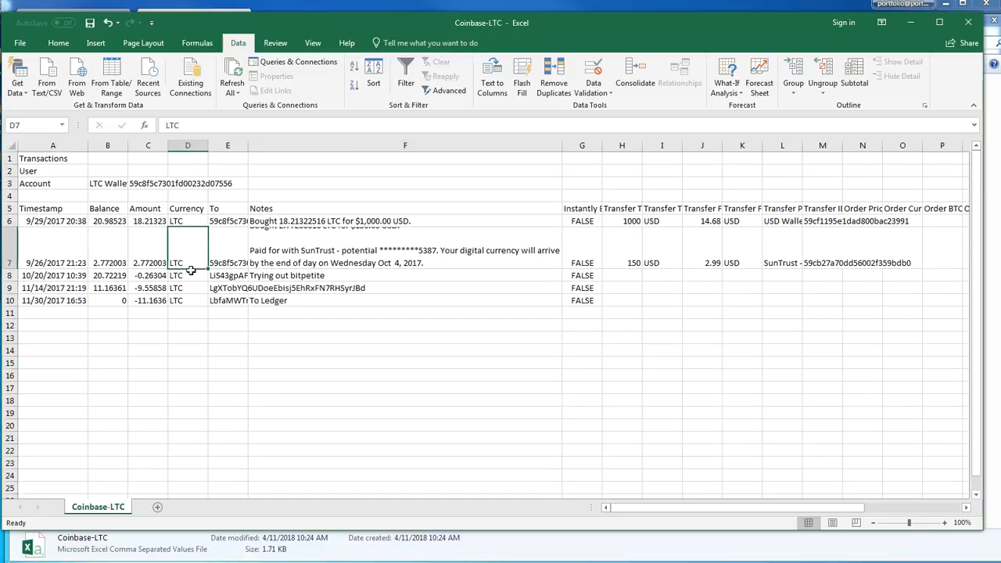
{"action": "left_click", "coordinate": [313, 256]}
{"action": "left_click", "coordinate": [616, 264]}
{"action": "left_click", "coordinate": [823, 250]}
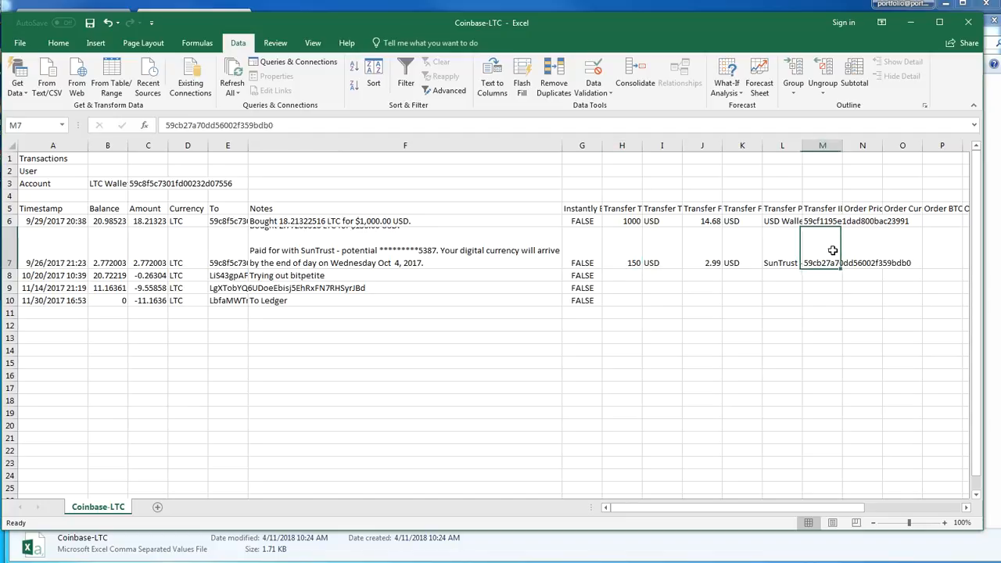
{"action": "left_click", "coordinate": [11, 221]}
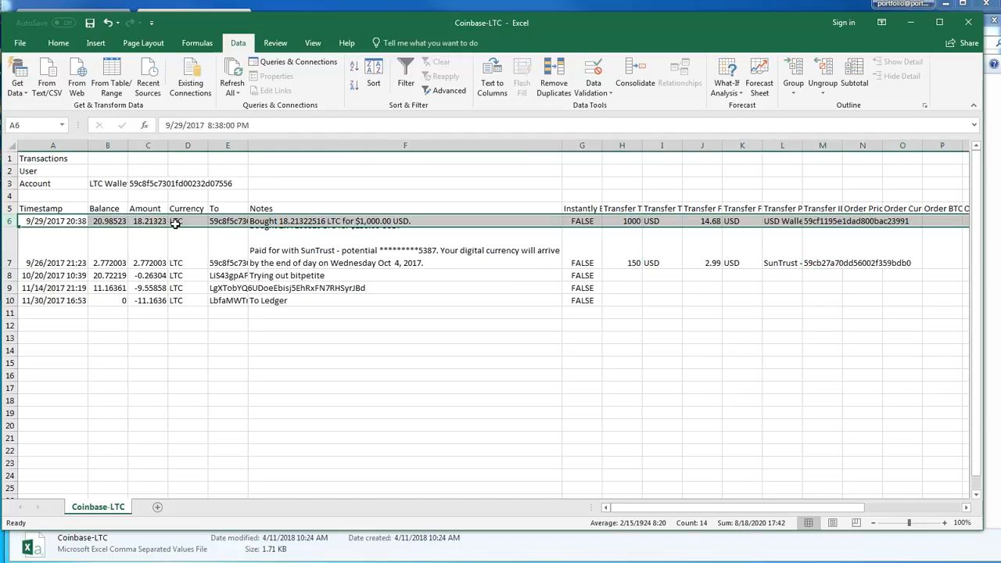
{"action": "left_click", "coordinate": [779, 222]}
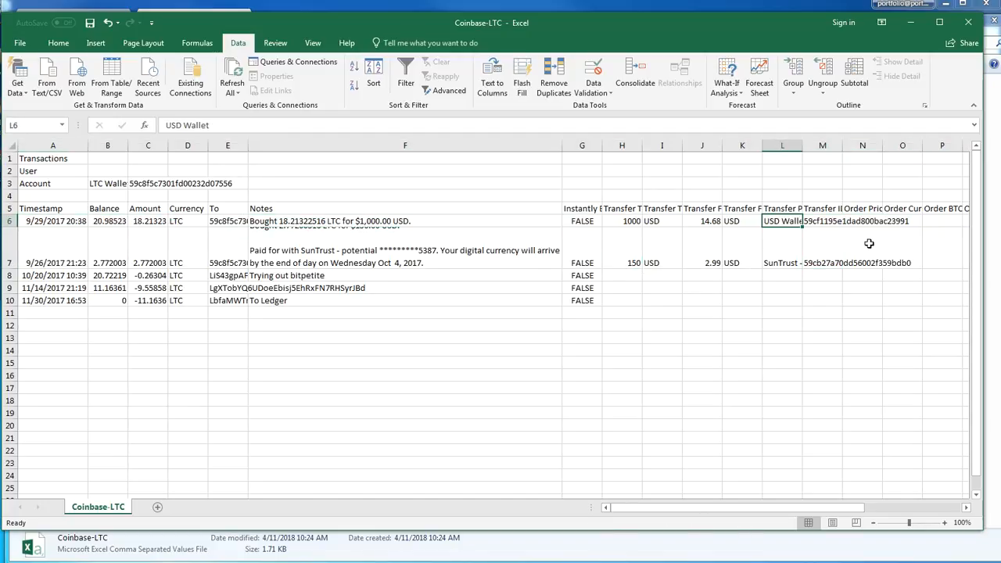
Highlight the SunTrust-funded LTC purchase of 9/26/2017, from Timestamp through column O, with the Good cell style
{"action": "left_click_drag", "start_coordinate": [914, 257], "coordinate": [54, 258]}
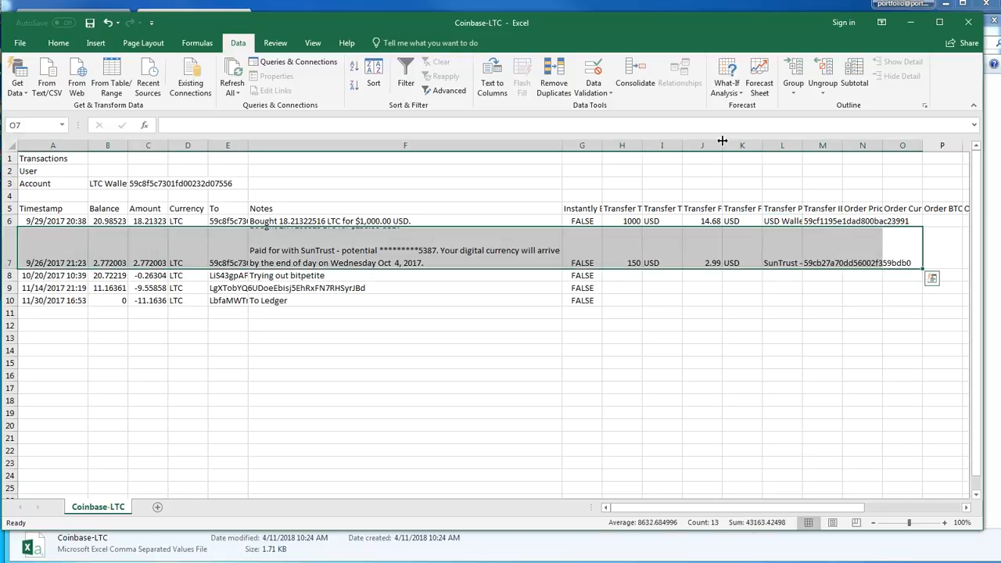
{"action": "scroll", "coordinate": [605, 55], "scroll_direction": "up", "scroll_amount": 4}
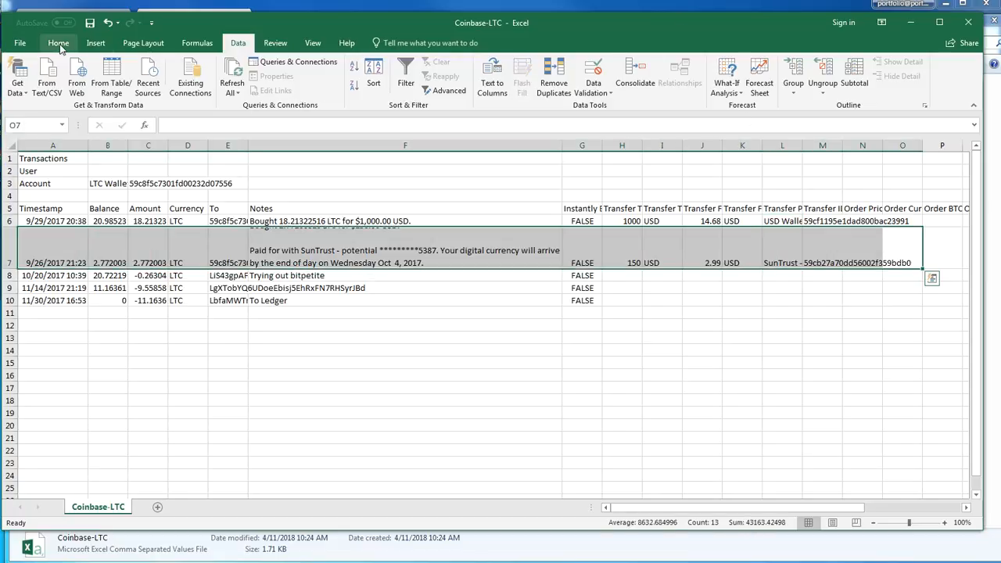
{"action": "left_click", "coordinate": [592, 84]}
{"action": "left_click", "coordinate": [621, 288]}
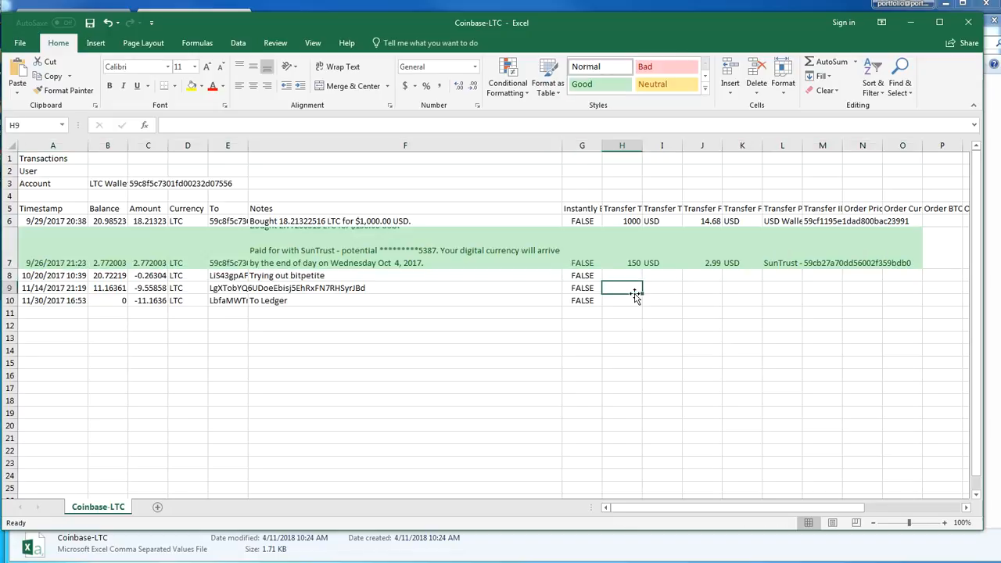
Insert a row in Normal style below the highlighted SunTrust purchase and move the 9/29/2017 purchase into it
{"action": "left_click", "coordinate": [8, 221]}
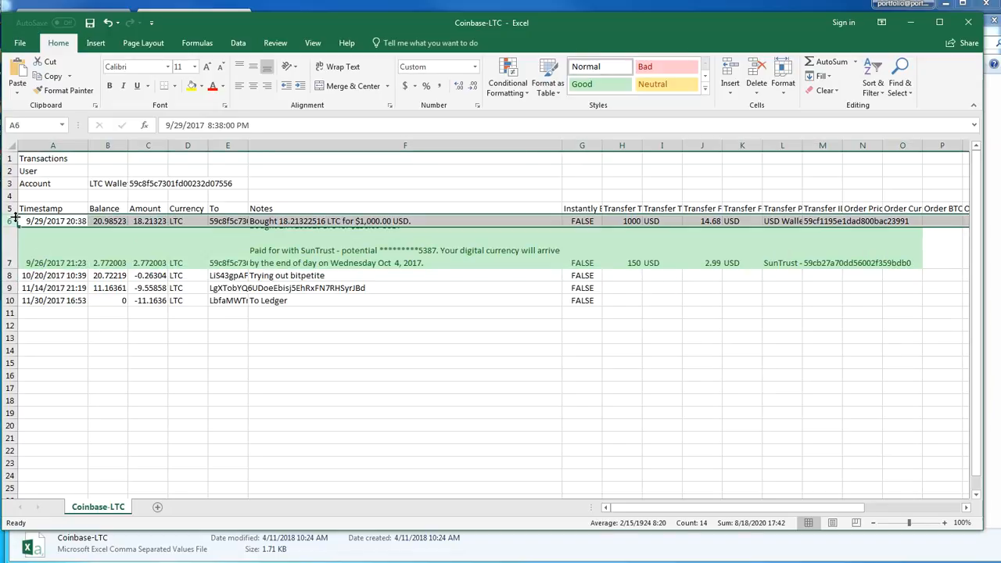
{"action": "right_click", "coordinate": [10, 276]}
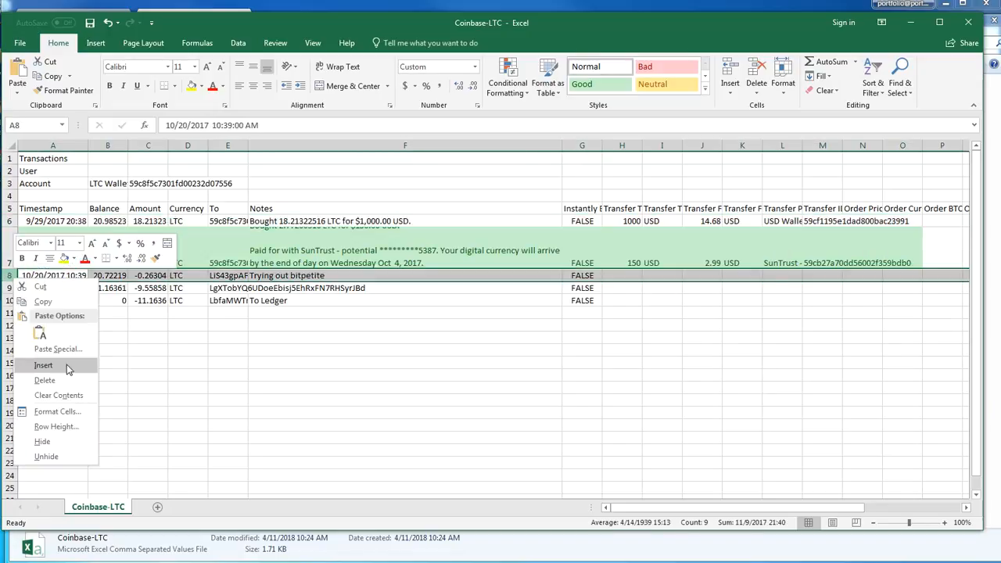
{"action": "left_click", "coordinate": [65, 368]}
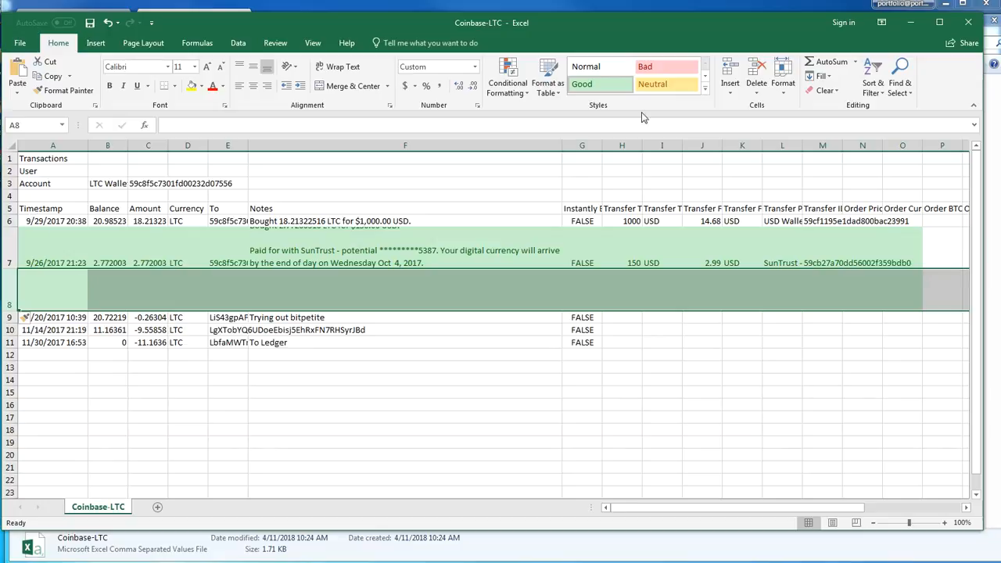
{"action": "left_click", "coordinate": [586, 67]}
{"action": "left_click", "coordinate": [8, 222]}
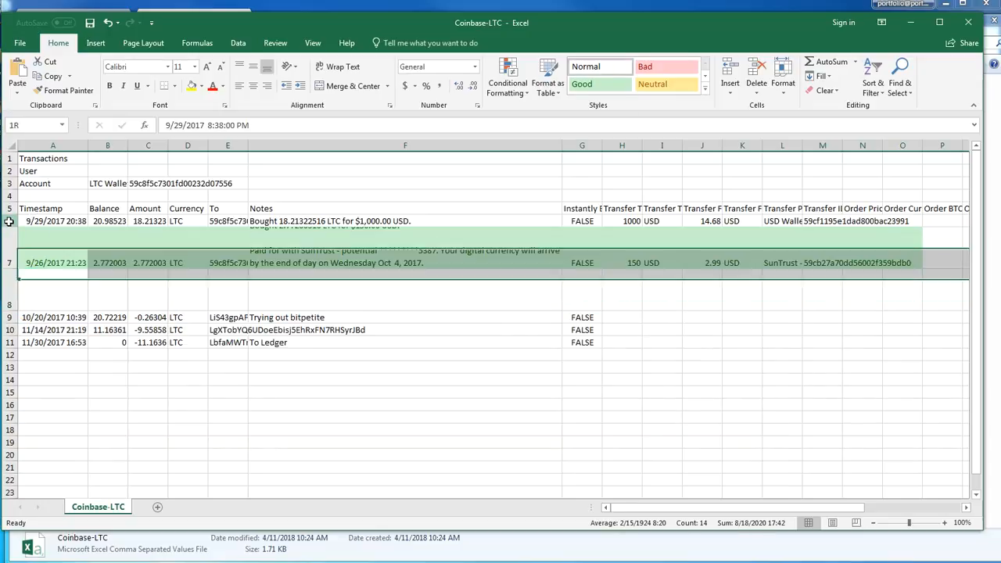
{"action": "left_click_drag", "start_coordinate": [22, 238], "coordinate": [57, 286]}
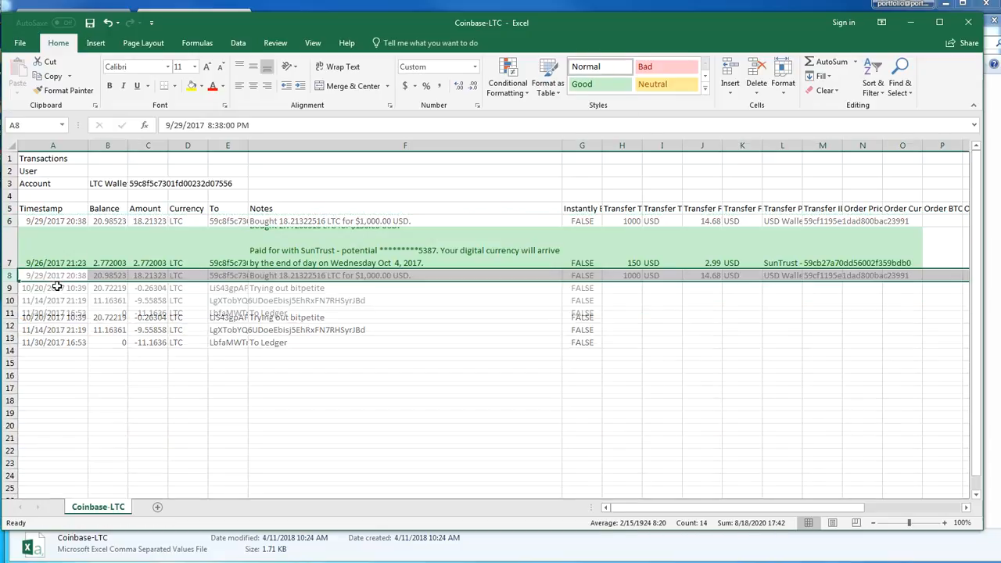
{"action": "left_click", "coordinate": [376, 363]}
Arrange the Coinbase-LTC workbook below the browser window and bring up the Deposits sheet of Portfolio Builder Editor
{"action": "key", "text": "alt+Tab"}
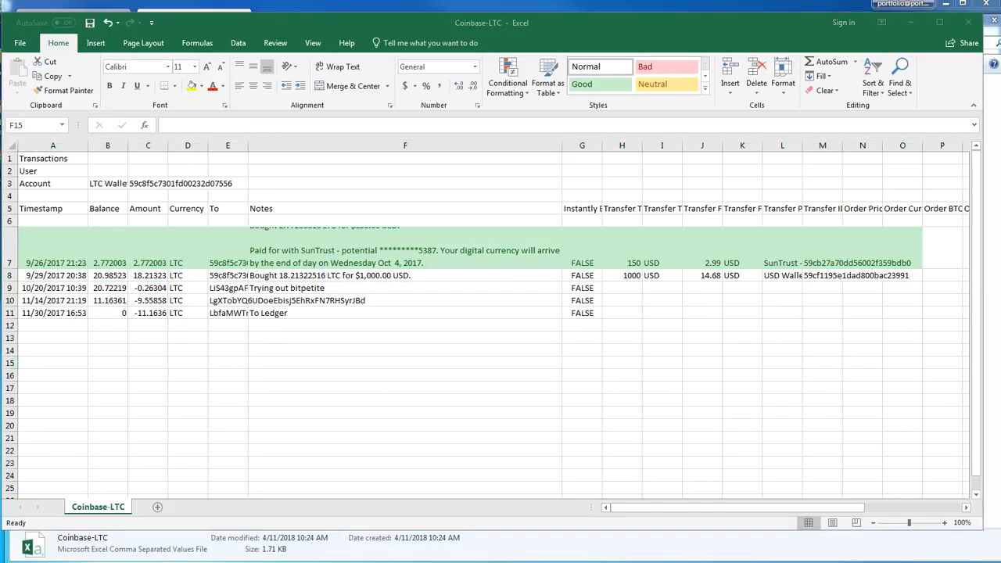
{"action": "left_click_drag", "start_coordinate": [456, 25], "coordinate": [432, 173]}
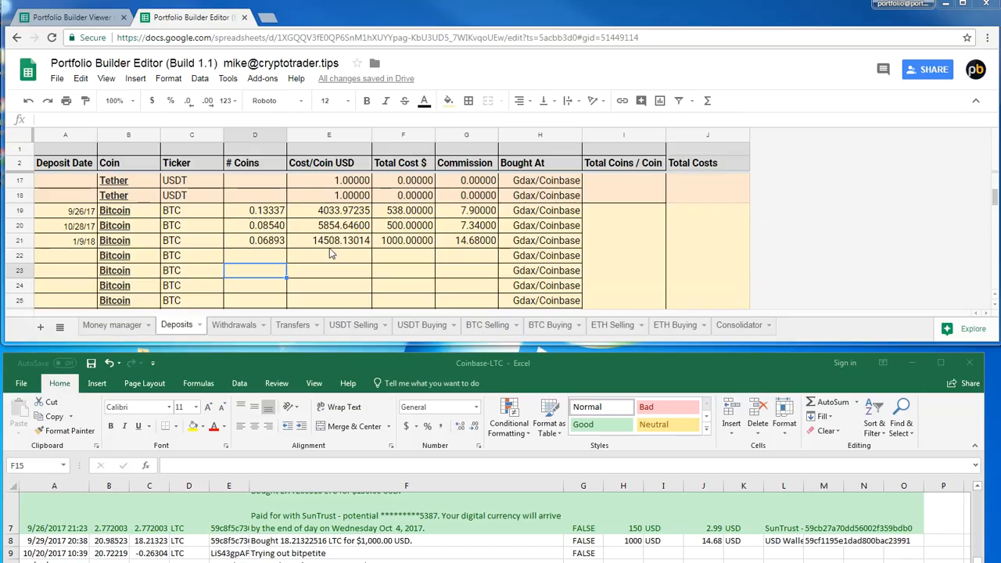
{"action": "scroll", "coordinate": [328, 258], "scroll_direction": "down", "scroll_amount": 8}
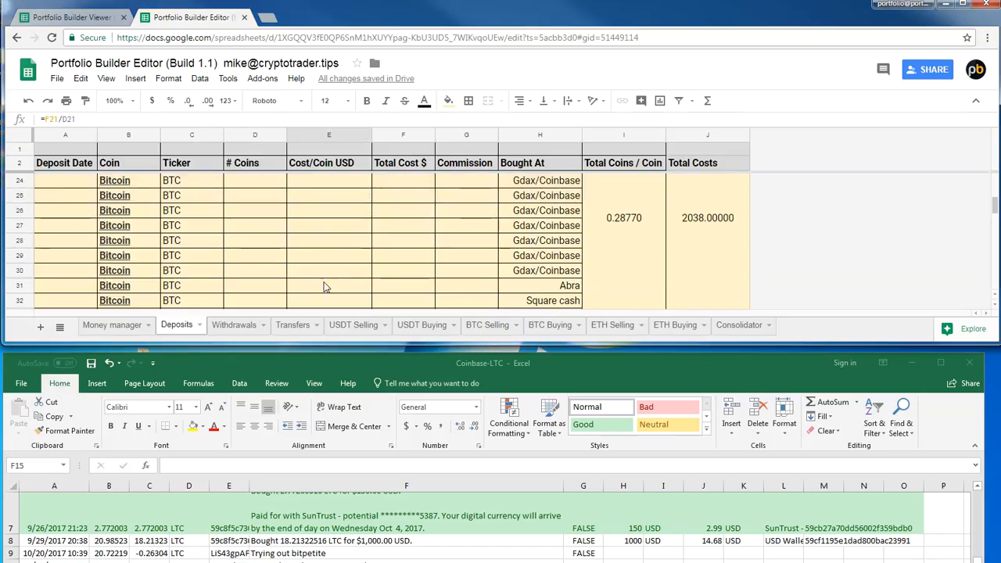
{"action": "scroll", "coordinate": [323, 280], "scroll_direction": "down", "scroll_amount": 3}
{"action": "scroll", "coordinate": [323, 271], "scroll_direction": "up", "scroll_amount": 5}
{"action": "scroll", "coordinate": [328, 266], "scroll_direction": "up", "scroll_amount": 6}
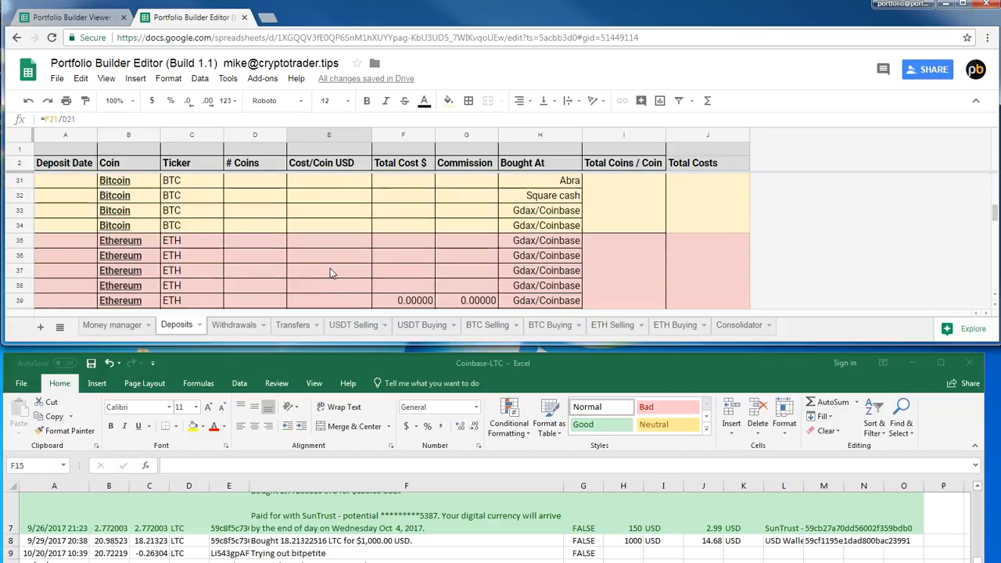
Try to fill the Cost/Coin USD formula from the 1/9/18 Bitcoin deposit down through the other coins' rows, then undo the fill
{"action": "scroll", "coordinate": [334, 256], "scroll_direction": "up", "scroll_amount": 3}
{"action": "scroll", "coordinate": [340, 262], "scroll_direction": "down", "scroll_amount": 3}
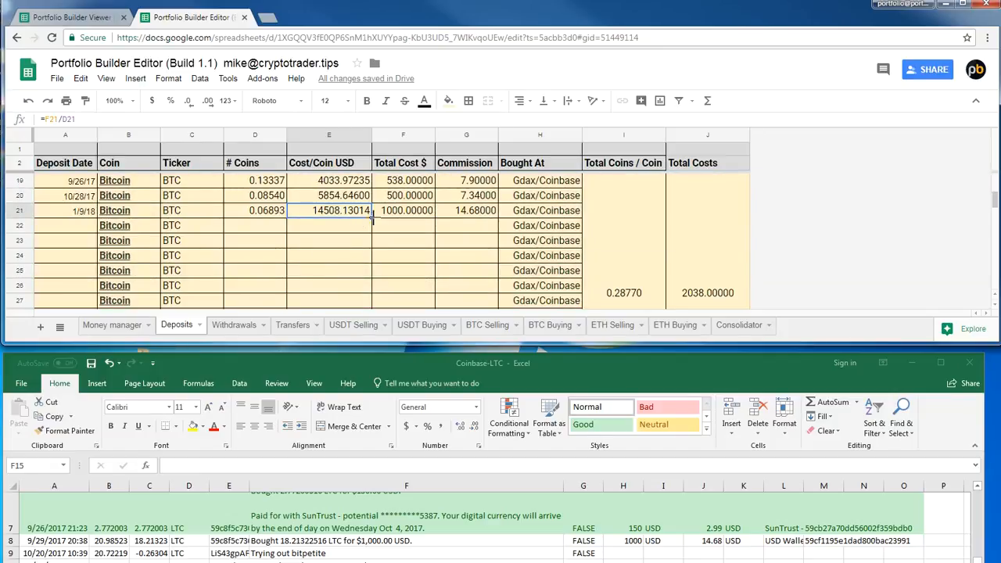
{"action": "scroll", "coordinate": [356, 262], "scroll_direction": "down", "scroll_amount": 20}
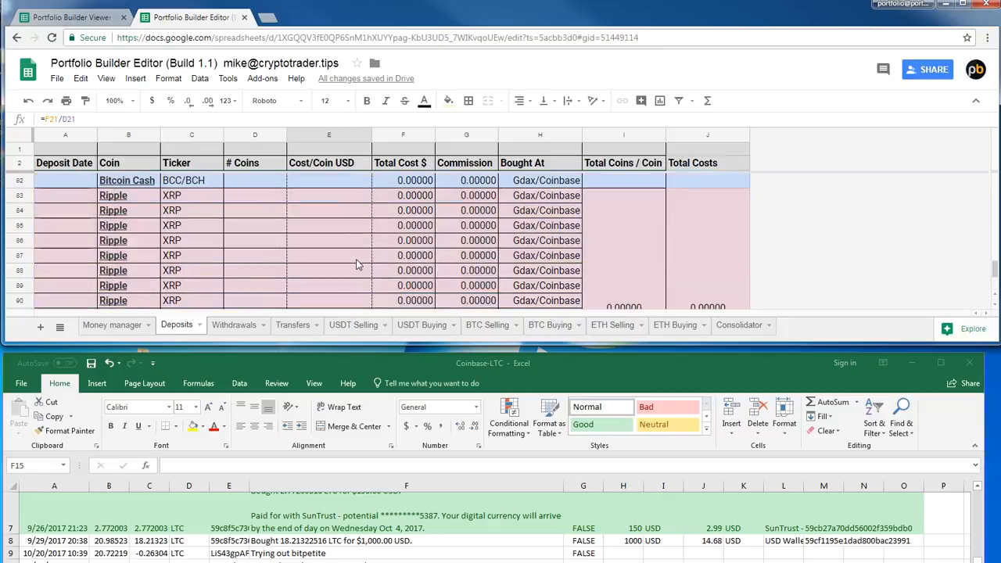
{"action": "scroll", "coordinate": [356, 264], "scroll_direction": "up", "scroll_amount": 7}
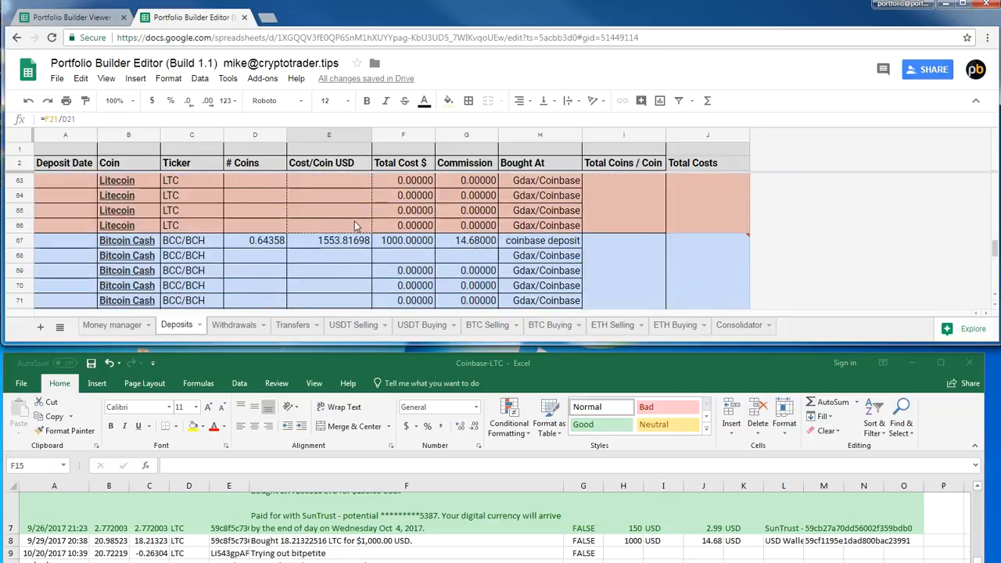
{"action": "scroll", "coordinate": [356, 266], "scroll_direction": "down", "scroll_amount": 3}
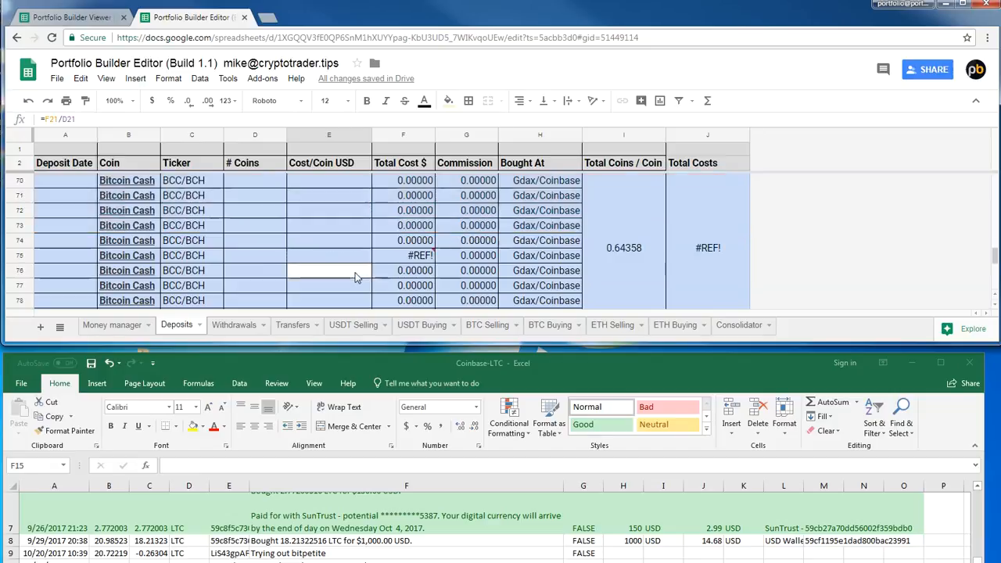
{"action": "scroll", "coordinate": [354, 266], "scroll_direction": "down", "scroll_amount": 5}
{"action": "scroll", "coordinate": [352, 234], "scroll_direction": "up", "scroll_amount": 2}
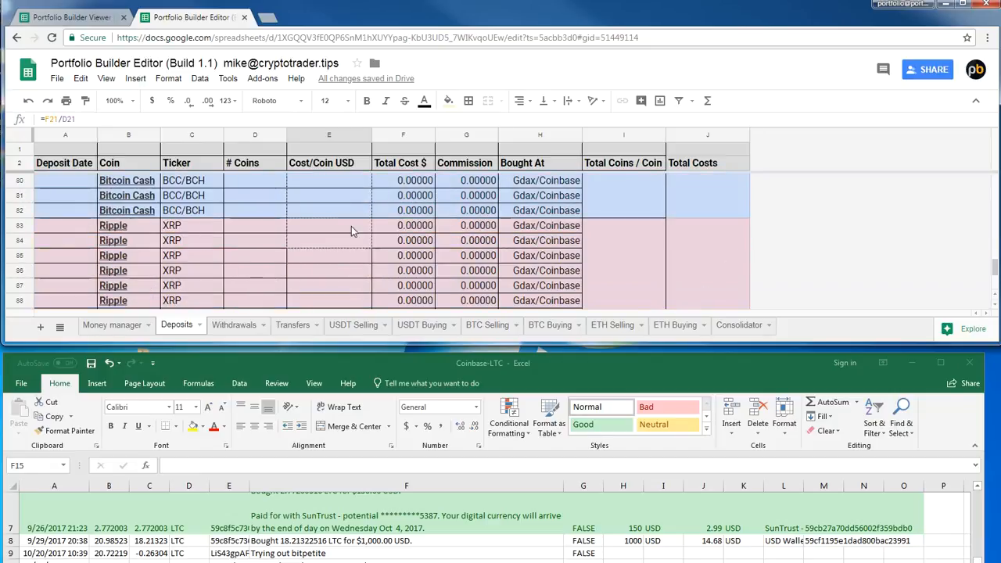
{"action": "key", "text": "ctrl+v"}
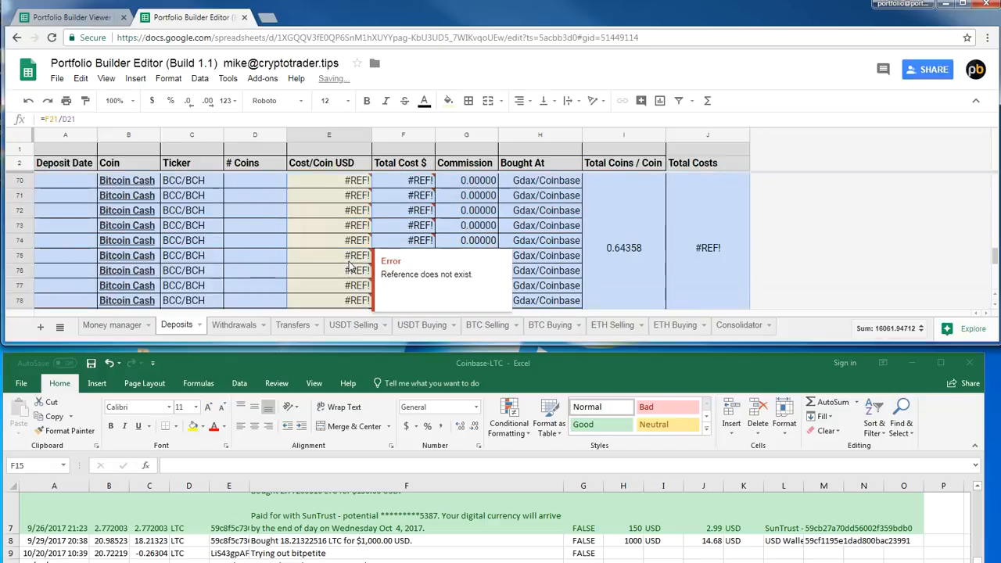
{"action": "key", "text": "ctrl+z"}
Copy the full 9/26/2017 LTC amount, 2.77200316, into # Coins of the first Litecoin row on the Deposits sheet
{"action": "scroll", "coordinate": [349, 262], "scroll_direction": "up", "scroll_amount": 3}
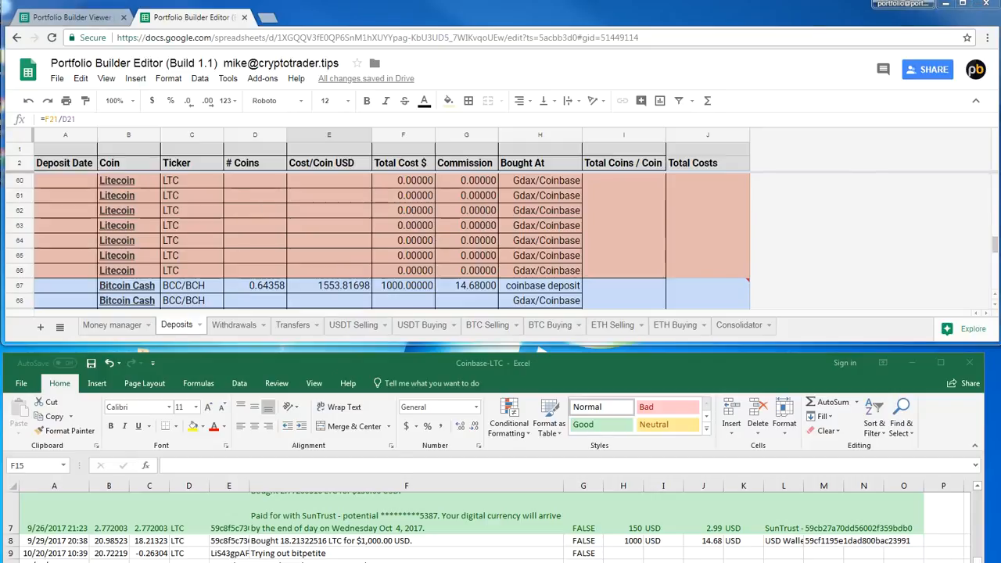
{"action": "scroll", "coordinate": [353, 250], "scroll_direction": "up", "scroll_amount": 9}
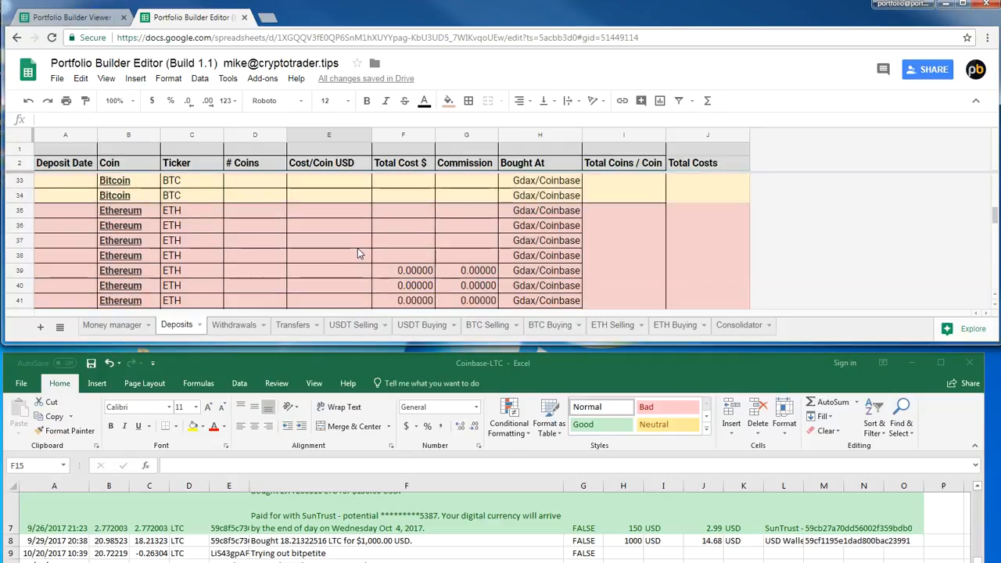
{"action": "scroll", "coordinate": [357, 248], "scroll_direction": "up", "scroll_amount": 3}
{"action": "scroll", "coordinate": [360, 247], "scroll_direction": "down", "scroll_amount": 6}
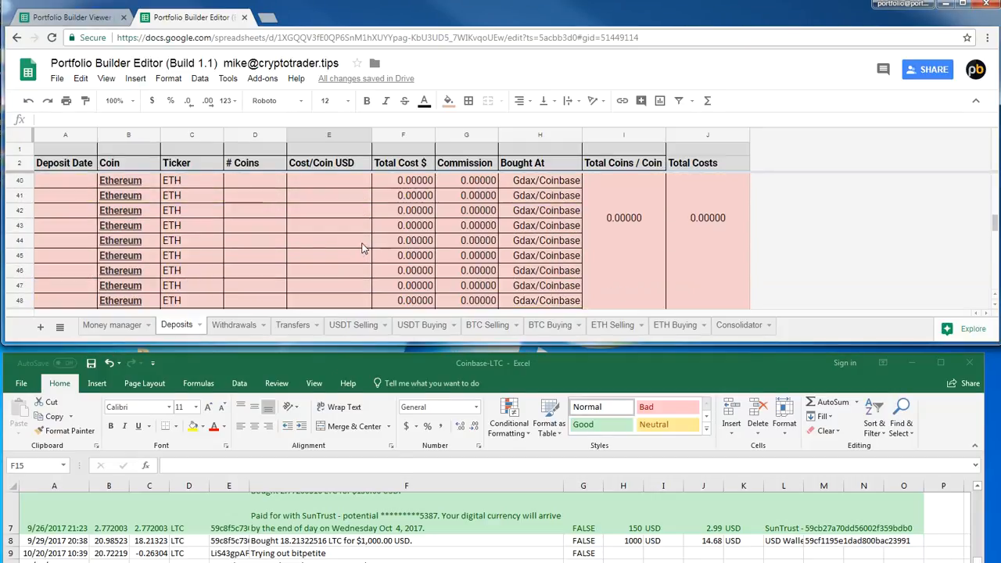
{"action": "scroll", "coordinate": [362, 248], "scroll_direction": "down", "scroll_amount": 4}
{"action": "scroll", "coordinate": [352, 245], "scroll_direction": "up", "scroll_amount": 3}
{"action": "scroll", "coordinate": [339, 249], "scroll_direction": "down", "scroll_amount": 2}
{"action": "left_click", "coordinate": [245, 213]}
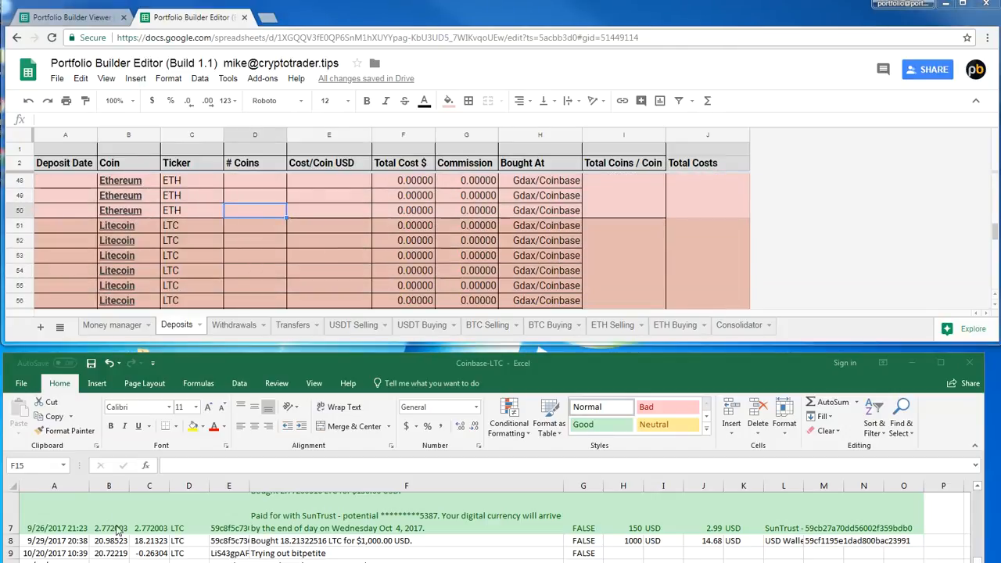
{"action": "left_click", "coordinate": [152, 530]}
{"action": "scroll", "coordinate": [154, 531], "scroll_direction": "up", "scroll_amount": 2}
{"action": "scroll", "coordinate": [154, 531], "scroll_direction": "down", "scroll_amount": 1}
{"action": "scroll", "coordinate": [154, 531], "scroll_direction": "down", "scroll_amount": 2}
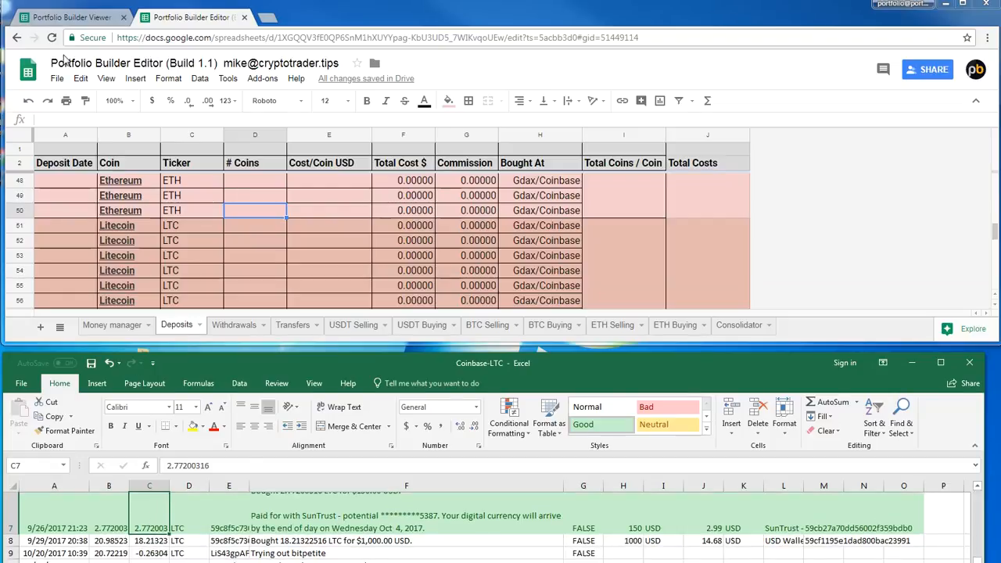
{"action": "double_click", "coordinate": [219, 470]}
{"action": "key", "text": "ctrl+c"}
{"action": "left_click", "coordinate": [255, 231]}
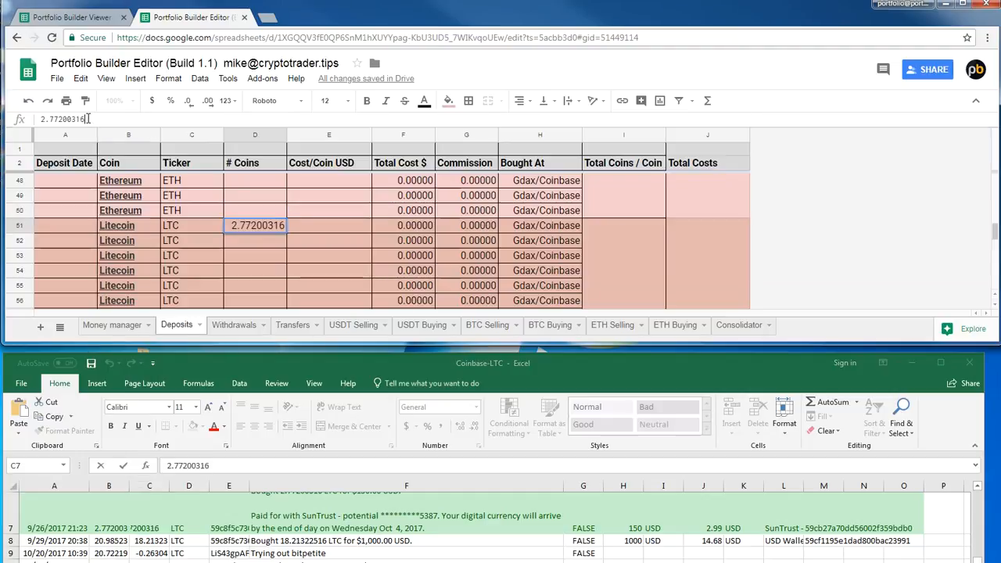
Set the first Litecoin deposit's Total Cost to 150 and its Commission to 2.99
{"action": "left_click", "coordinate": [403, 231]}
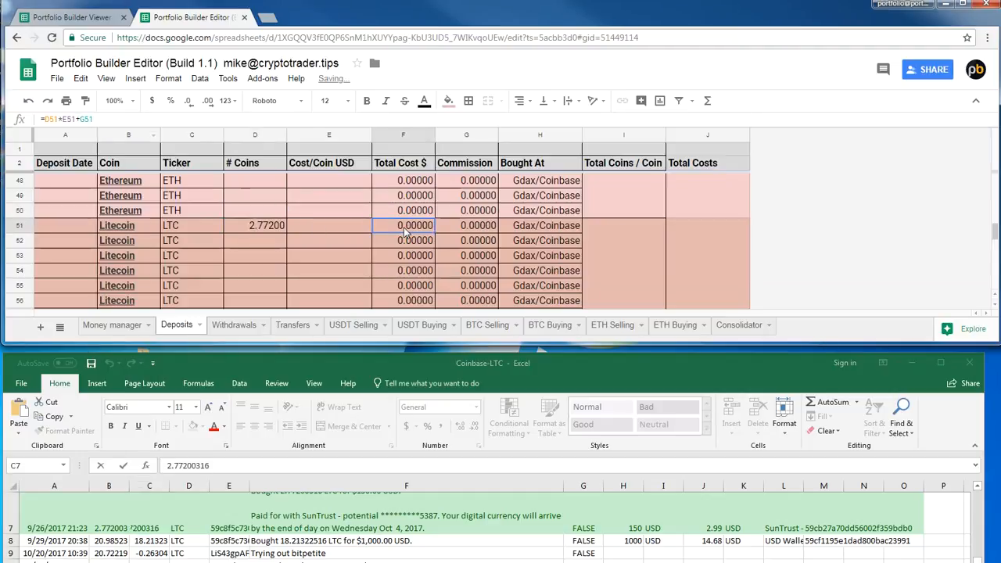
{"action": "left_click", "coordinate": [636, 528]}
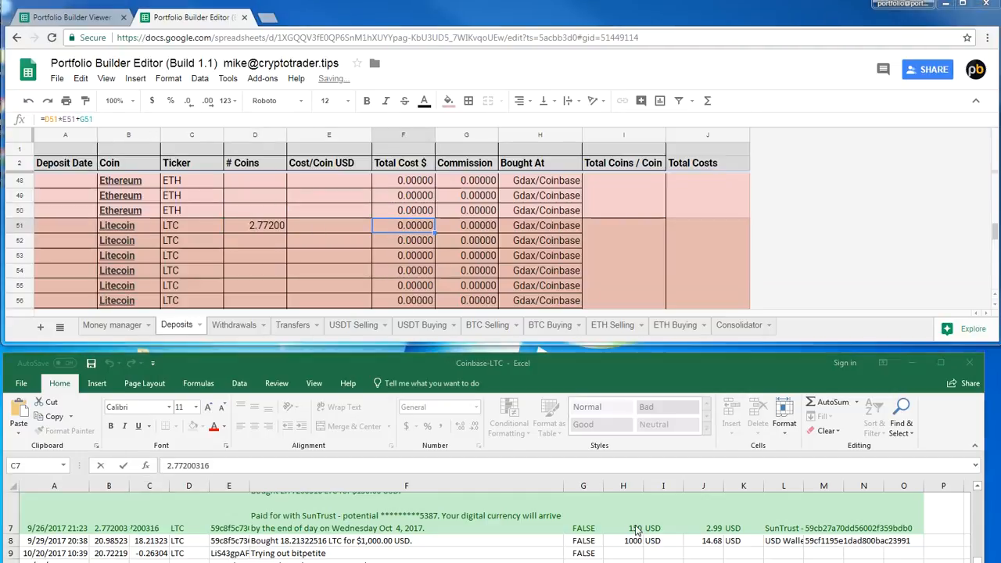
{"action": "left_click", "coordinate": [403, 226]}
{"action": "type", "text": "150"}
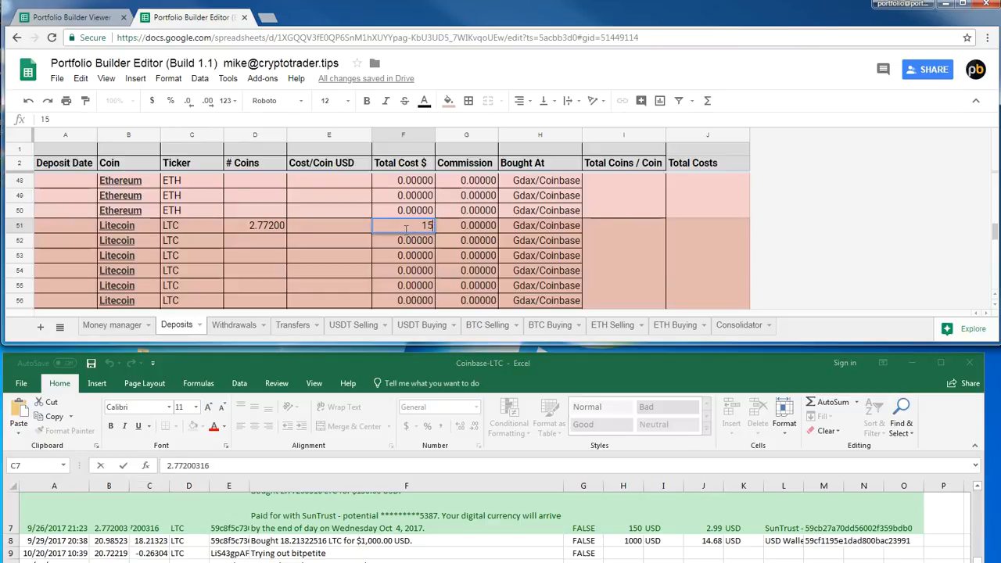
{"action": "key", "text": "Return"}
{"action": "key", "text": "Up"}
{"action": "key", "text": "Right"}
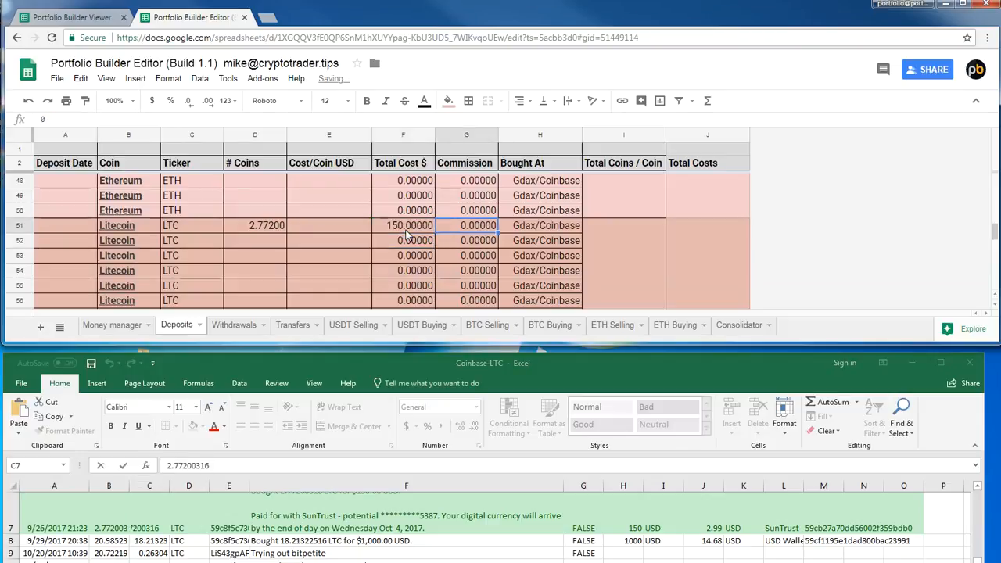
{"action": "type", "text": "2.99"}
{"action": "left_click", "coordinate": [348, 221]}
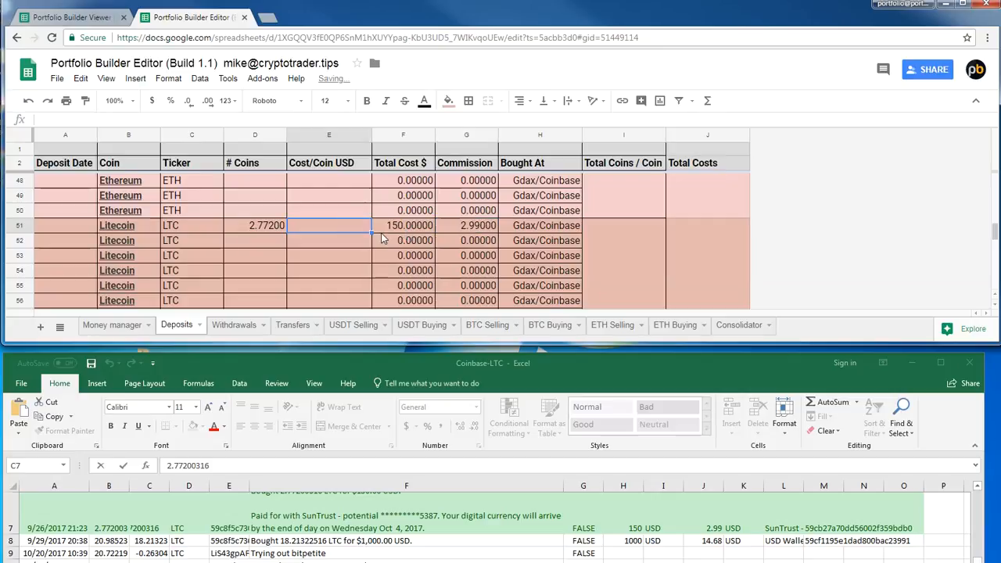
Calculate Cost/Coin USD for the first Litecoin deposit by dividing its Total Cost (F51) by its # Coins (D51)
{"action": "type", "text": "="}
{"action": "left_click", "coordinate": [387, 226]}
{"action": "type", "text": "/"}
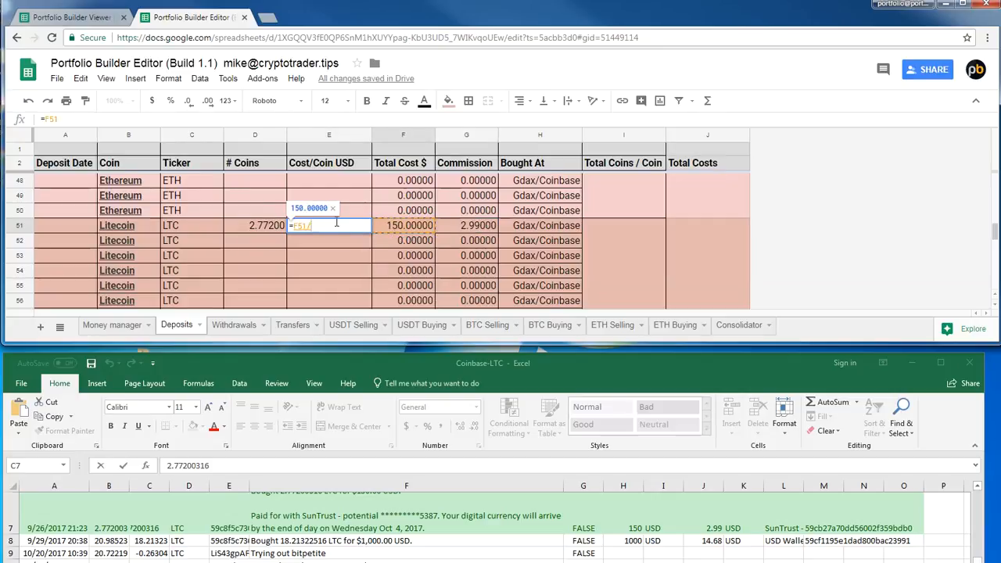
{"action": "left_click", "coordinate": [259, 229]}
{"action": "key", "text": "Return"}
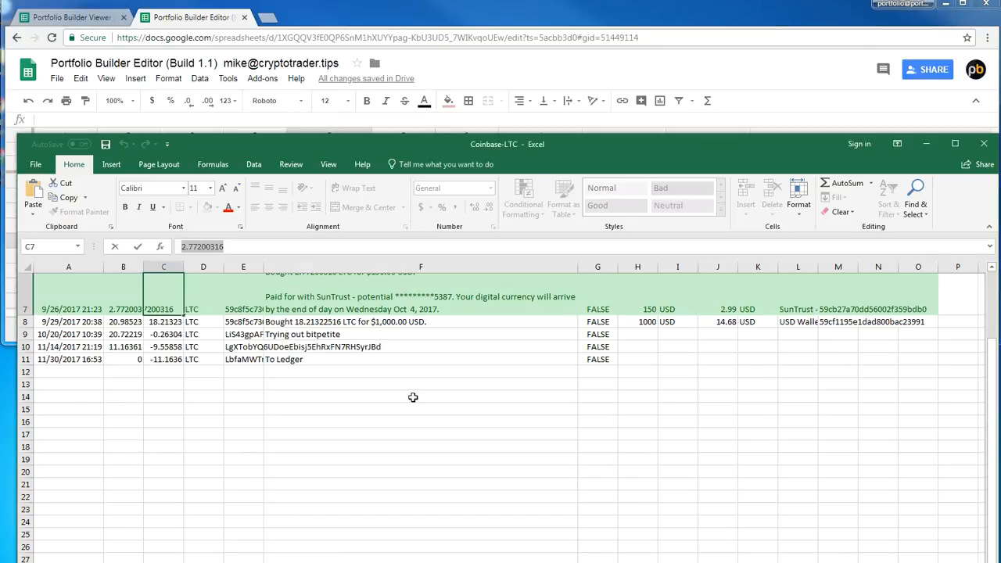
{"action": "key", "text": "Escape"}
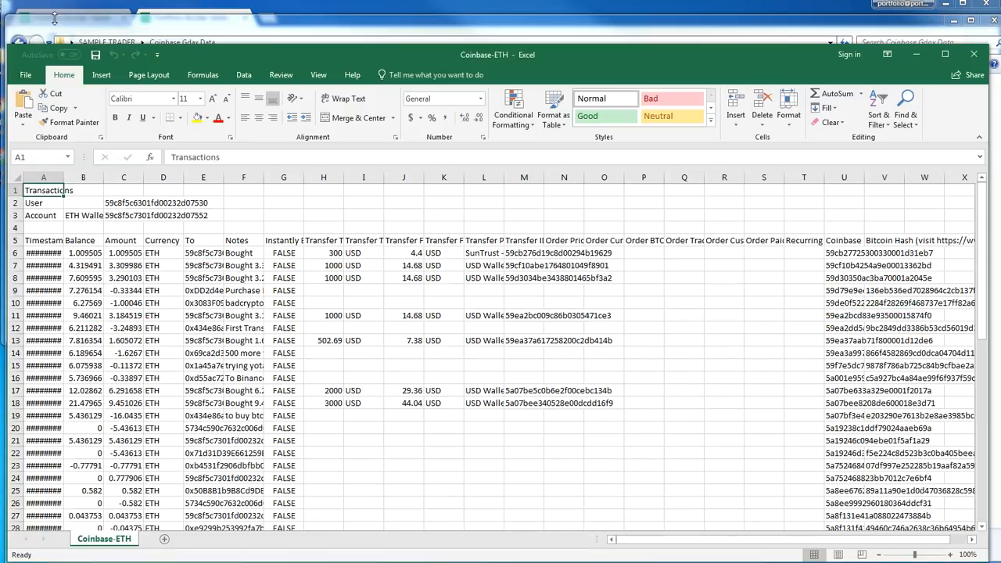
Widen the Timestamp column in the Coinbase-ETH workbook
{"action": "left_click", "coordinate": [114, 276]}
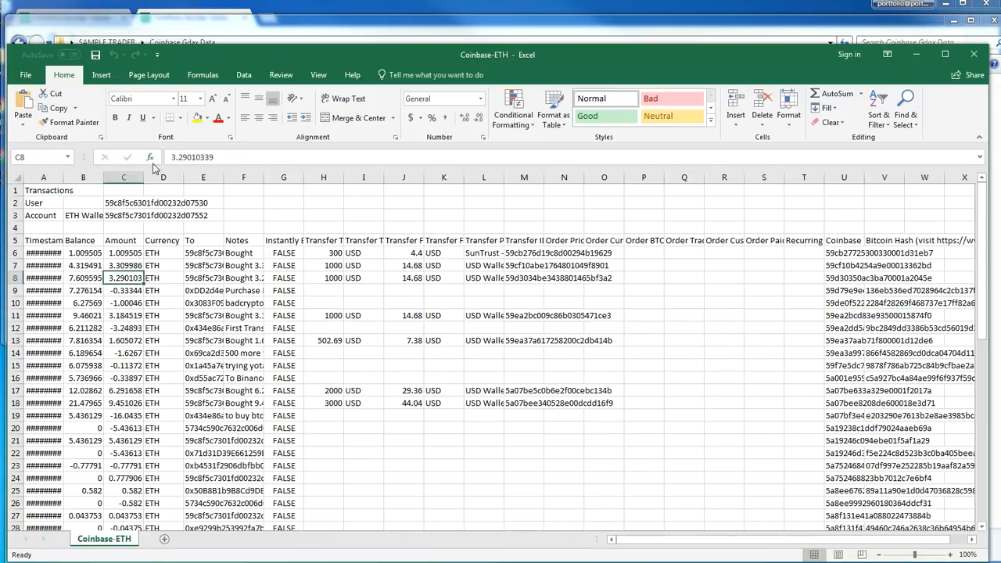
{"action": "left_click_drag", "start_coordinate": [64, 177], "coordinate": [87, 177]}
{"action": "left_click", "coordinate": [142, 303]}
Sort the ETH transactions from row 6 down by Amount, largest to smallest
{"action": "left_click_drag", "start_coordinate": [45, 254], "coordinate": [876, 452]}
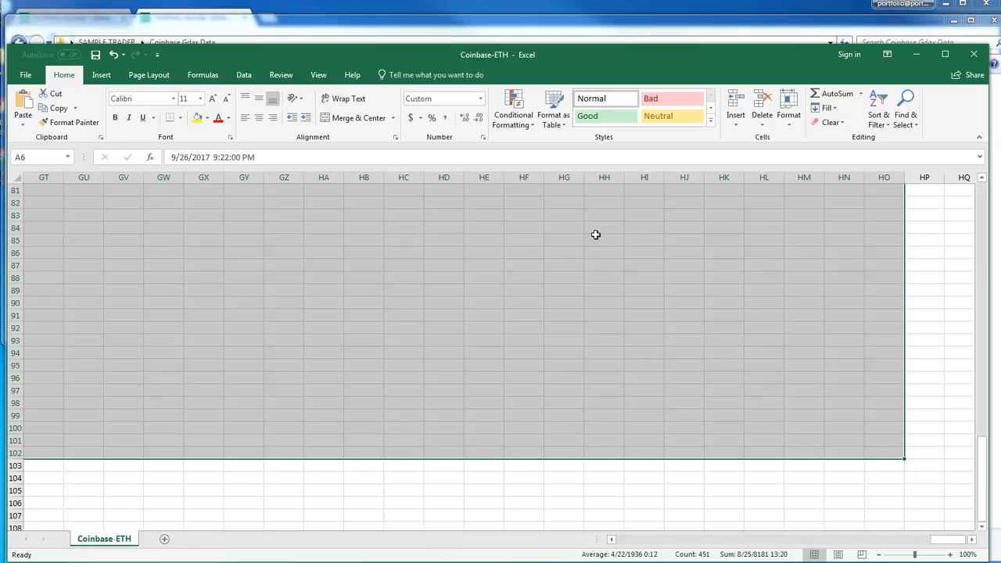
{"action": "left_click", "coordinate": [244, 74]}
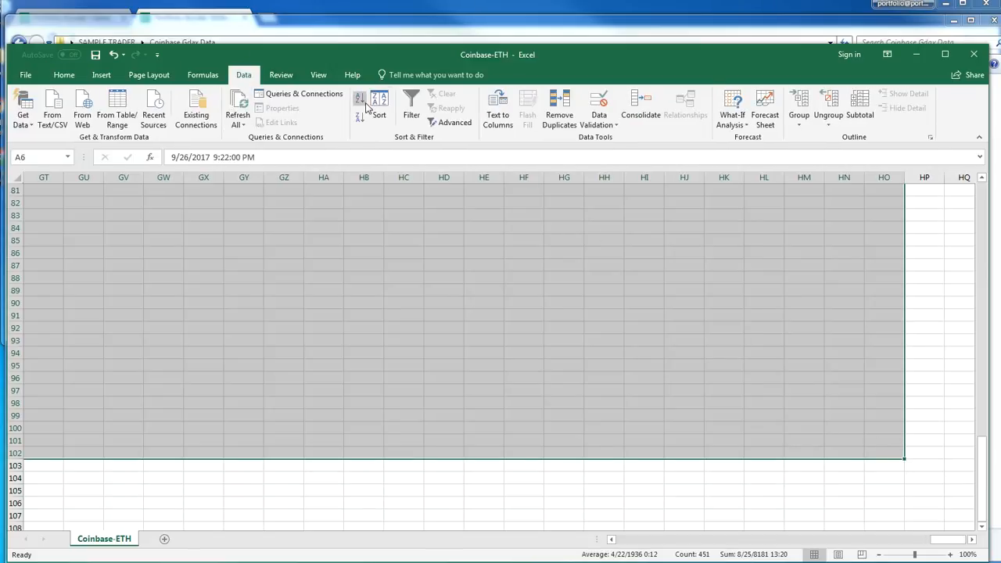
{"action": "left_click", "coordinate": [378, 116]}
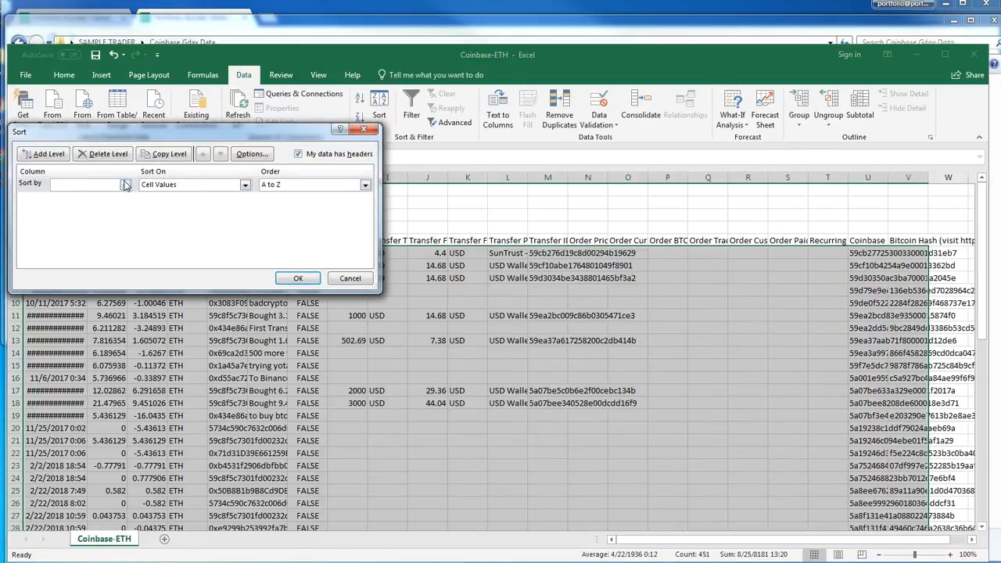
{"action": "left_click", "coordinate": [96, 185]}
{"action": "left_click", "coordinate": [95, 213]}
{"action": "left_click", "coordinate": [297, 186]}
{"action": "left_click", "coordinate": [317, 206]}
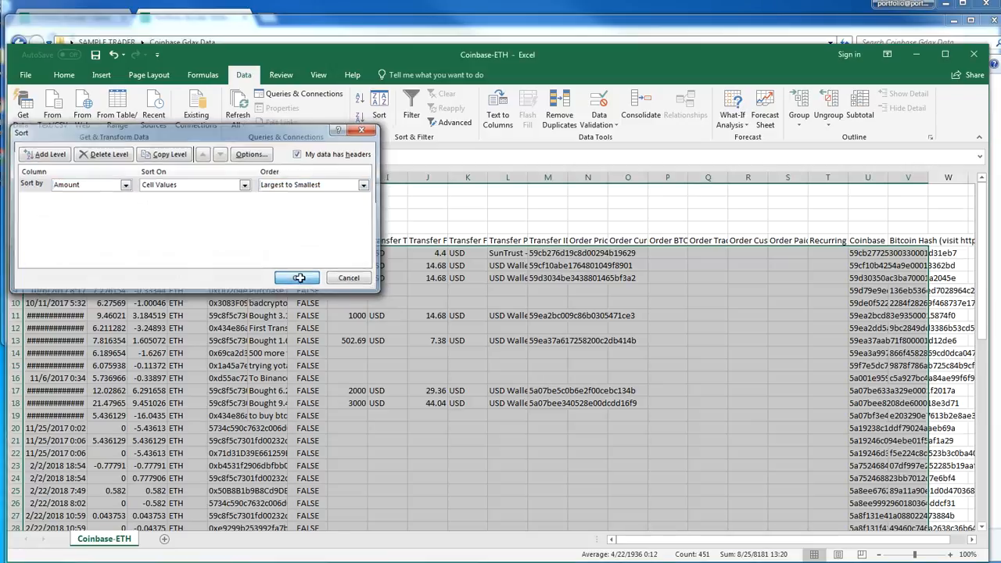
{"action": "left_click", "coordinate": [299, 277]}
{"action": "left_click", "coordinate": [324, 279]}
{"action": "key", "text": "Left"}
{"action": "key", "text": "Left"}
{"action": "key", "text": "Left"}
{"action": "key", "text": "Left"}
{"action": "key", "text": "Left"}
{"action": "key", "text": "Left"}
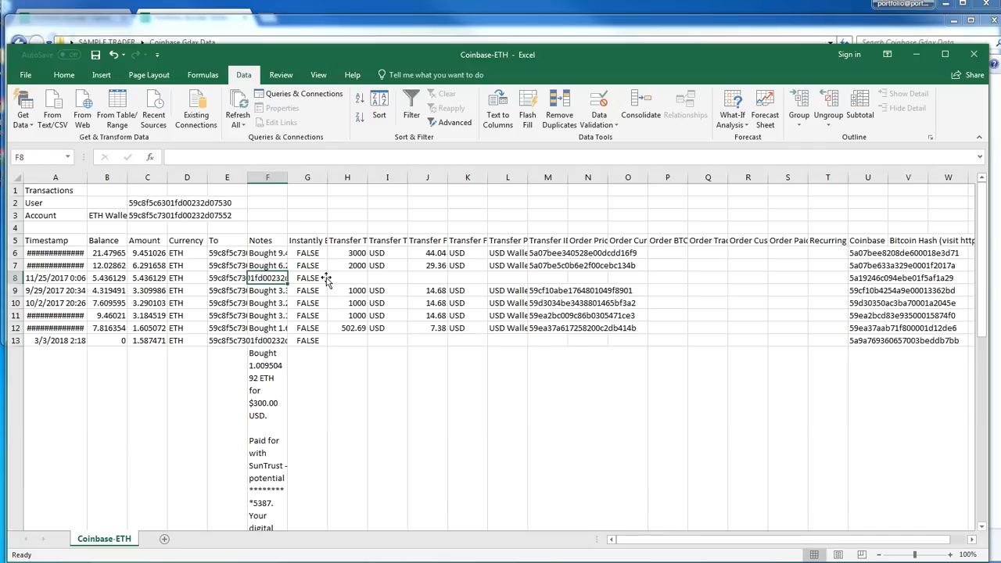
Widen the Notes column and reduce the height of the 9/26/2017 SunTrust purchase row to fit its text
{"action": "key", "text": "Down"}
{"action": "scroll", "coordinate": [317, 266], "scroll_direction": "down", "scroll_amount": 4}
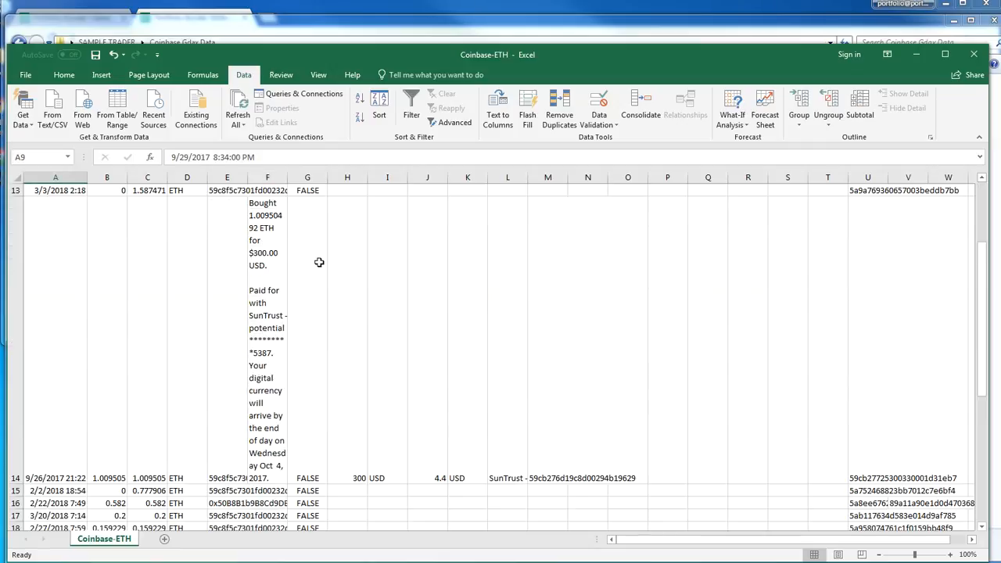
{"action": "left_click_drag", "start_coordinate": [288, 166], "coordinate": [467, 178]}
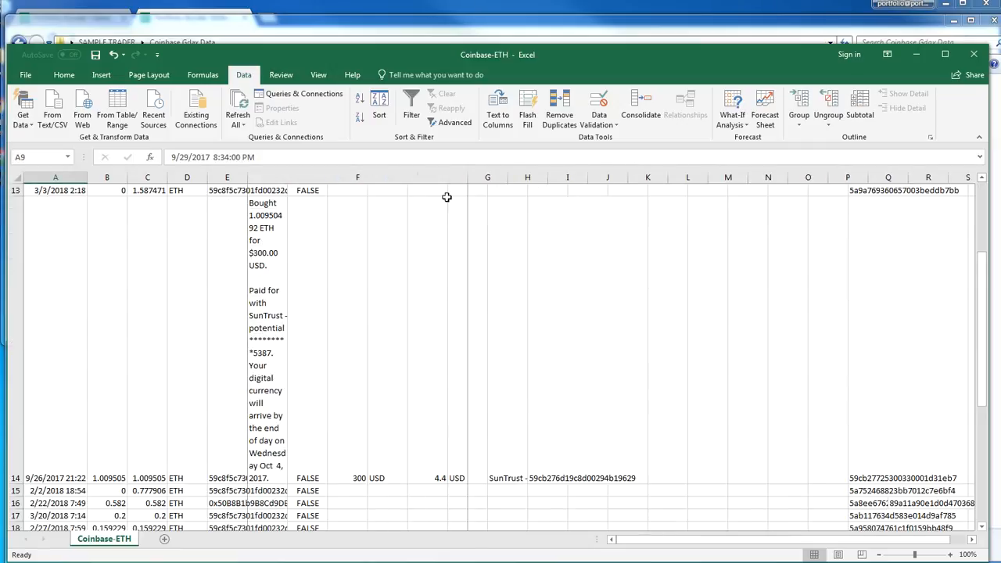
{"action": "left_click_drag", "start_coordinate": [18, 484], "coordinate": [17, 263]}
{"action": "scroll", "coordinate": [328, 305], "scroll_direction": "up", "scroll_amount": 4}
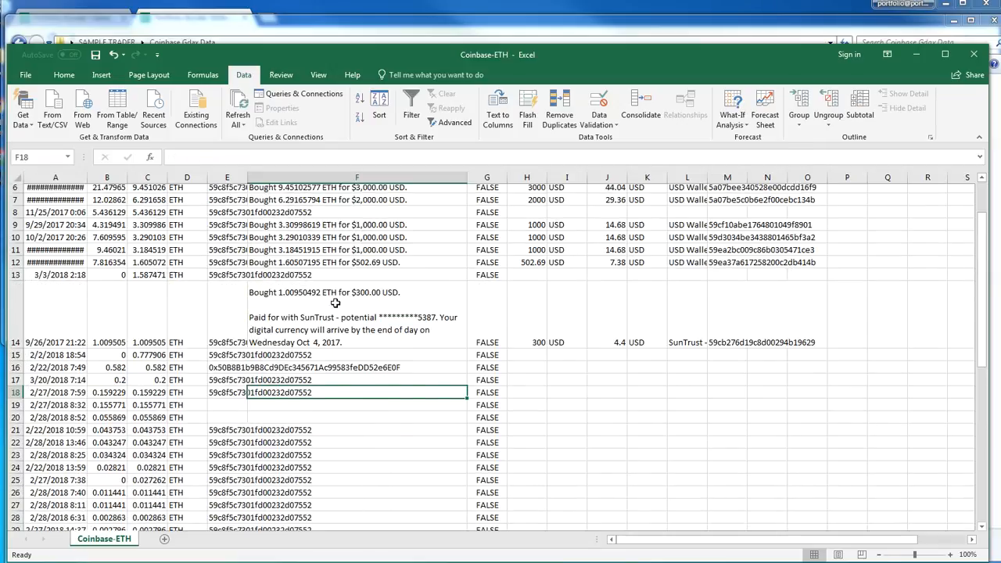
Highlight the entire 9/26/2017 SunTrust purchase row with the Good cell style
{"action": "left_click", "coordinate": [695, 392]}
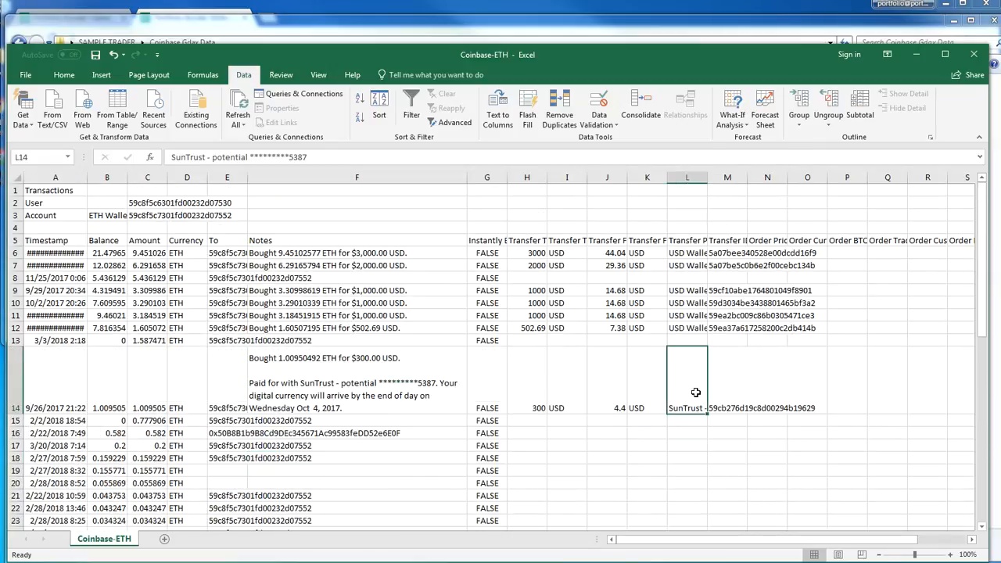
{"action": "left_click", "coordinate": [16, 395]}
{"action": "left_click", "coordinate": [64, 74]}
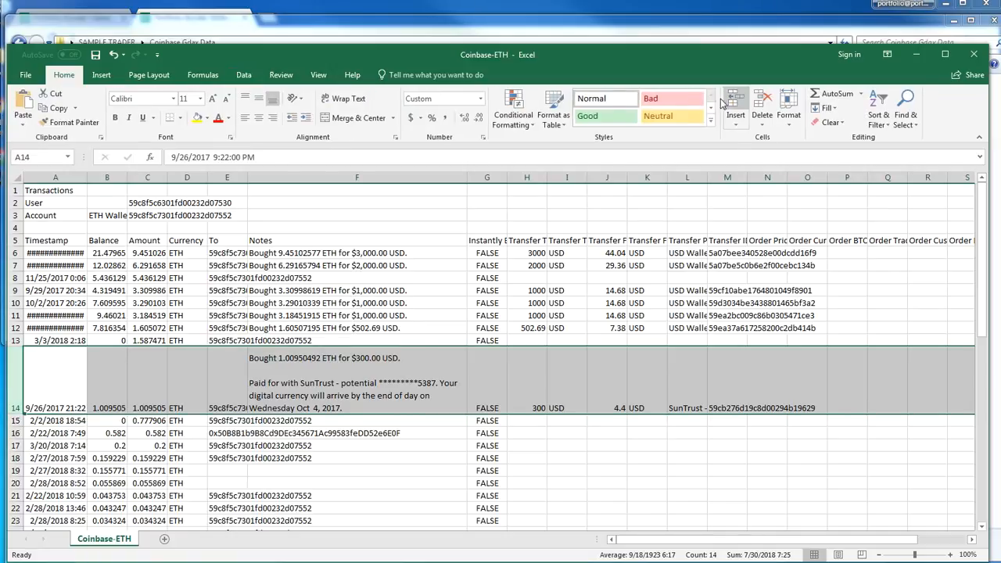
{"action": "left_click", "coordinate": [593, 116]}
{"action": "left_click", "coordinate": [608, 313]}
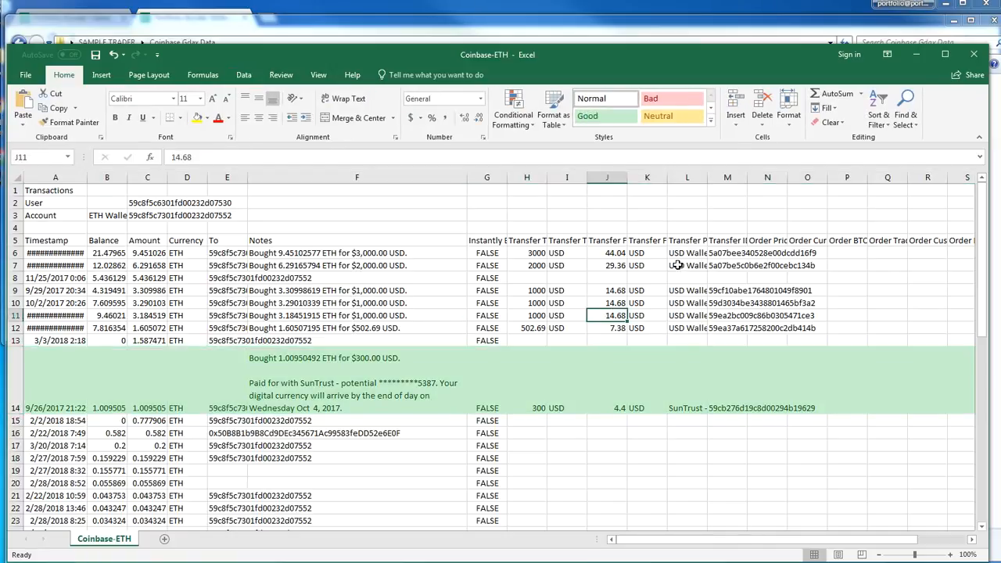
Examine the payment method and destination of the other ETH transactions for further bank-funded purchases
{"action": "left_click", "coordinate": [698, 338]}
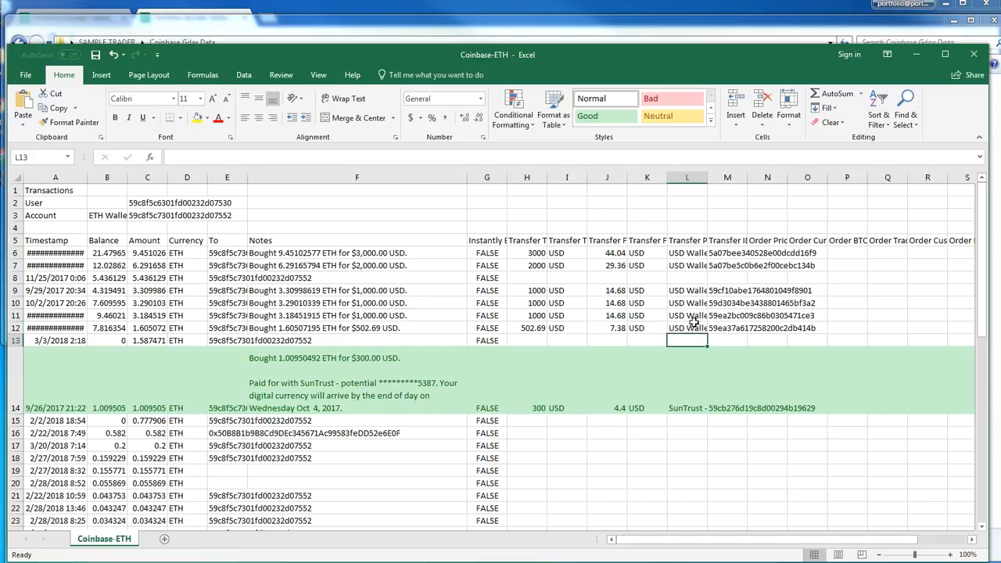
{"action": "left_click", "coordinate": [693, 254]}
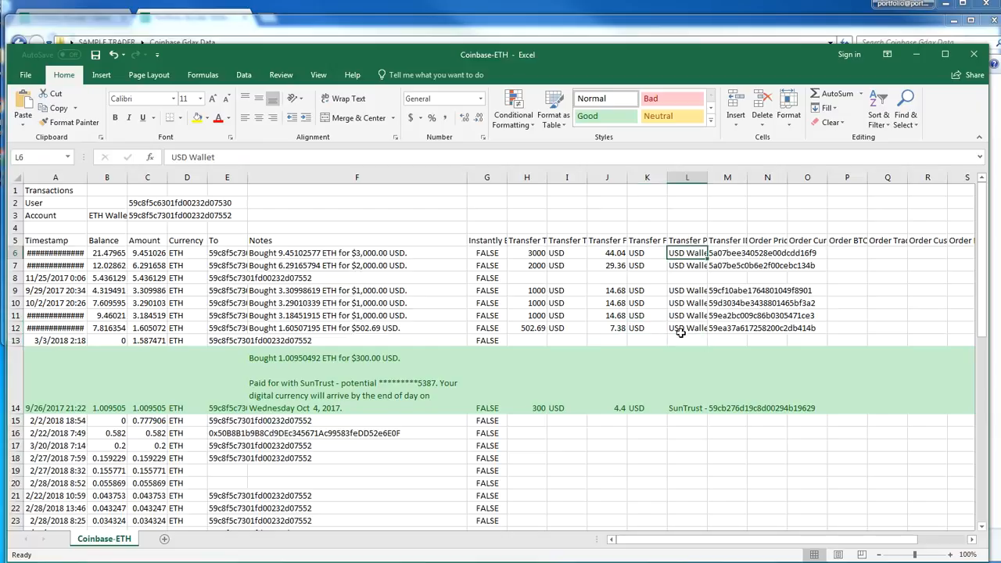
{"action": "left_click", "coordinate": [686, 240]}
{"action": "left_click", "coordinate": [686, 253]}
{"action": "left_click", "coordinate": [685, 265]}
{"action": "left_click", "coordinate": [685, 277]}
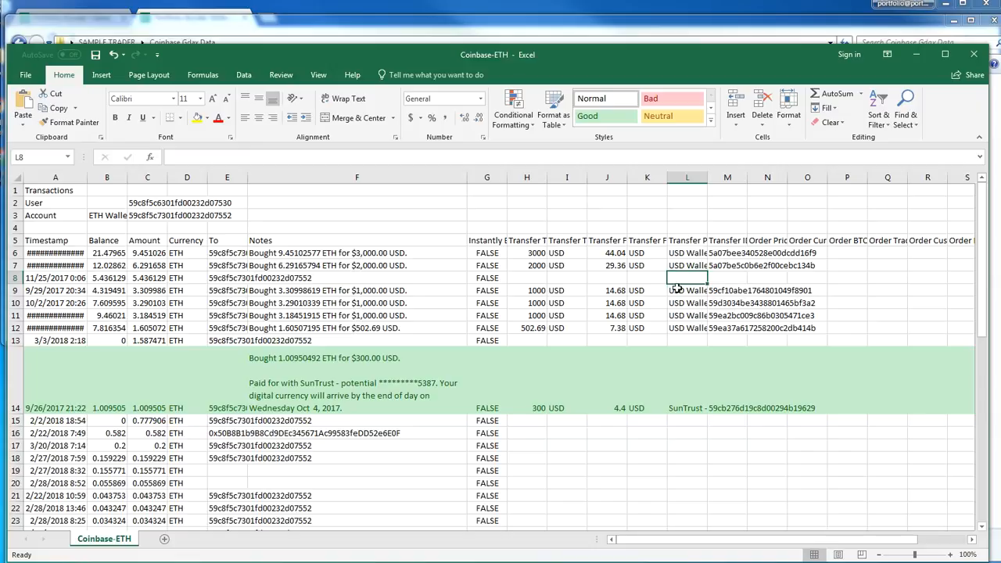
{"action": "left_click", "coordinate": [235, 279]}
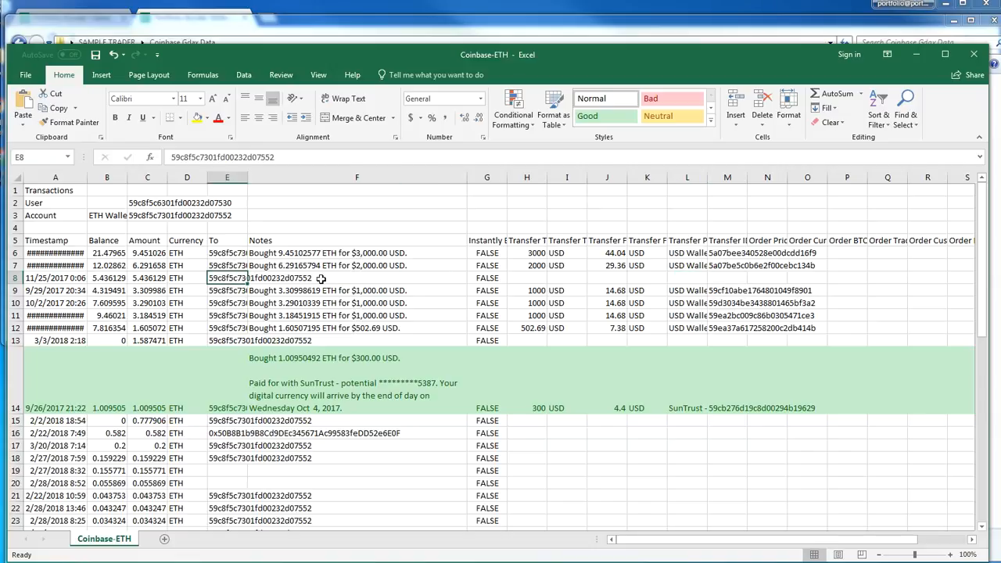
{"action": "scroll", "coordinate": [404, 463], "scroll_direction": "down", "scroll_amount": 5}
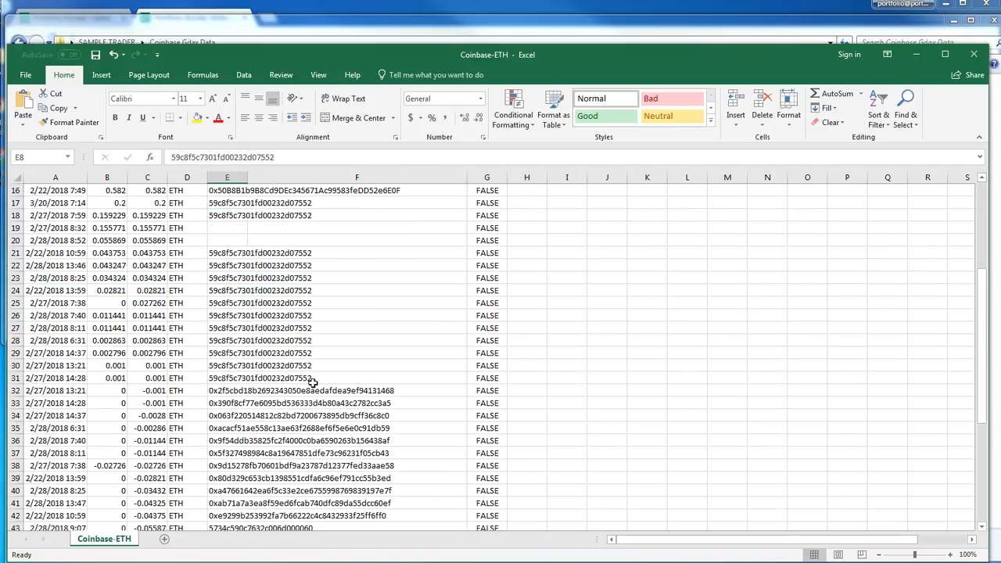
{"action": "scroll", "coordinate": [312, 382], "scroll_direction": "up", "scroll_amount": 3}
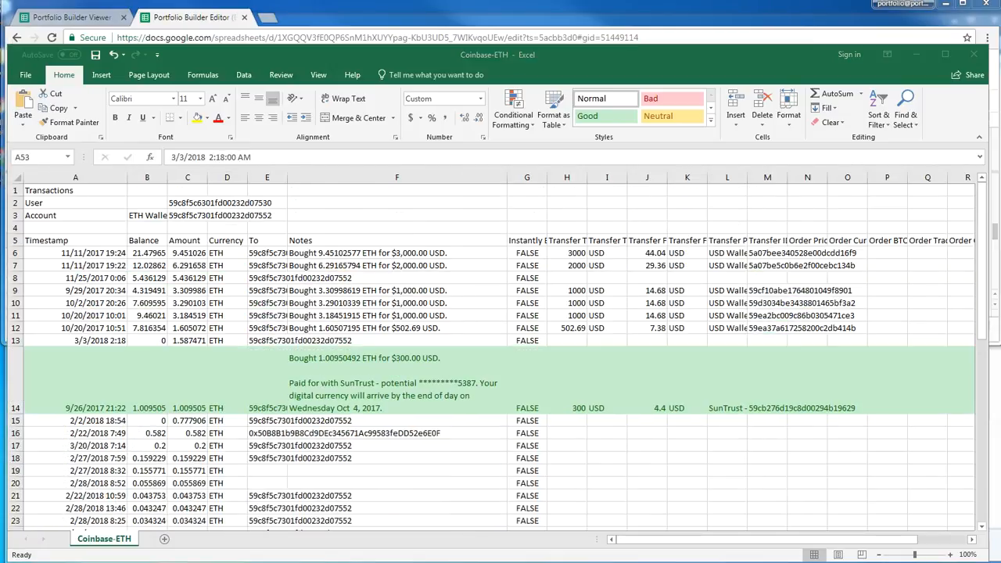
Insert a blank row directly below the column headers and move the highlighted SunTrust purchase row into it
{"action": "left_click", "coordinate": [594, 399]}
{"action": "left_click", "coordinate": [230, 381]}
{"action": "left_click", "coordinate": [378, 398]}
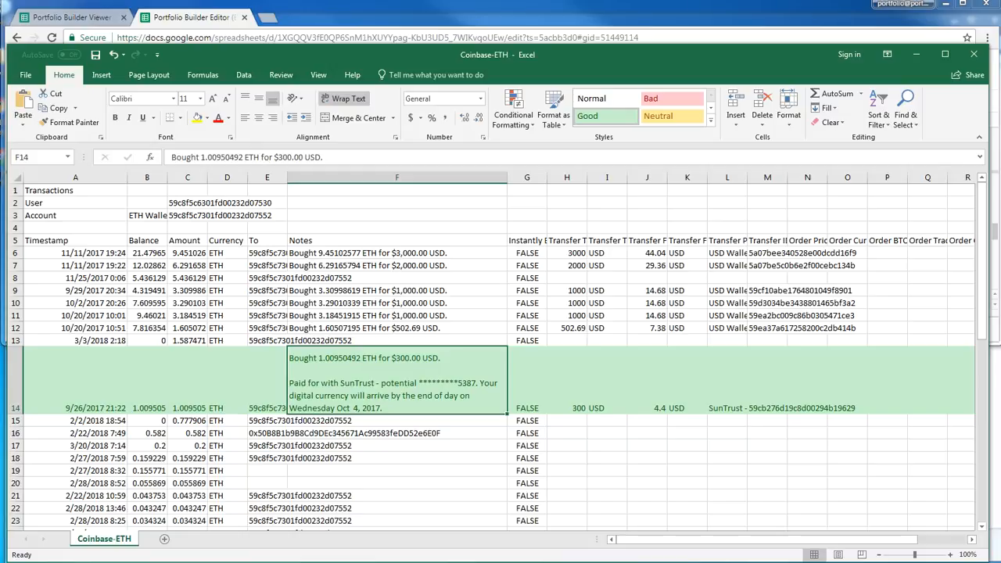
{"action": "left_click", "coordinate": [9, 252]}
{"action": "right_click", "coordinate": [18, 255]}
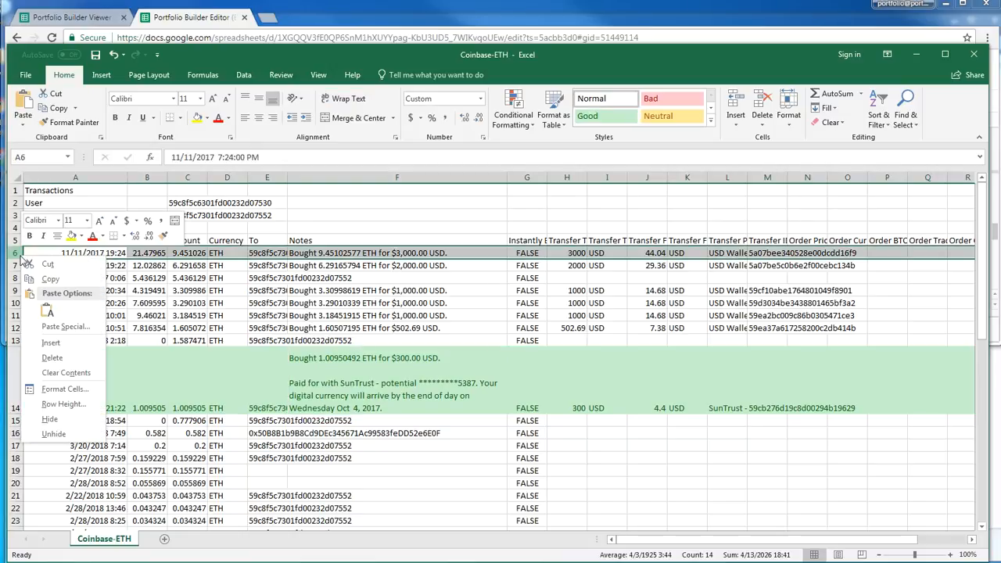
{"action": "left_click", "coordinate": [52, 343]}
{"action": "left_click", "coordinate": [28, 389]}
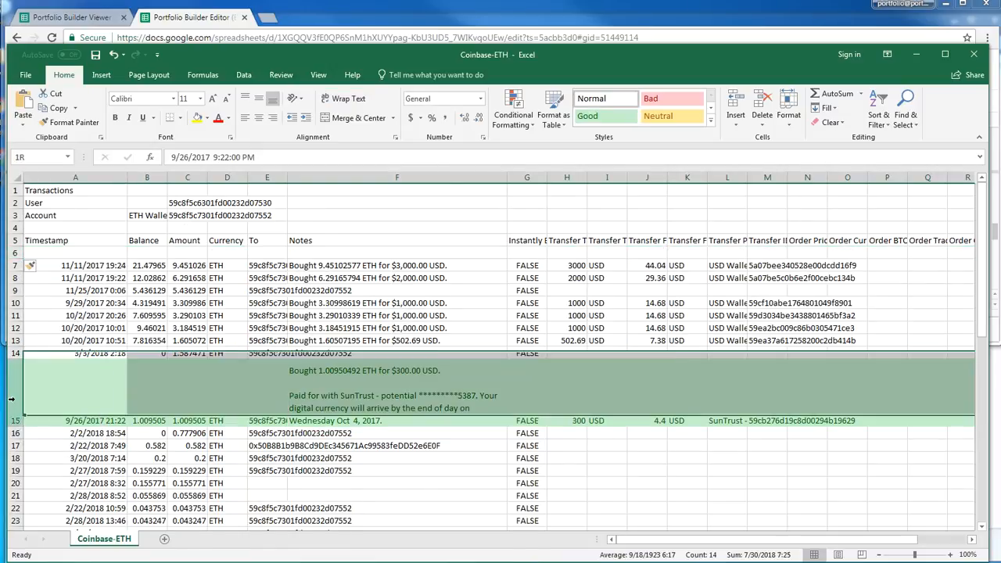
{"action": "left_click_drag", "start_coordinate": [30, 370], "coordinate": [17, 251]}
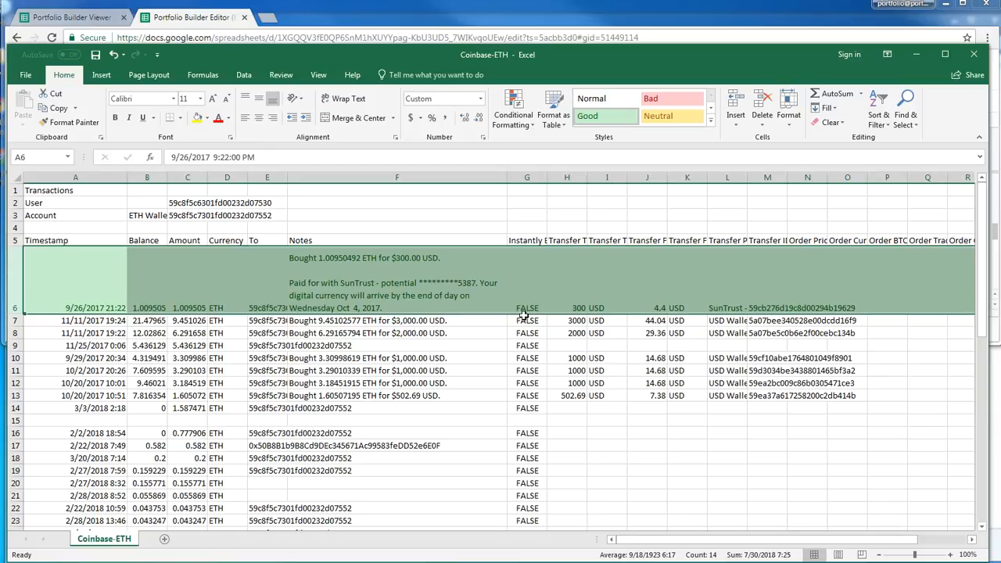
{"action": "left_click", "coordinate": [582, 289]}
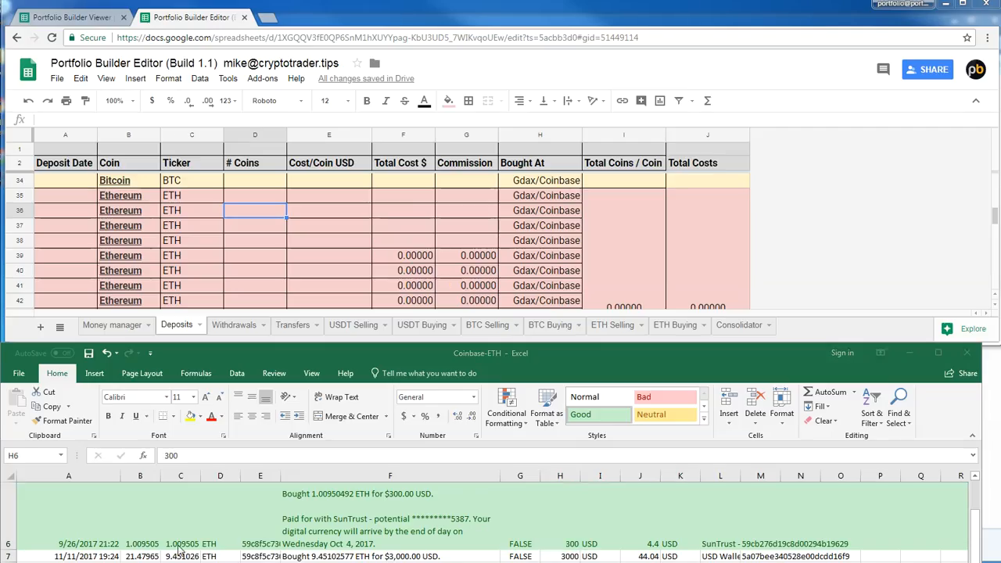
Copy the full 9/26/2017 ETH amount, 1.00950492, into # Coins of the first Ethereum row on the Deposits sheet
{"action": "left_click", "coordinate": [179, 545]}
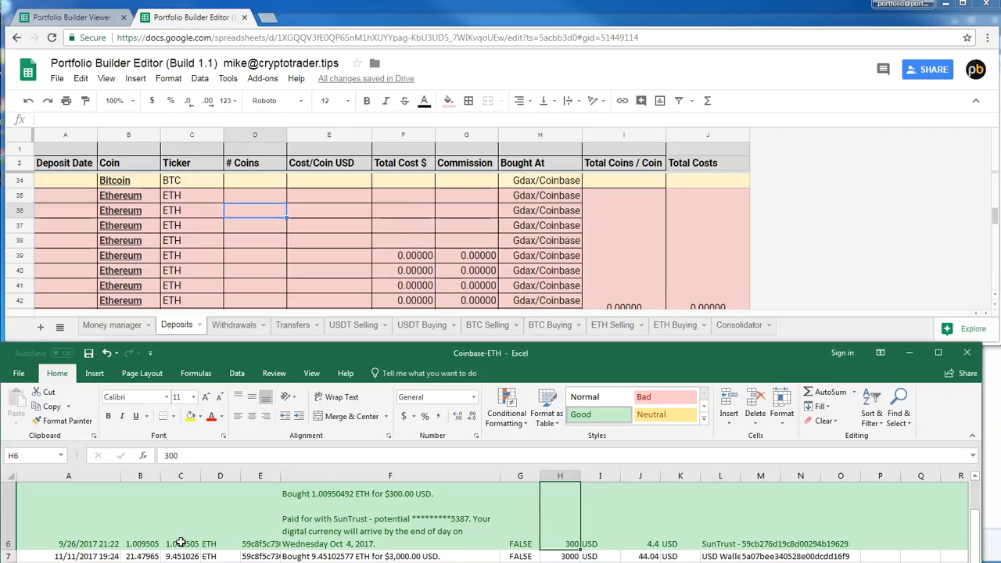
{"action": "left_click", "coordinate": [181, 540]}
{"action": "left_click_drag", "start_coordinate": [207, 455], "coordinate": [164, 456]}
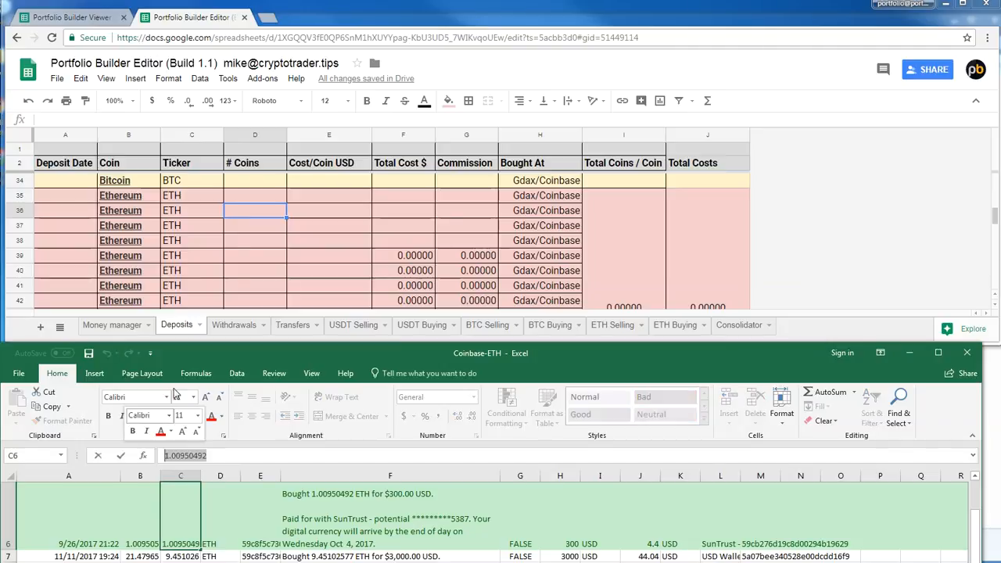
{"action": "type", "text": "1.00950492"}
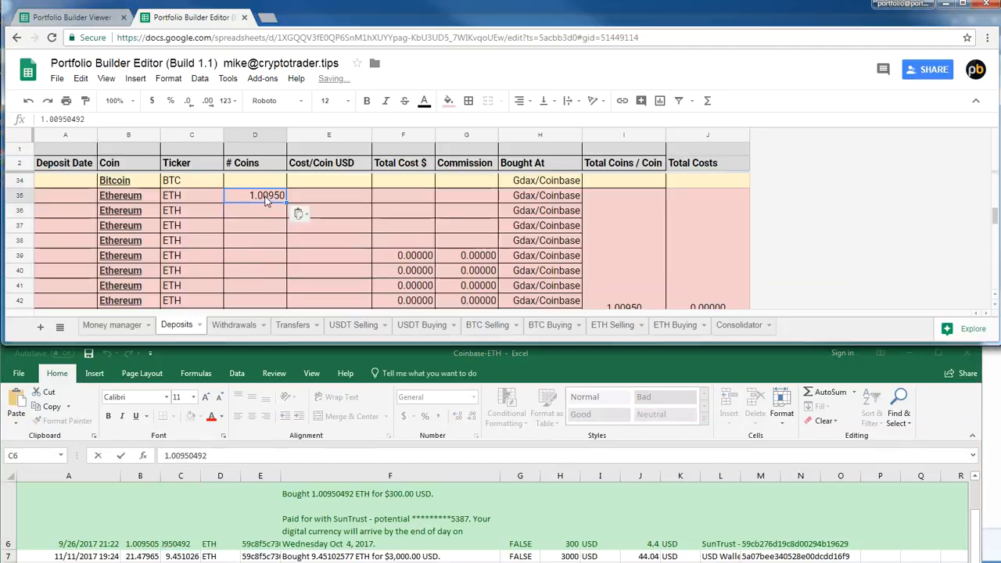
Copy the ETH purchase's 300 total and 4.4 fee into Total Cost and Commission of the first Ethereum deposit
{"action": "left_click", "coordinate": [560, 544]}
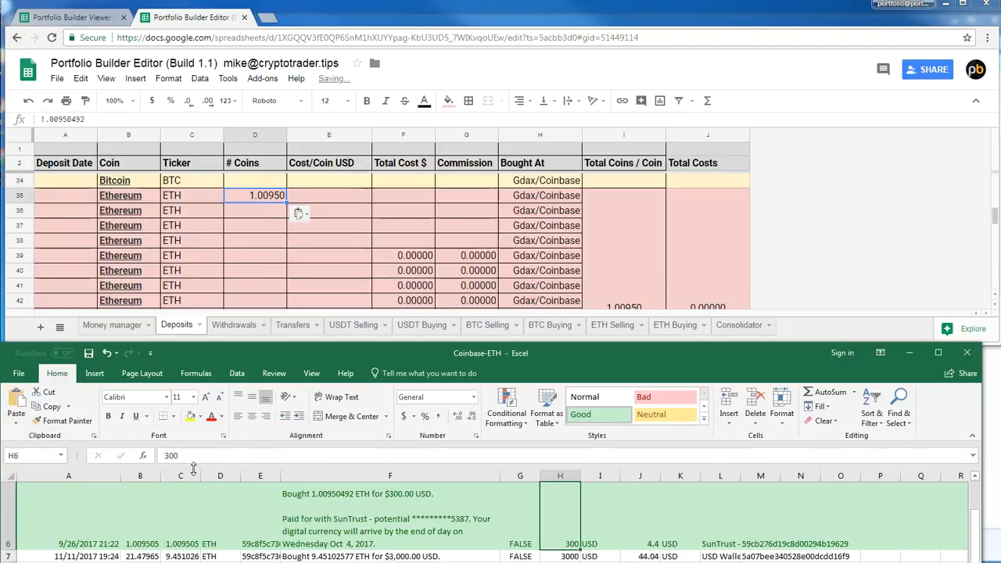
{"action": "left_click", "coordinate": [398, 195]}
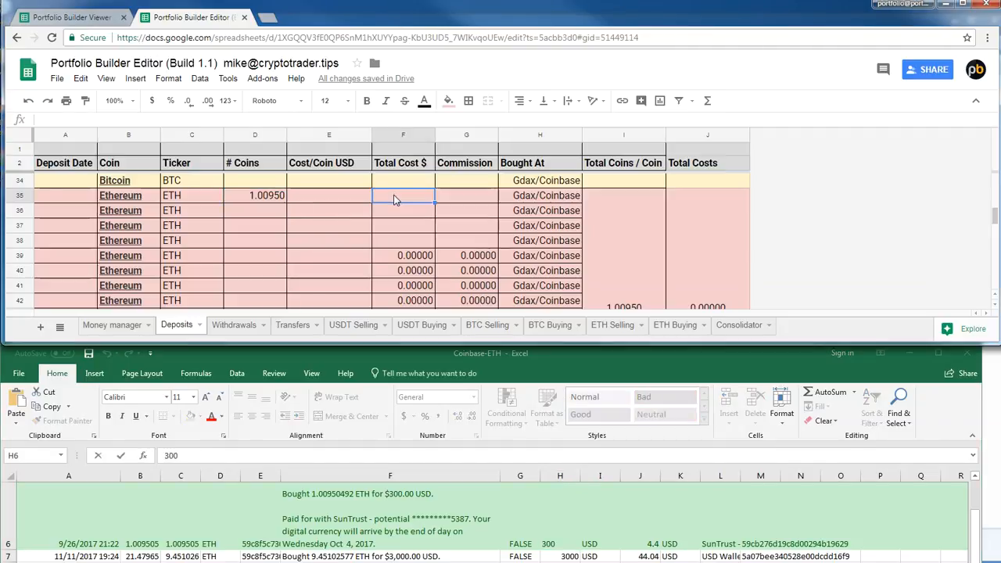
{"action": "type", "text": "300"}
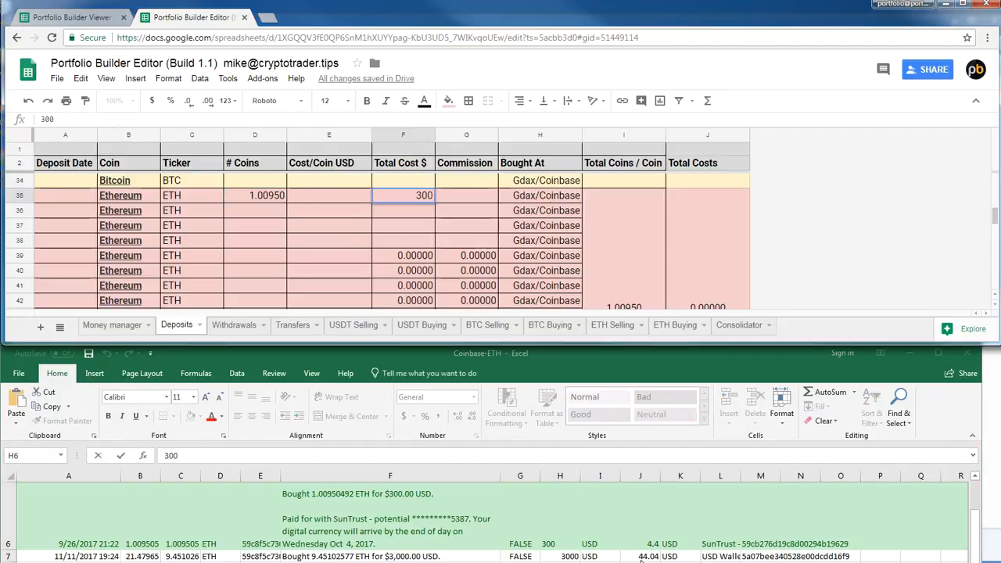
{"action": "left_click", "coordinate": [653, 545]}
{"action": "left_click", "coordinate": [653, 544]}
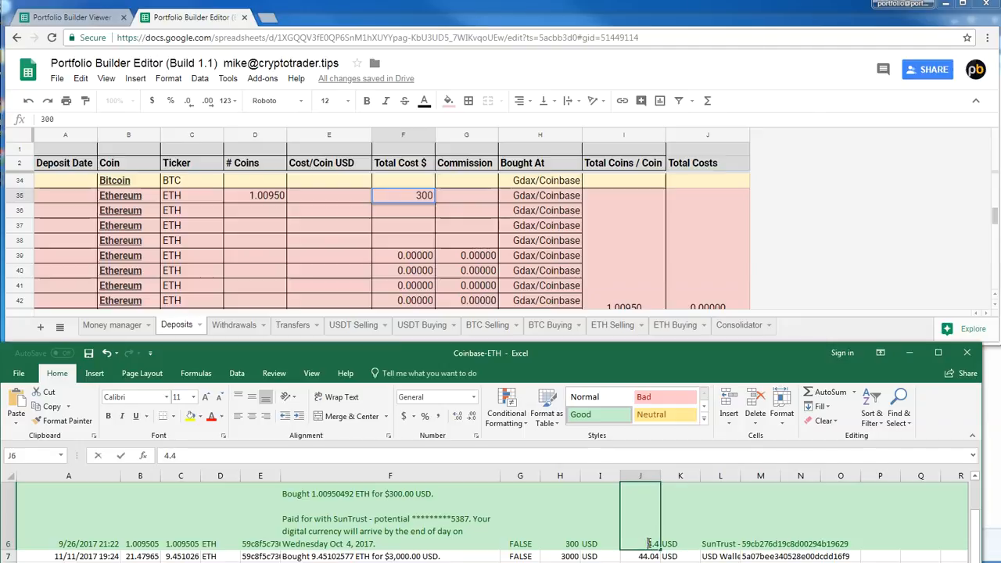
{"action": "double_click", "coordinate": [650, 544]}
{"action": "double_click", "coordinate": [654, 544]}
{"action": "key", "text": "ctrl+c"}
{"action": "double_click", "coordinate": [469, 197]}
{"action": "key", "text": "ctrl+v"}
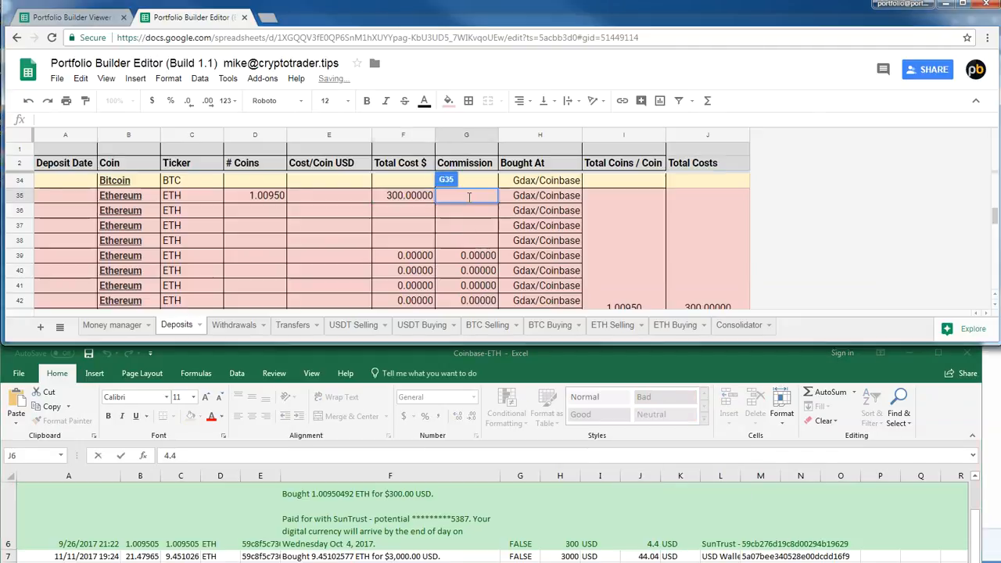
Calculate Cost/Coin USD for the first Ethereum deposit by dividing its Total Cost by # Coins with =F35/D35
{"action": "left_click", "coordinate": [341, 202]}
{"action": "type", "text": "="}
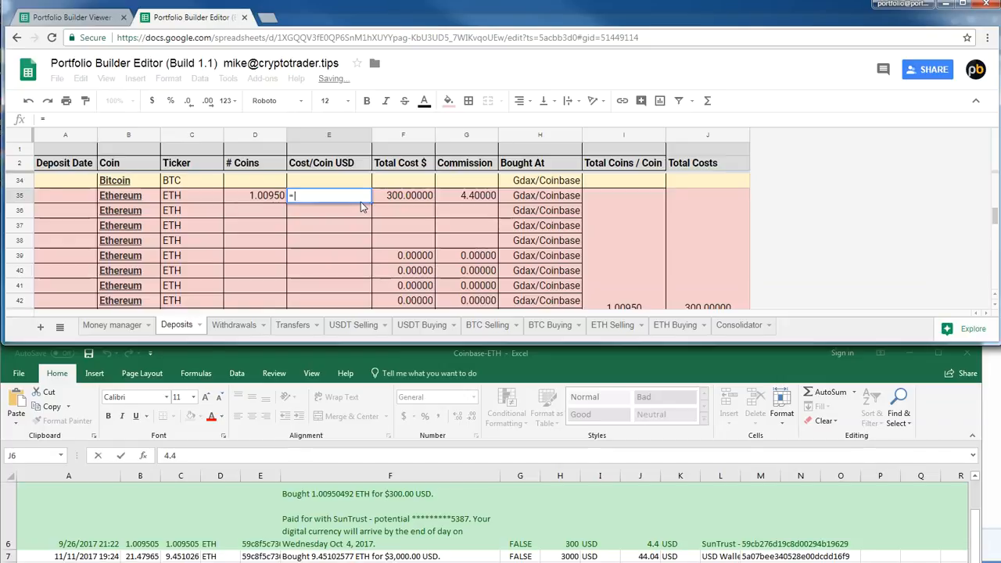
{"action": "left_click", "coordinate": [409, 196]}
{"action": "type", "text": "/"}
{"action": "left_click", "coordinate": [282, 197]}
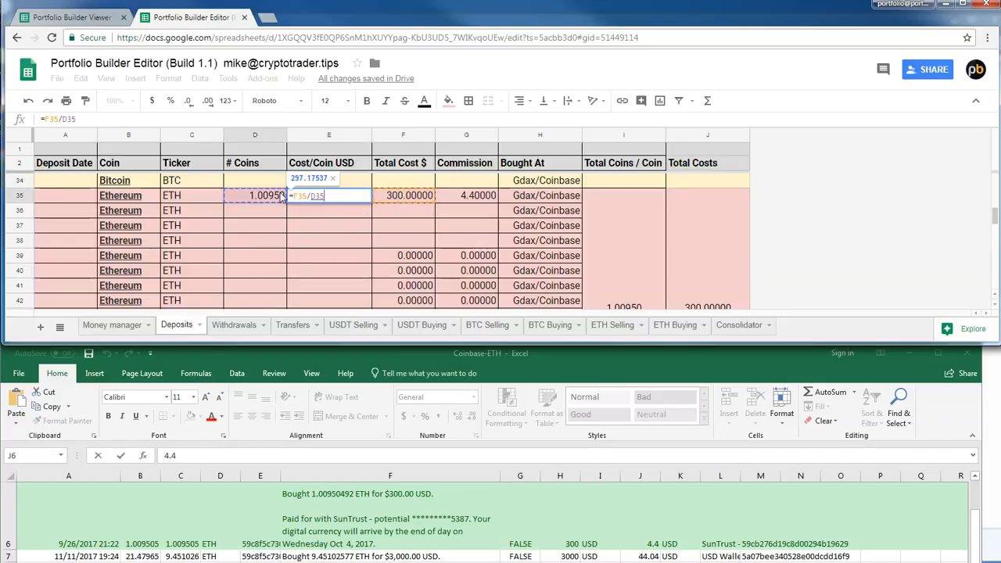
{"action": "key", "text": "Return"}
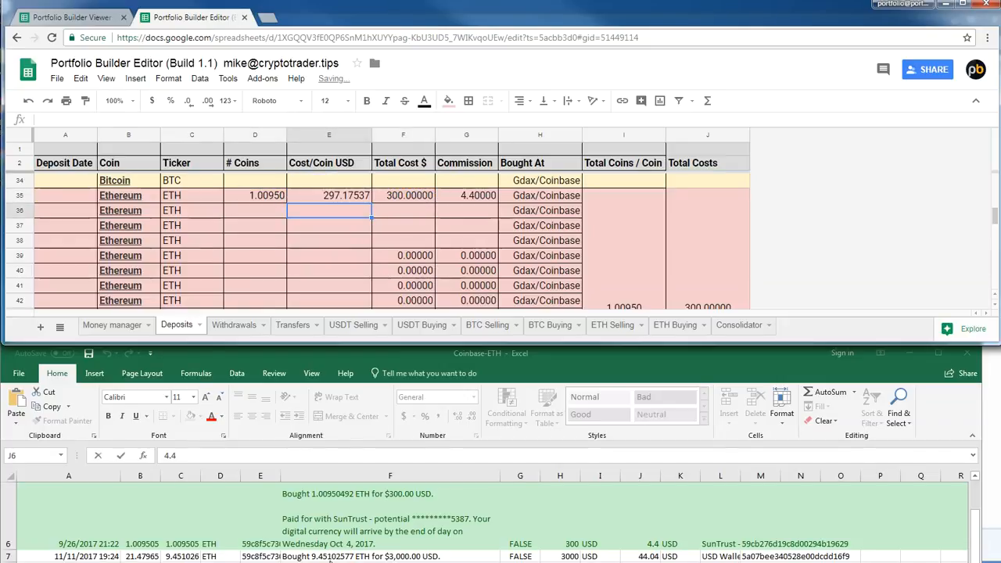
Enter 9/26/2017 as the Deposit Date of the first Ethereum deposit
{"action": "left_click", "coordinate": [59, 200]}
{"action": "type", "text": "9/26/201"}
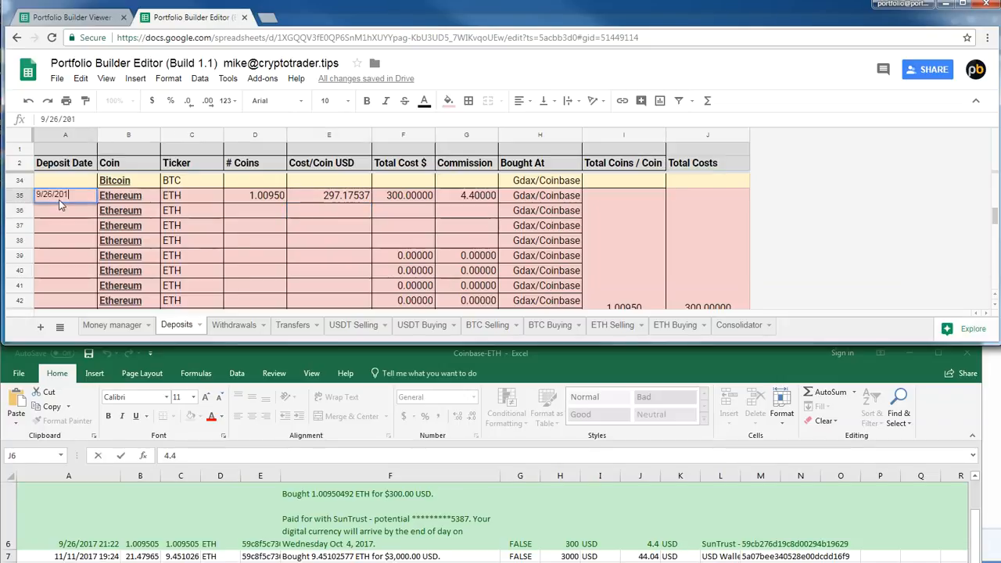
{"action": "type", "text": "7]"}
{"action": "key", "text": "Return"}
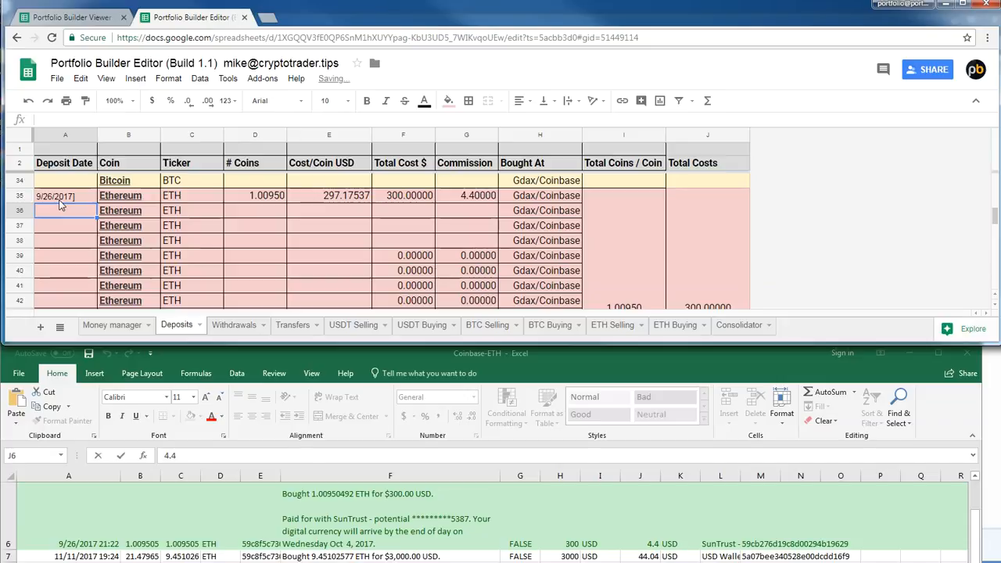
{"action": "left_click", "coordinate": [76, 195]}
{"action": "double_click", "coordinate": [75, 195]}
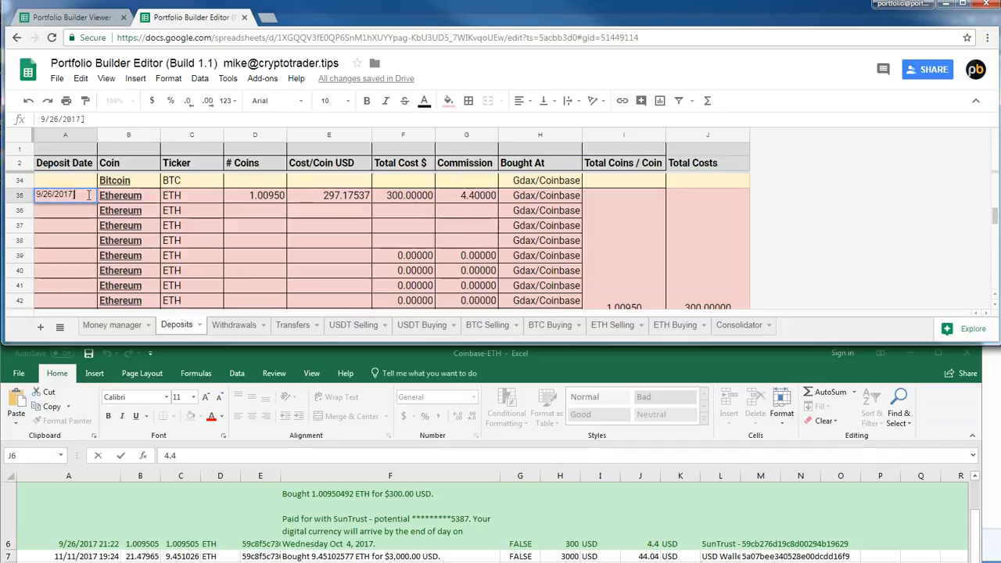
{"action": "key", "text": "BackSpace"}
{"action": "key", "text": "Return"}
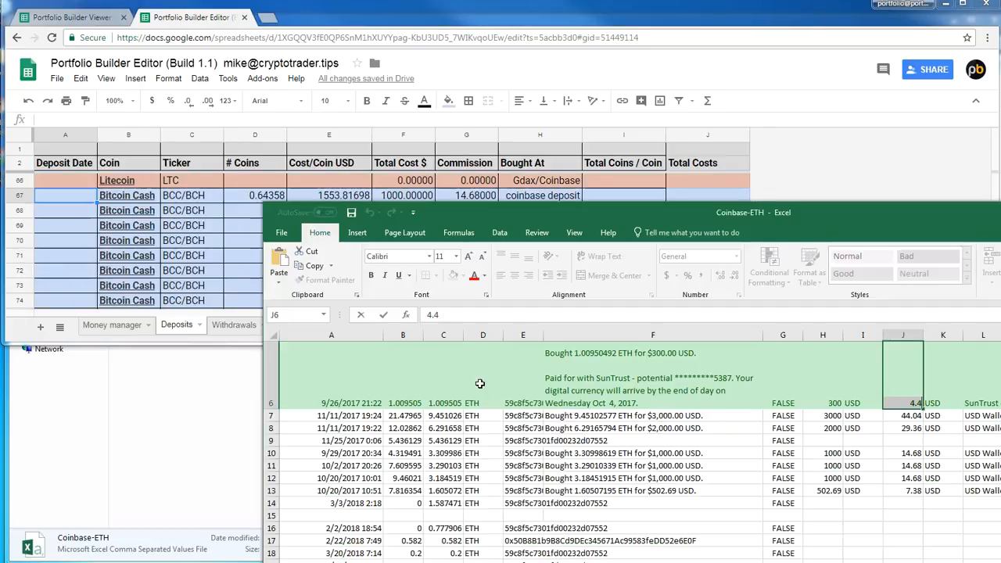
Review the Tether, Bitcoin, Ethereum and Litecoin entries on the Deposits sheet with the spreadsheet window enlarged
{"action": "left_click_drag", "start_coordinate": [524, 210], "coordinate": [422, 112]}
{"action": "key", "text": "Escape"}
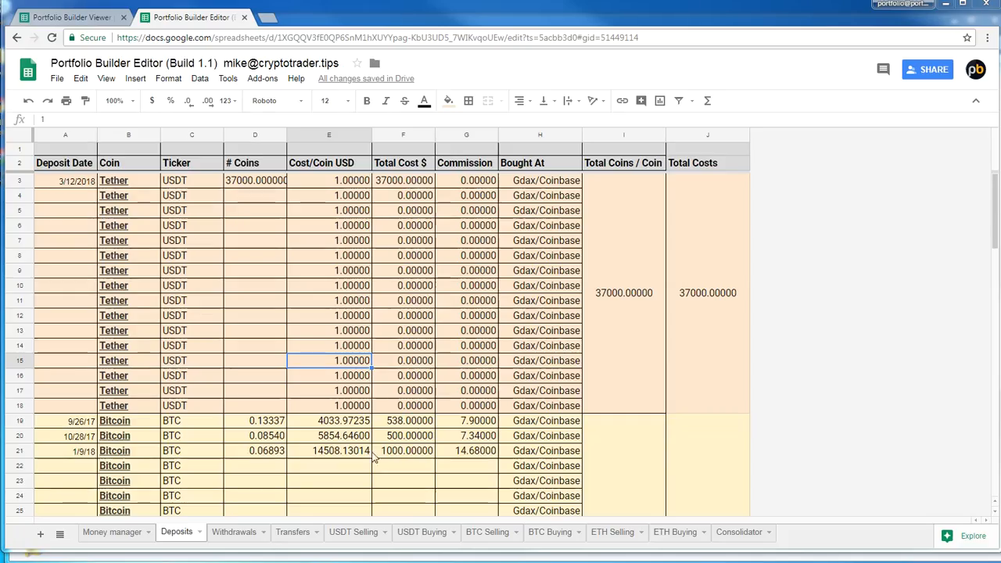
{"action": "left_click", "coordinate": [213, 300]}
{"action": "scroll", "coordinate": [217, 304], "scroll_direction": "down", "scroll_amount": 9}
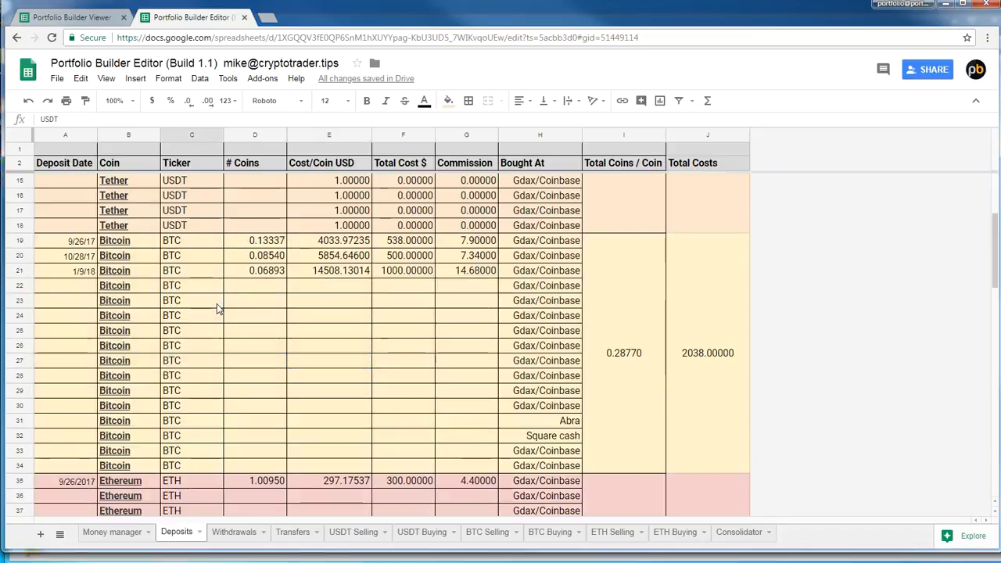
{"action": "scroll", "coordinate": [220, 305], "scroll_direction": "down", "scroll_amount": 5}
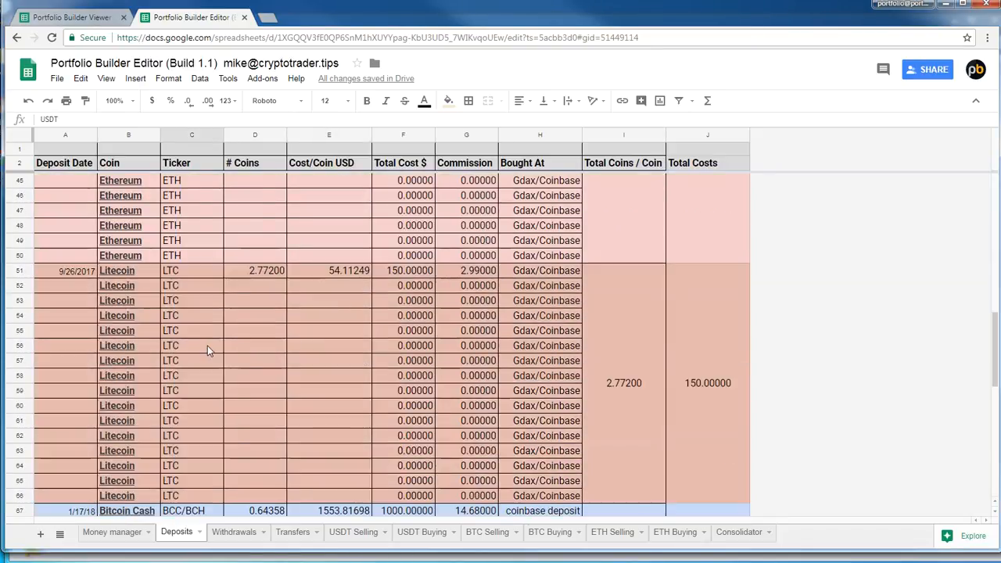
{"action": "scroll", "coordinate": [166, 294], "scroll_direction": "up", "scroll_amount": 3}
{"action": "scroll", "coordinate": [165, 294], "scroll_direction": "up", "scroll_amount": 11}
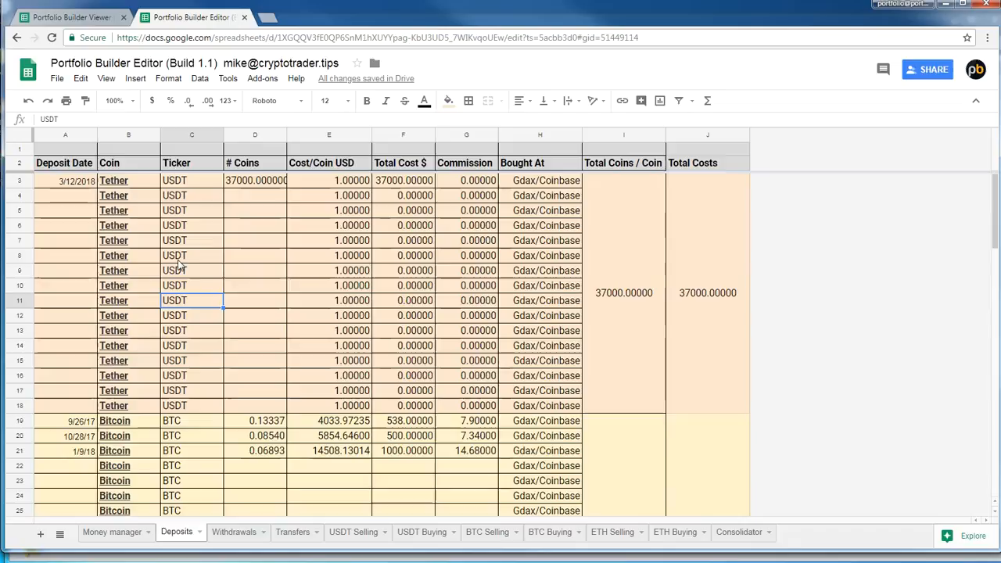
{"action": "left_click", "coordinate": [263, 79]}
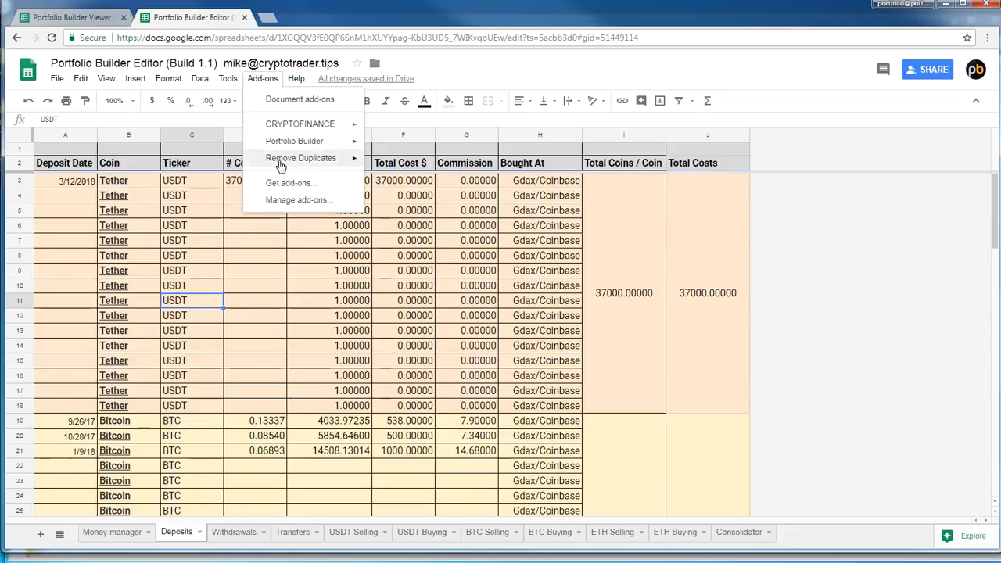
{"action": "mouse_move", "coordinate": [289, 143]}
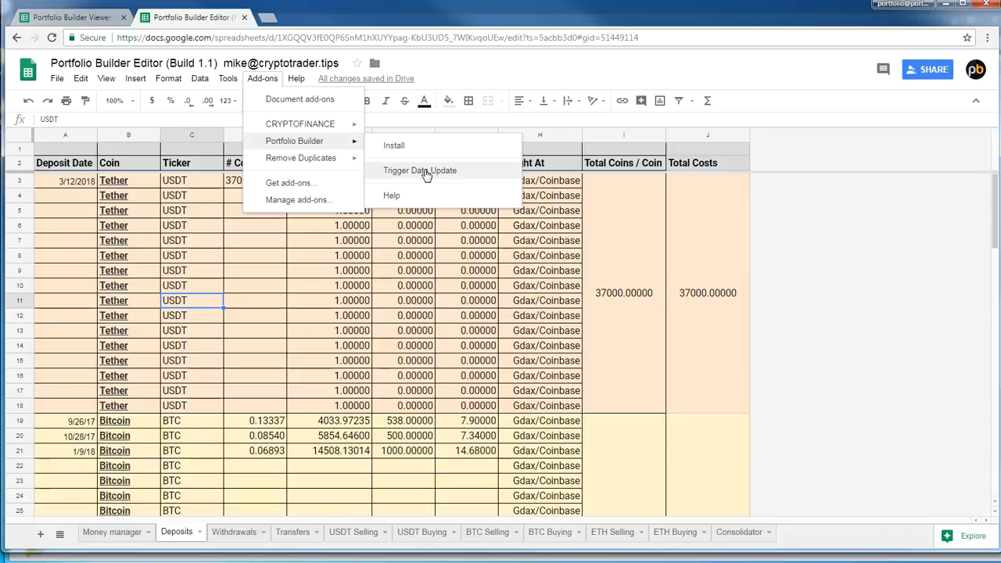
{"action": "left_click", "coordinate": [111, 364]}
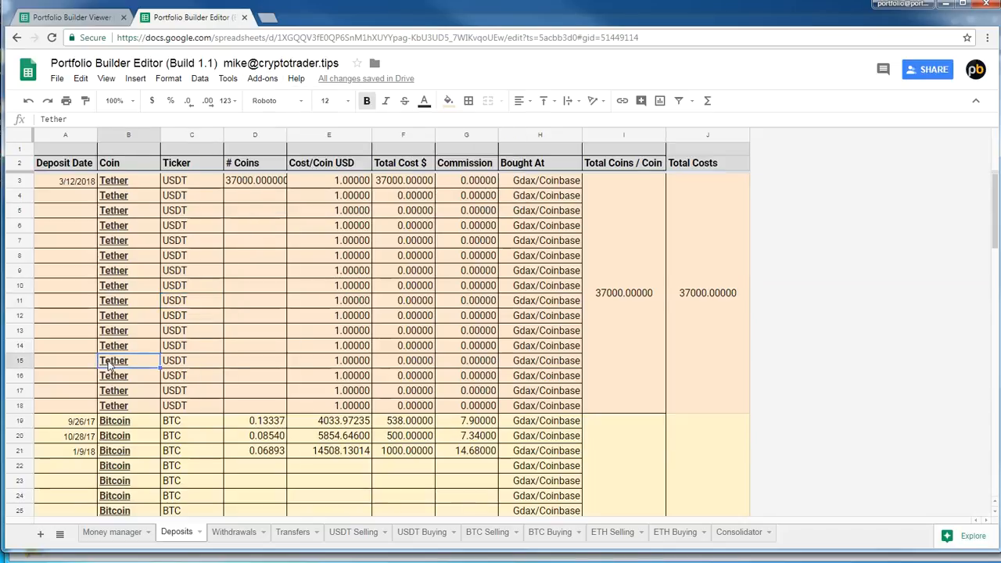